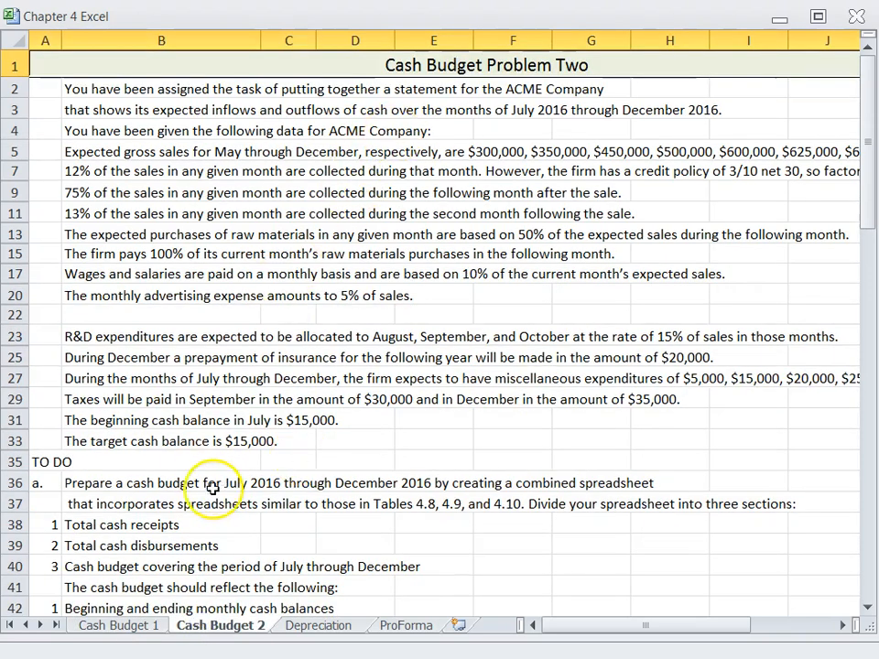
# - Look through the Cash Budget 1, Depreciation and ProForma sheets, then return to Cash Budget 1
pyautogui.click(124, 627)
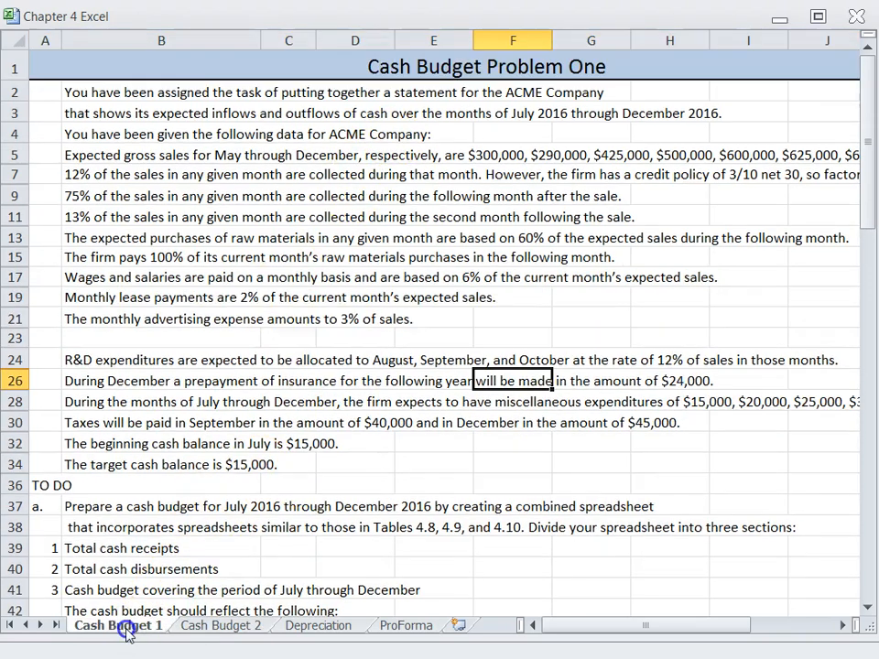
pyautogui.click(316, 627)
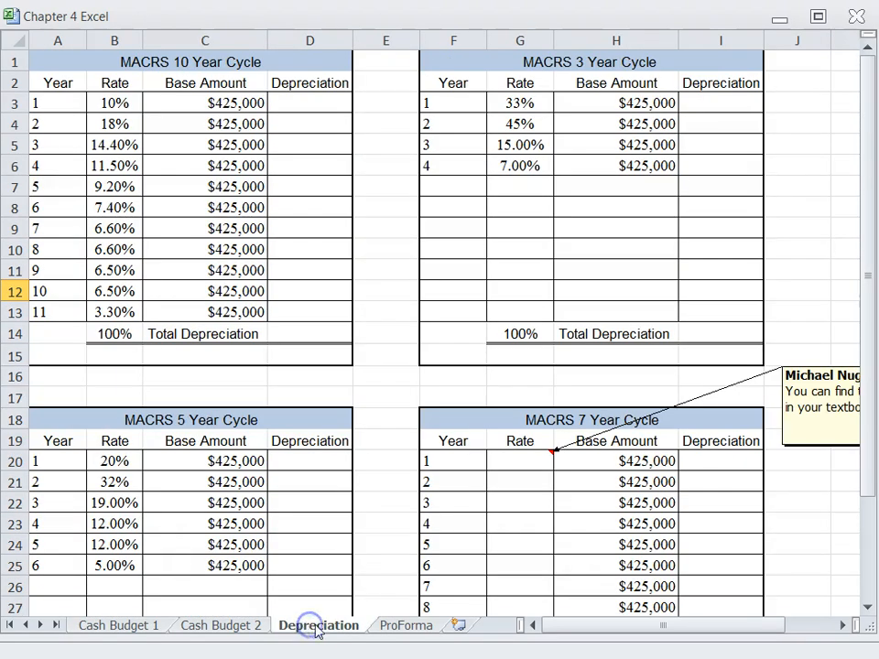
pyautogui.click(398, 625)
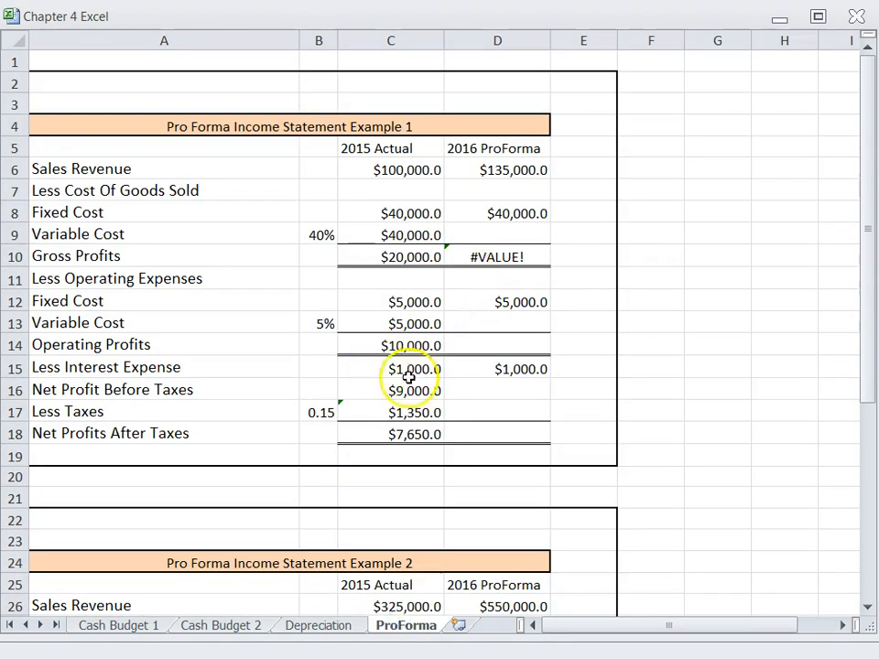
pyautogui.click(97, 631)
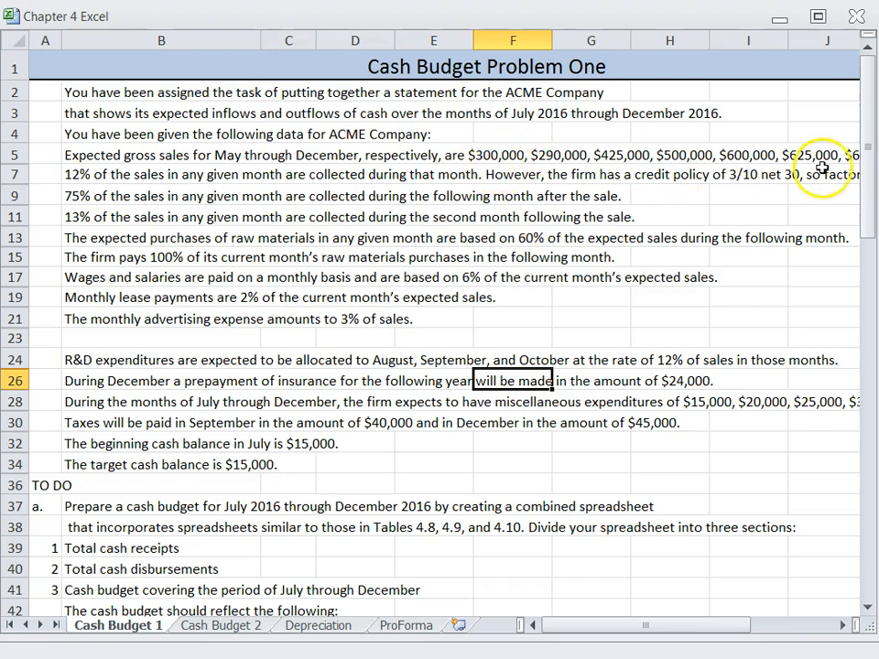
# - Review the problem data and the May through August sales forecast entries in the ACME cash budget
pyautogui.scroll(-2, 346, 371)
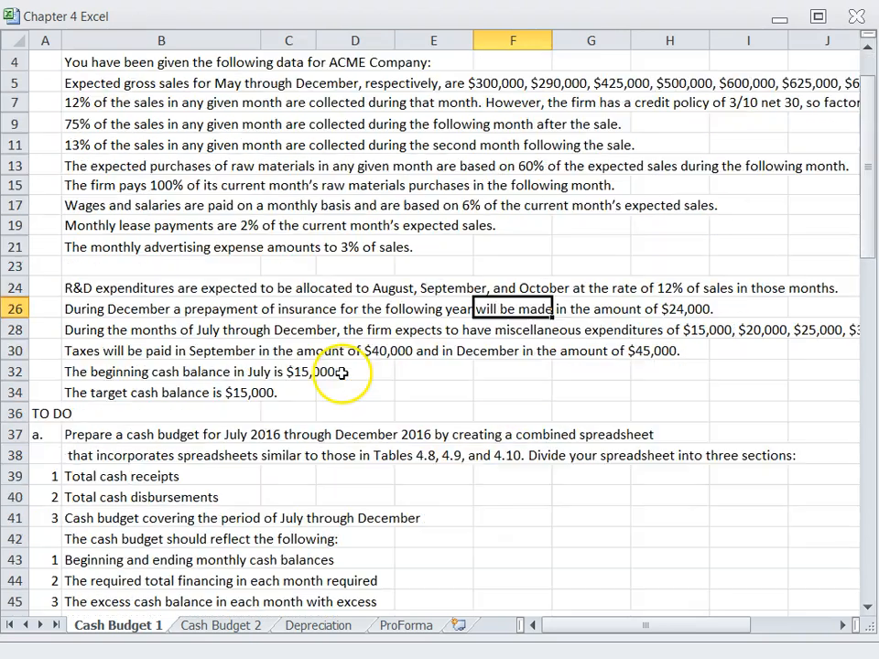
pyautogui.scroll(-9, 346, 371)
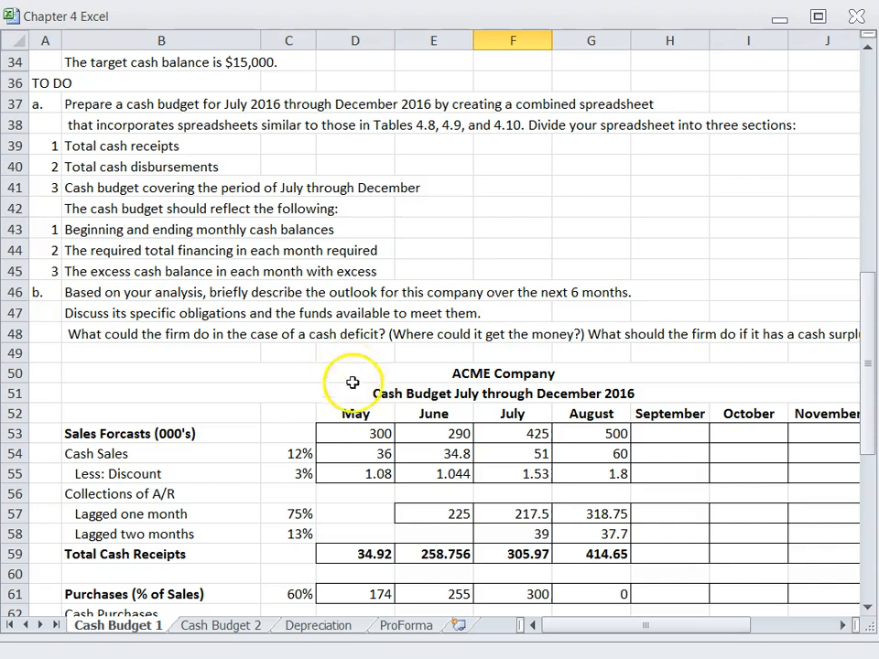
pyautogui.click(356, 436)
pyautogui.click(444, 433)
pyautogui.click(354, 433)
pyautogui.click(467, 433)
pyautogui.click(540, 433)
pyautogui.click(579, 433)
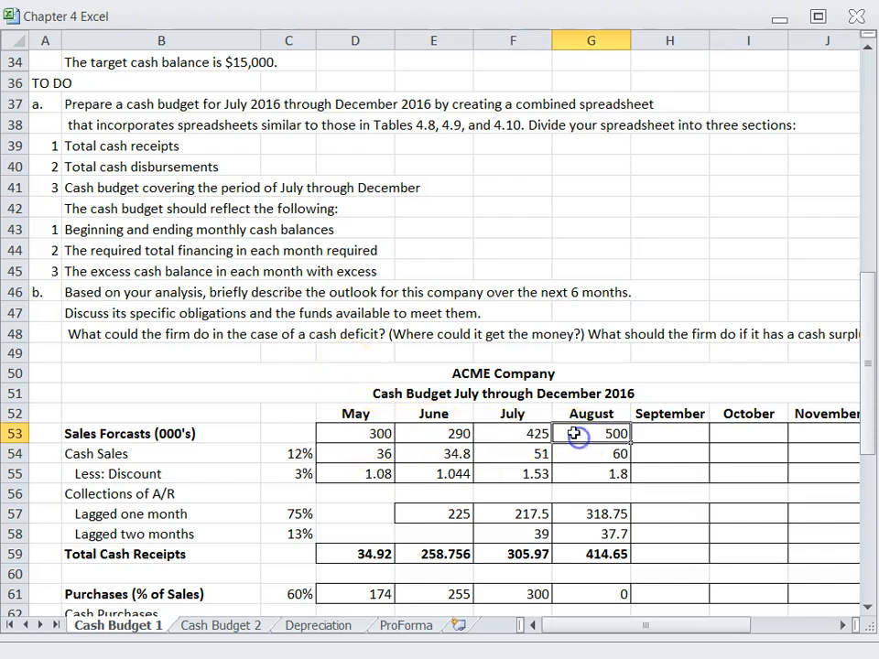
# - Fill in the sales forecasts for September, October and November with 600, 625 and 650
pyautogui.scroll(2, 559, 422)
pyautogui.scroll(8, 554, 416)
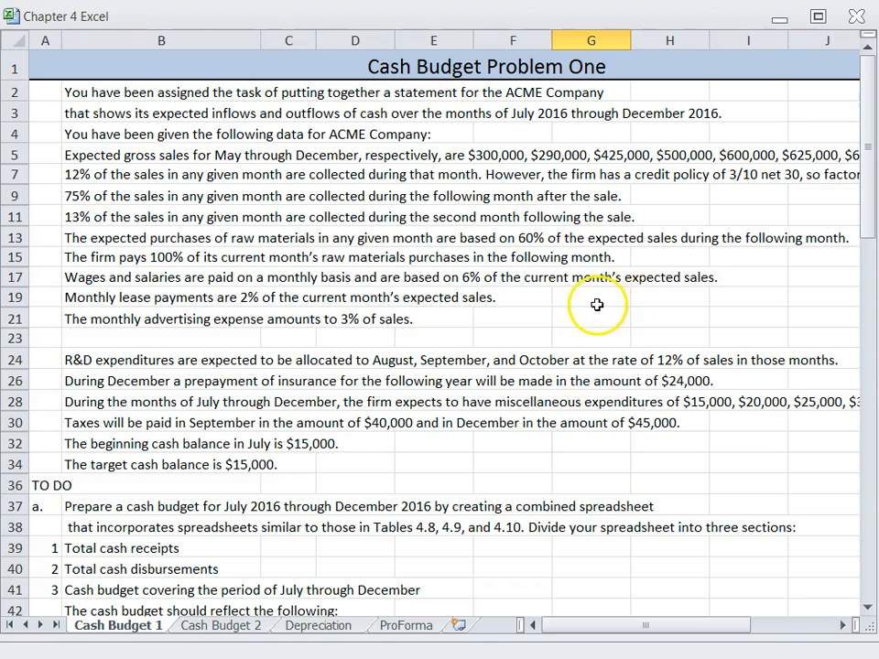
pyautogui.scroll(-13, 578, 305)
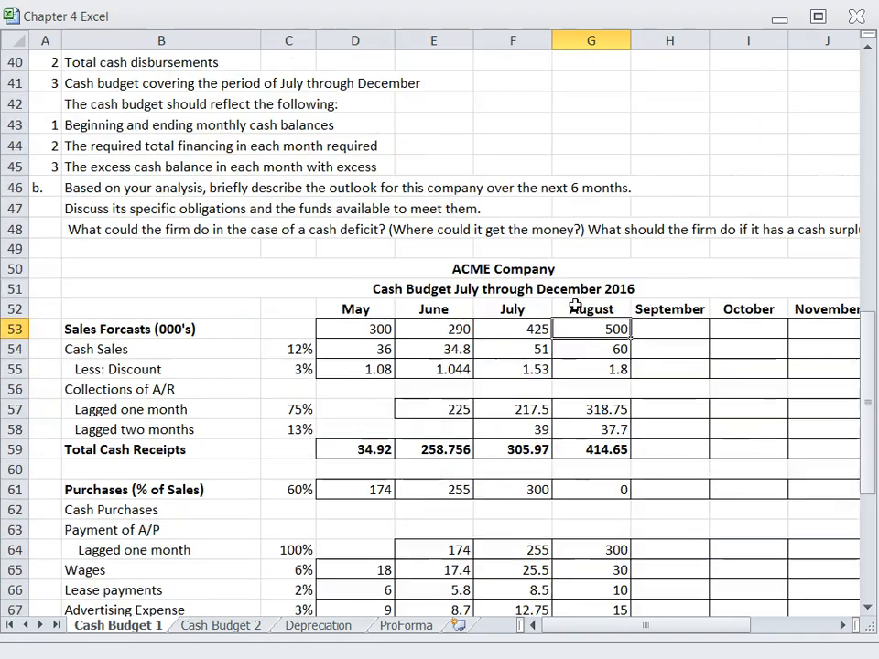
pyautogui.click(661, 332)
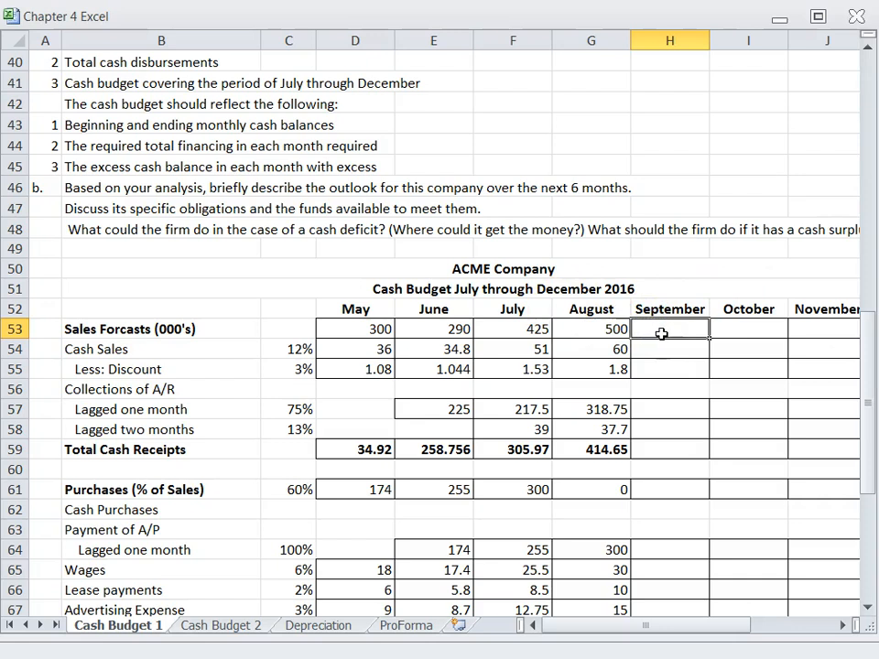
pyautogui.write('600')
pyautogui.click(751, 330)
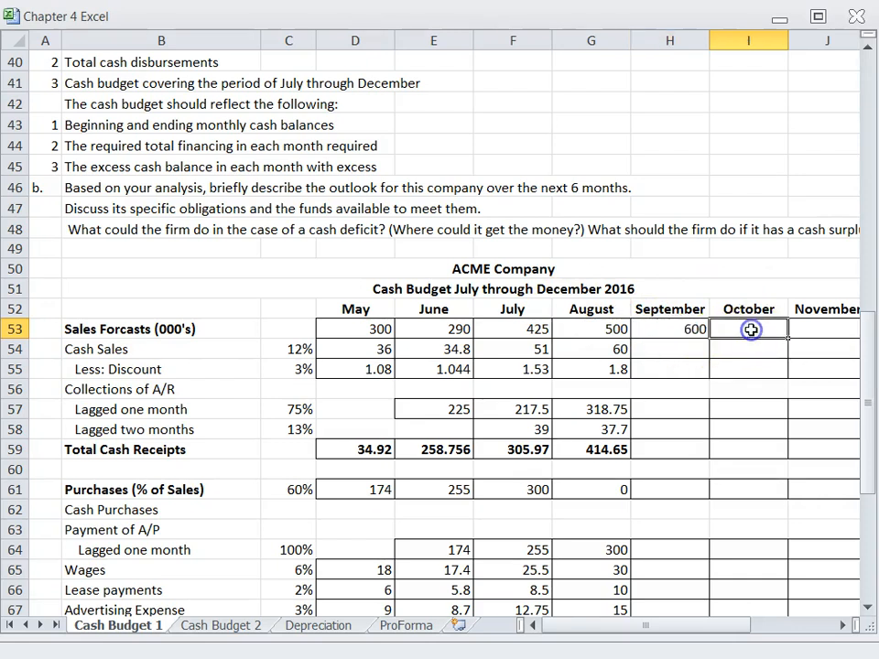
pyautogui.write('625')
pyautogui.click(814, 330)
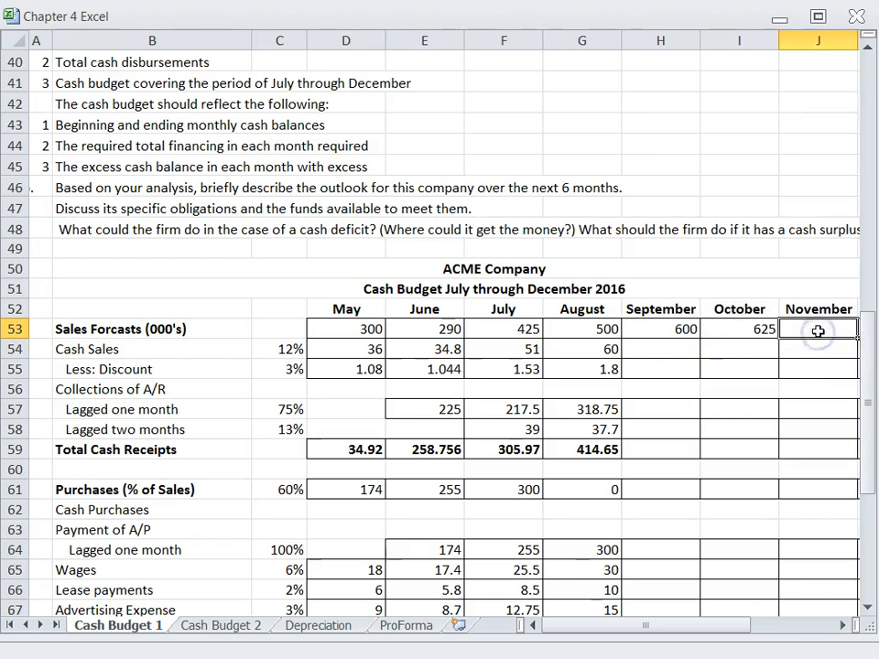
pyautogui.write('650')
pyautogui.click(729, 528)
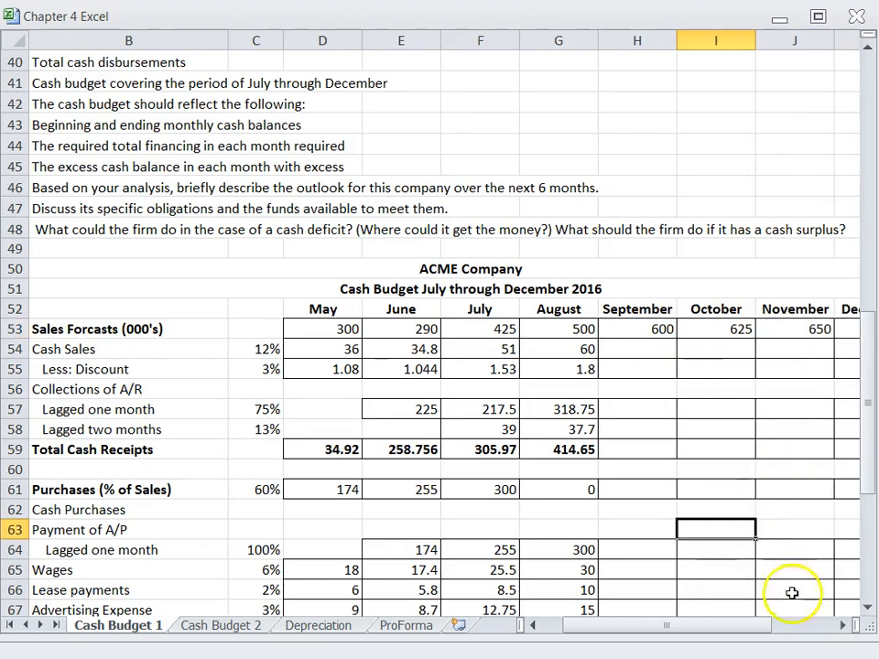
# - Enter 700 as the December sales forecast in K53
pyautogui.click(843, 625)
pyautogui.click(679, 328)
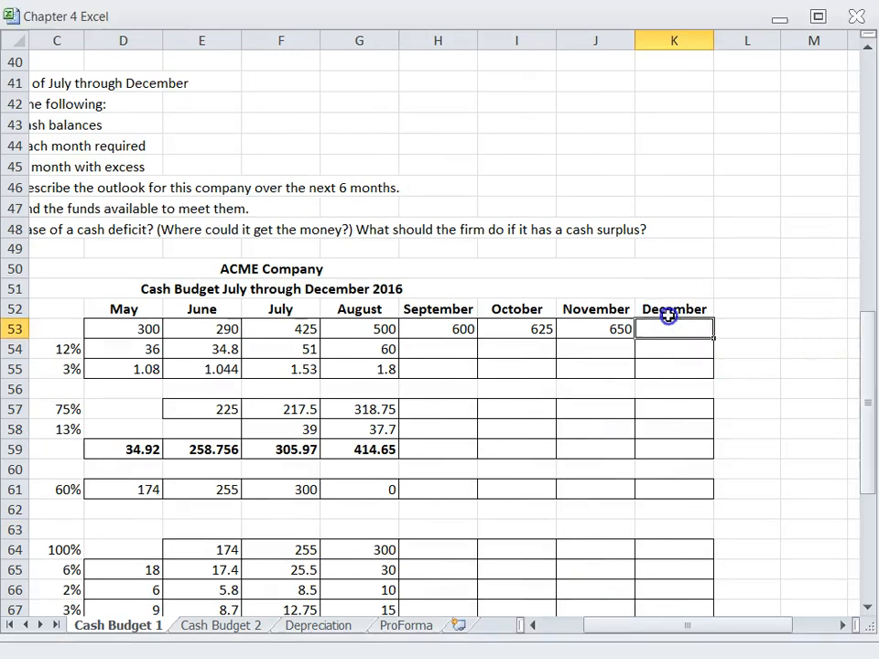
pyautogui.write('700')
pyautogui.press('Return')
# - Compare the expected gross sales in the problem statement with the Sales Forecasts row of the budget
pyautogui.moveTo(596, 626); pyautogui.dragTo(526, 625)
pyautogui.scroll(8, 385, 269)
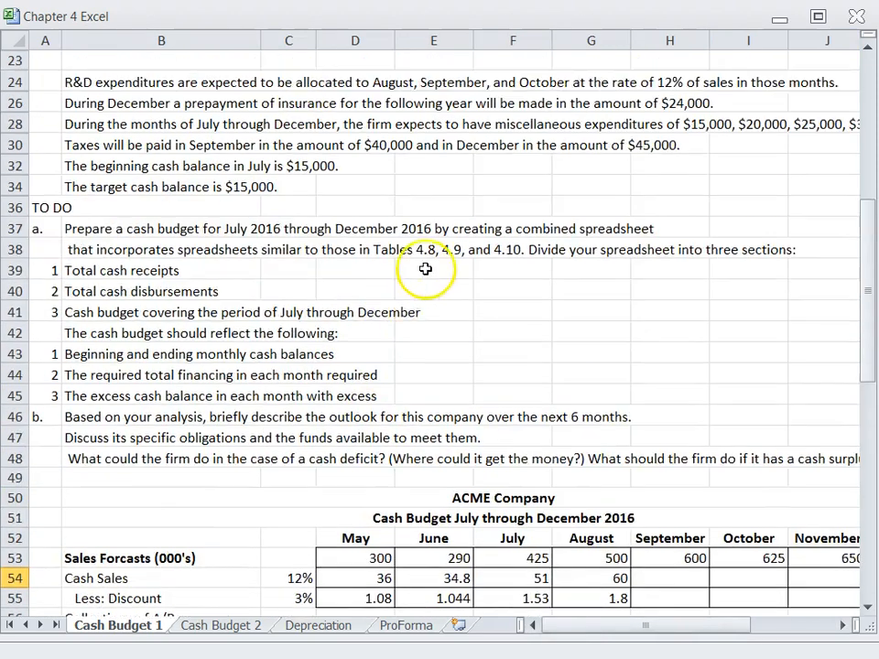
pyautogui.scroll(5, 429, 257)
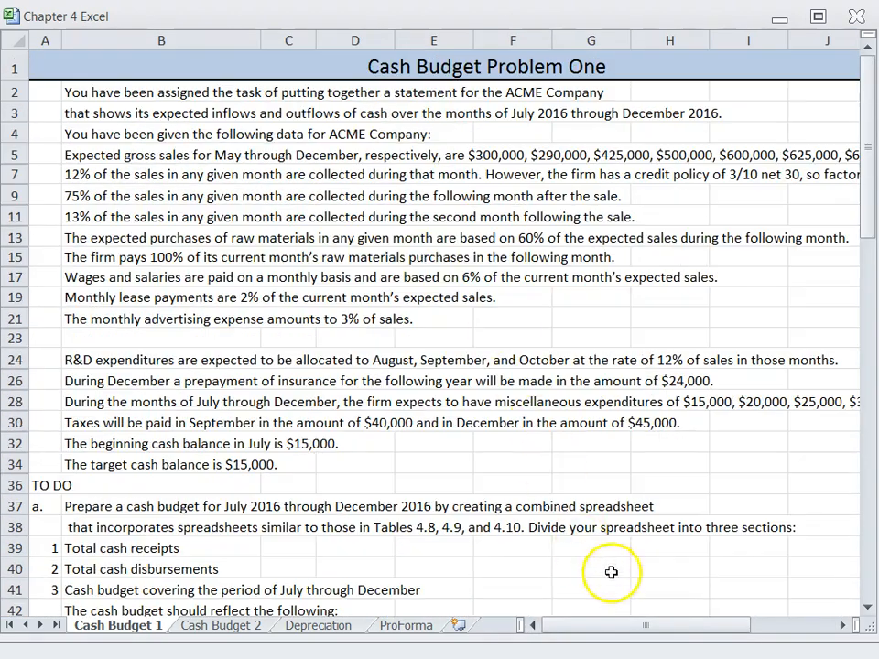
pyautogui.moveTo(630, 630); pyautogui.dragTo(710, 625)
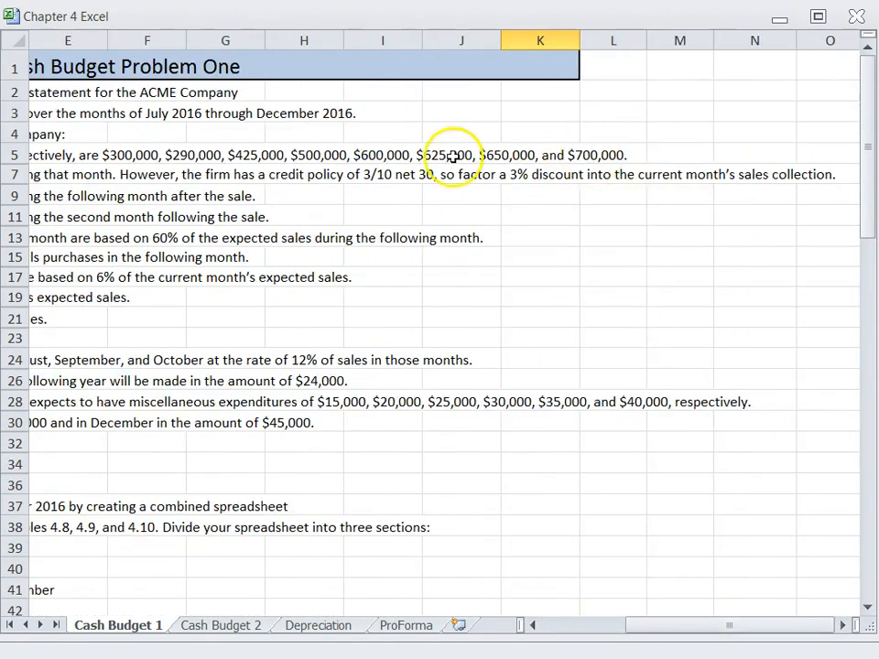
pyautogui.moveTo(648, 628); pyautogui.dragTo(495, 623)
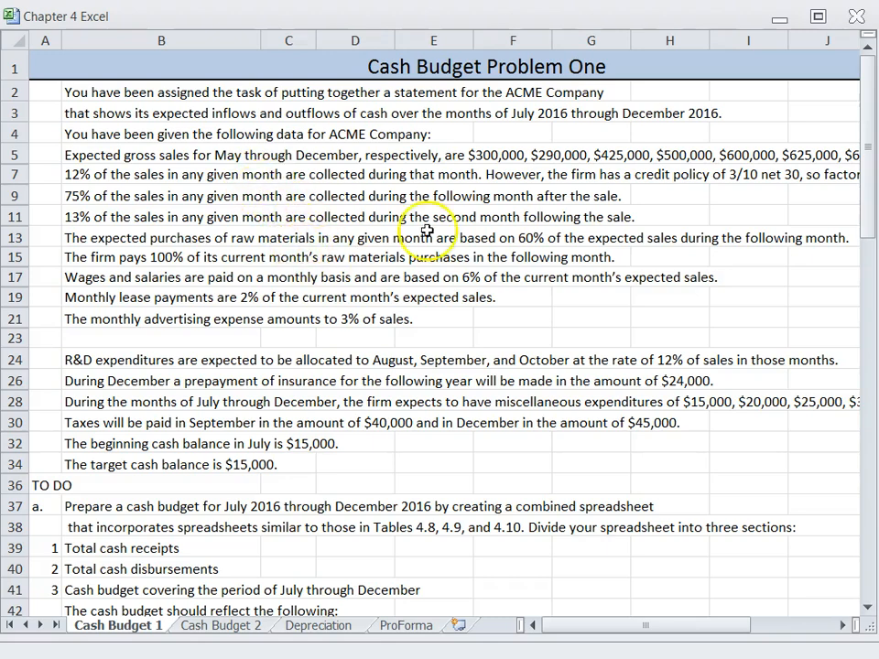
pyautogui.scroll(-3, 379, 450)
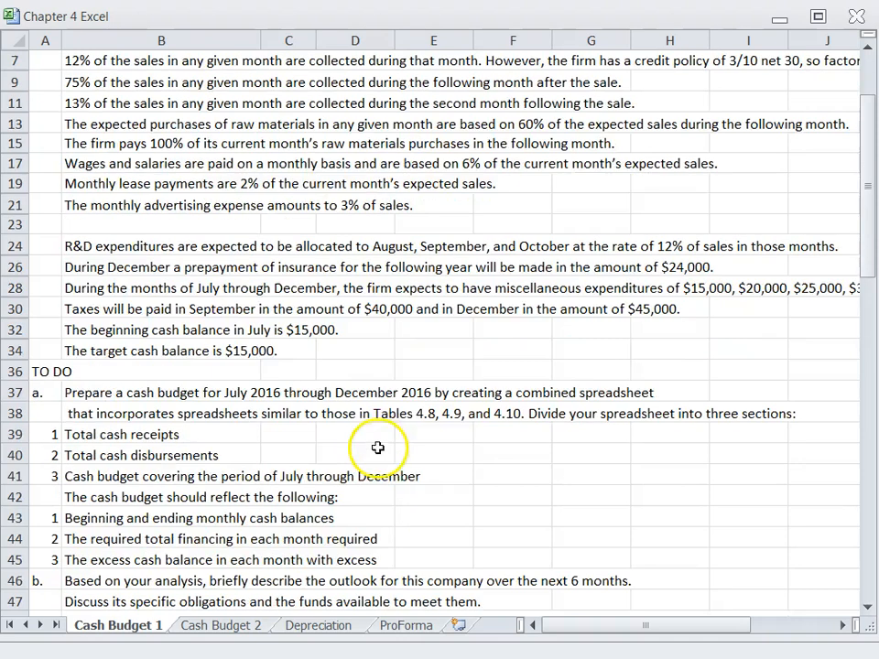
pyautogui.scroll(-4, 380, 437)
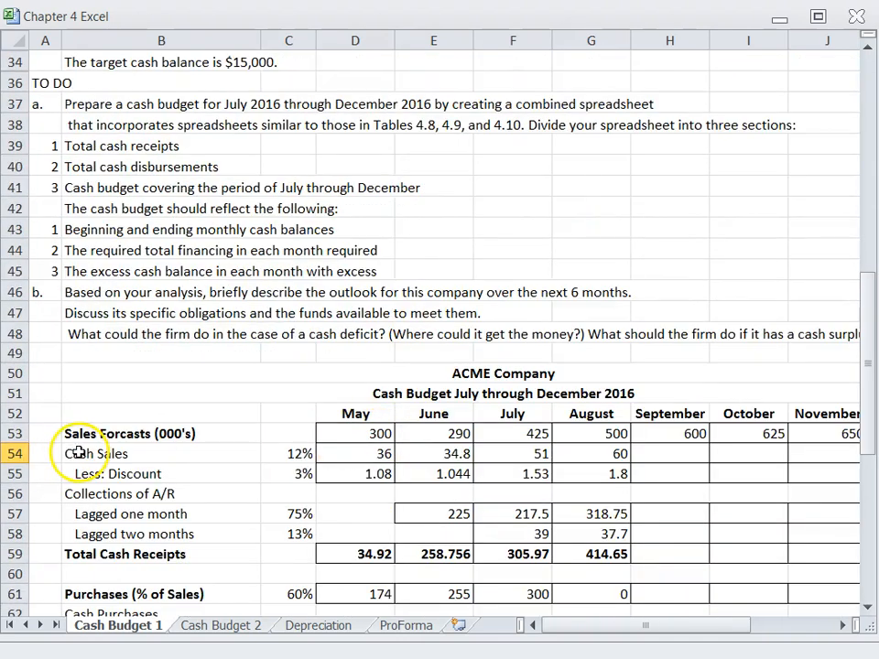
pyautogui.moveTo(69, 438); pyautogui.dragTo(185, 440)
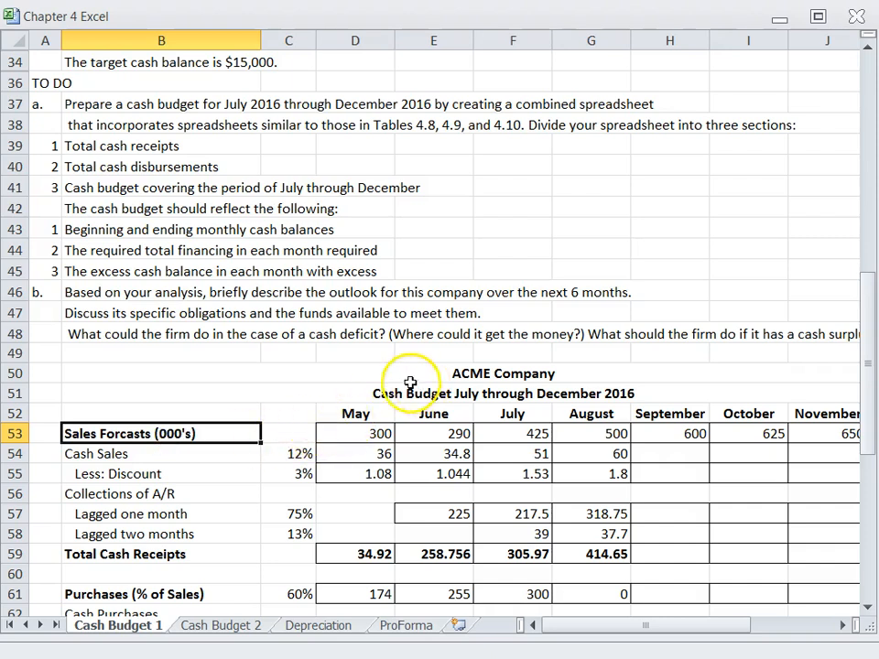
# - Read the full row 7 statement on same-month collections, the credit policy and the sales discount
pyautogui.scroll(2, 384, 378)
pyautogui.scroll(5, 381, 379)
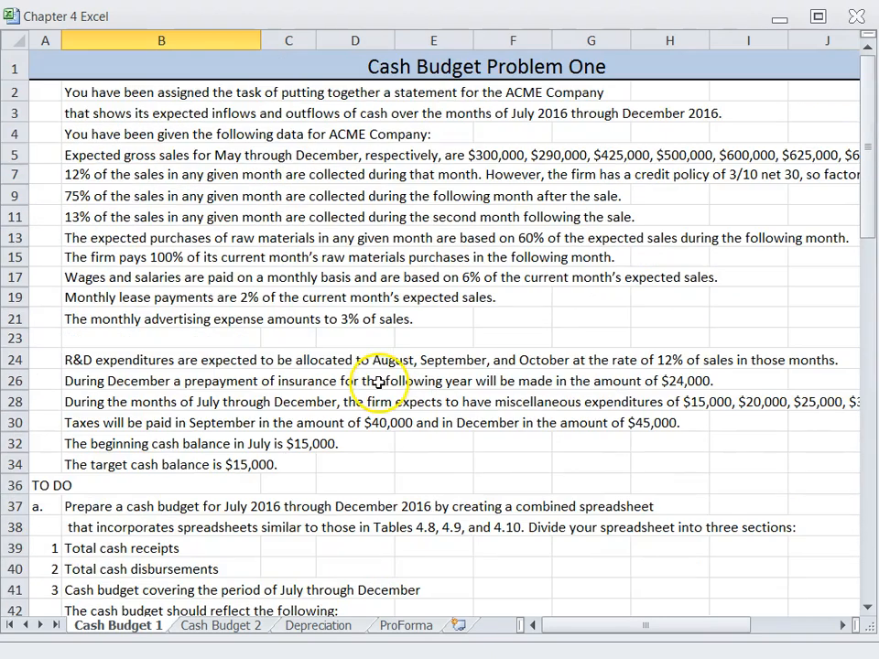
pyautogui.click(85, 173)
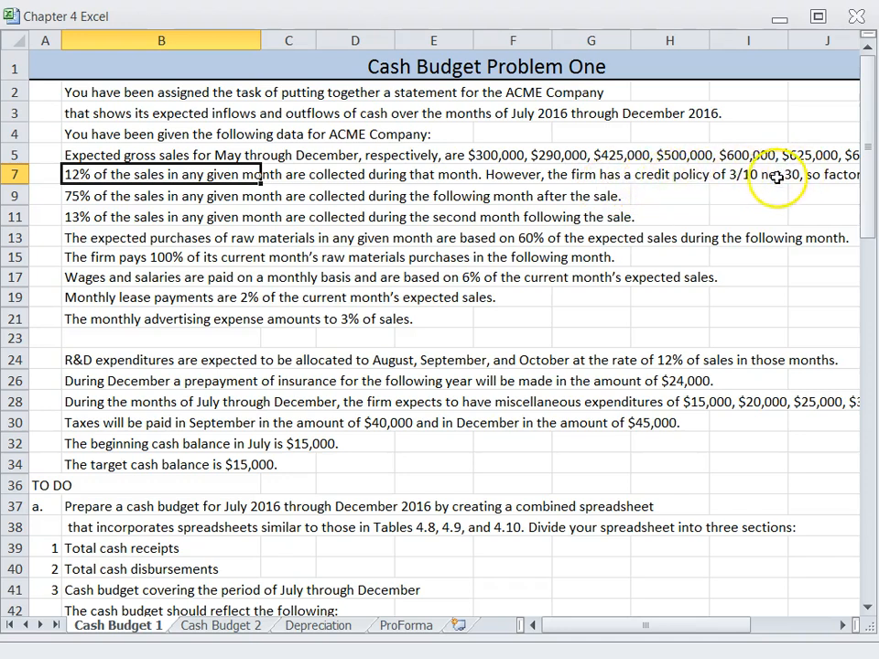
pyautogui.click(843, 628)
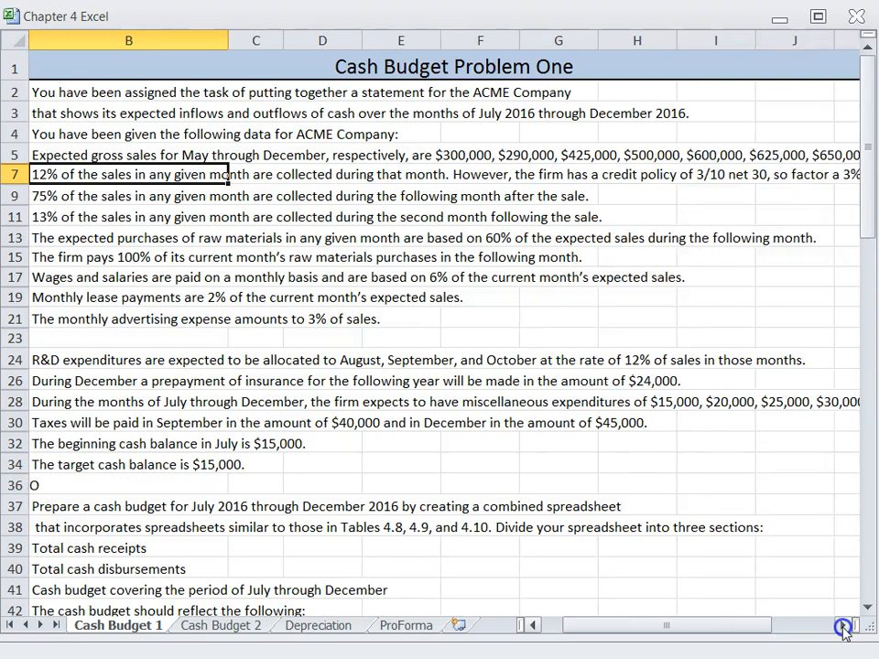
pyautogui.doubleClick(842, 629)
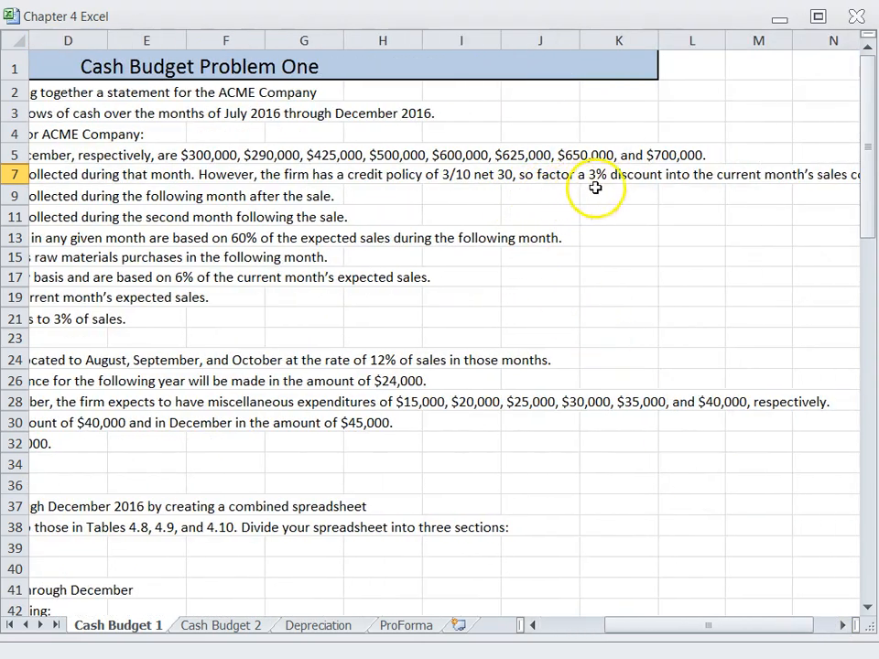
pyautogui.click(840, 625)
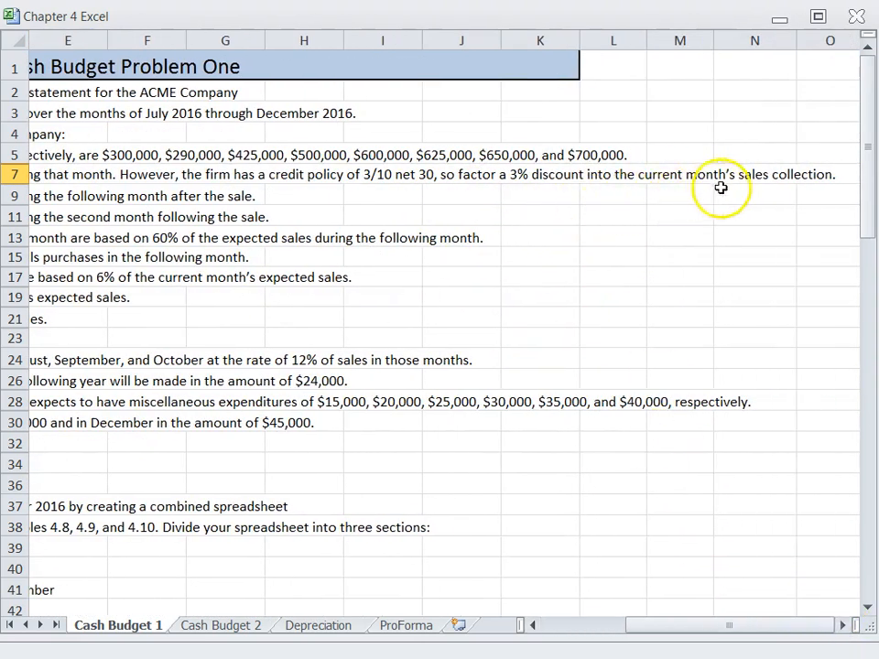
pyautogui.click(533, 627)
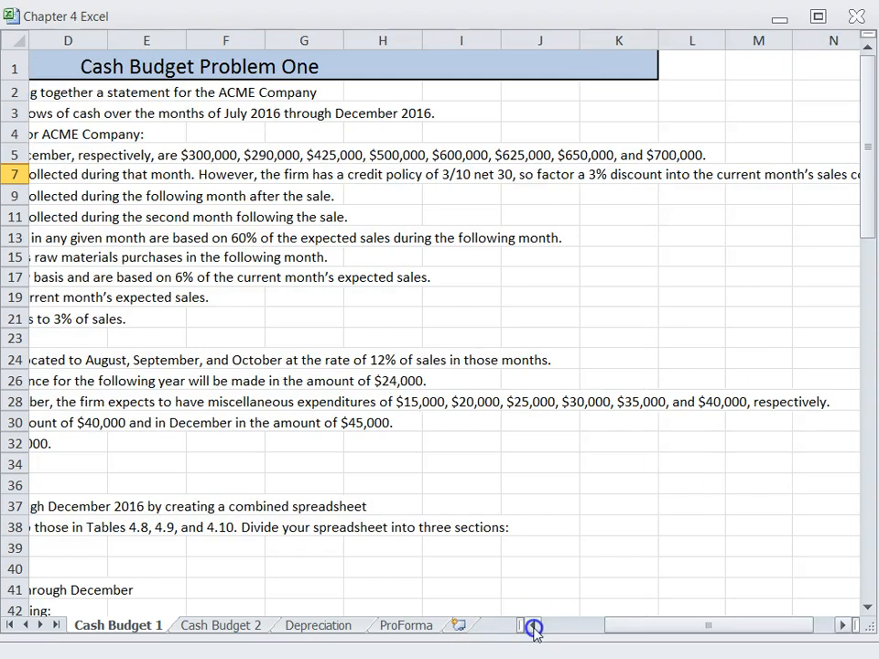
pyautogui.doubleClick(533, 627)
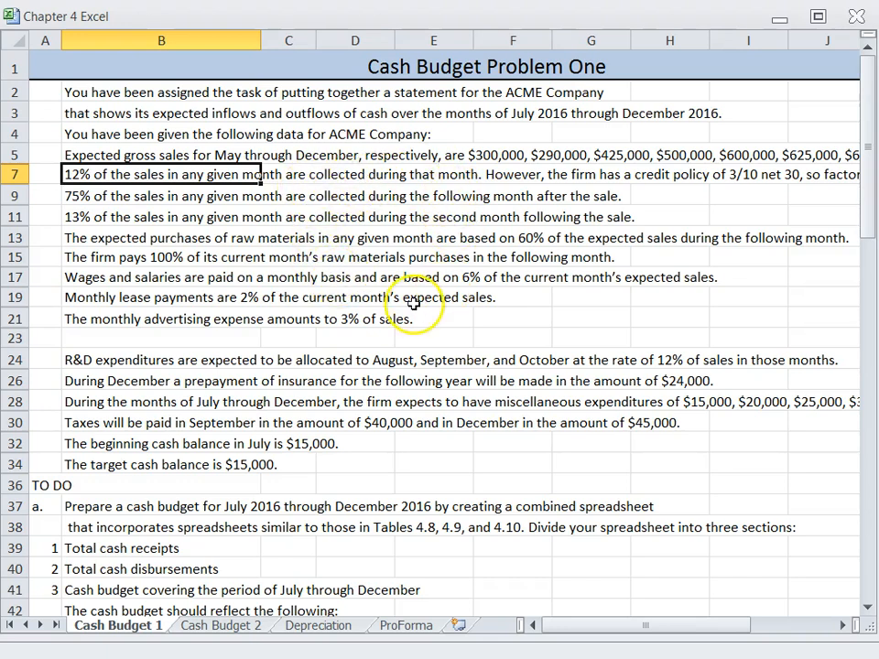
# - Enter May's cash sales formula in D54, multiplying the May sales forecast in D53 by the 12% rate in C54
pyautogui.scroll(-4, 395, 249)
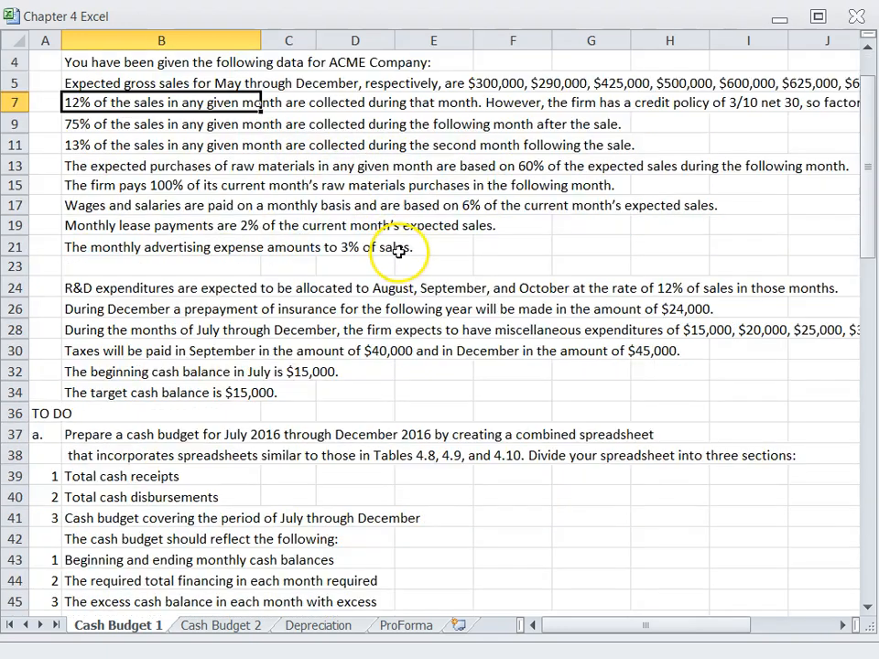
pyautogui.scroll(-8, 404, 245)
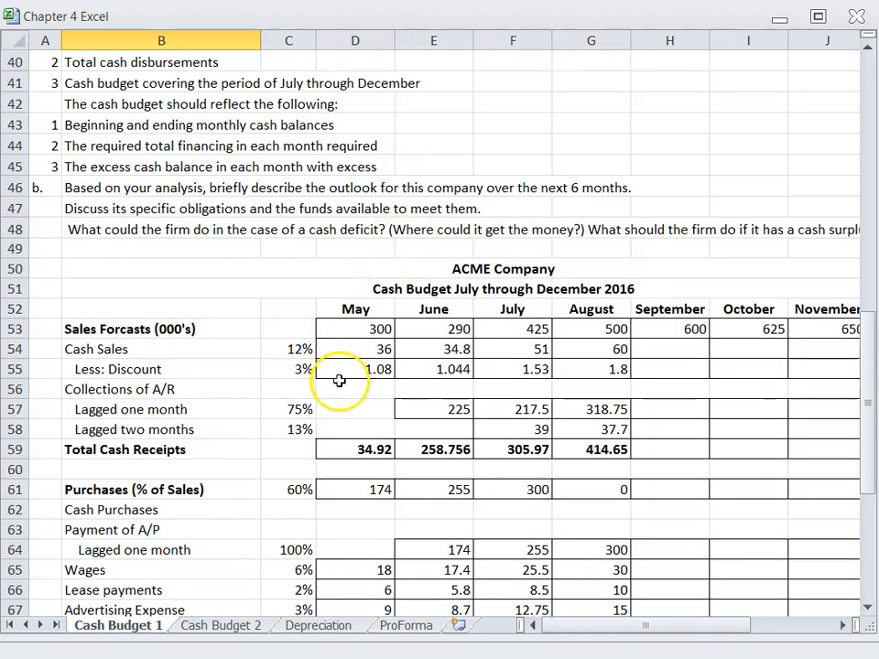
pyautogui.click(289, 351)
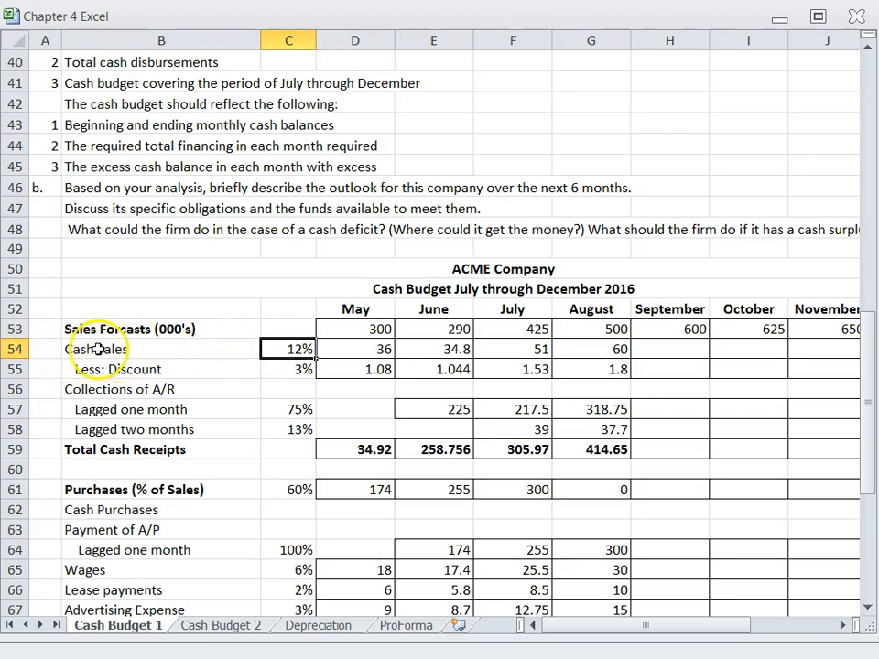
pyautogui.click(348, 344)
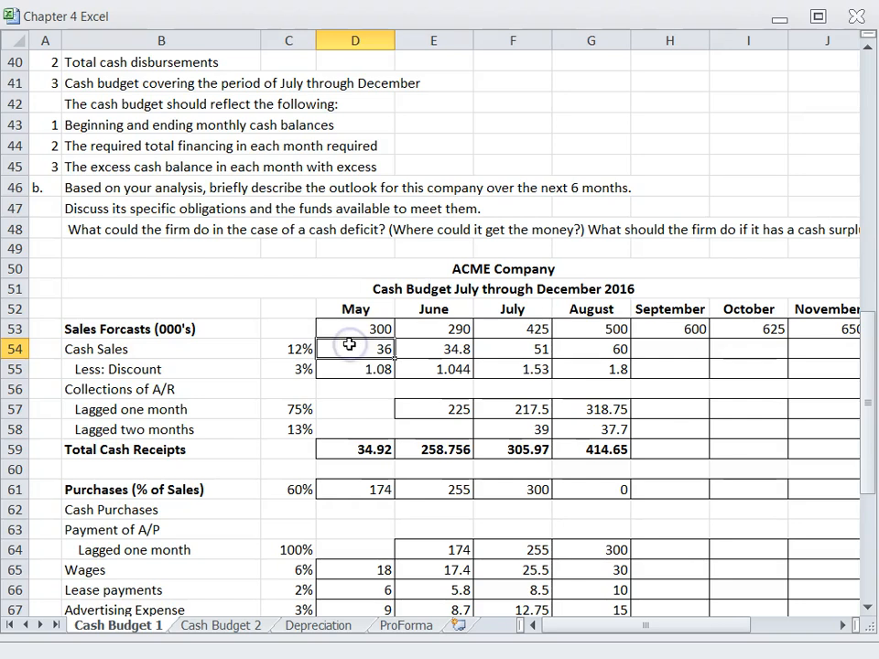
pyautogui.click(347, 328)
pyautogui.click(349, 348)
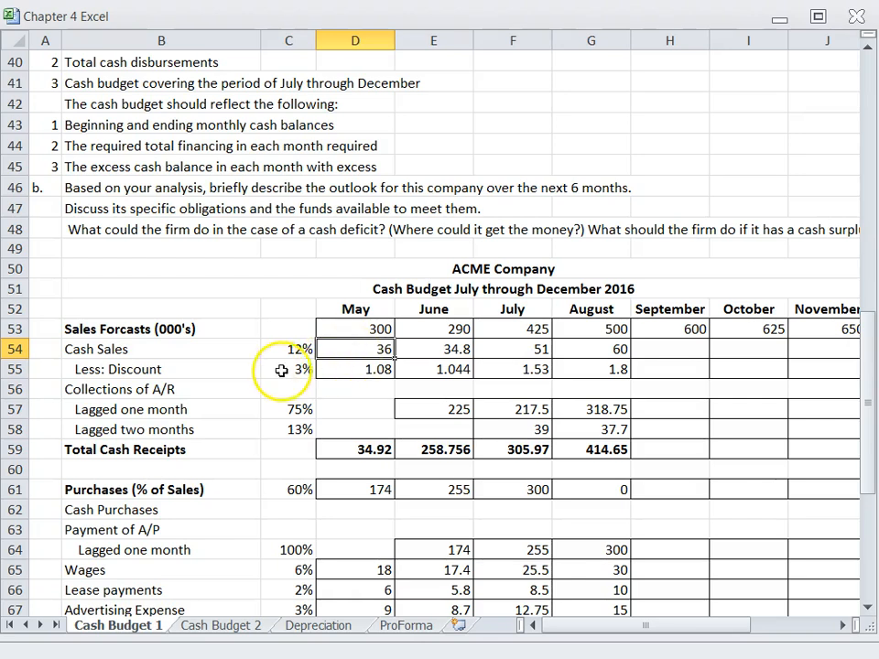
pyautogui.press('Up')
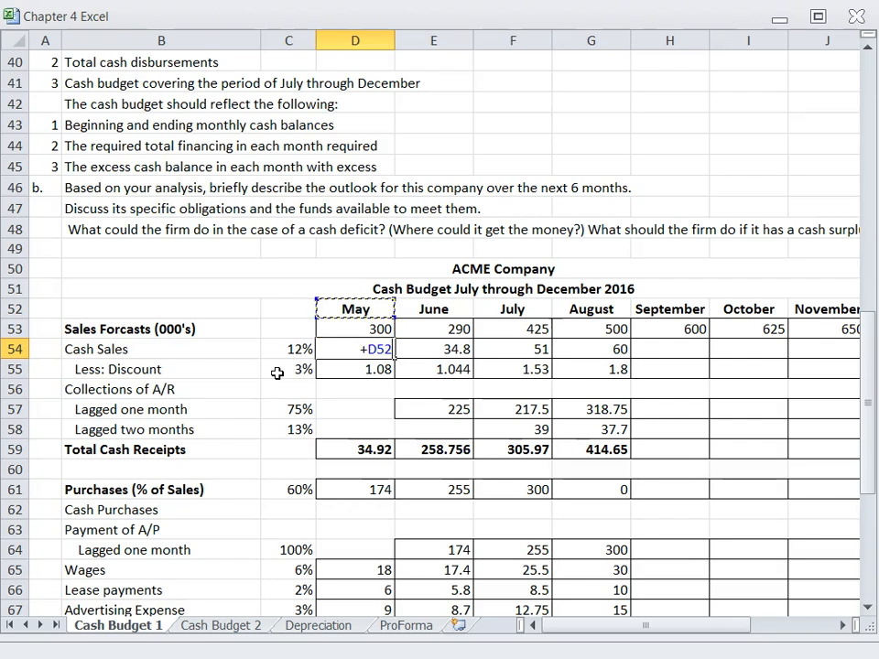
pyautogui.write('*')
pyautogui.click(288, 349)
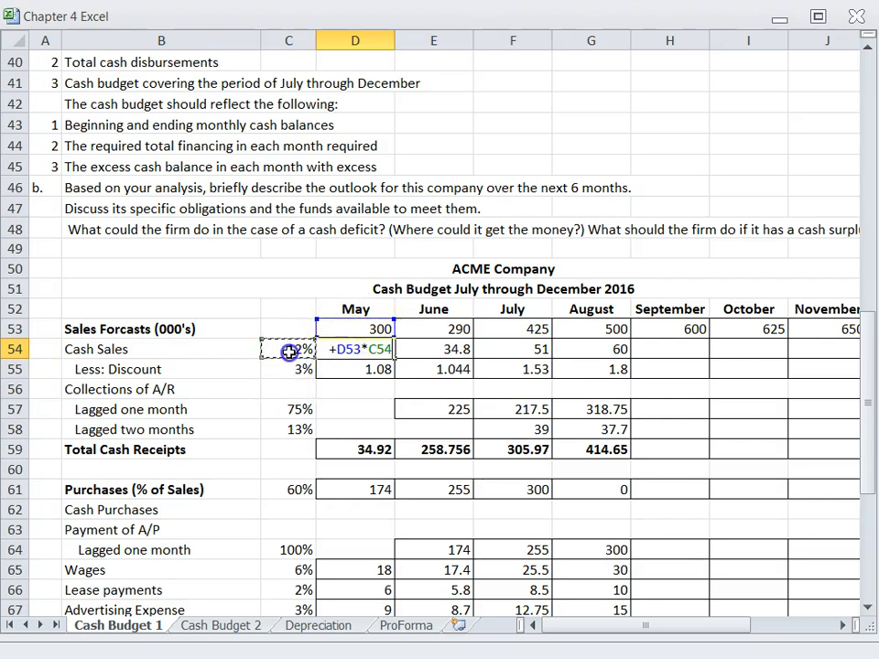
pyautogui.press('Return')
# - Lock the rate column in D54's formula as =+D53*$C54 and copy it across the Cash Sales row through August
pyautogui.click(339, 347)
pyautogui.click(346, 328)
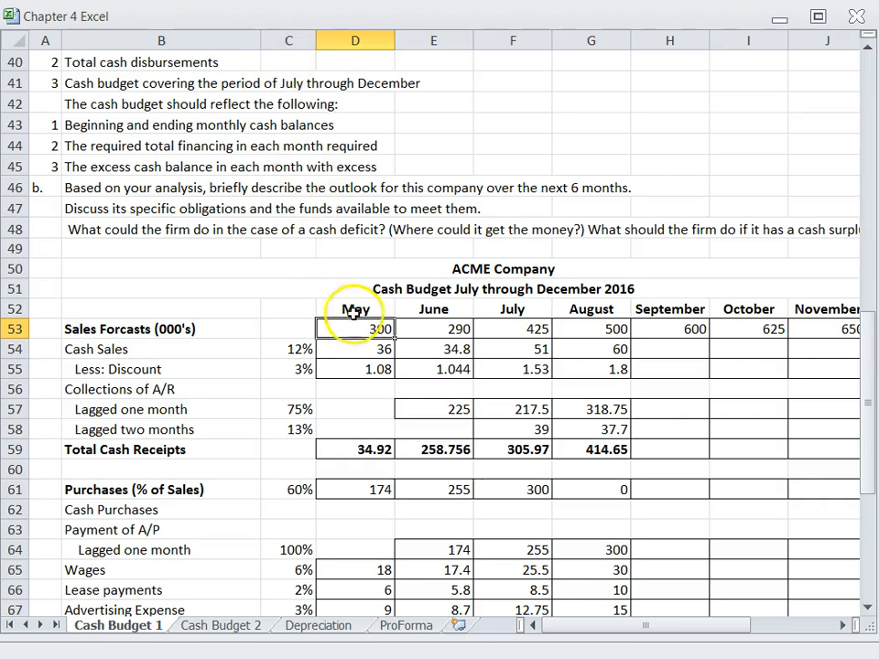
pyautogui.click(353, 346)
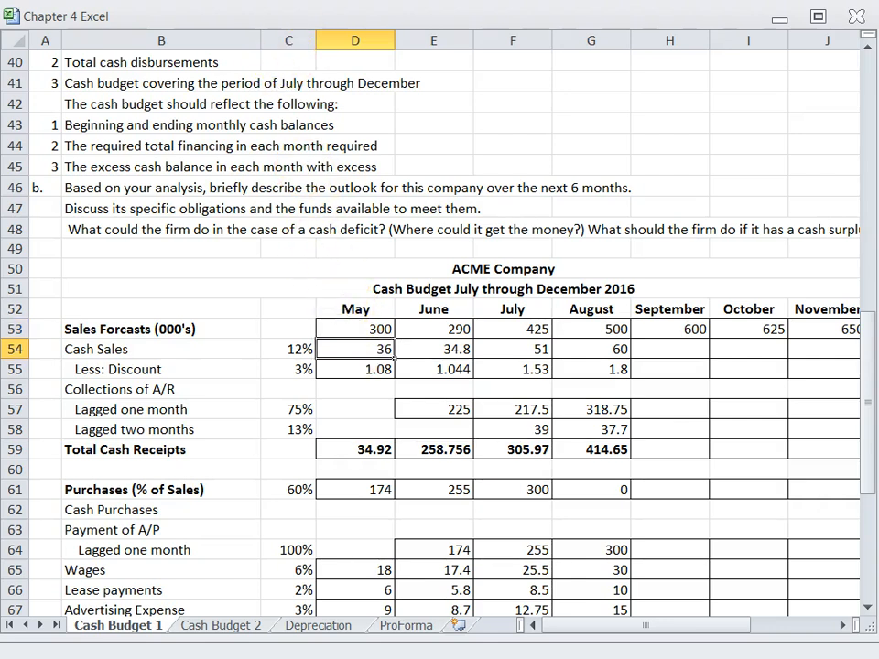
pyautogui.press('F2')
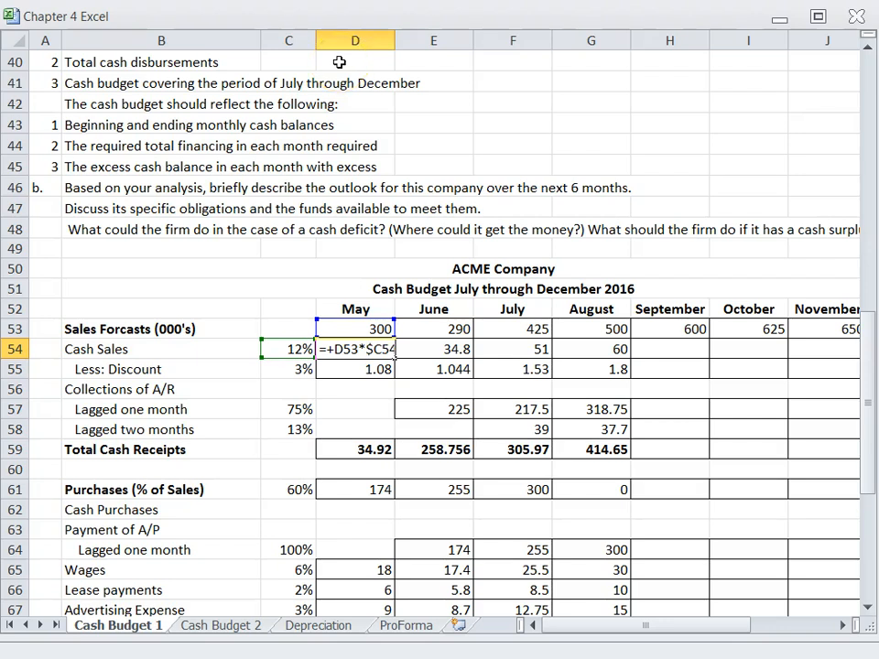
pyautogui.press('Return')
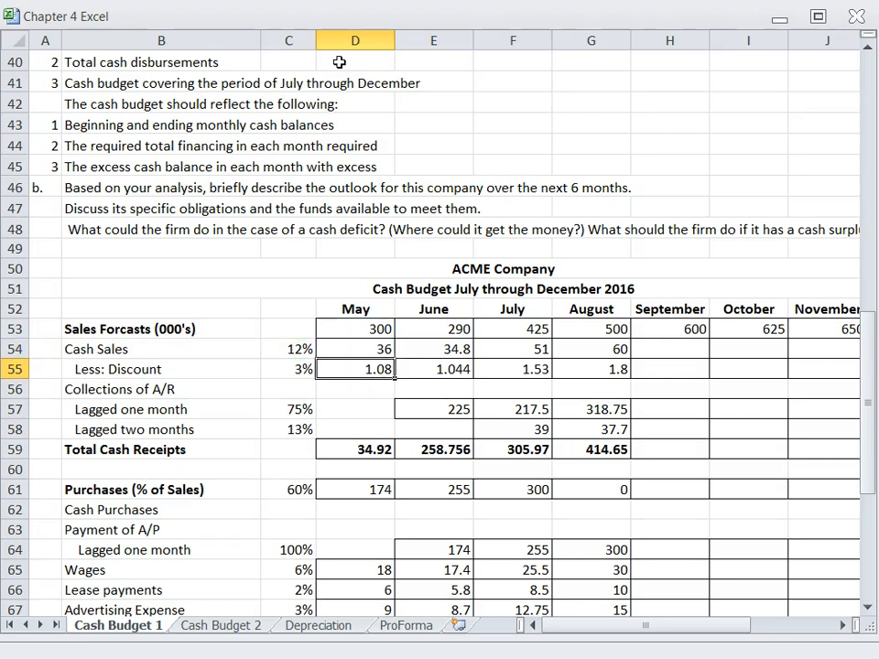
pyautogui.click(357, 350)
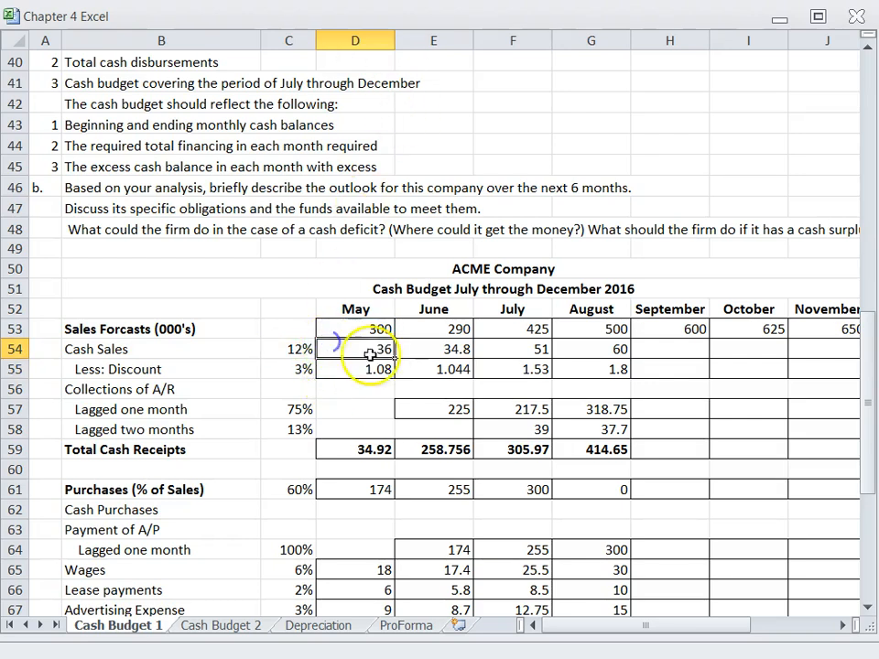
pyautogui.moveTo(395, 359); pyautogui.dragTo(595, 359)
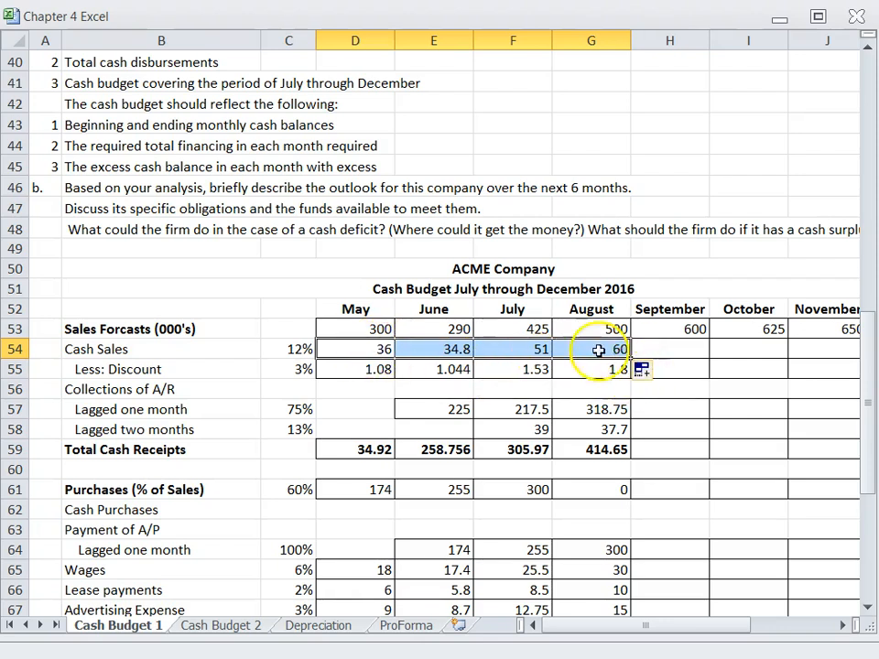
# - Enter May's discount formula in D55 as =+D54*$C$55, with an absolute reference to the 3% rate
pyautogui.click(346, 370)
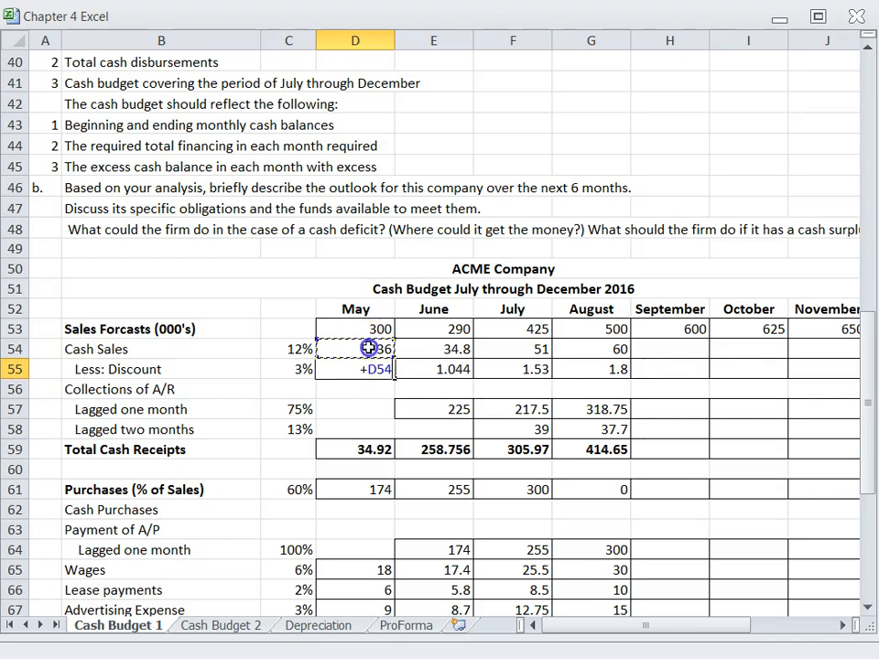
pyautogui.click(280, 371)
pyautogui.press('Return')
pyautogui.click(362, 373)
pyautogui.press('F2')
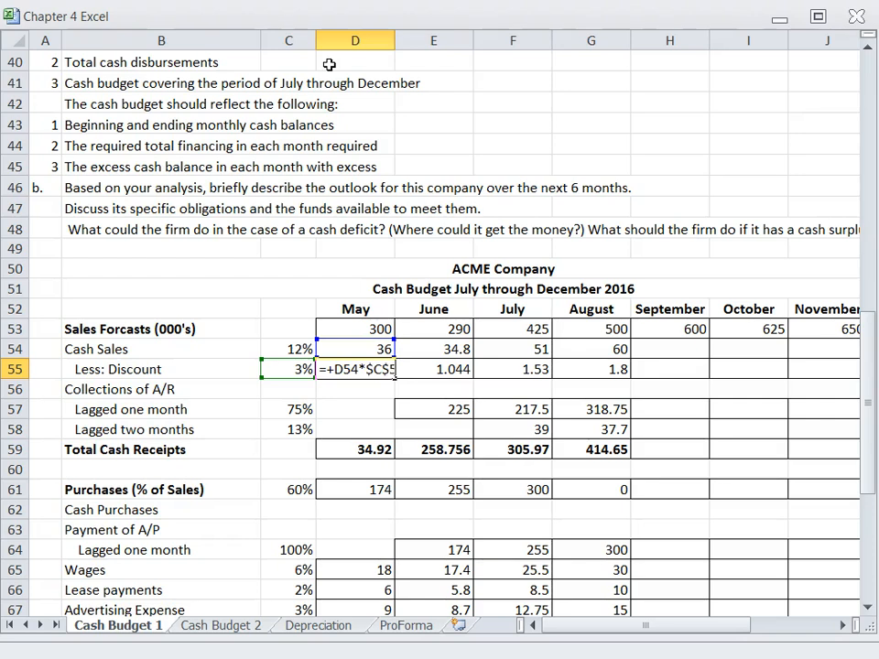
pyautogui.press('Return')
# - Review the absolute rate reference in D55 and copy May's discount formula across through August in G55
pyautogui.click(373, 371)
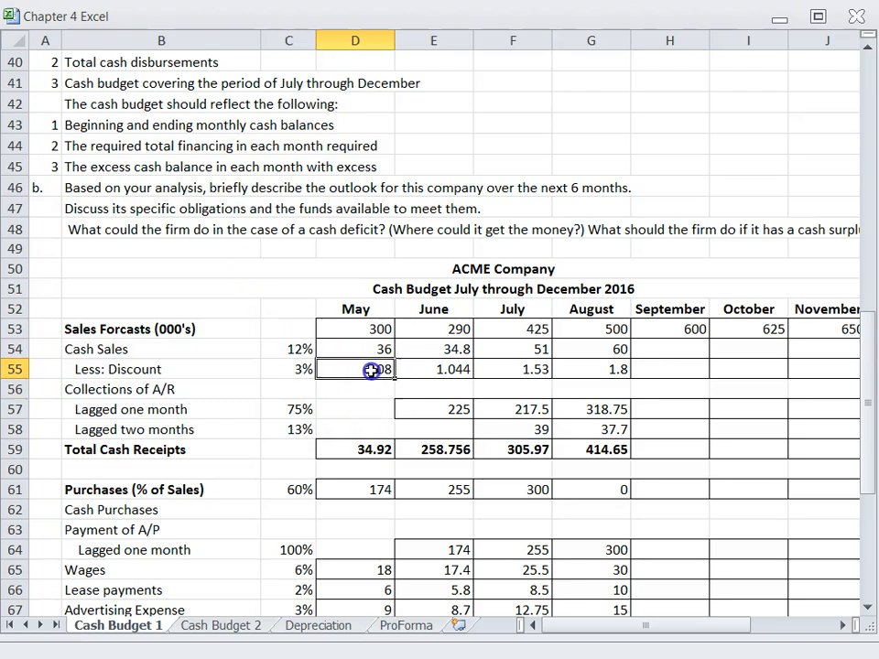
pyautogui.doubleClick(323, 367)
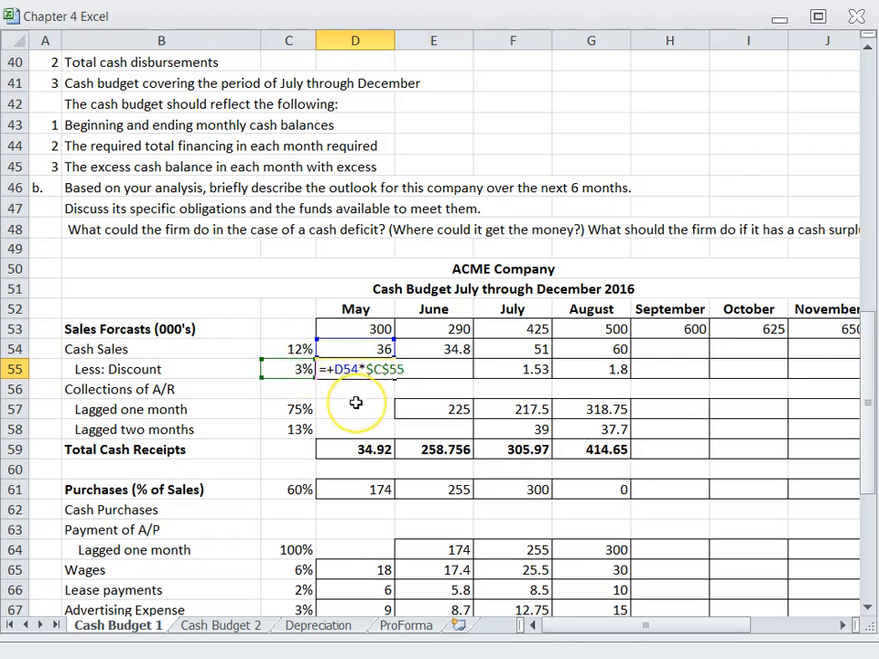
pyautogui.press('Return')
pyautogui.click(367, 373)
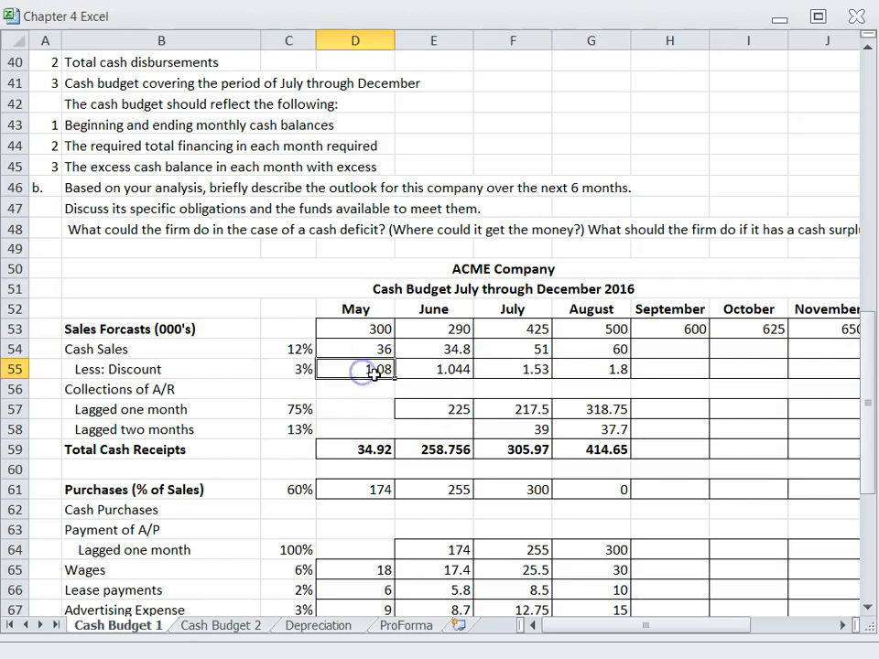
pyautogui.moveTo(393, 380); pyautogui.dragTo(623, 372)
# - Check which cells the June and July discount formulas in E55 and F55 refer to
pyautogui.click(446, 371)
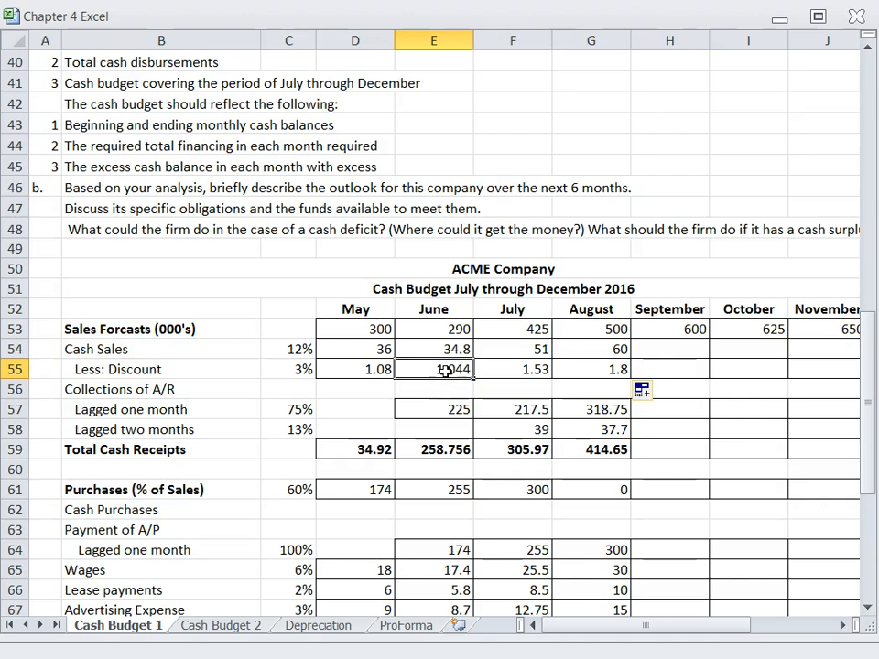
pyautogui.doubleClick(446, 371)
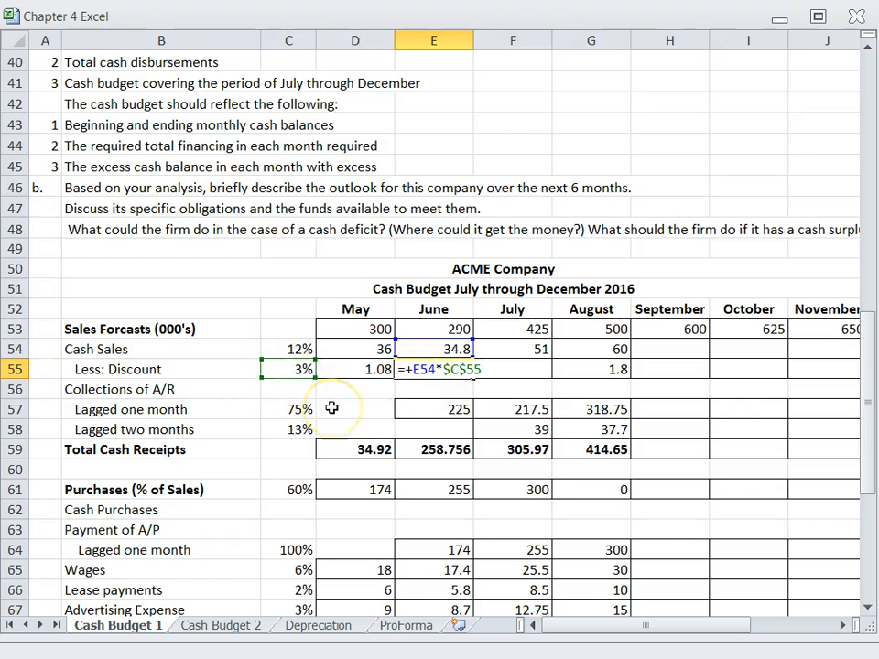
pyautogui.hotkey('ctrl', 'Return')
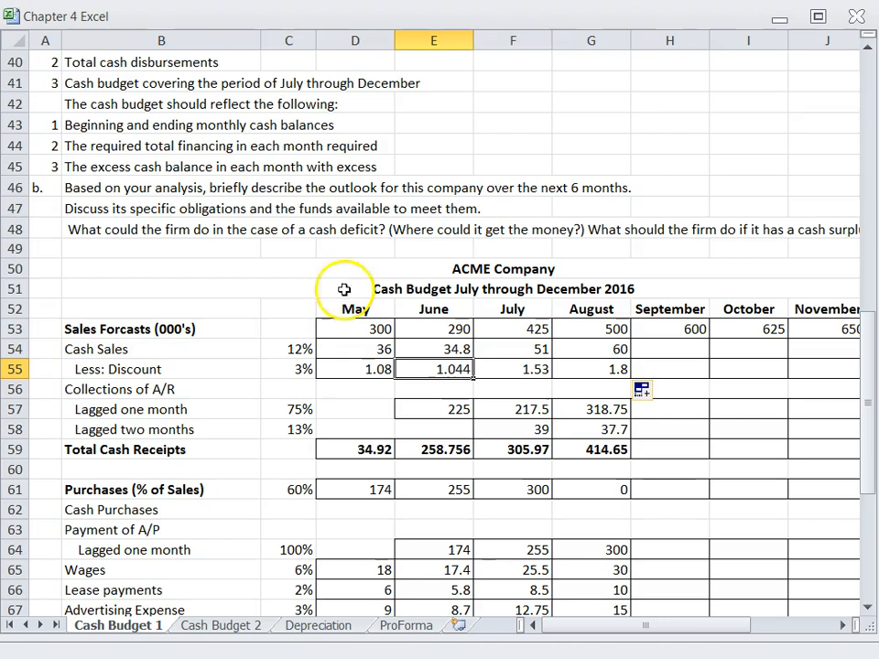
pyautogui.click(504, 373)
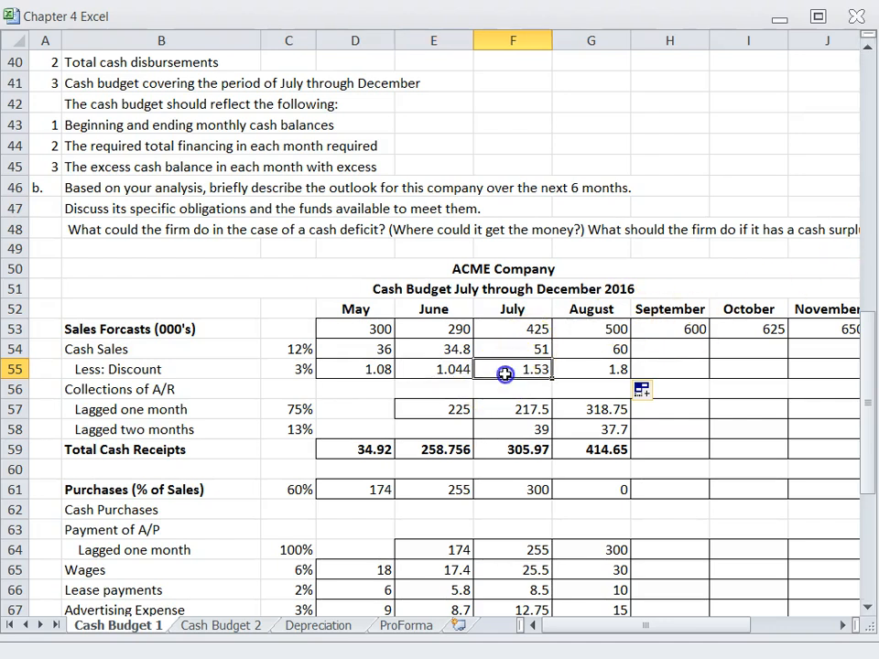
pyautogui.doubleClick(505, 373)
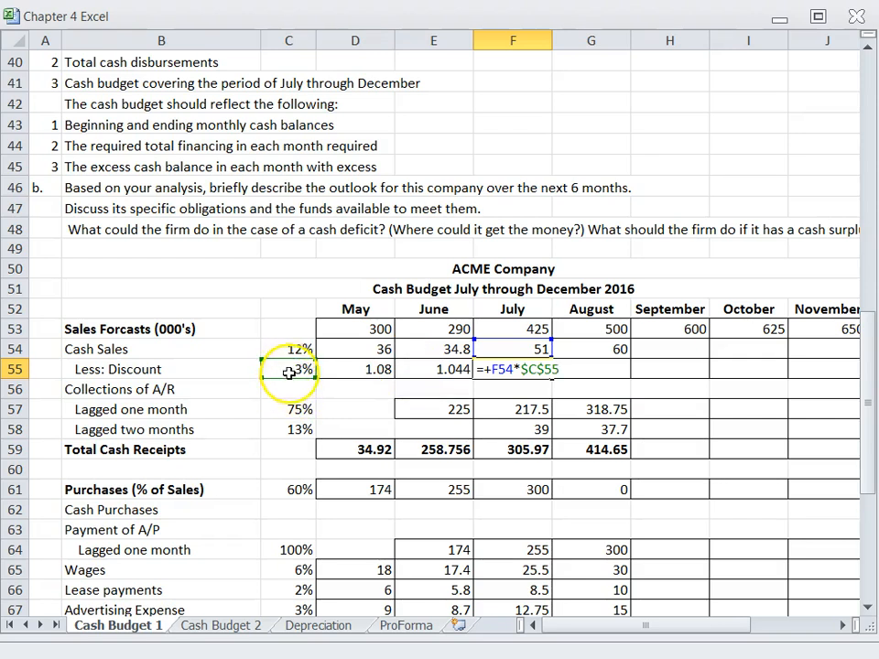
pyautogui.press('Return')
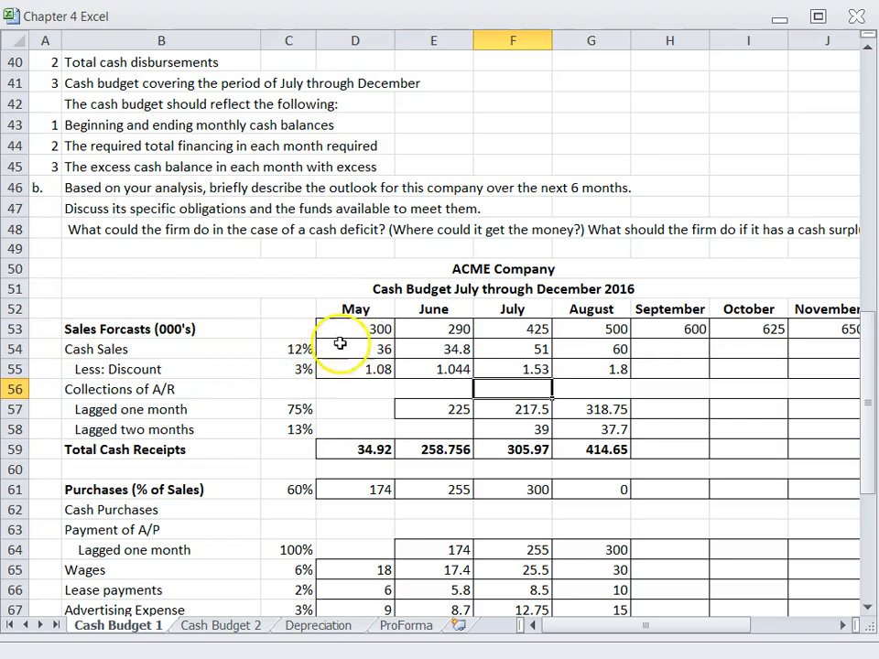
# - Trace May's sales forecast, cash sales and discount with their rates, and compare them with the row 7 collection statement
pyautogui.click(348, 327)
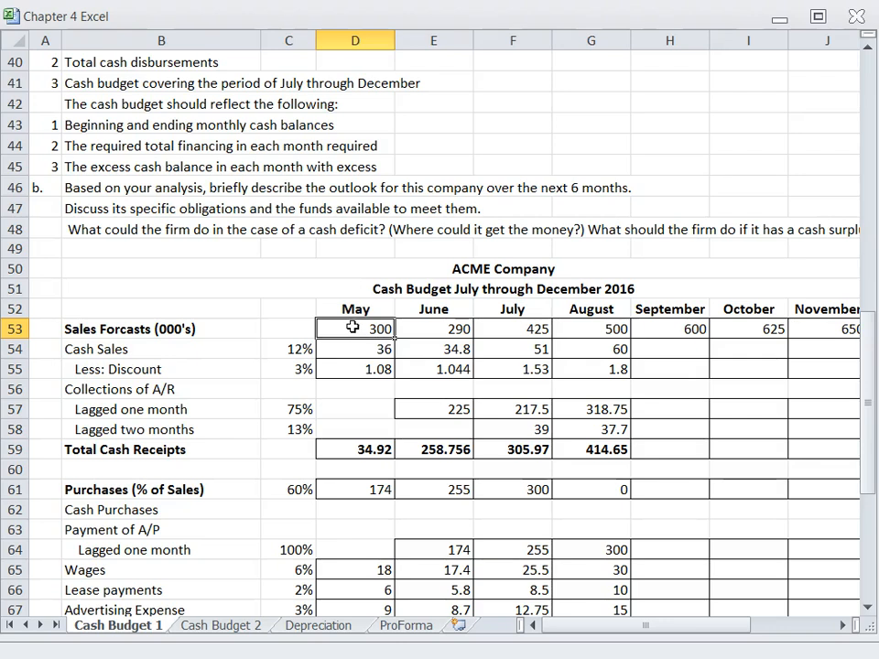
pyautogui.click(271, 351)
pyautogui.click(341, 349)
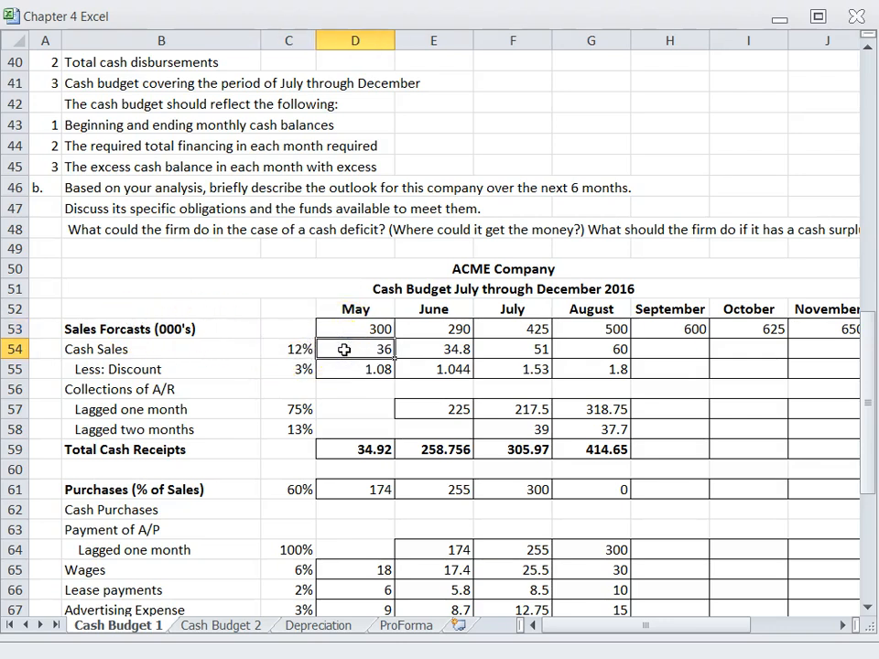
pyautogui.click(291, 369)
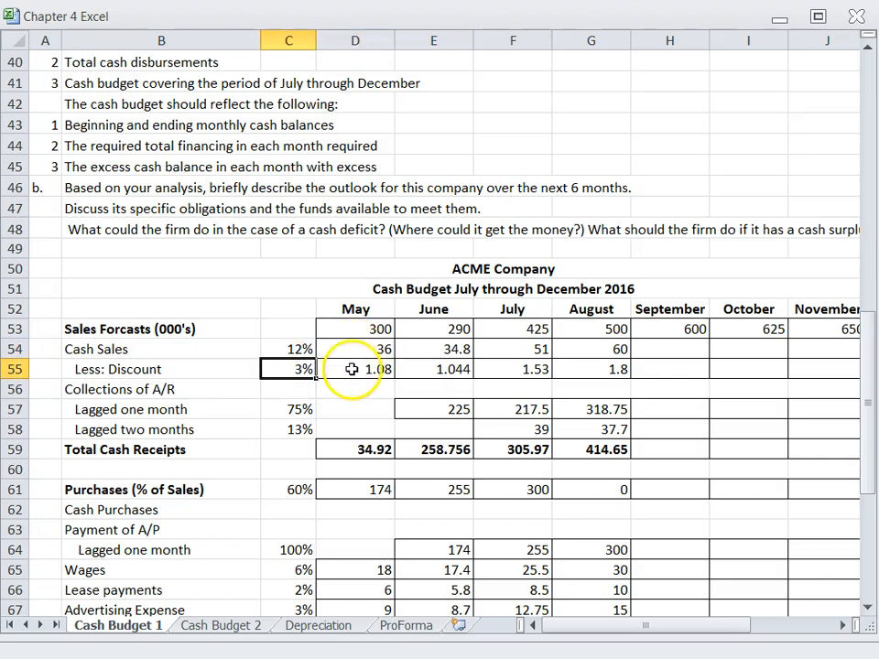
pyautogui.click(351, 369)
pyautogui.scroll(13, 354, 376)
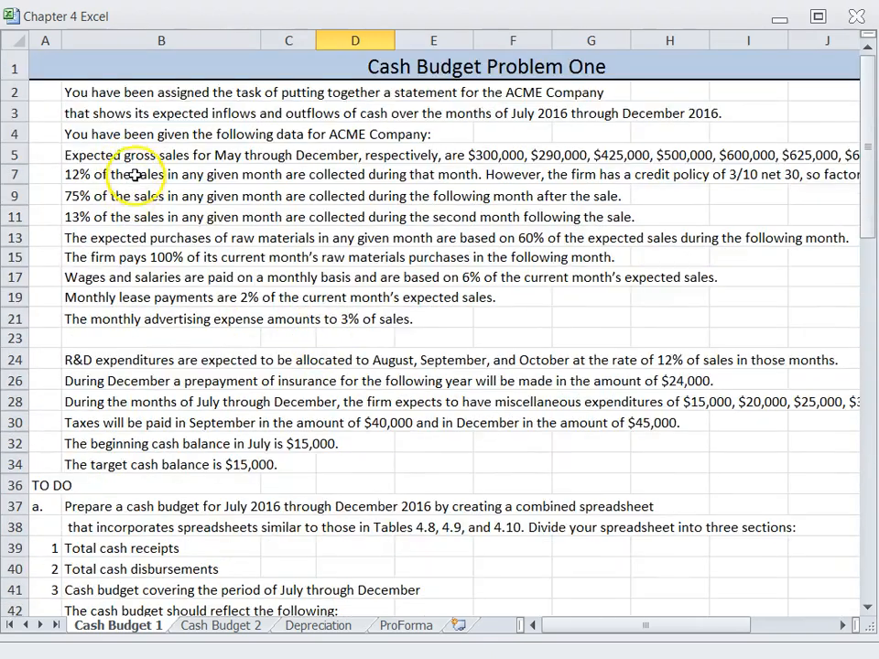
pyautogui.click(76, 173)
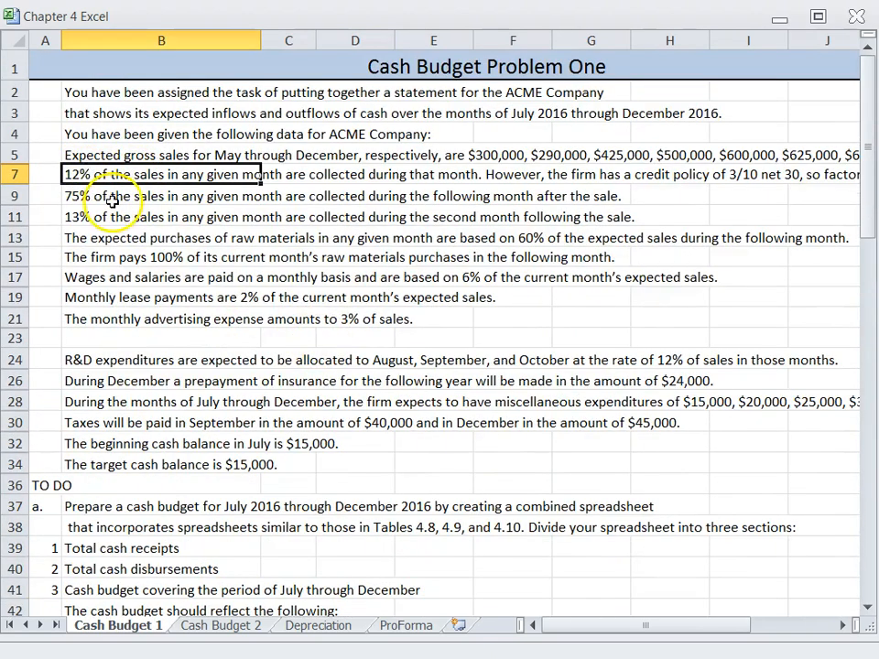
# - Copy August's cash sales formula from G54 into September's cell H54 and check it against September's sales forecast
pyautogui.scroll(-3, 492, 401)
pyautogui.scroll(-8, 492, 400)
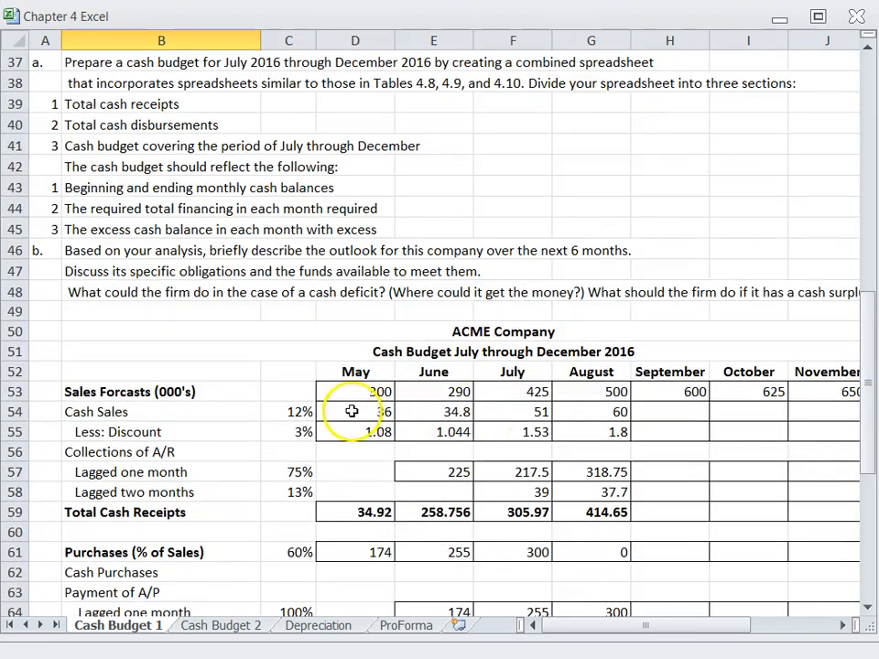
pyautogui.click(352, 411)
pyautogui.click(640, 411)
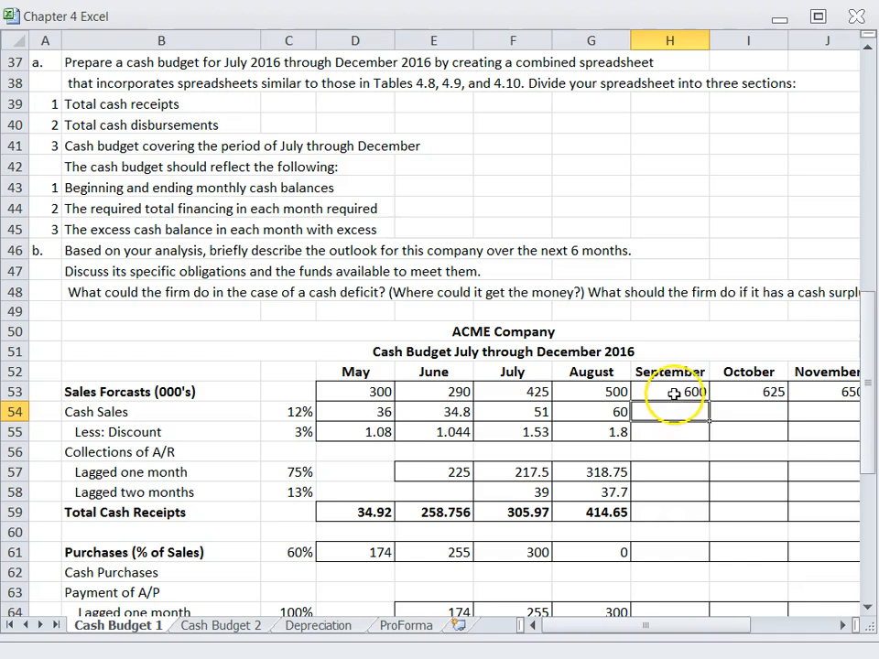
pyautogui.click(603, 414)
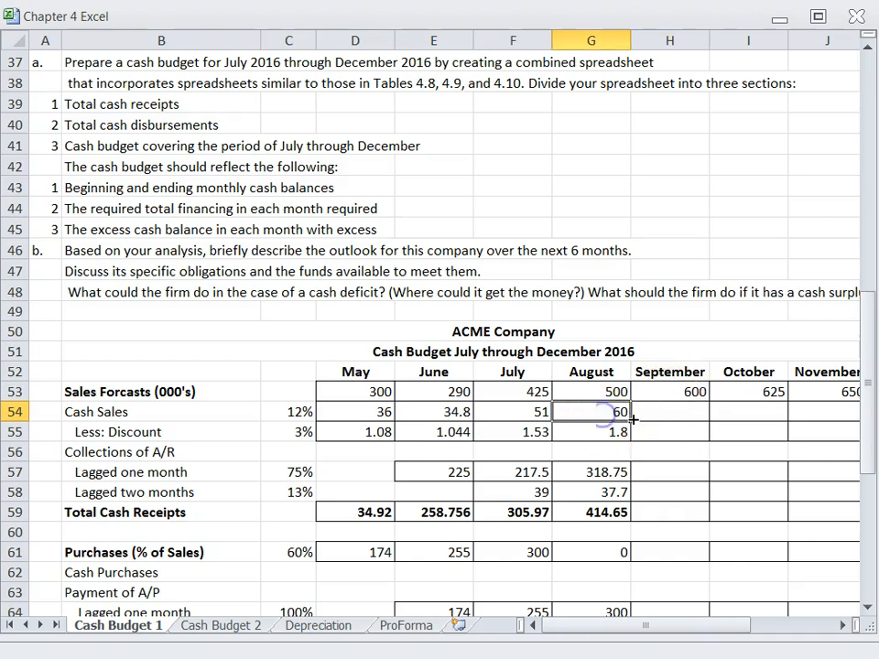
pyautogui.moveTo(632, 422); pyautogui.dragTo(678, 417)
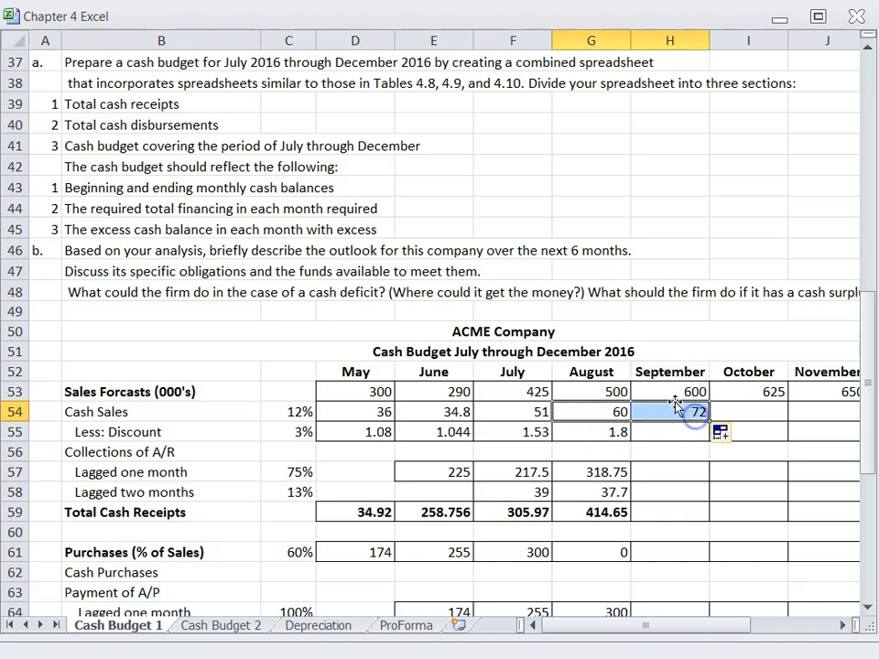
pyautogui.click(666, 393)
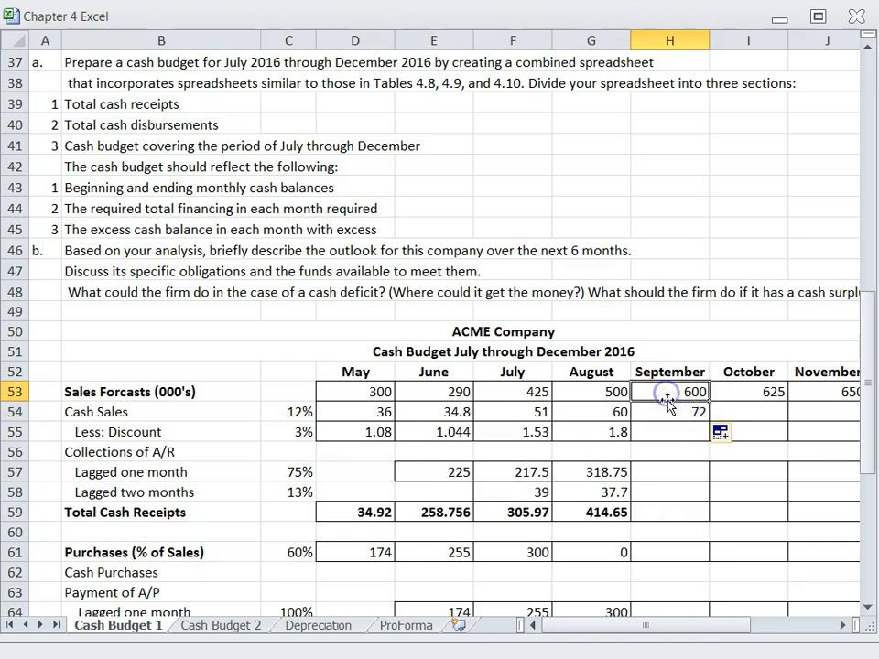
pyautogui.click(671, 411)
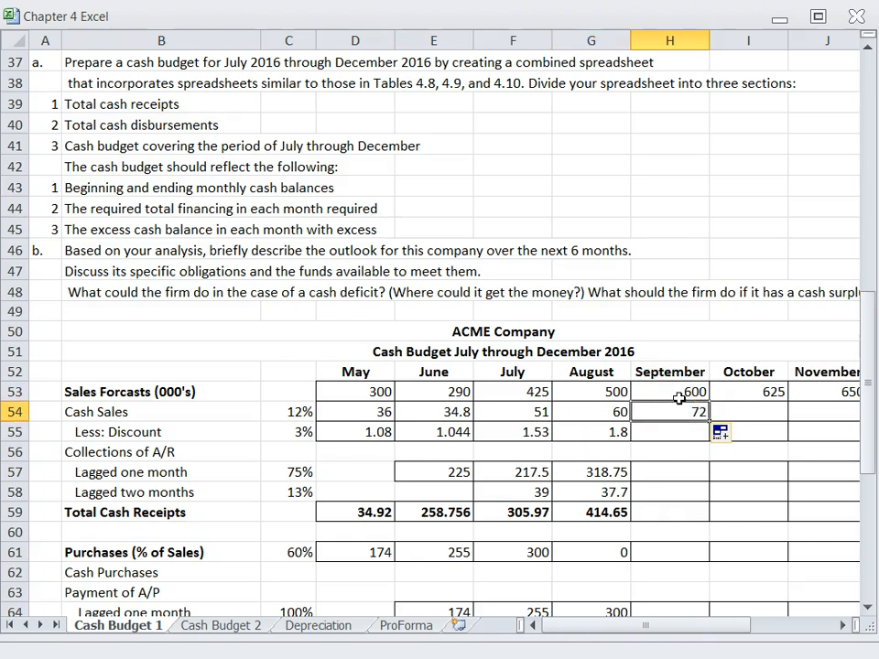
# - Check September's cash sales against its forecast and copy August's discount formula from G55 into September's cell H55
pyautogui.click(673, 393)
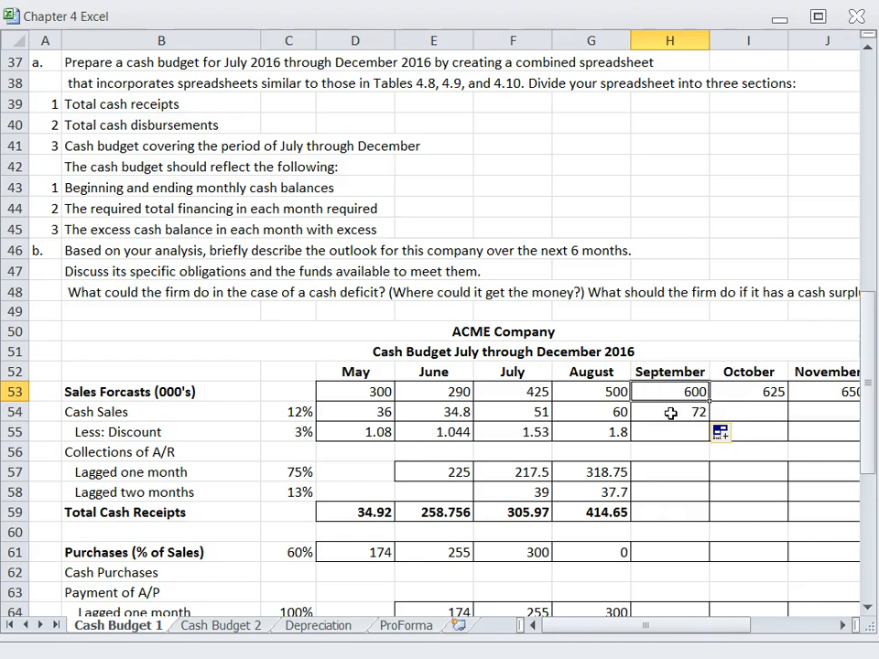
pyautogui.click(670, 413)
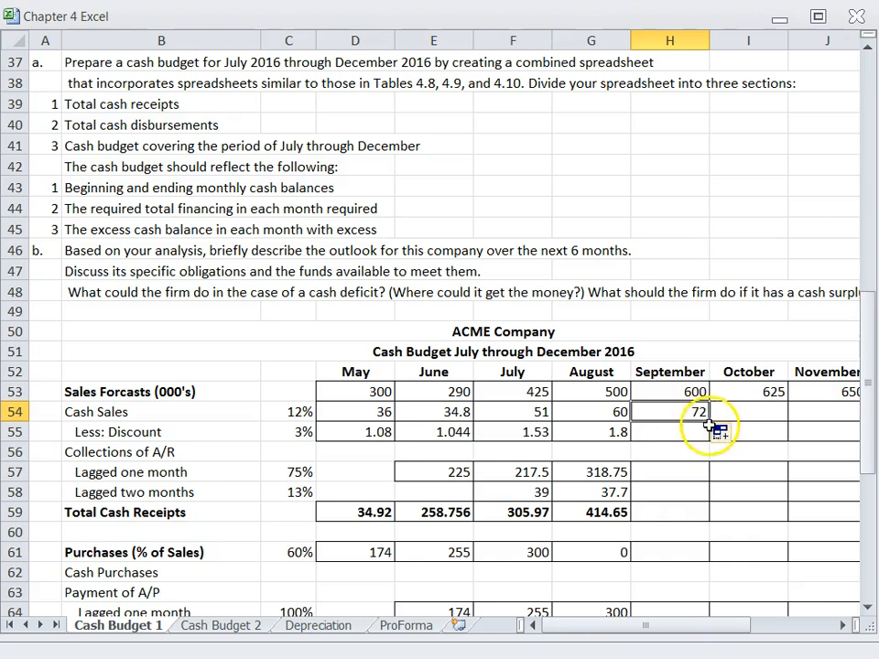
pyautogui.click(588, 430)
pyautogui.hotkey('ctrl', 'c')
pyautogui.press('Right')
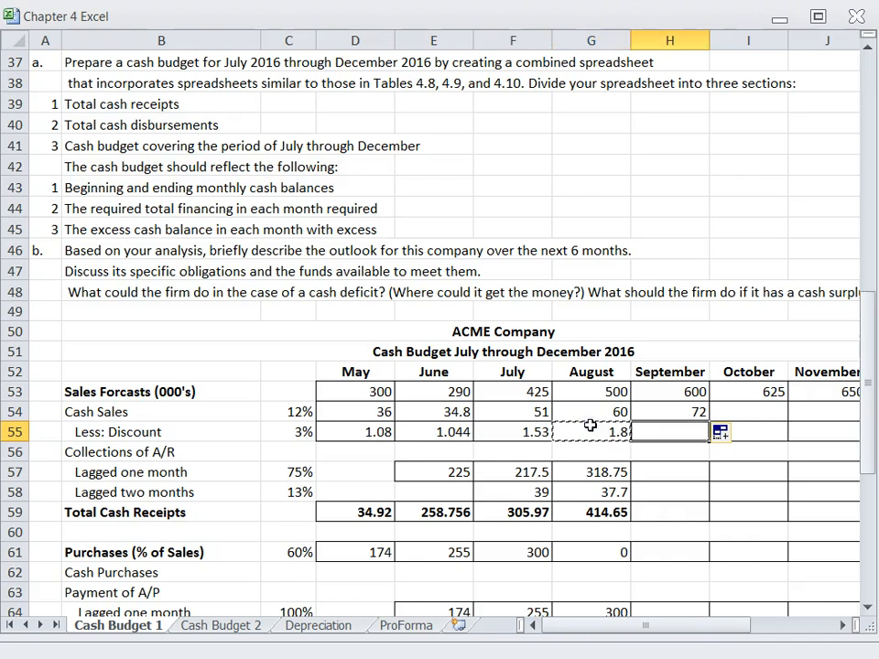
pyautogui.press('Return')
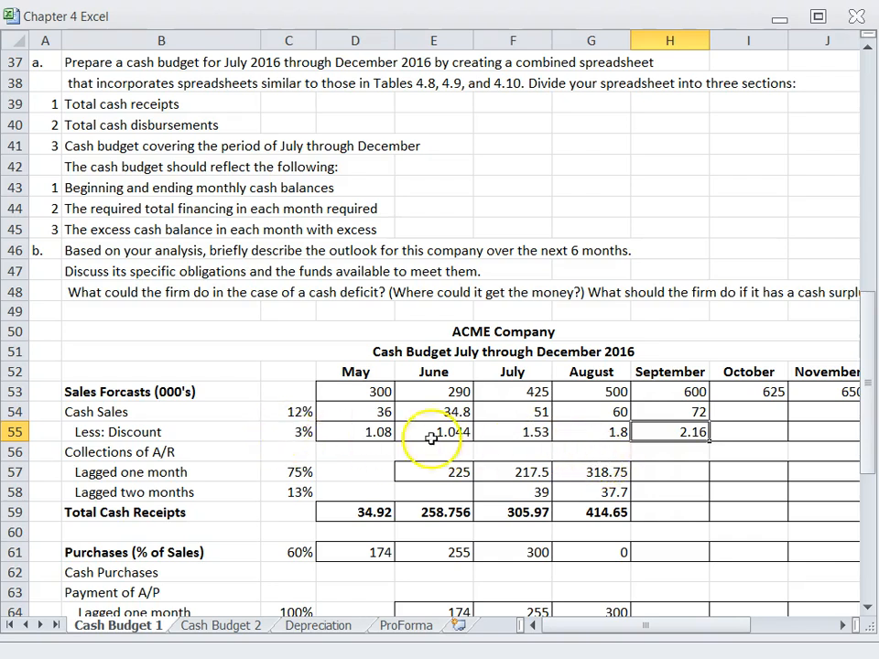
# - Compare the Sales Forecasts row label with May's forecast in D53, and examine September's cash sales in H54
pyautogui.click(160, 392)
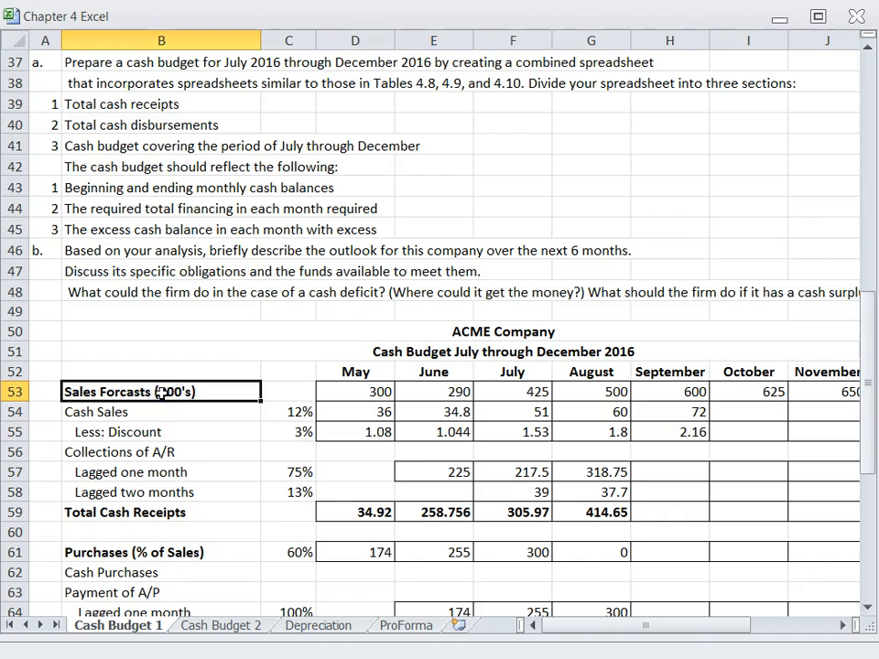
pyautogui.click(349, 392)
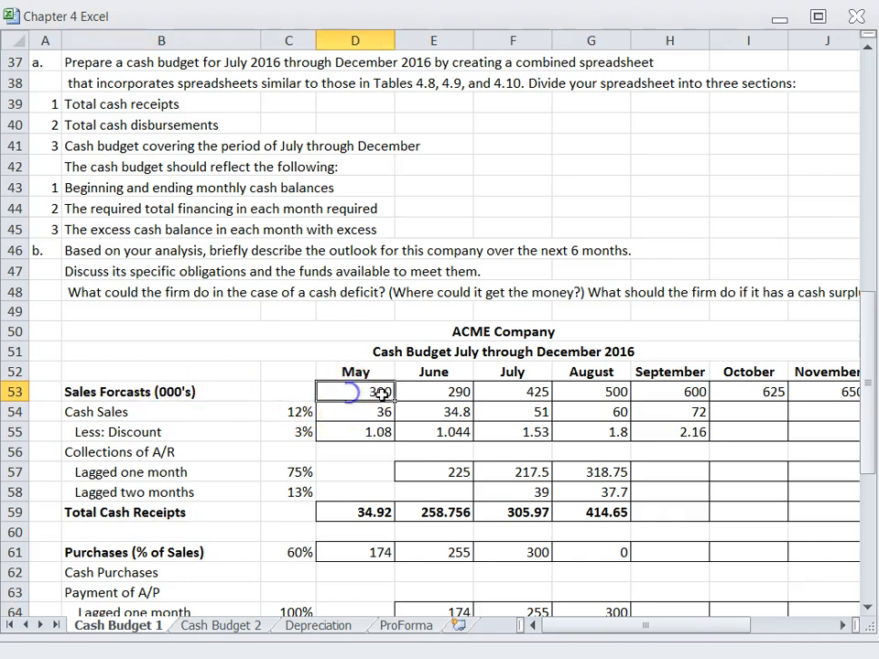
pyautogui.click(110, 390)
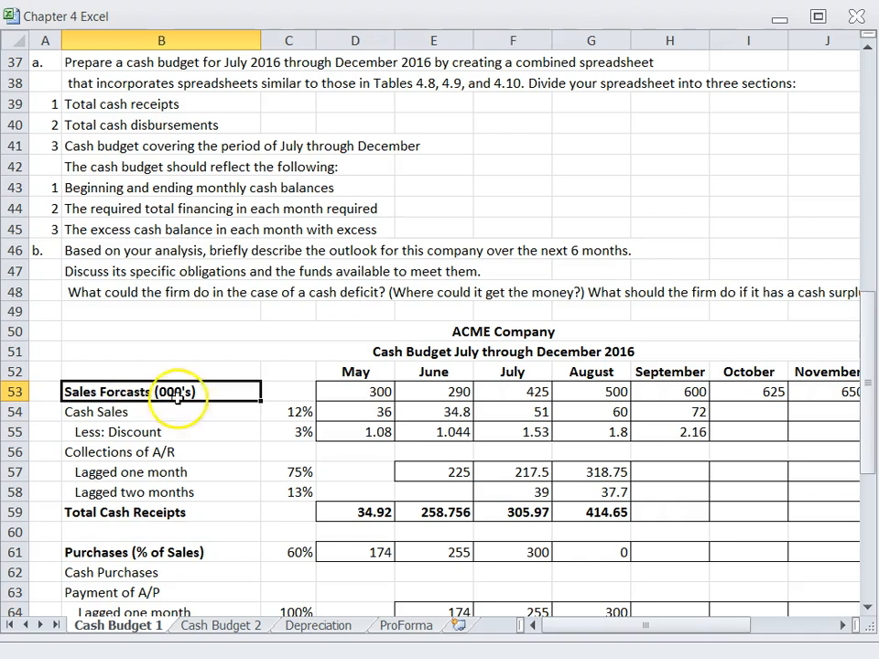
pyautogui.click(361, 396)
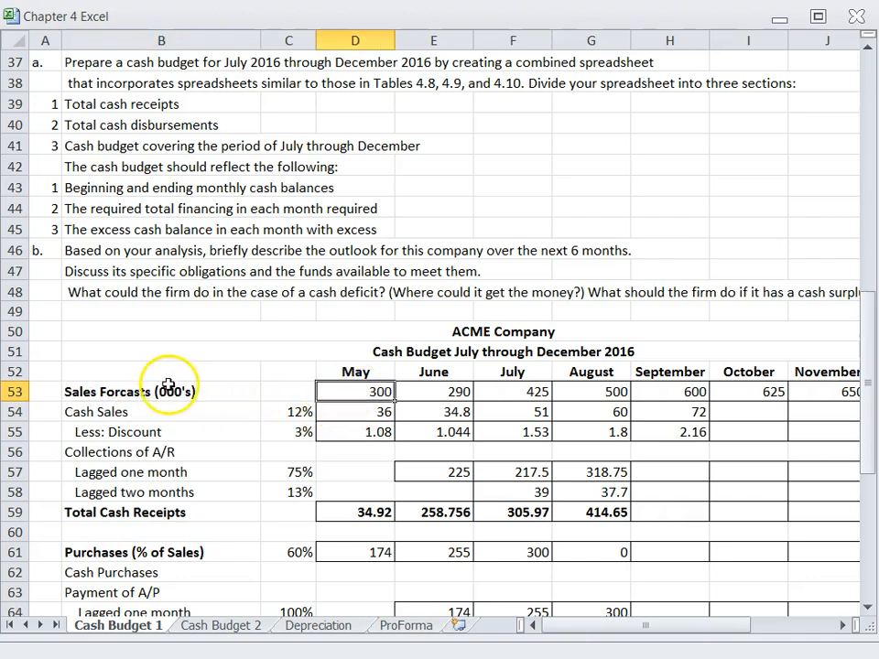
pyautogui.click(133, 390)
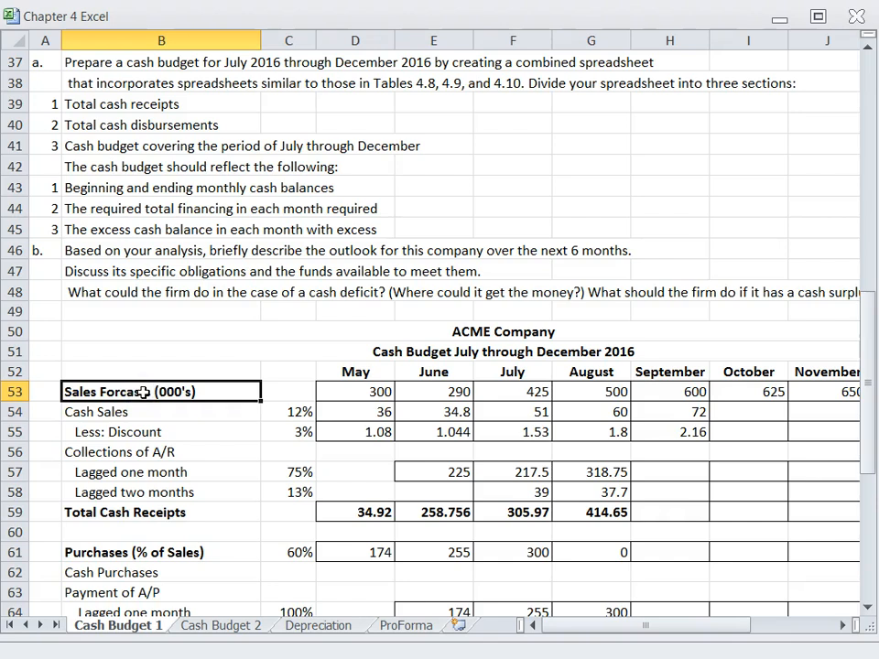
pyautogui.click(664, 414)
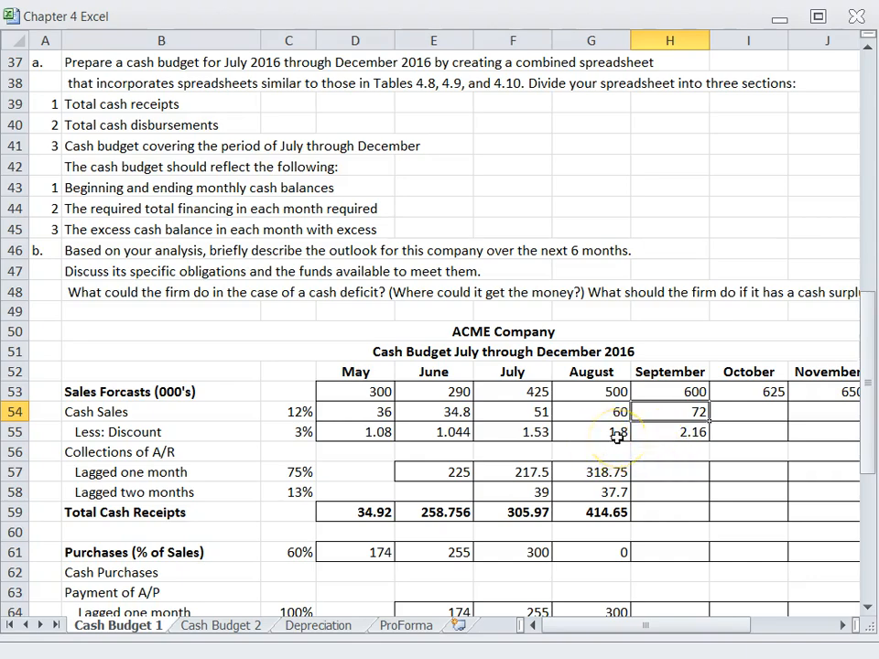
# - Read the row 9 one-month collection statement and compare its rate in C57 with June's collection and May's sales and cash sales
pyautogui.scroll(12, 618, 430)
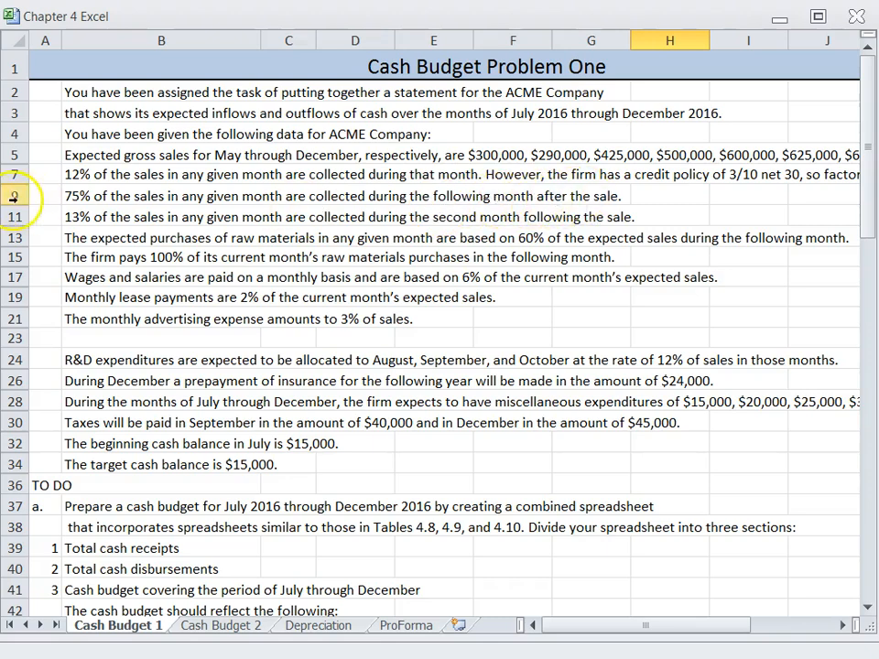
pyautogui.click(75, 194)
pyautogui.scroll(-5, 312, 344)
pyautogui.scroll(-4, 373, 338)
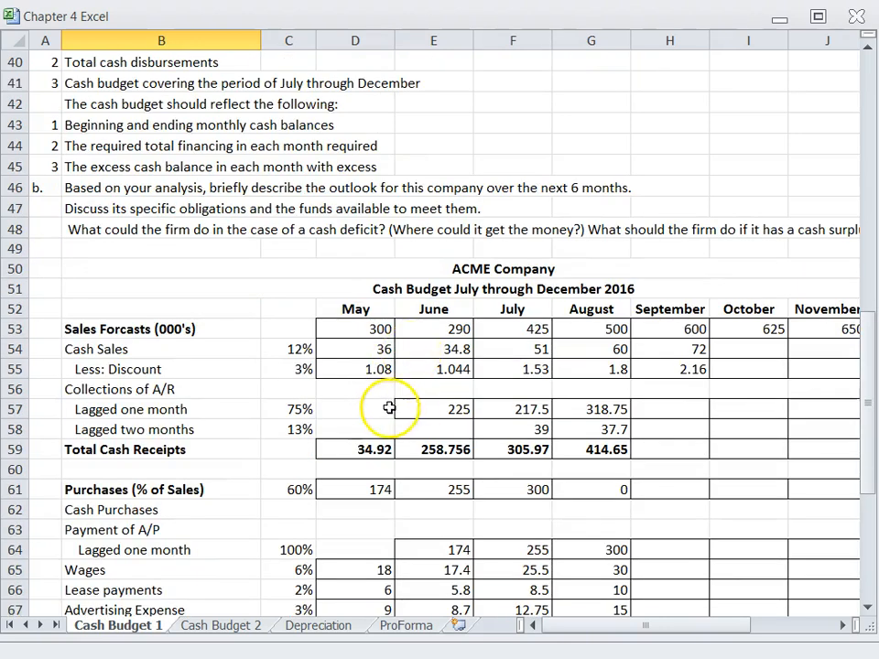
pyautogui.click(279, 408)
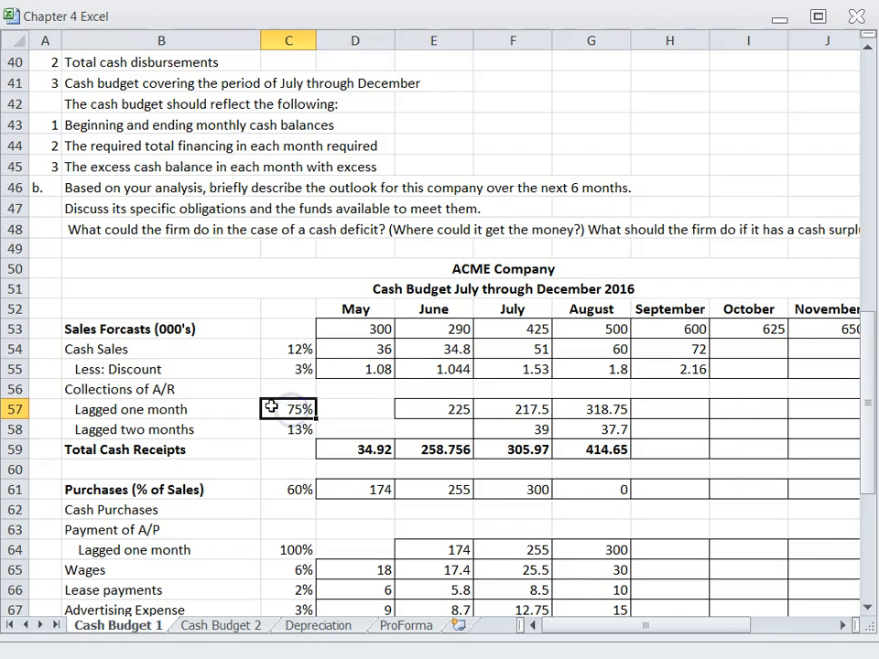
pyautogui.click(418, 411)
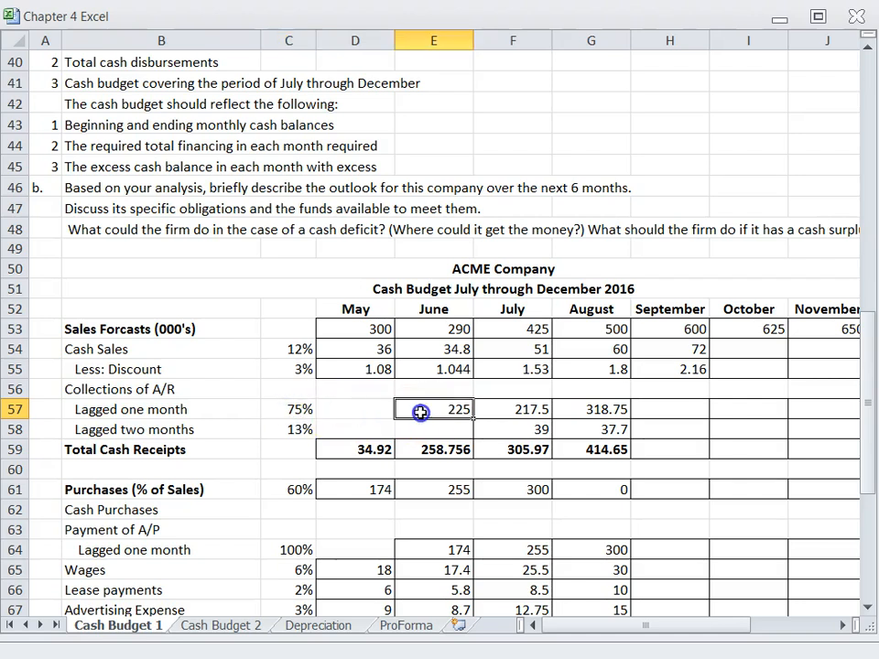
pyautogui.click(353, 328)
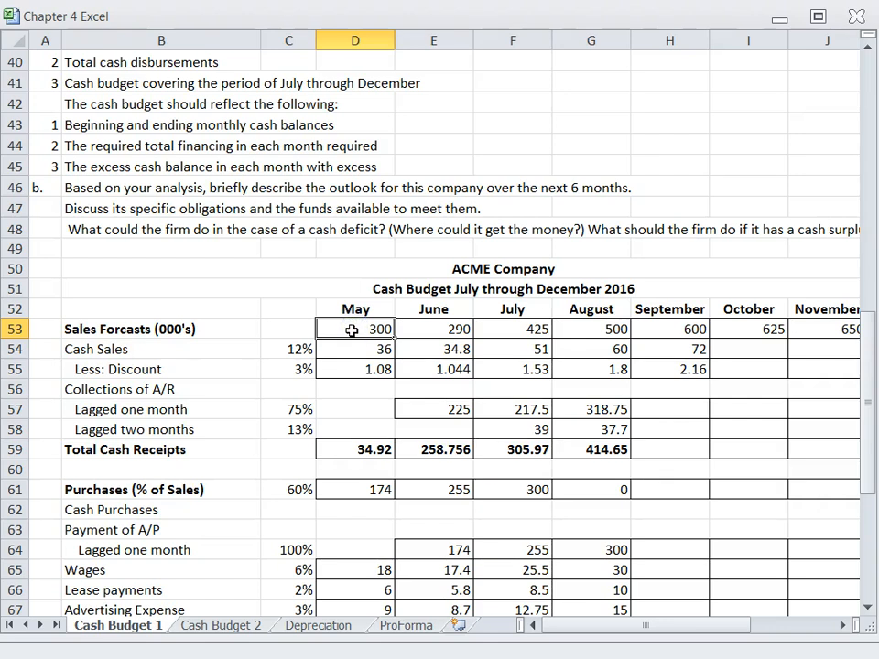
pyautogui.click(355, 349)
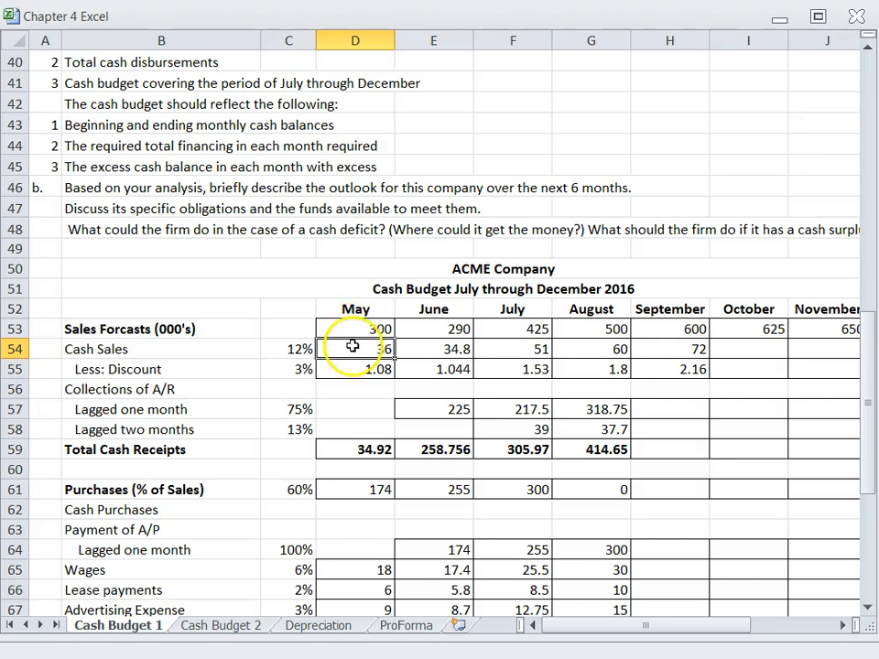
pyautogui.click(351, 329)
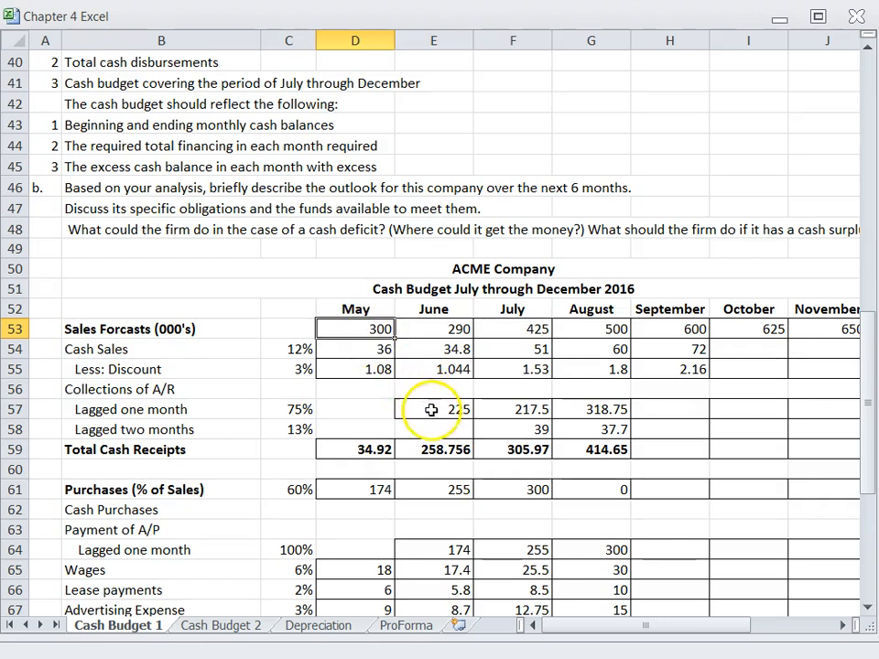
pyautogui.click(361, 330)
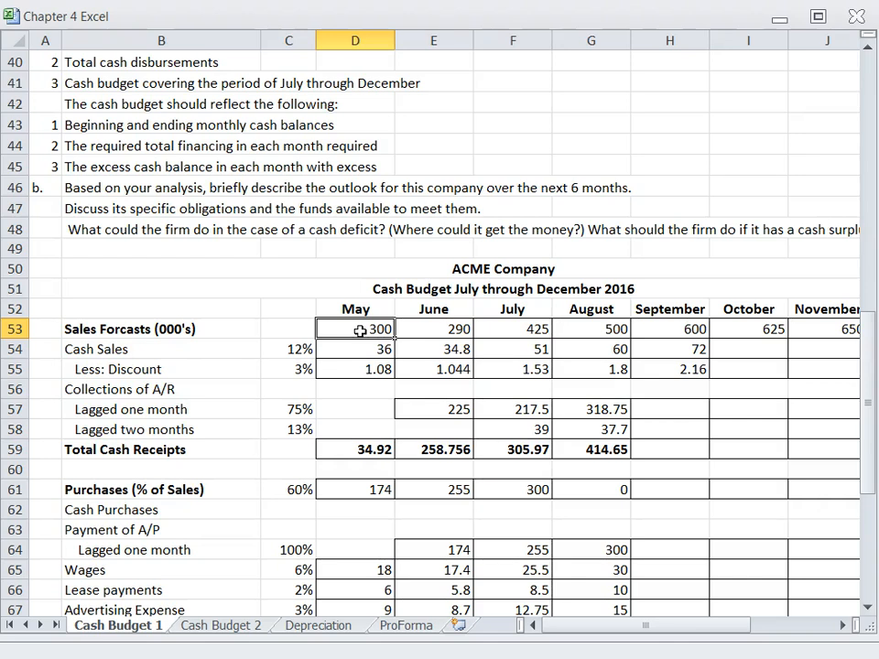
pyautogui.click(422, 407)
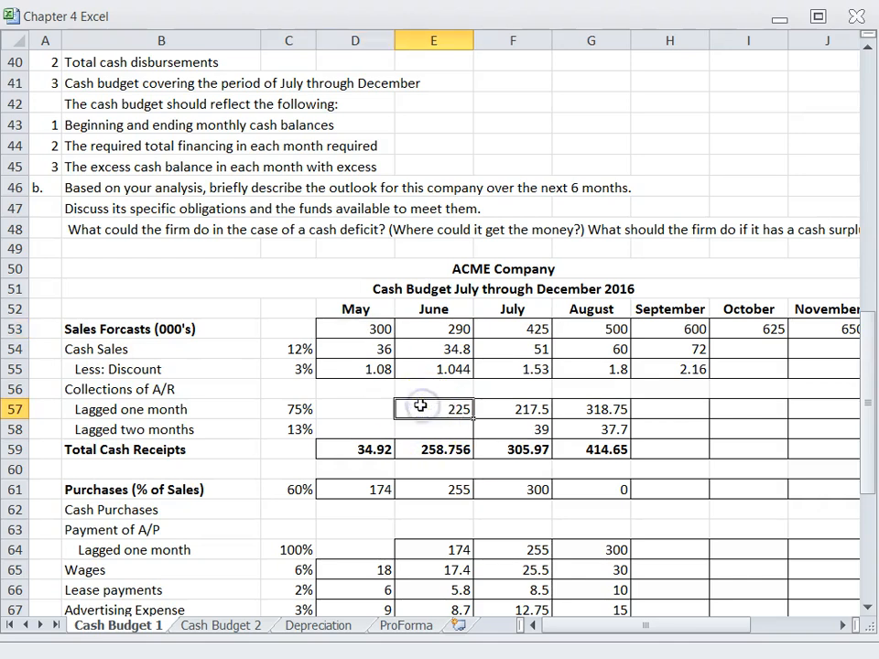
pyautogui.write('*')
pyautogui.click(351, 329)
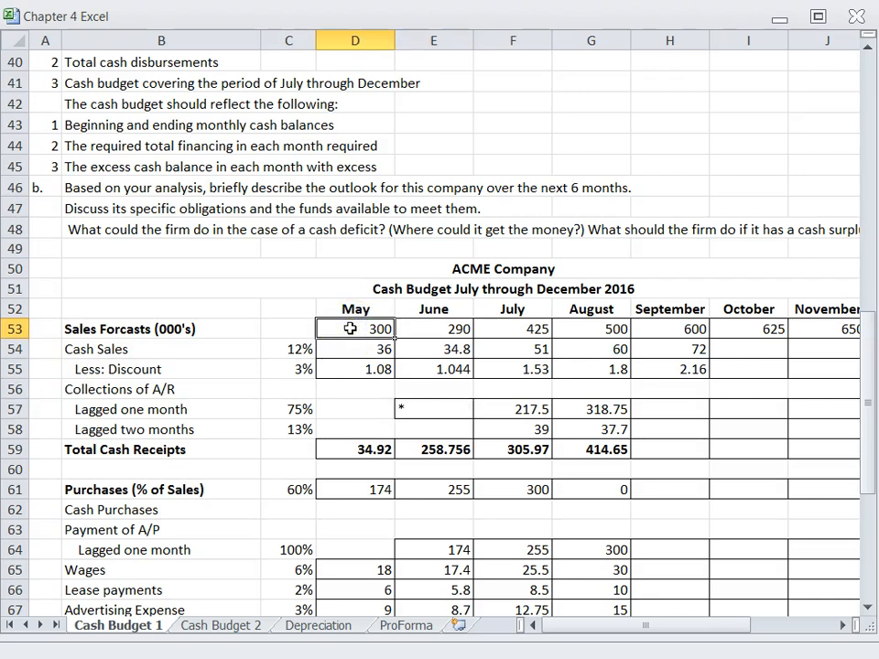
pyautogui.click(386, 503)
# - Enter June's one-month lagged collection in E57 as =+D53*C57, multiplying May's sales forecast by the collection rate, and review its references
pyautogui.click(418, 411)
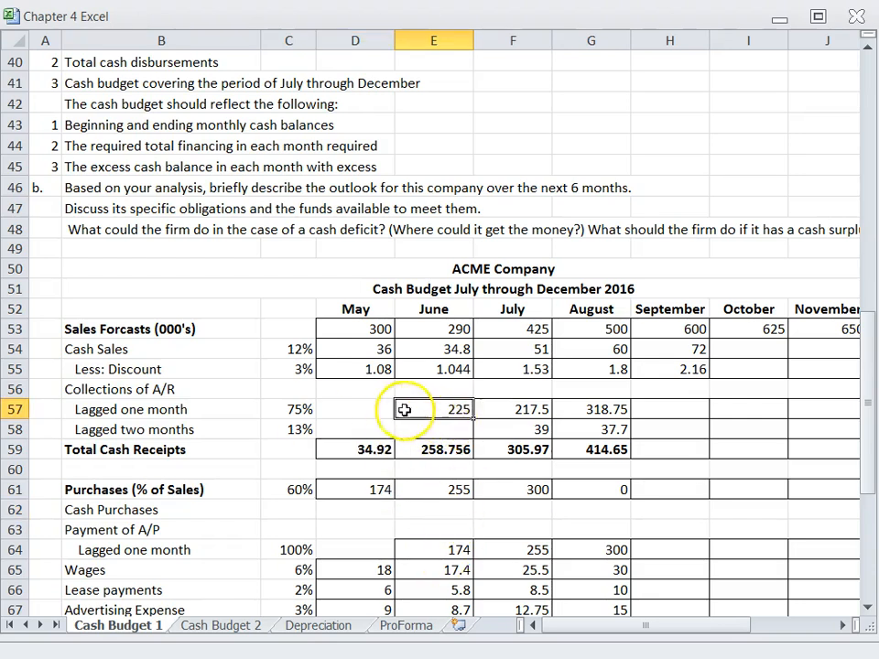
pyautogui.write('+')
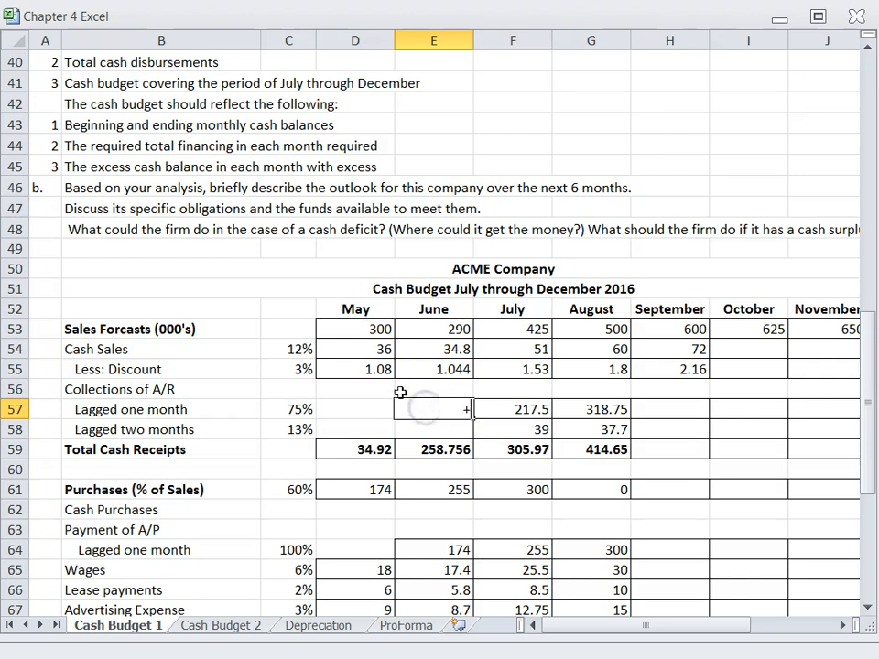
pyautogui.click(350, 328)
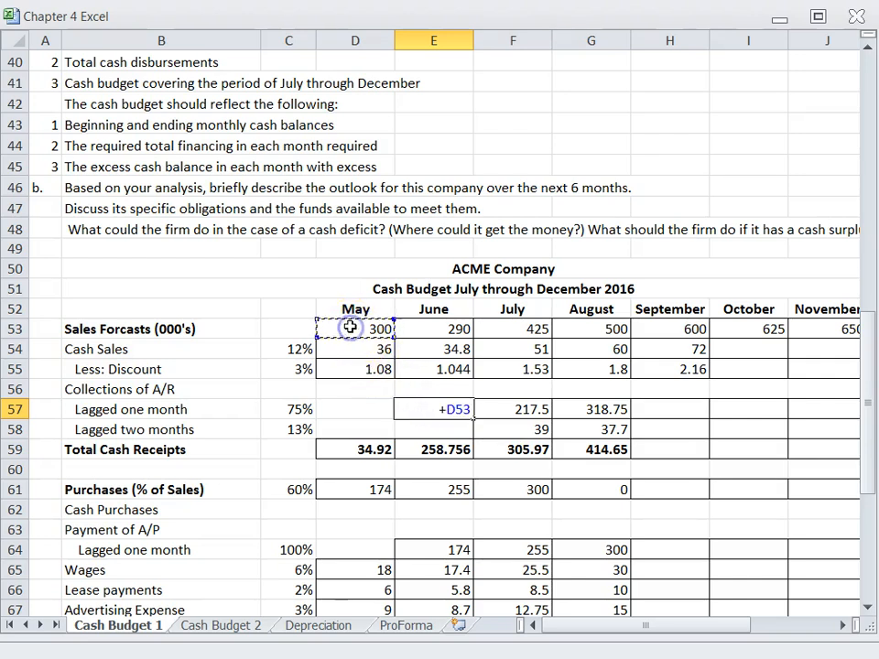
pyautogui.write('*')
pyautogui.click(288, 410)
pyautogui.press('Return')
pyautogui.click(428, 411)
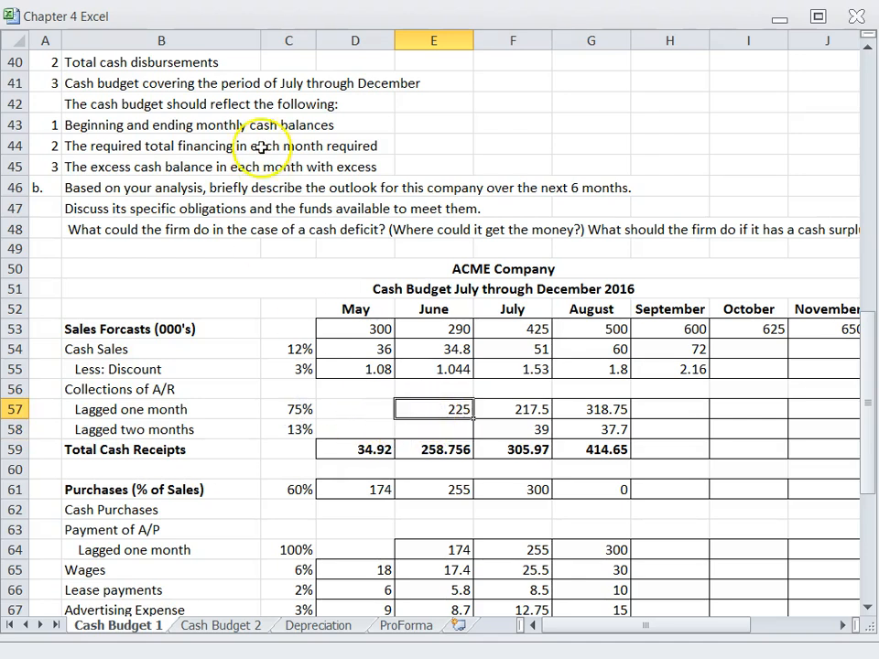
pyautogui.press('F2')
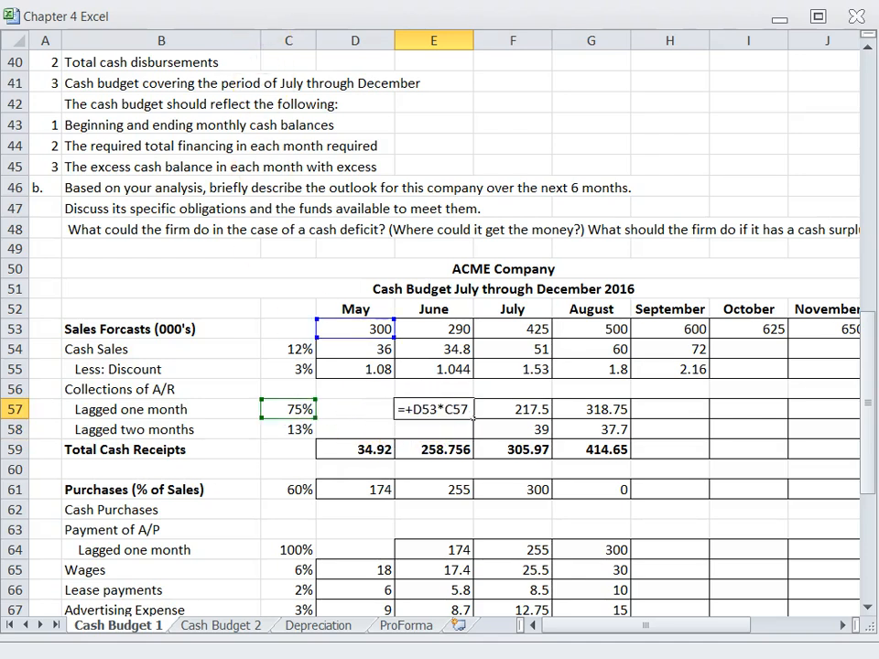
pyautogui.press('Return')
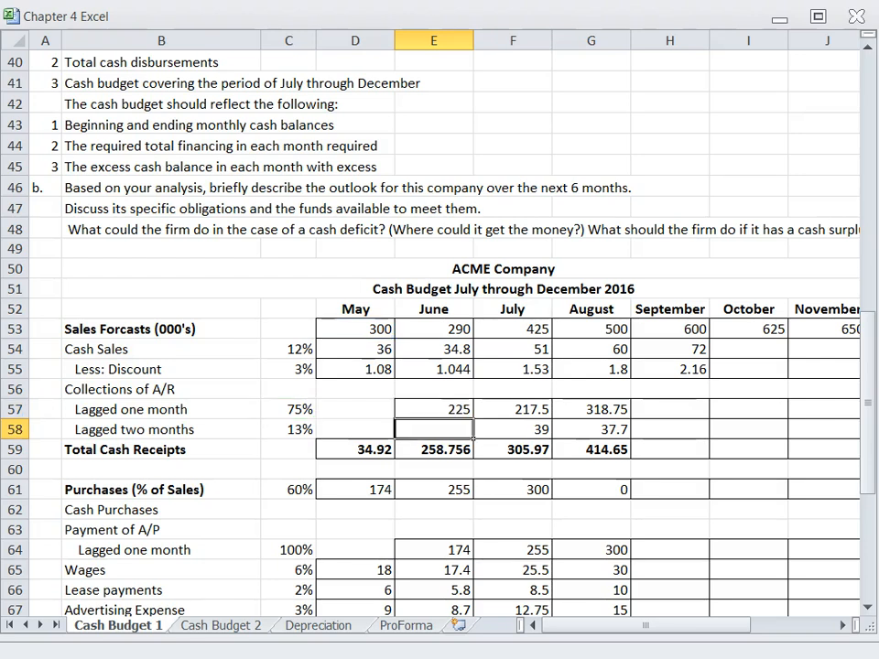
# - Compare June's one-month lagged collection with May's sales forecast, and read the row 11 statement on second-month collections
pyautogui.click(449, 409)
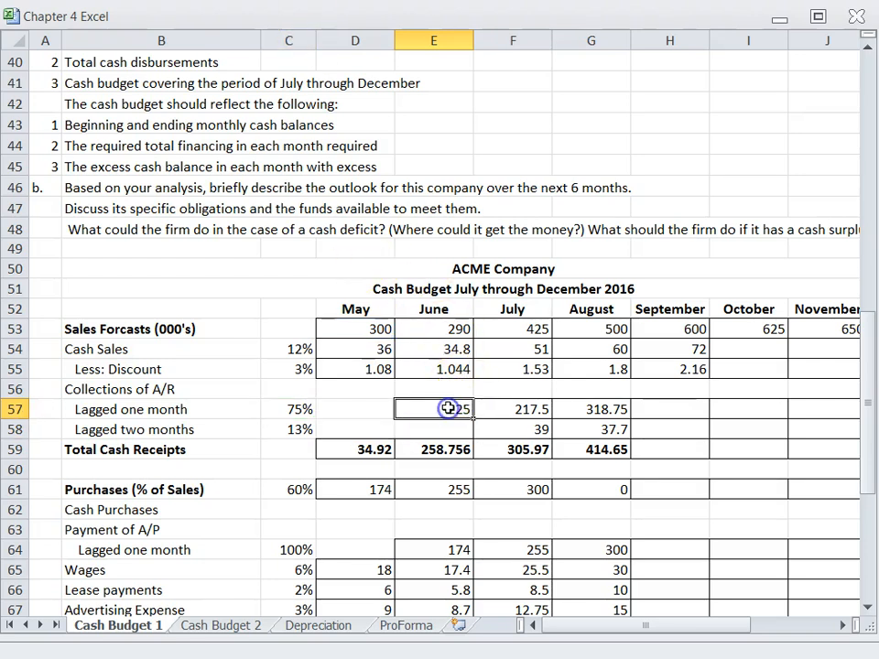
pyautogui.click(353, 326)
pyautogui.click(451, 409)
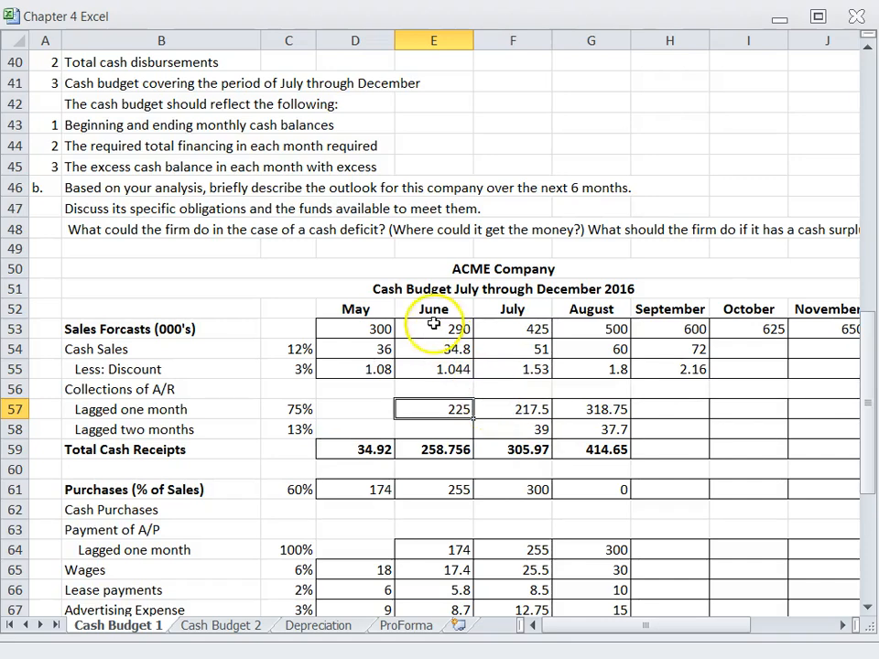
pyautogui.scroll(6, 429, 324)
pyautogui.scroll(5, 427, 324)
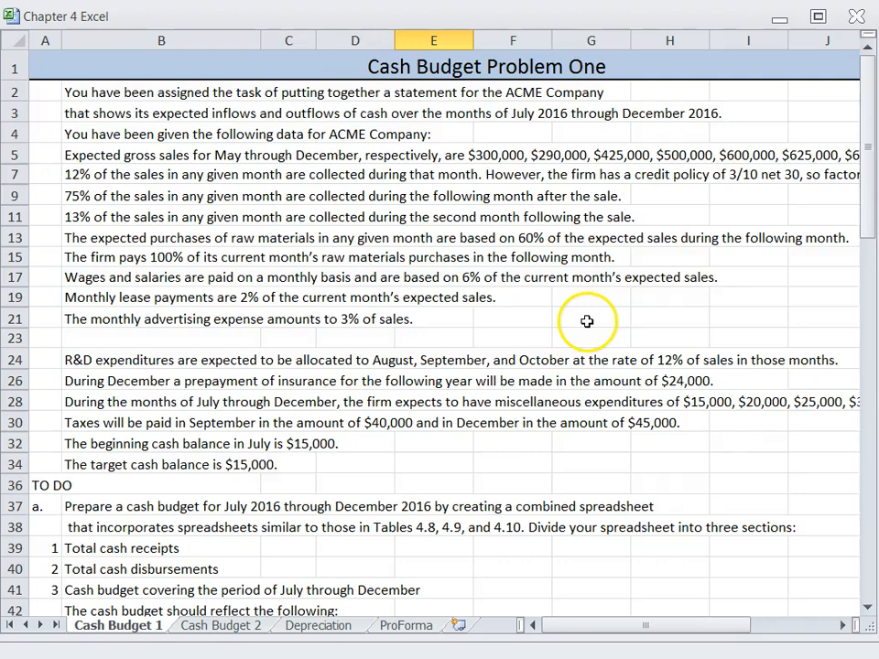
pyautogui.scroll(-12, 587, 321)
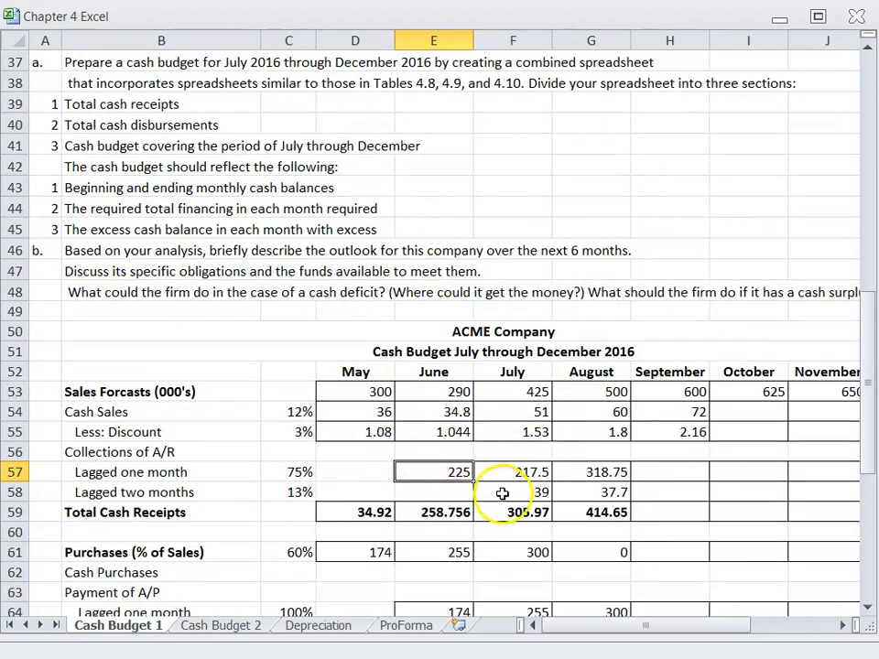
# - Enter July's two-month lagged collection in F58 as May's forecast D53 times the collection rate, with an absolute reference to $C$58
pyautogui.click(503, 493)
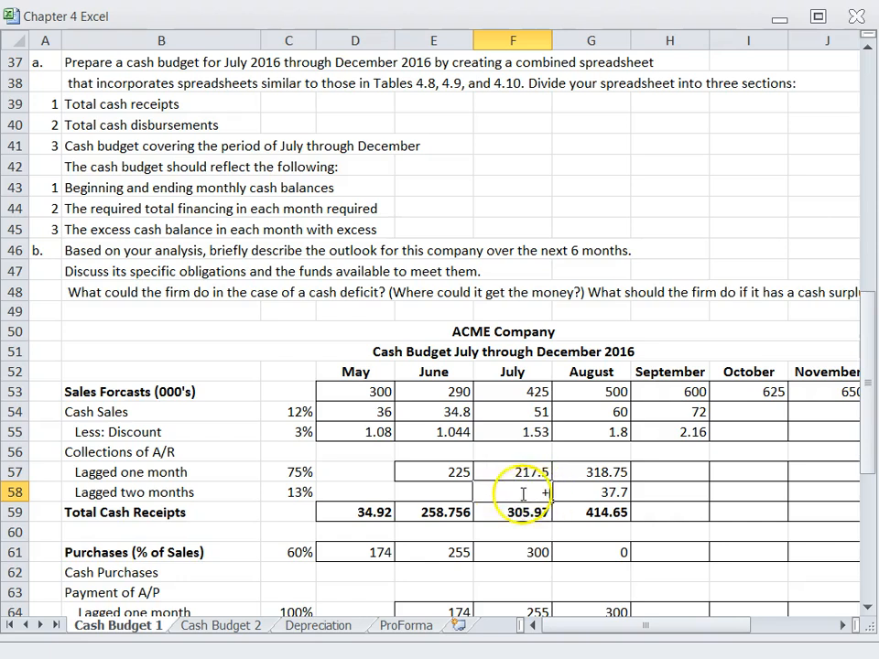
pyautogui.click(360, 393)
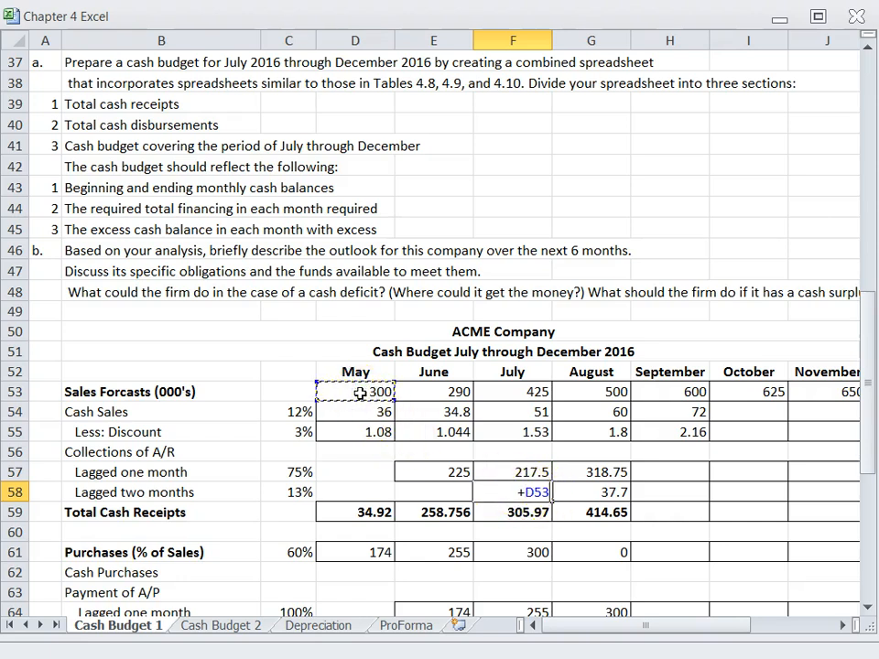
pyautogui.write('*')
pyautogui.click(298, 493)
pyautogui.press('Return')
pyautogui.click(515, 492)
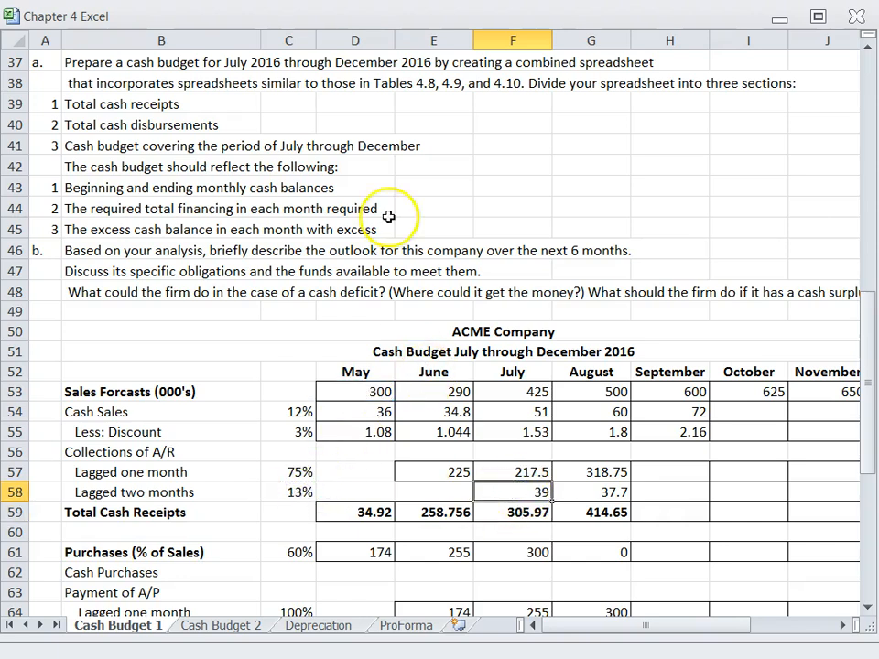
pyautogui.press('F2')
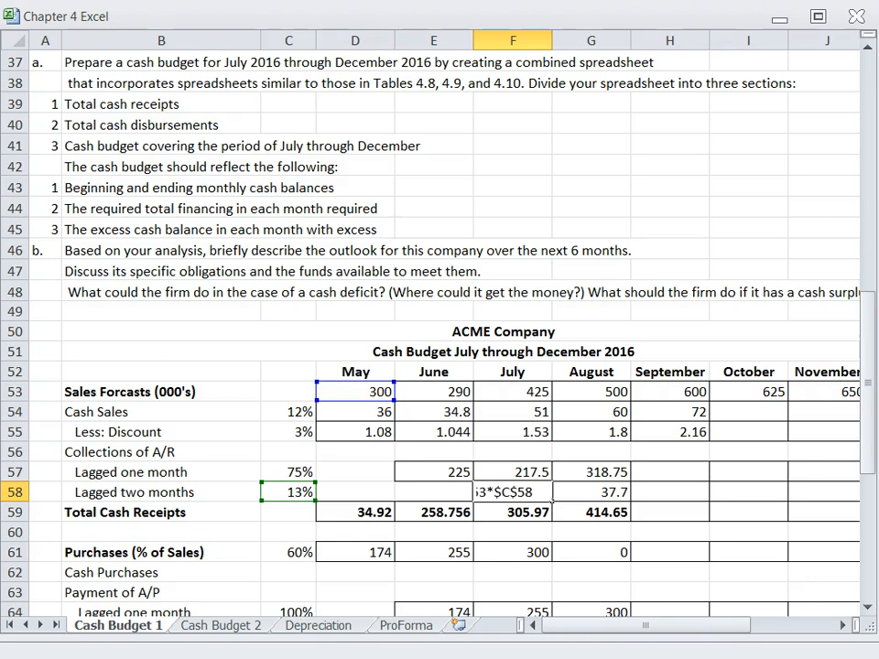
pyautogui.press('Return')
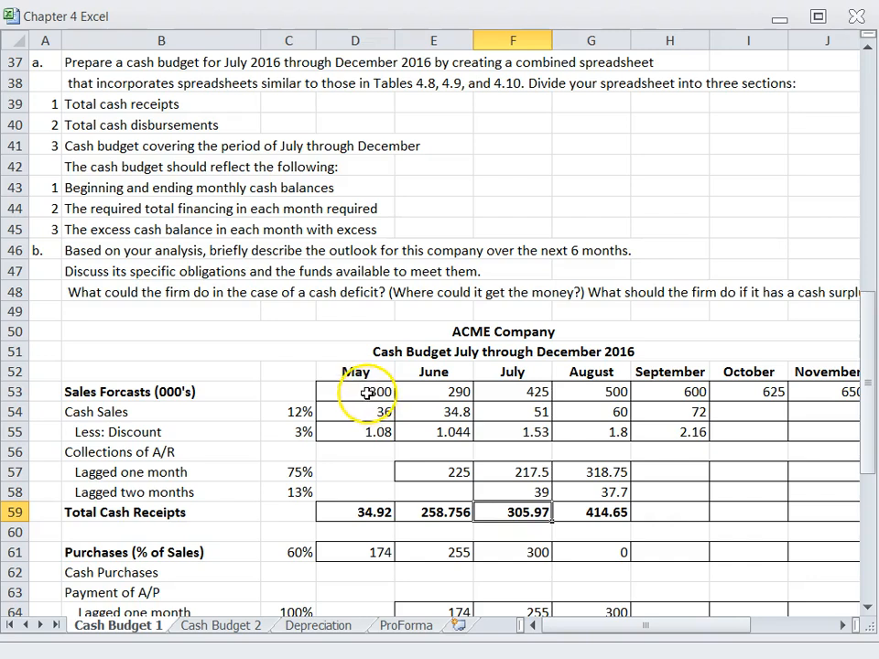
# - Highlight May's sales forecast in D53 with a yellow fill
pyautogui.click(365, 389)
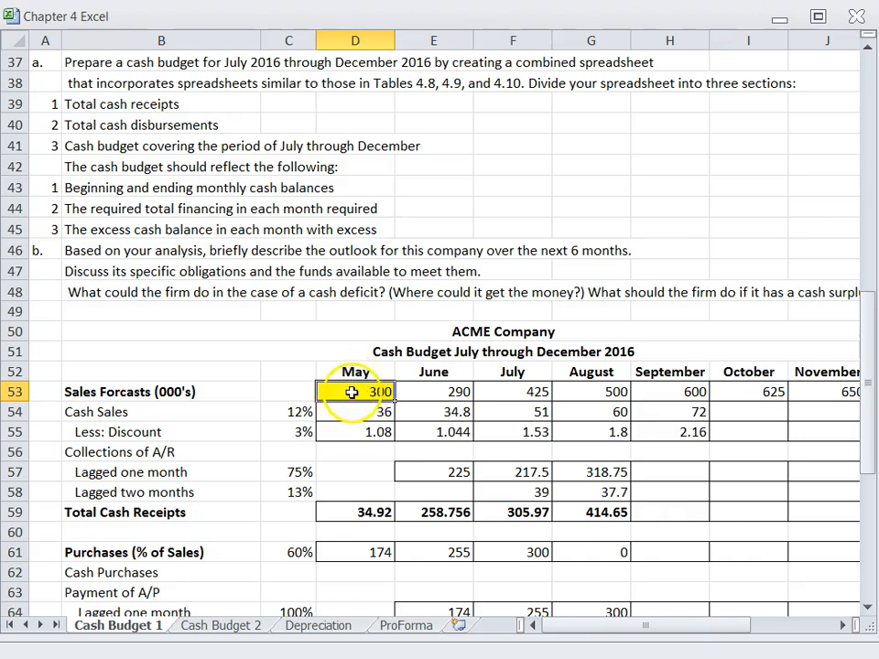
pyautogui.click(291, 0)
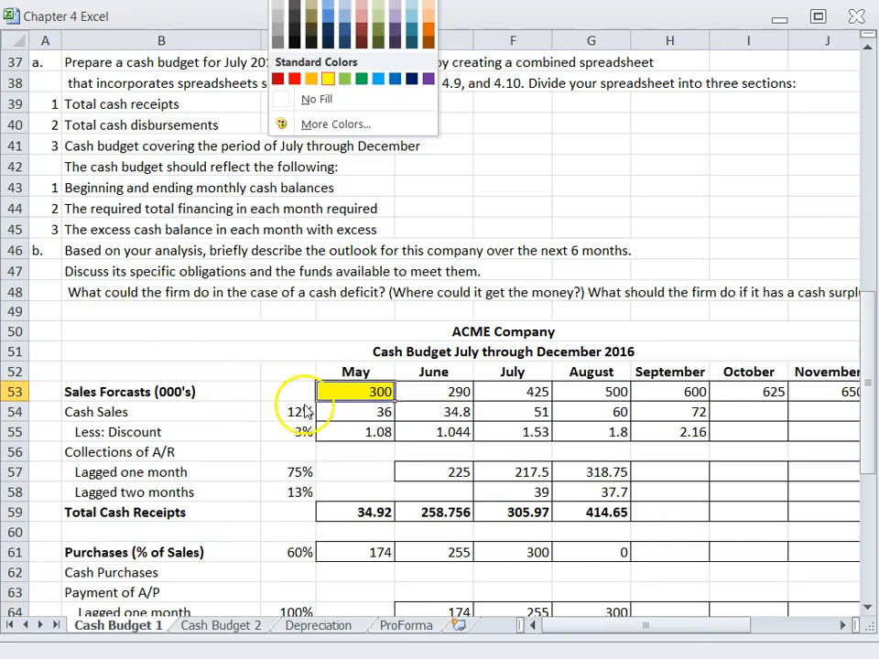
pyautogui.press('Escape')
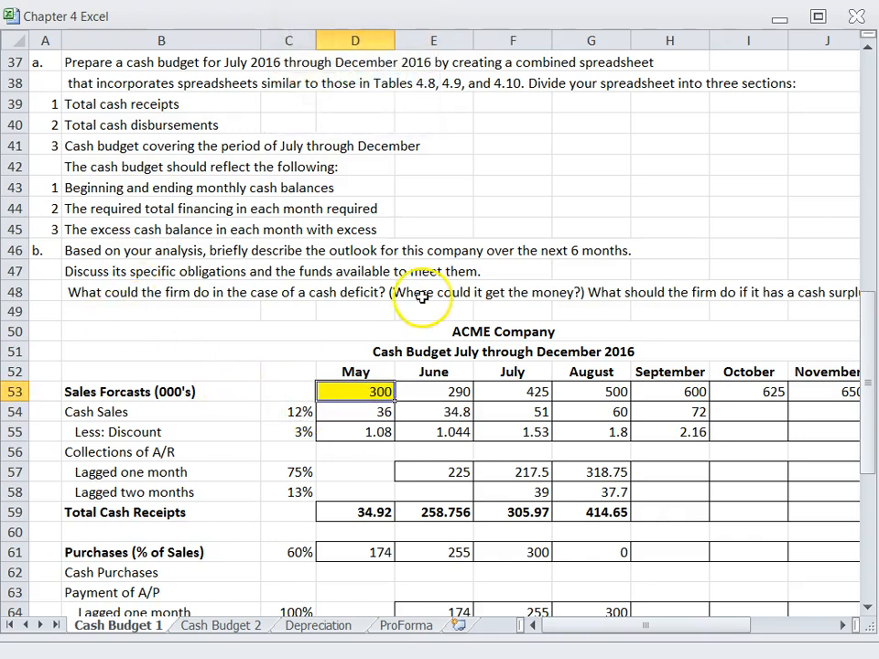
# - Shade May's cash sales in D54 with a light olive green fill
pyautogui.click(293, 412)
pyautogui.click(335, 415)
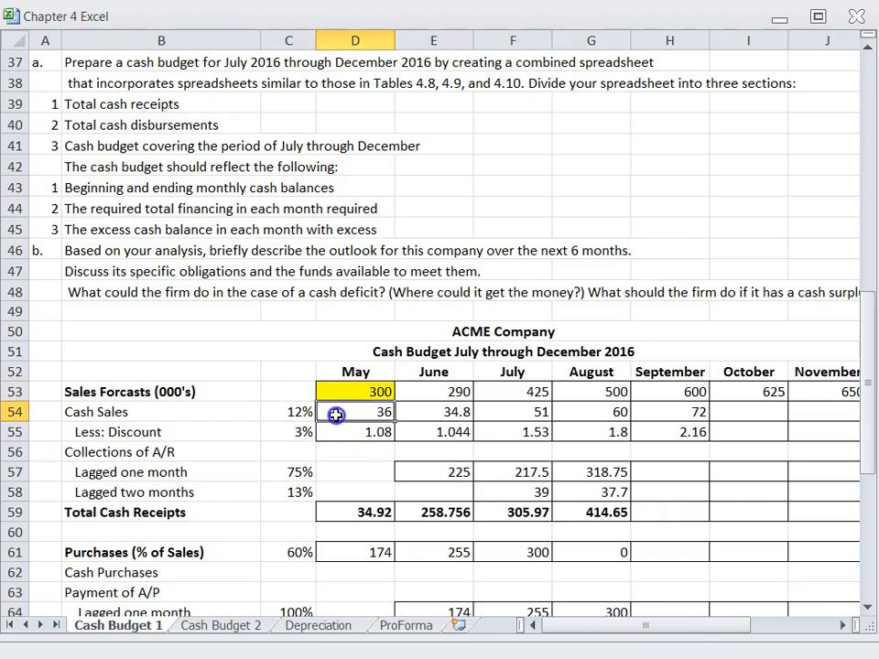
pyautogui.click(295, 1)
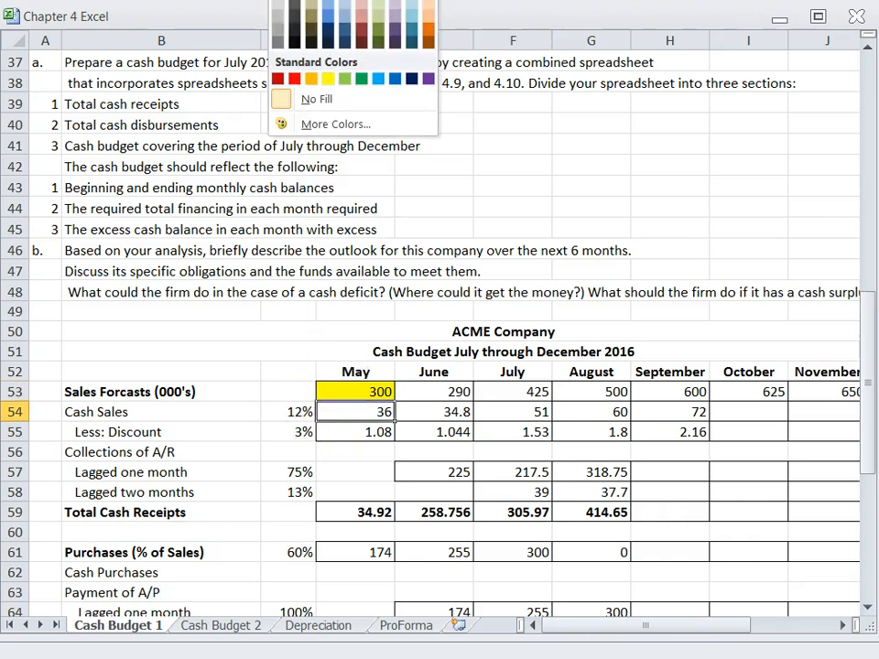
pyautogui.click(346, 17)
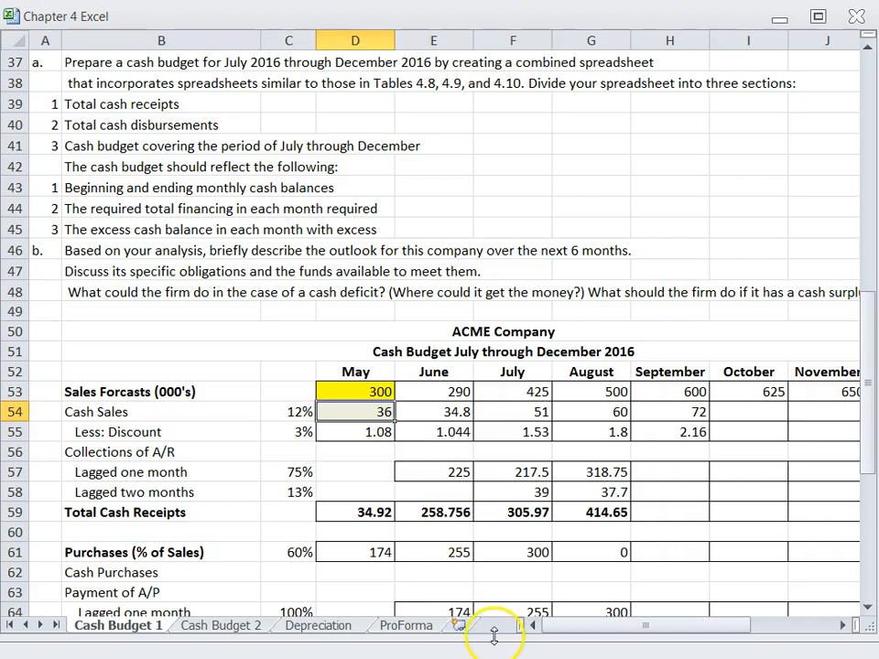
pyautogui.click(295, 1)
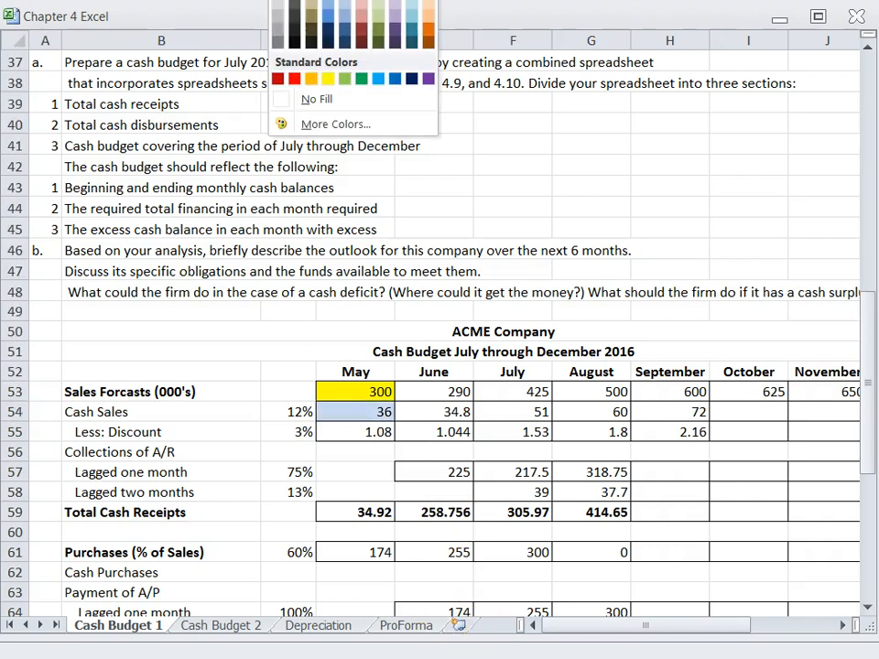
pyautogui.click(377, 5)
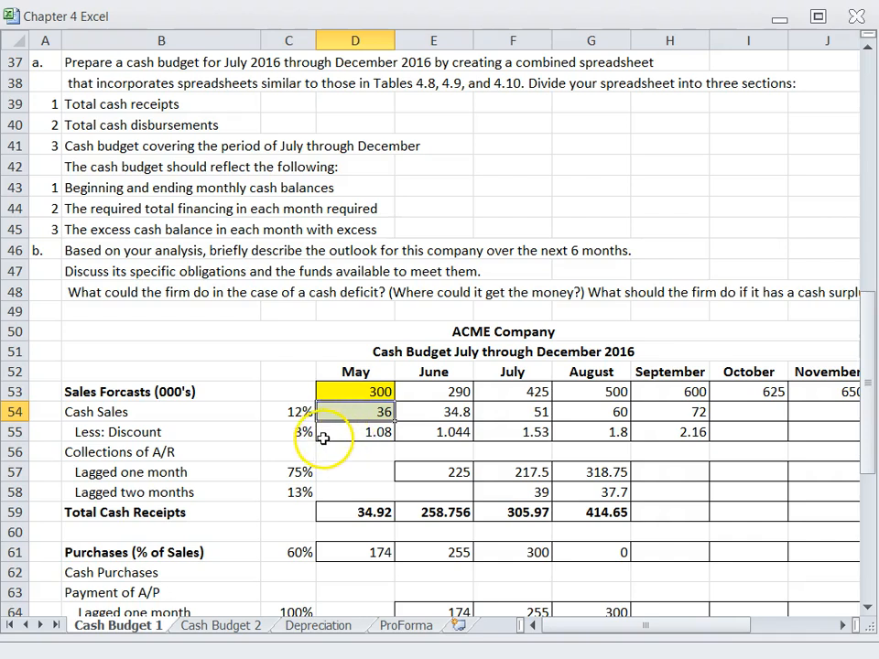
# - Shade June's one-month lagged collection in E57 and July's two-month lagged collection in F58 with the same light green fill
pyautogui.click(337, 434)
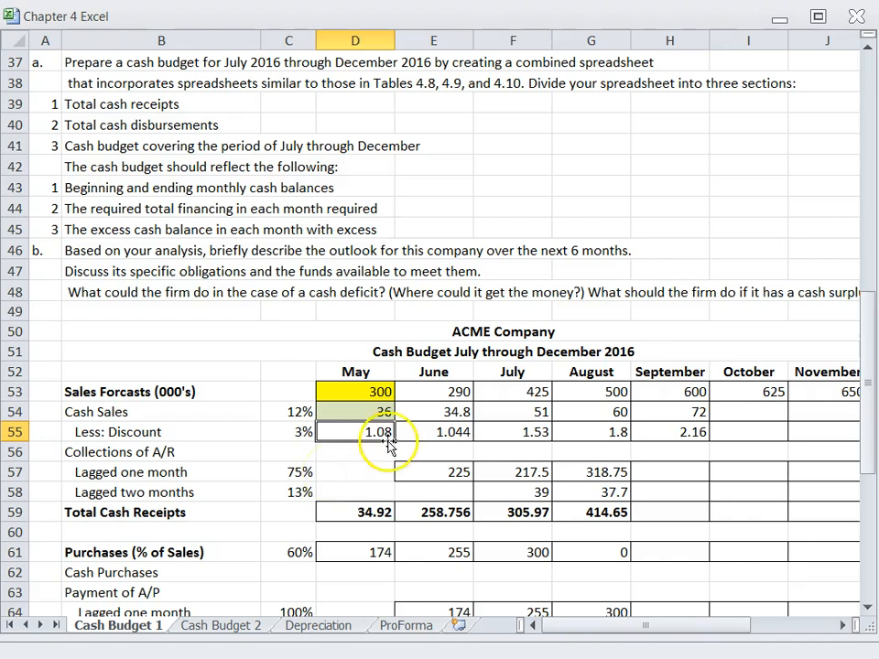
pyautogui.click(421, 472)
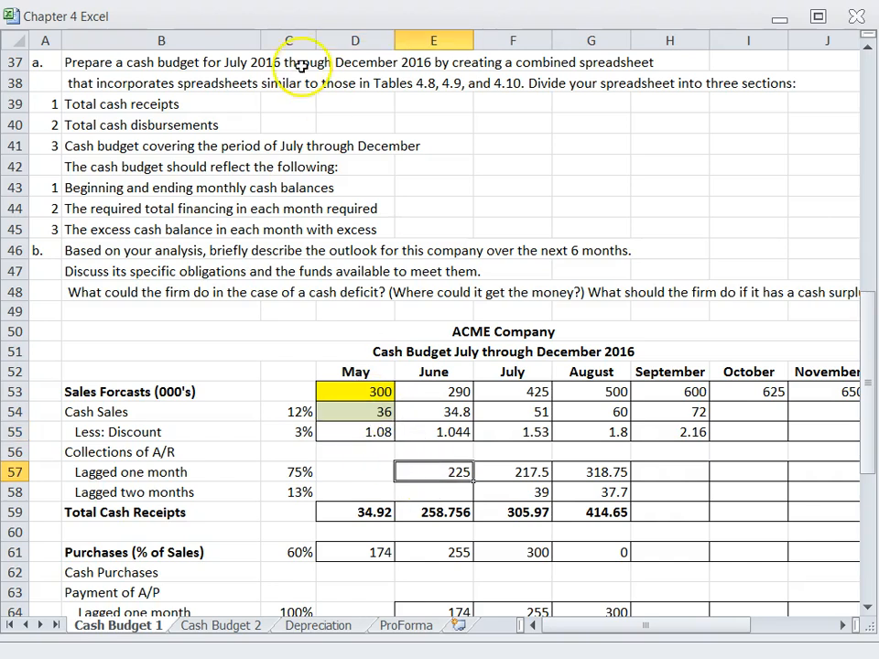
pyautogui.click(371, 2)
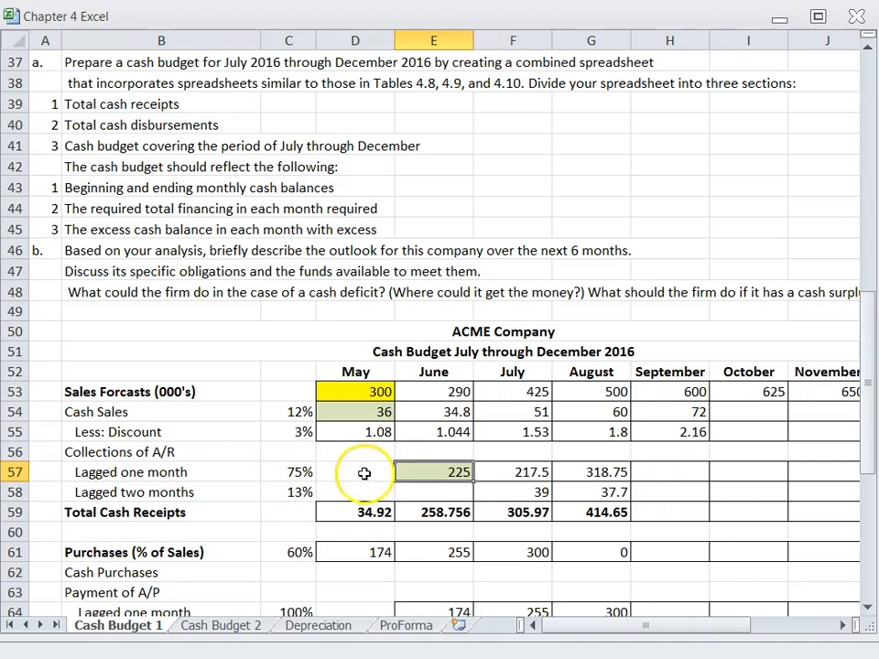
pyautogui.click(510, 495)
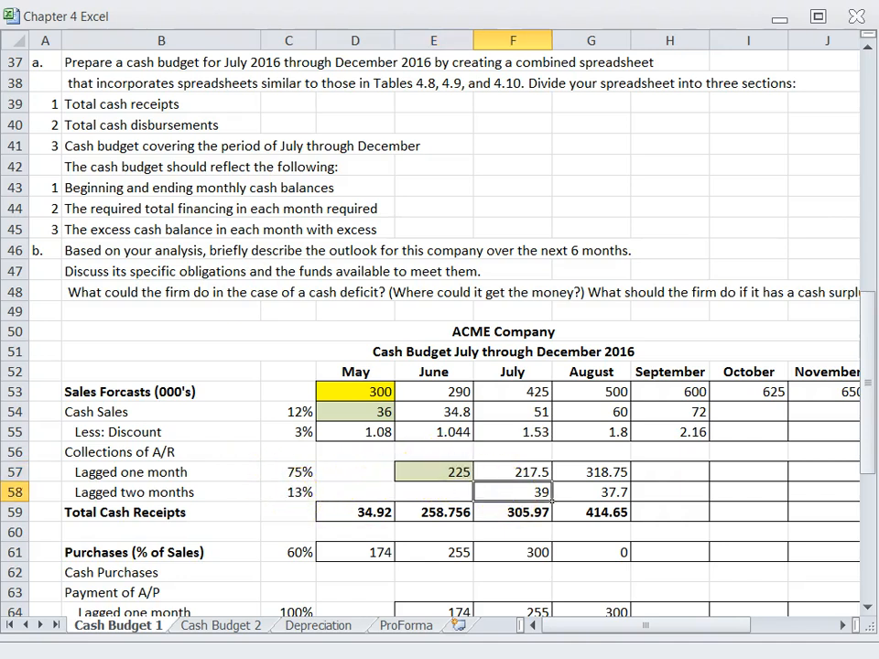
pyautogui.press('F4')
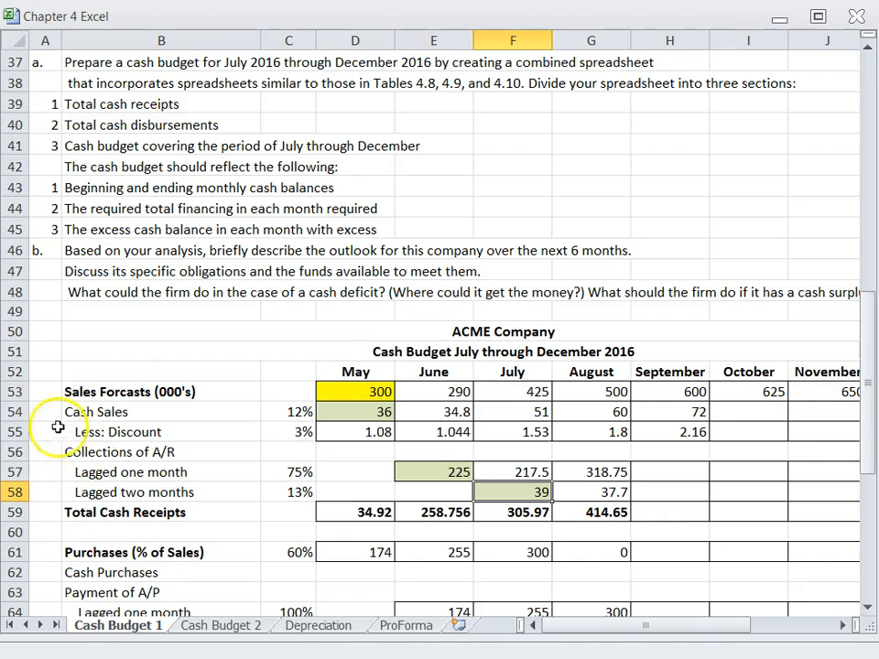
# - Add the shaded cells D54, E57 and F58 in A53 as a check against May's sales forecast, and clear the cell
pyautogui.click(43, 392)
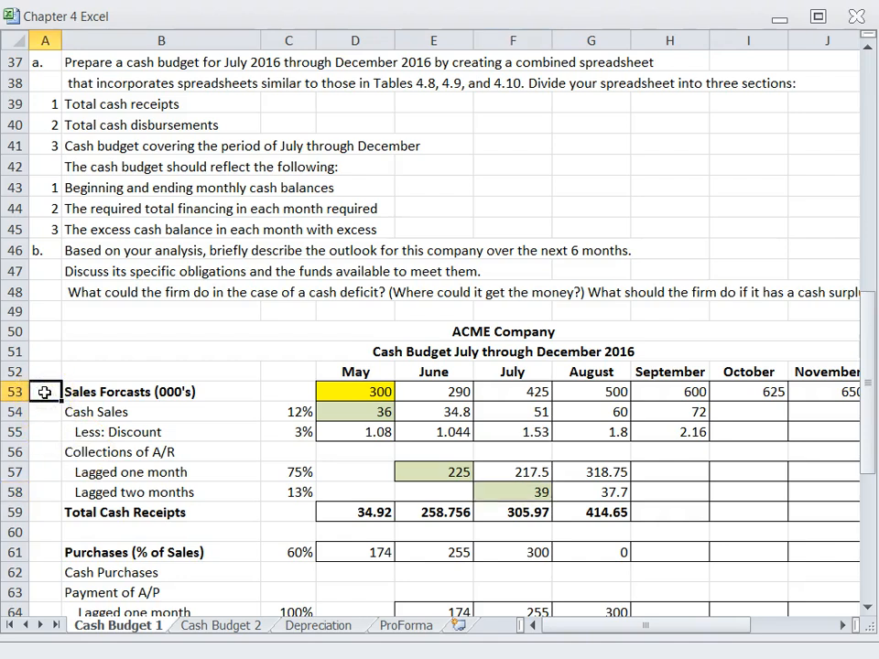
pyautogui.write('+')
pyautogui.click(343, 412)
pyautogui.write('+')
pyautogui.click(433, 468)
pyautogui.write('+')
pyautogui.click(509, 491)
pyautogui.press('Return')
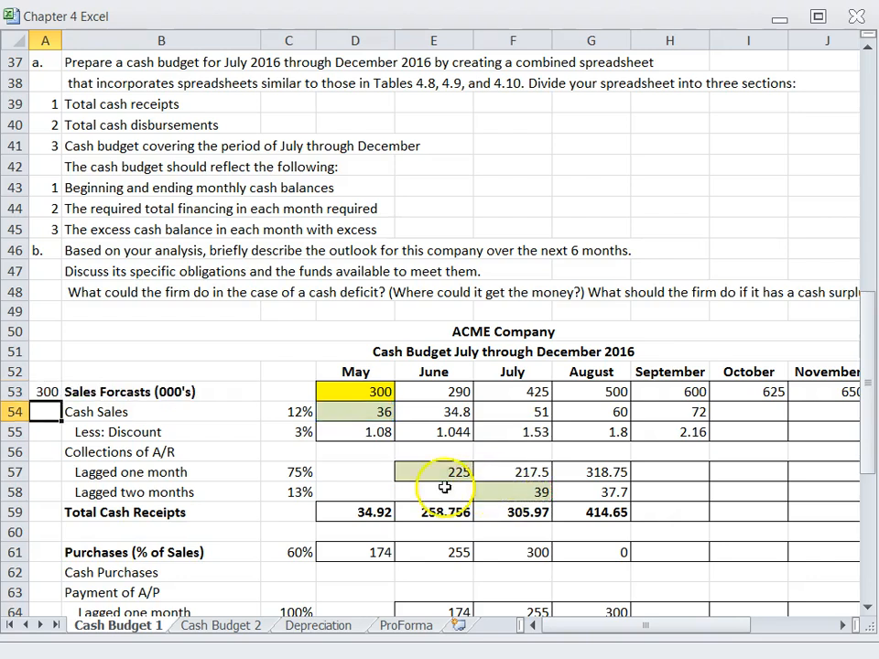
pyautogui.click(42, 392)
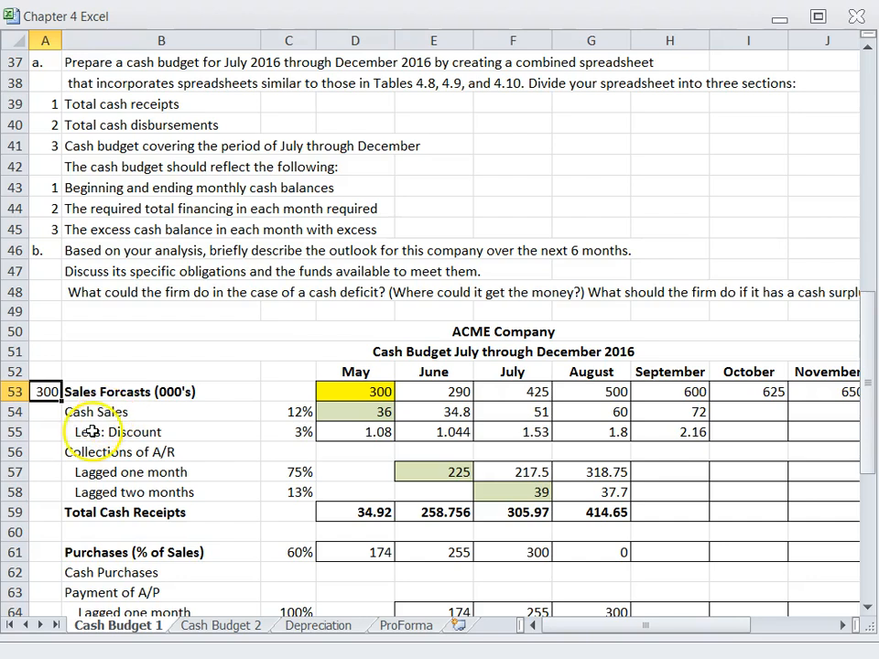
pyautogui.press('Delete')
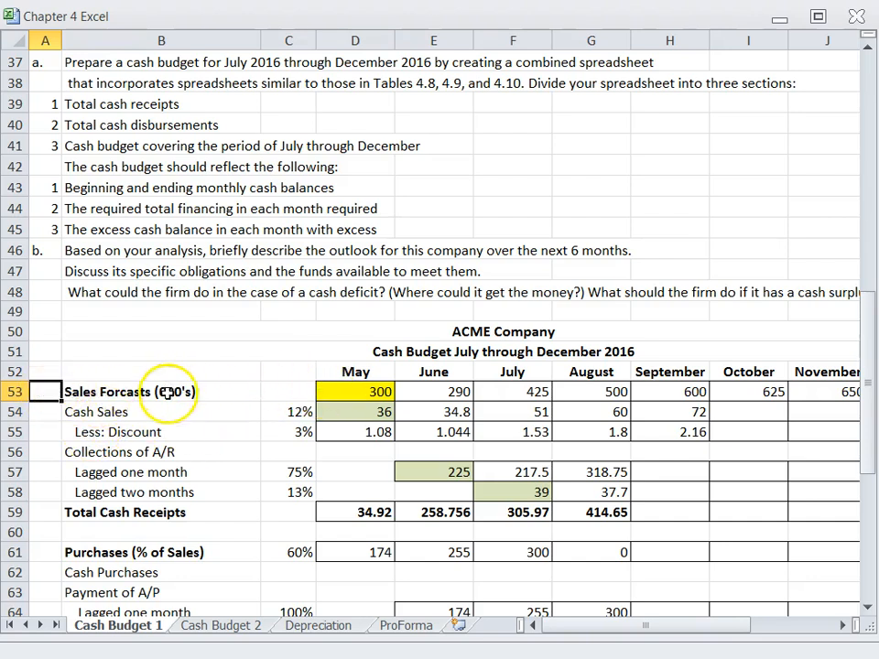
# - Compare May's sales forecast with June's one-month and July's two-month collections, and examine May's total cash receipts
pyautogui.click(361, 390)
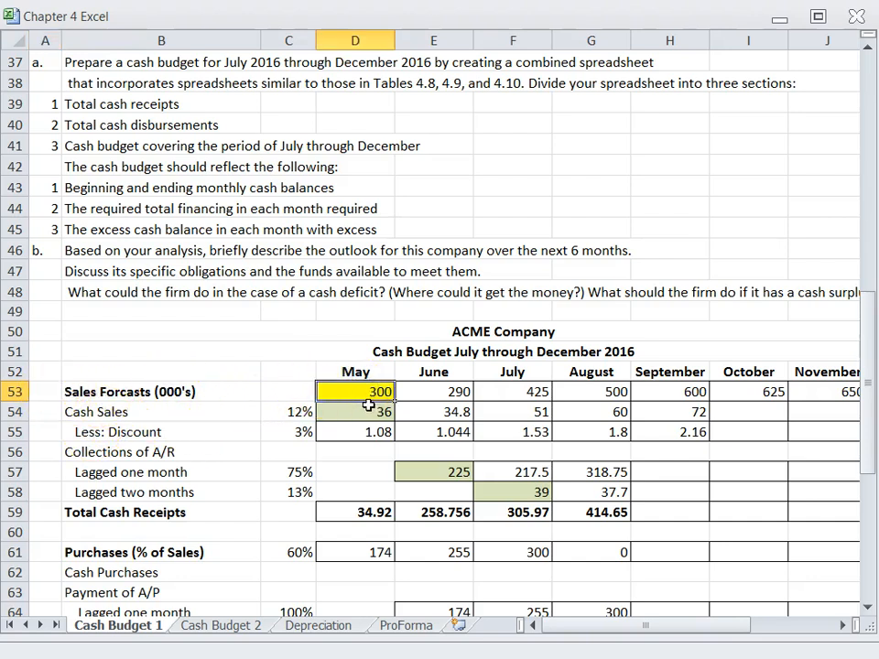
pyautogui.click(359, 392)
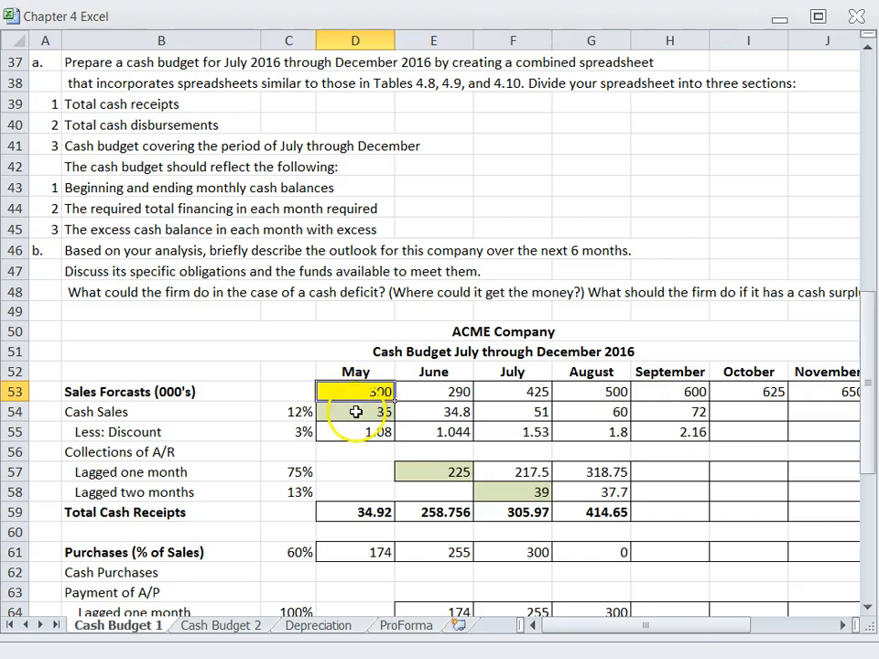
pyautogui.click(442, 473)
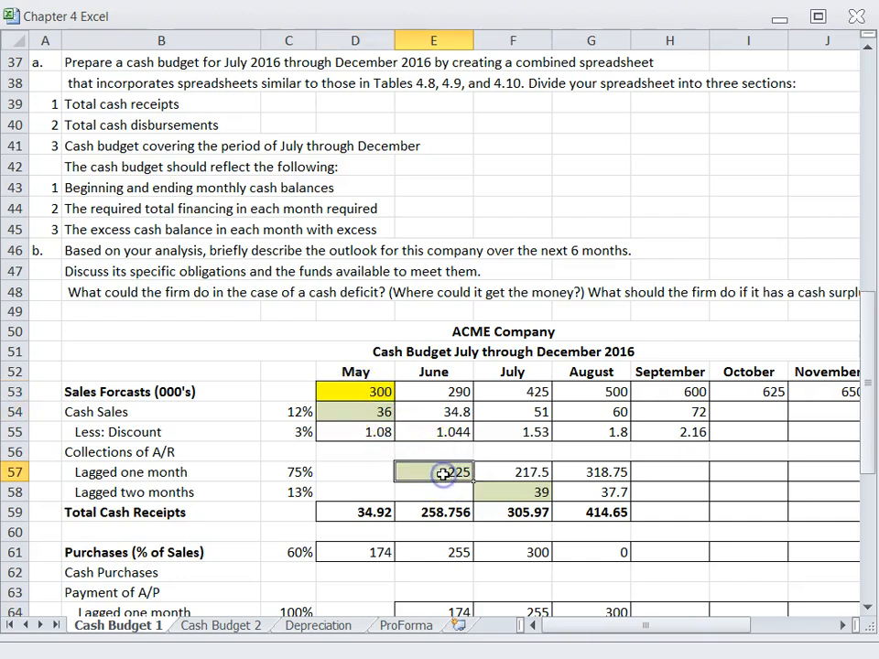
pyautogui.click(512, 491)
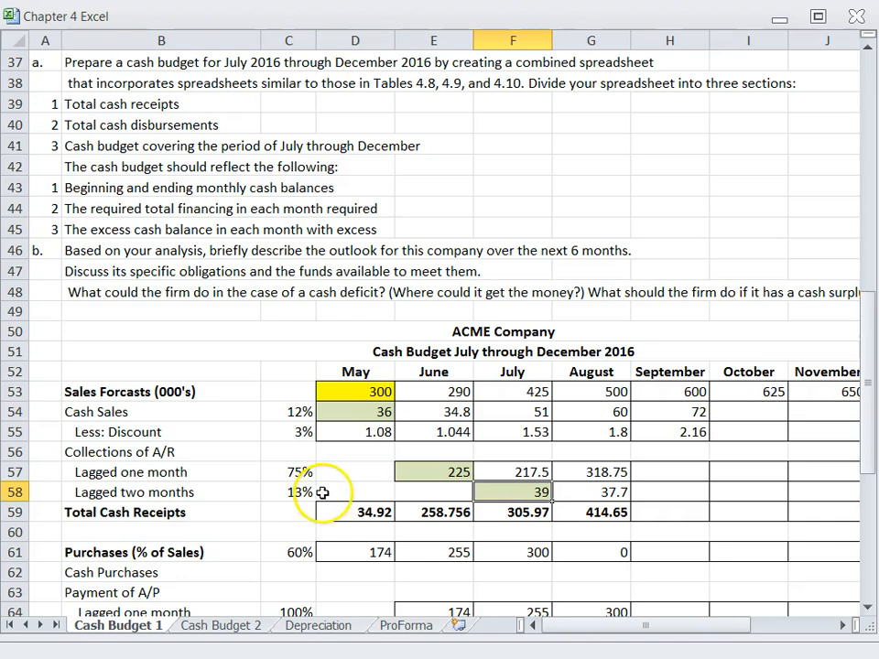
pyautogui.click(359, 513)
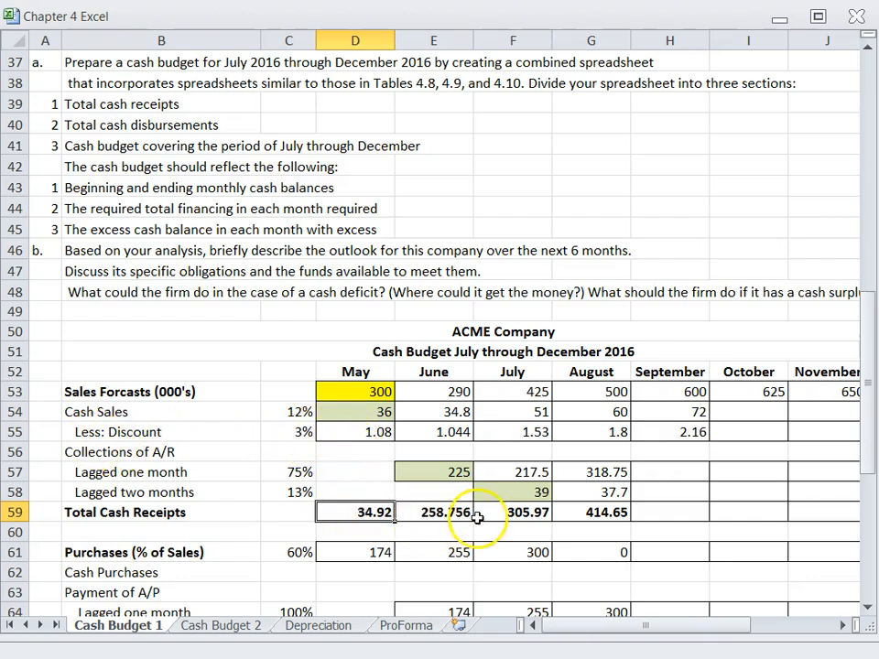
# - Enter July's total cash receipts in F59 as +F54-F55+F57+F58, subtracting the discount from cash sales and adding both lagged collections
pyautogui.click(513, 516)
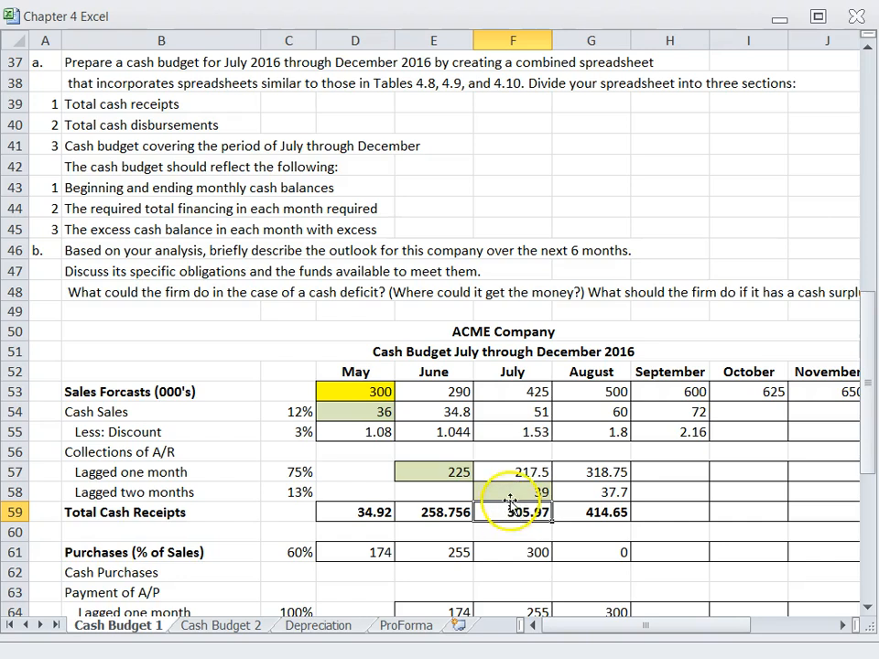
pyautogui.write('+')
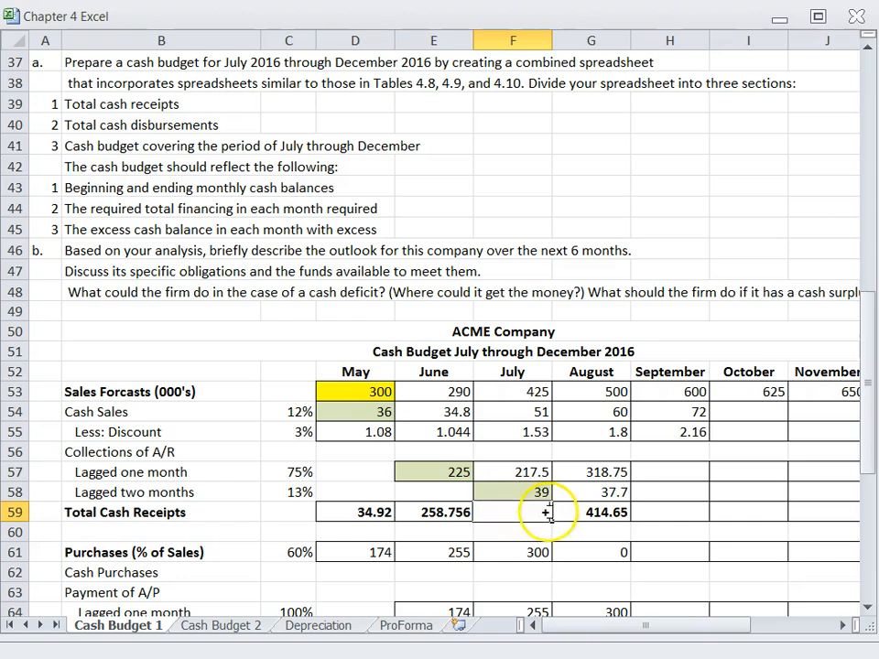
pyautogui.click(505, 412)
pyautogui.write('-')
pyautogui.click(525, 432)
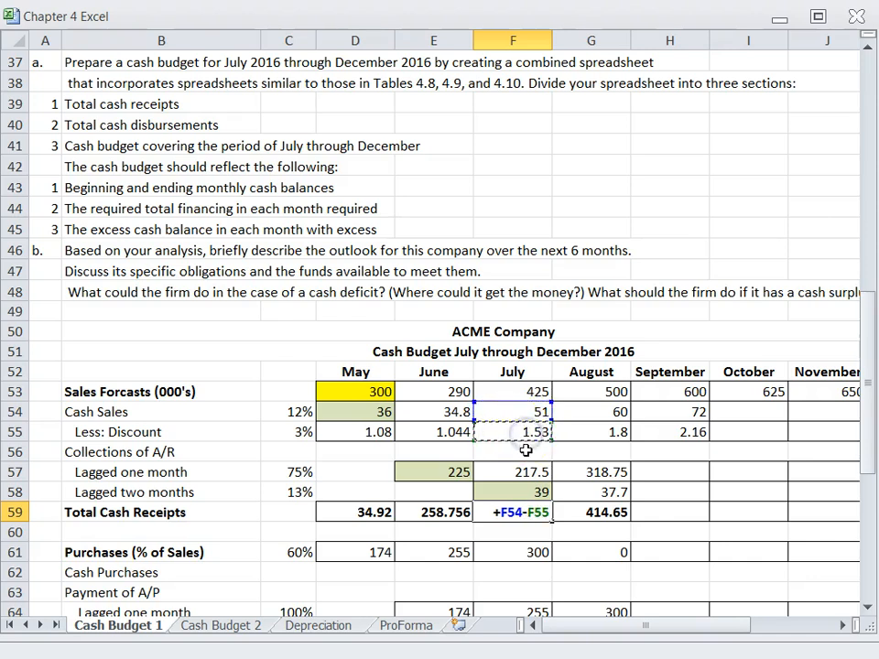
pyautogui.write('+')
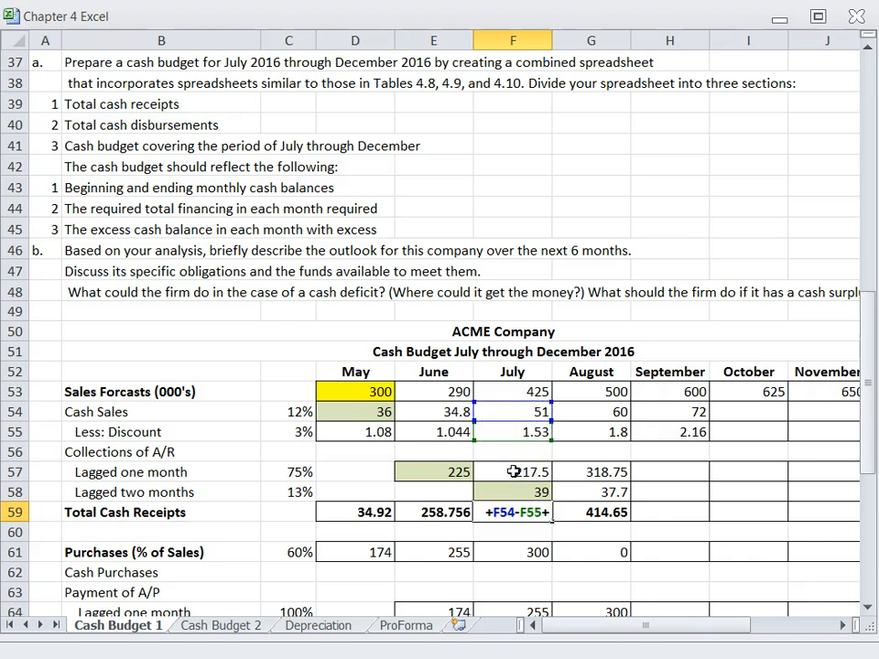
pyautogui.click(515, 472)
pyautogui.write('+')
pyautogui.click(511, 492)
pyautogui.press('Return')
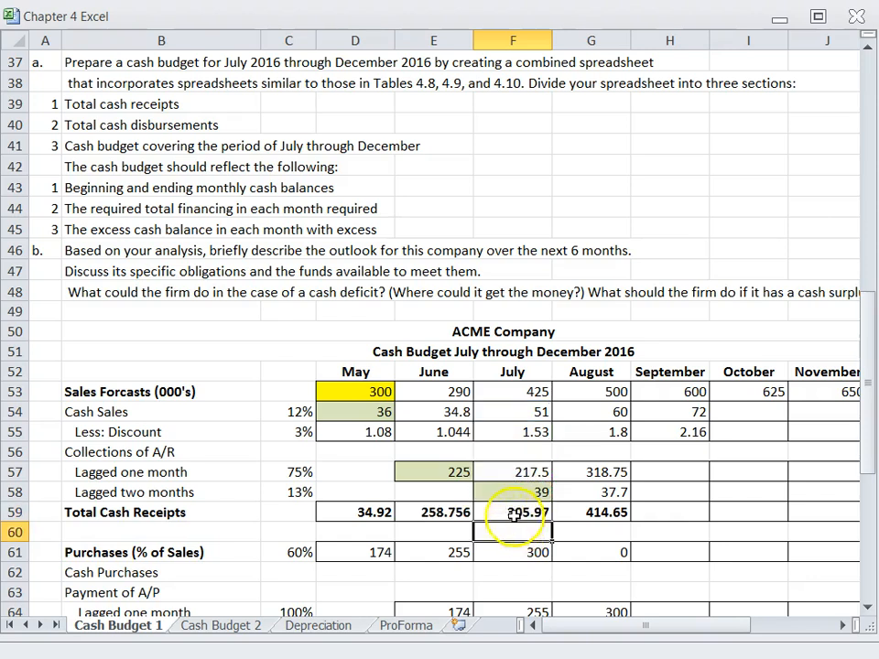
pyautogui.click(513, 513)
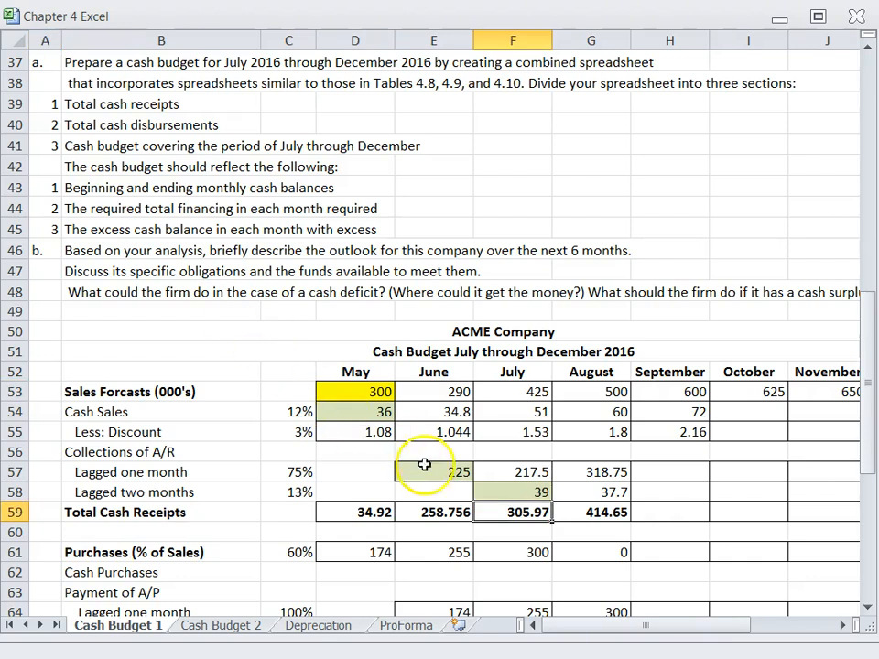
# - Trace June's sales forecast through its cash sales, July's one-month and August's two-month collections, and return to the problem statement
pyautogui.click(511, 452)
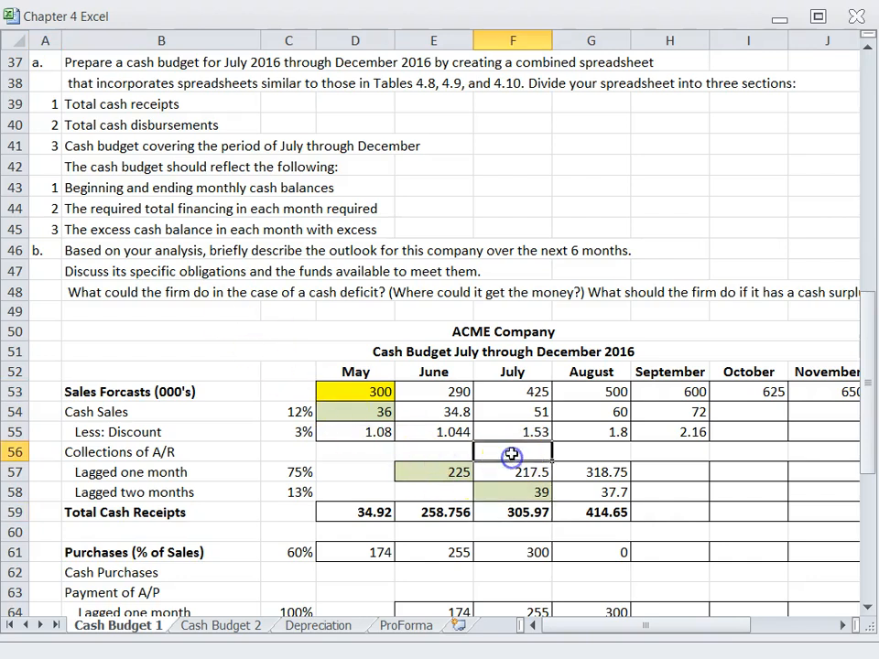
pyautogui.click(427, 392)
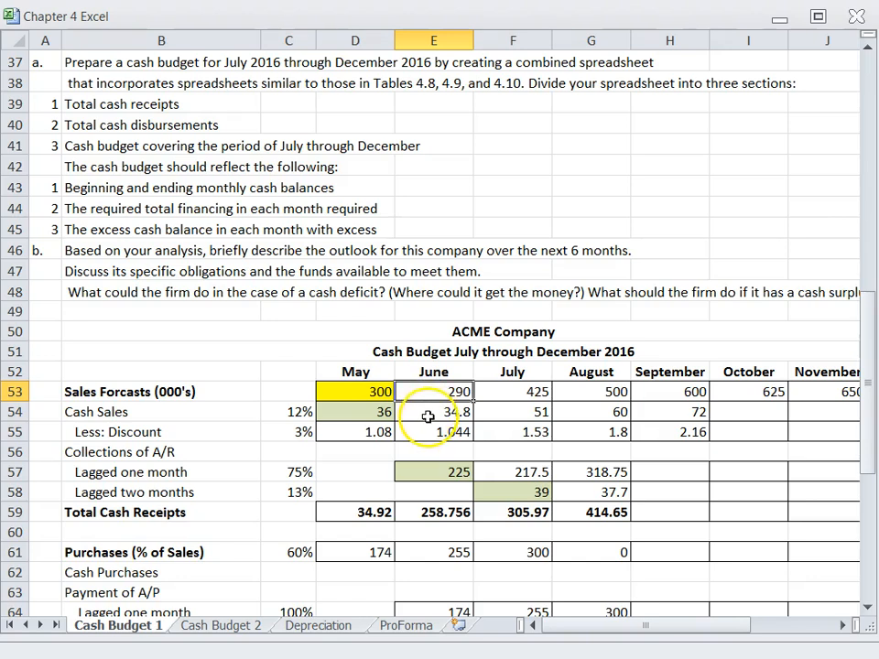
pyautogui.click(434, 412)
pyautogui.click(434, 392)
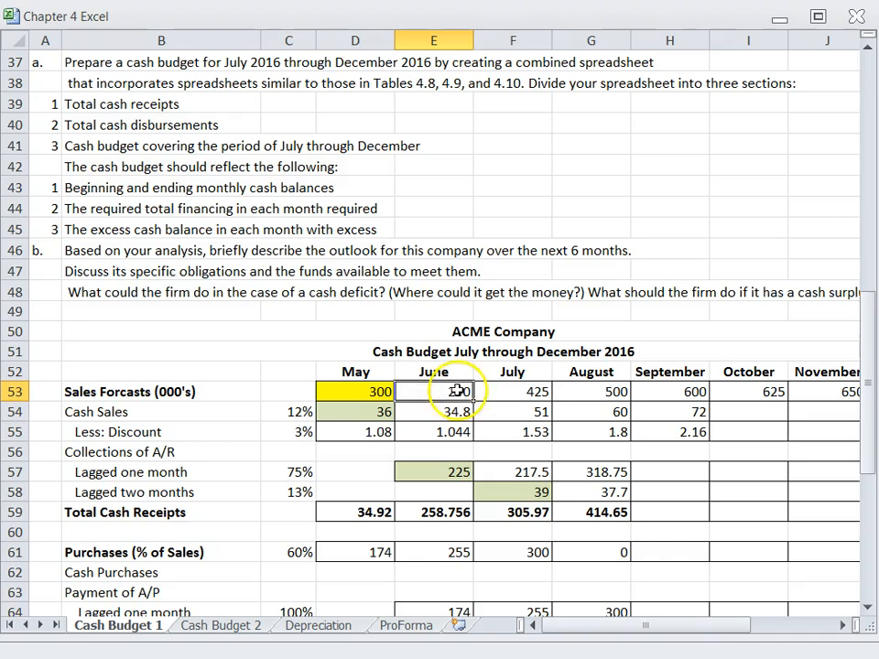
pyautogui.click(514, 472)
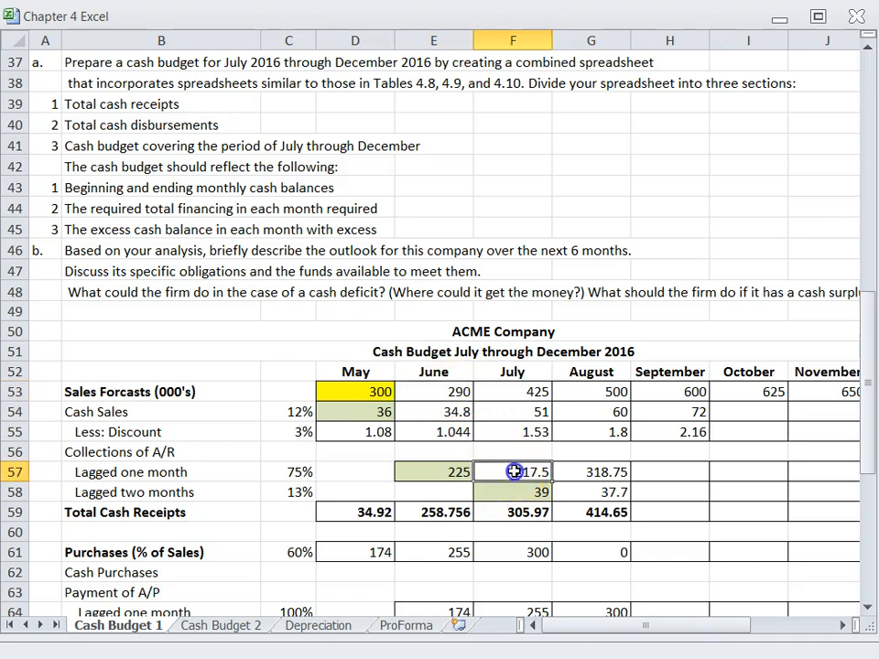
pyautogui.click(453, 392)
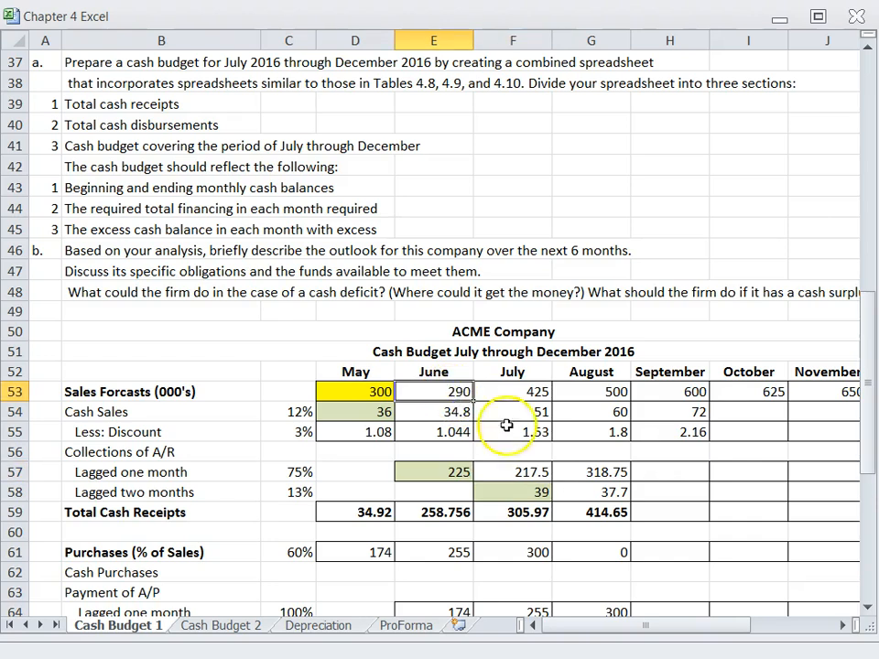
pyautogui.click(602, 493)
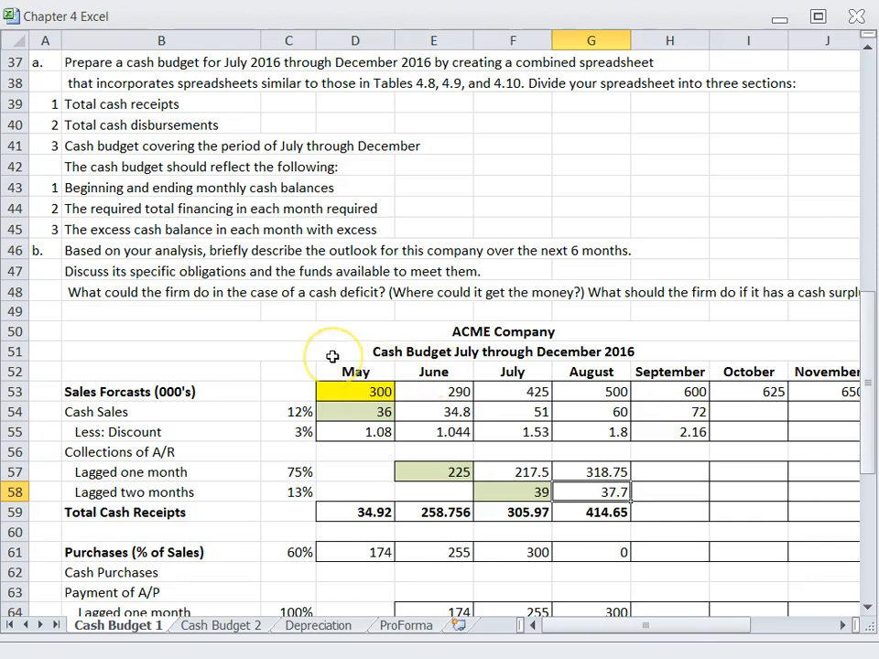
pyautogui.scroll(12, 332, 356)
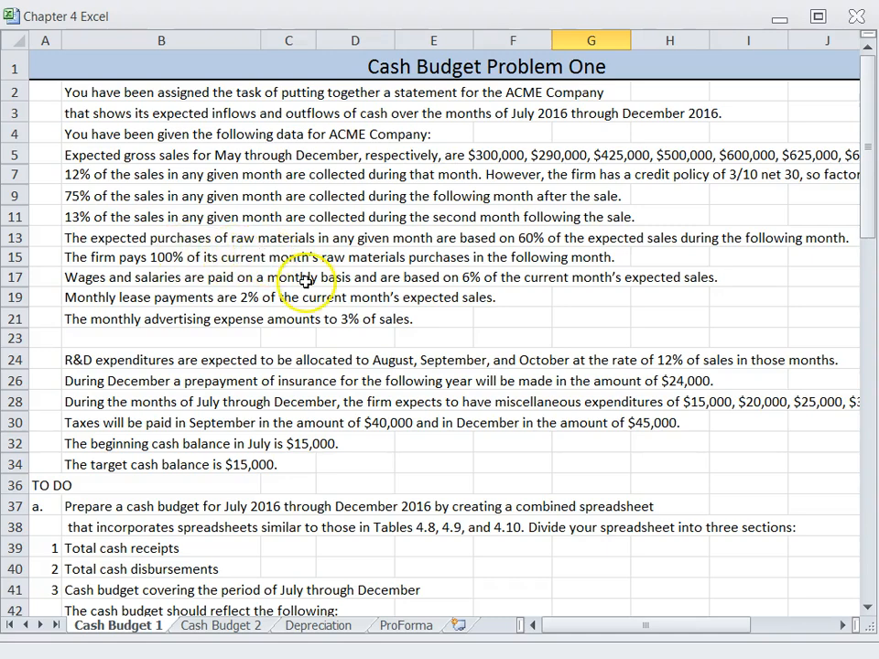
# - Review September's sales forecast, cash sales and discount, and trace its lagged collections to August's and July's sales forecasts
pyautogui.scroll(-13, 432, 408)
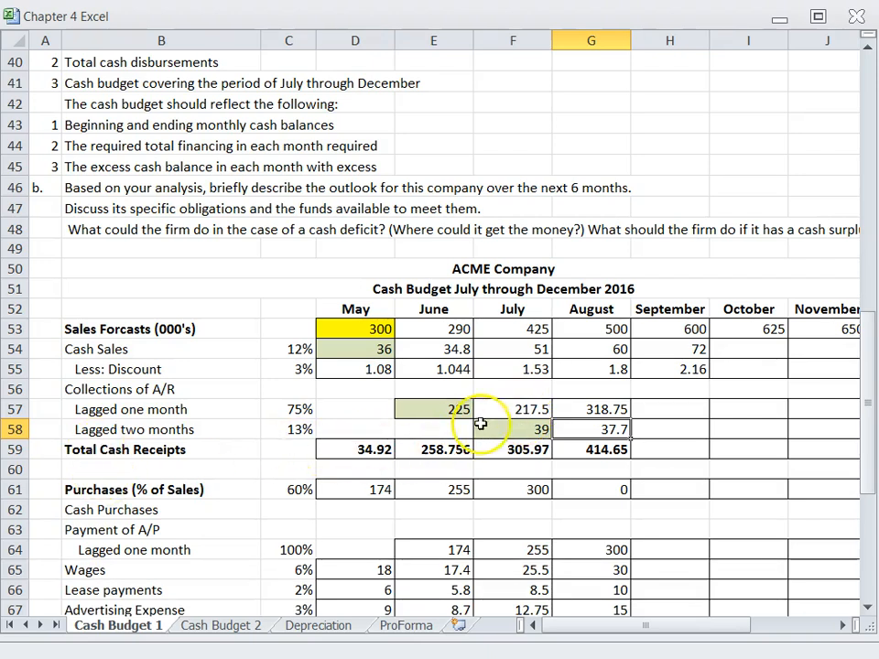
pyautogui.click(666, 327)
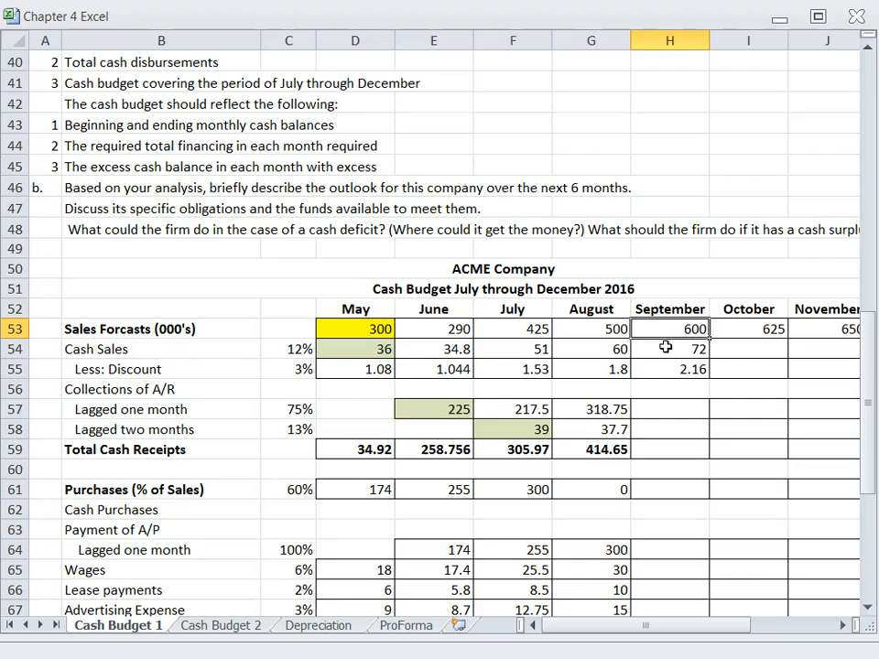
pyautogui.click(666, 349)
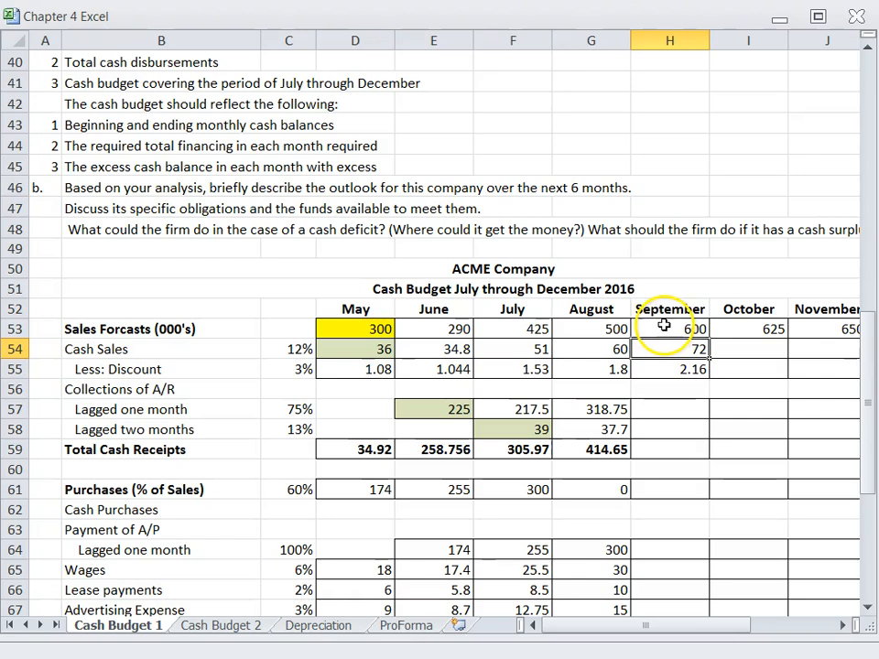
pyautogui.click(664, 372)
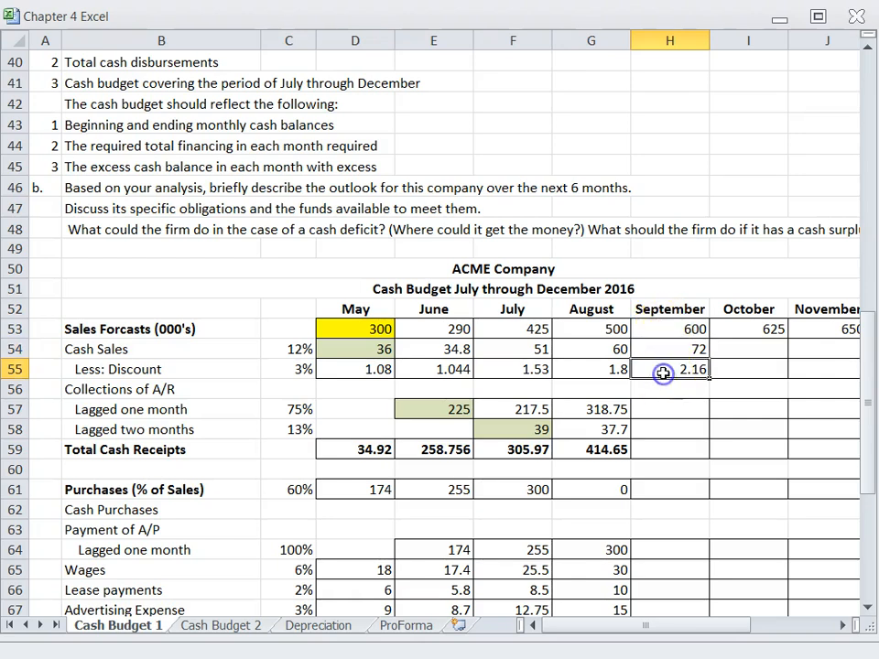
pyautogui.click(669, 409)
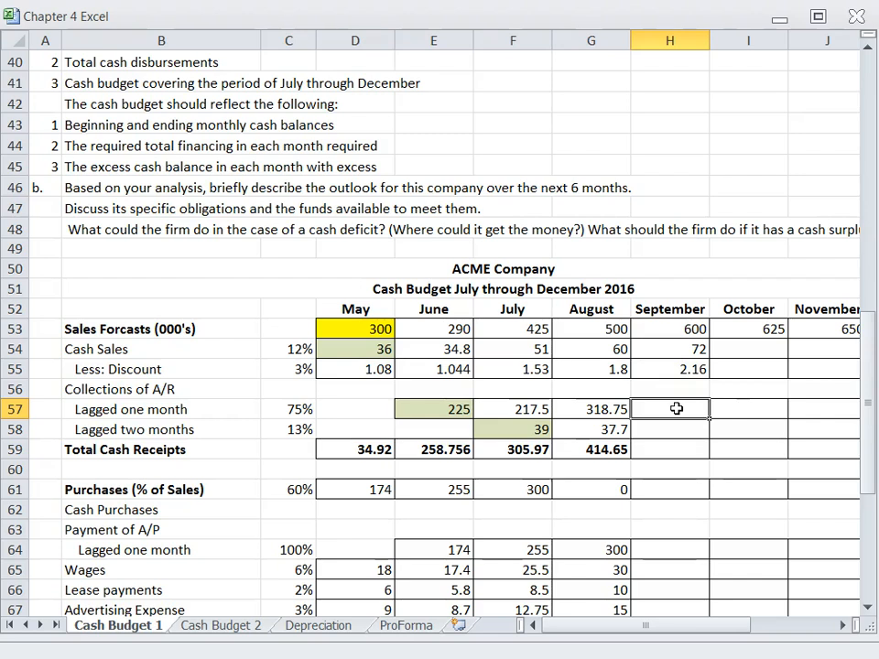
pyautogui.click(600, 329)
pyautogui.click(638, 410)
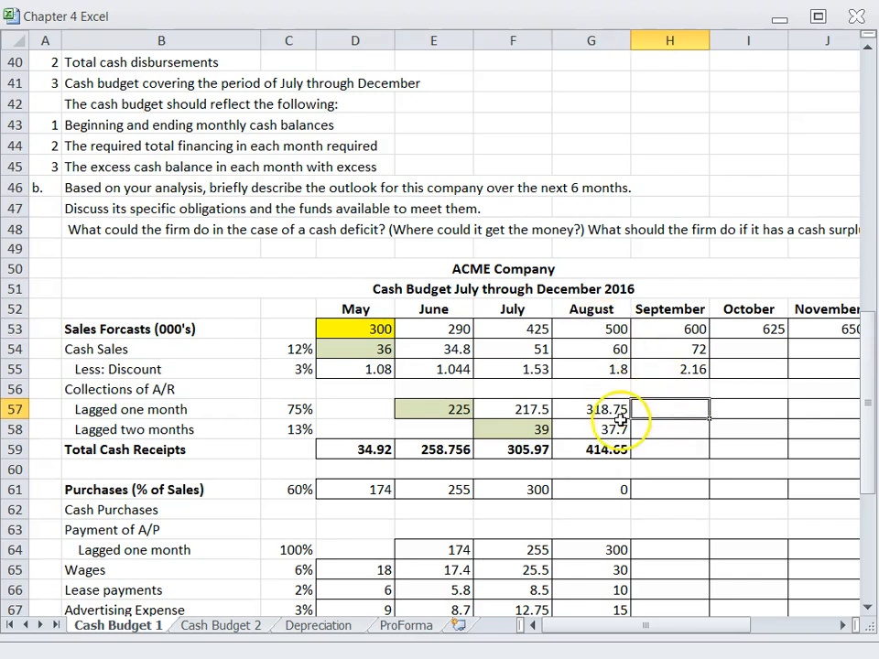
pyautogui.click(671, 429)
pyautogui.click(506, 330)
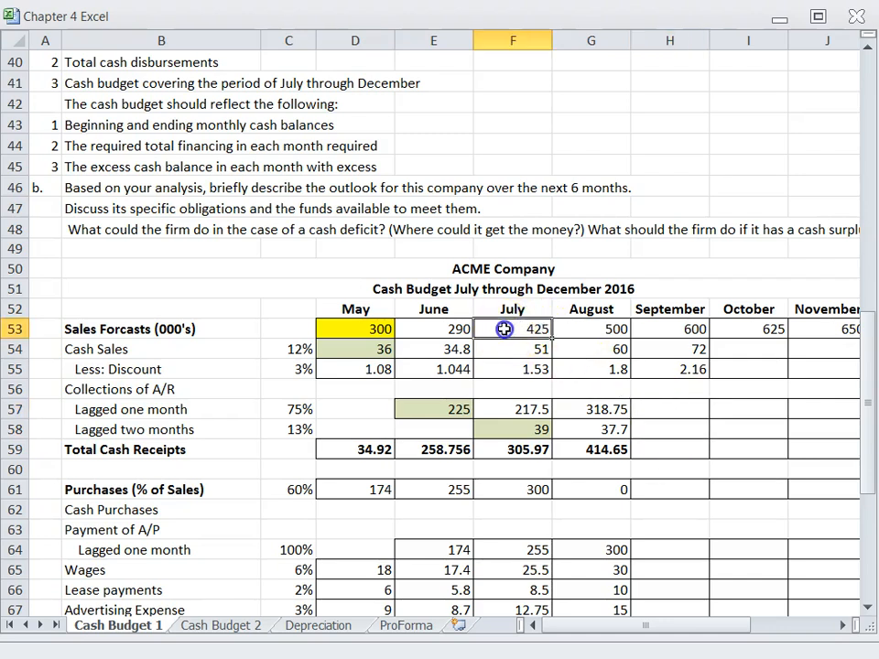
# - Try to fill August's one-month and two-month collections in G57:G58 across into September
pyautogui.click(620, 411)
pyautogui.moveTo(620, 411); pyautogui.dragTo(687, 442)
pyautogui.click(662, 409)
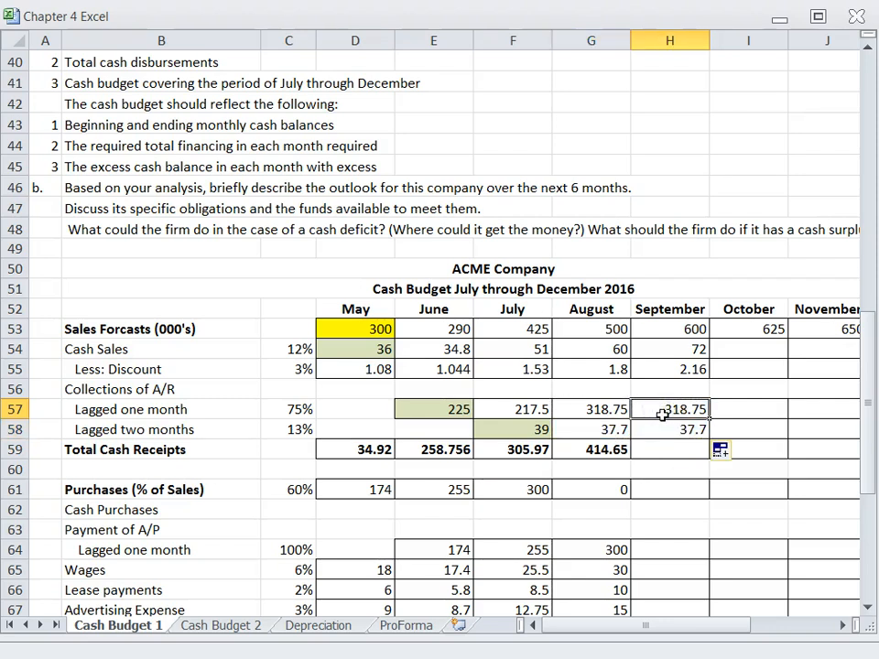
# - Try filling June's one-month collection from E57 across through September in H57, and undo the fill
pyautogui.click(587, 409)
pyautogui.click(540, 410)
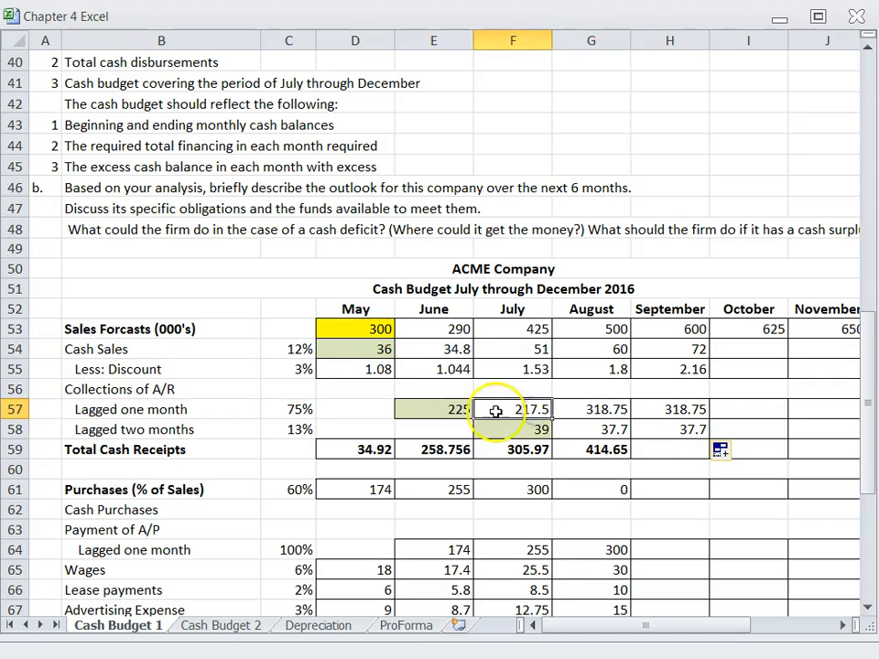
pyautogui.click(455, 409)
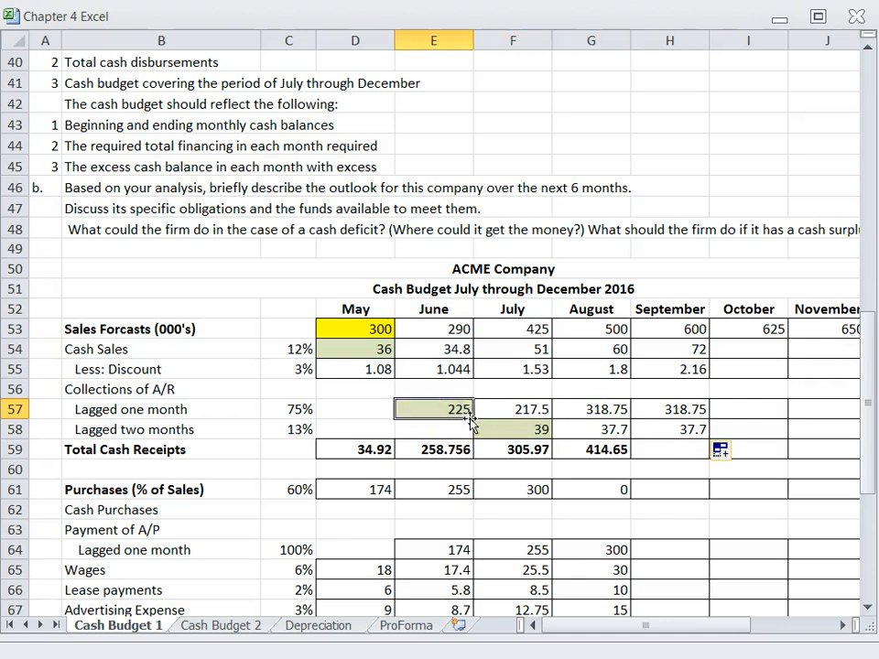
pyautogui.moveTo(500, 418); pyautogui.dragTo(688, 409)
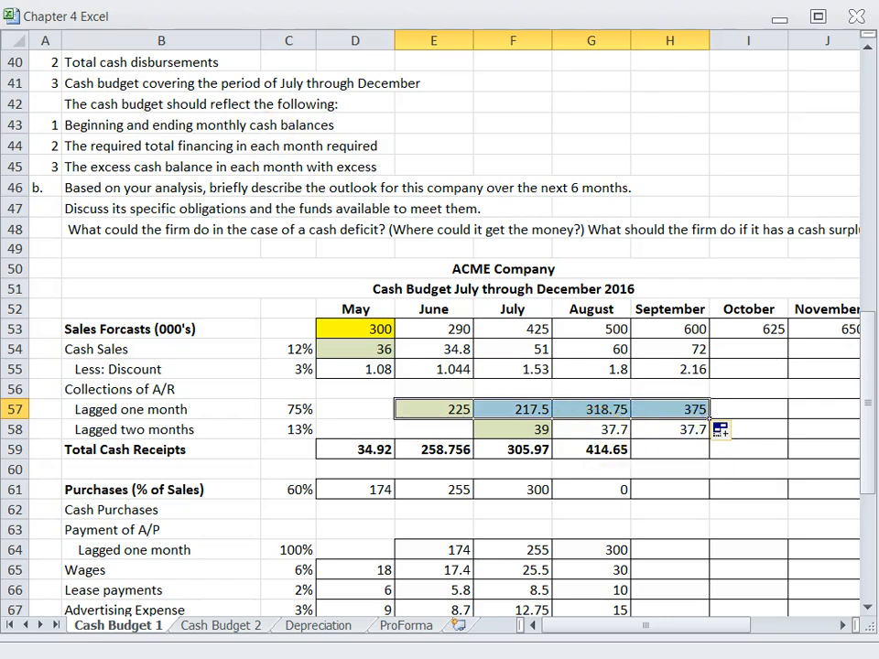
pyautogui.hotkey('ctrl', 'z')
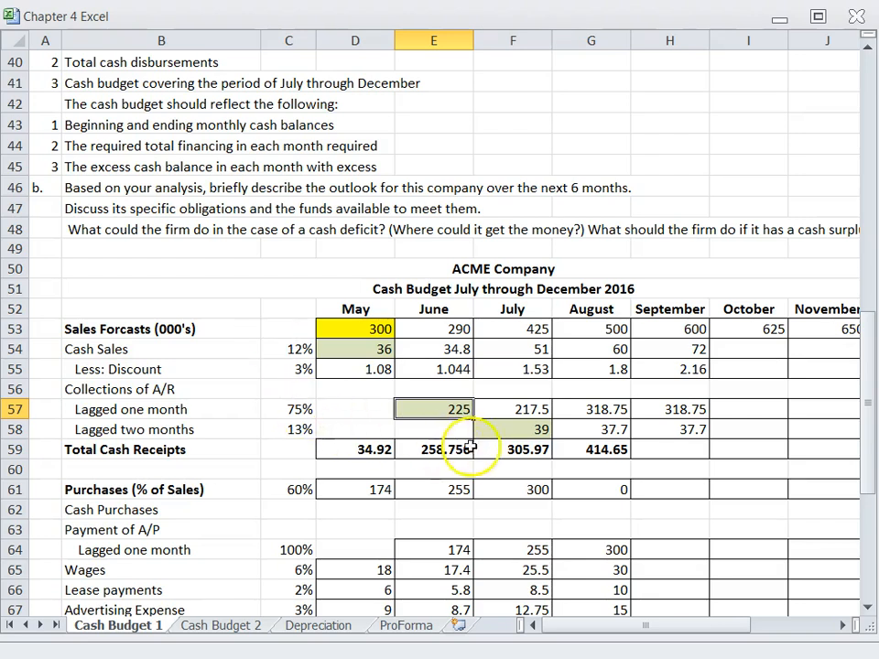
# - Copy June's one-month collection formula from E57 into July's cell F57
pyautogui.click(606, 410)
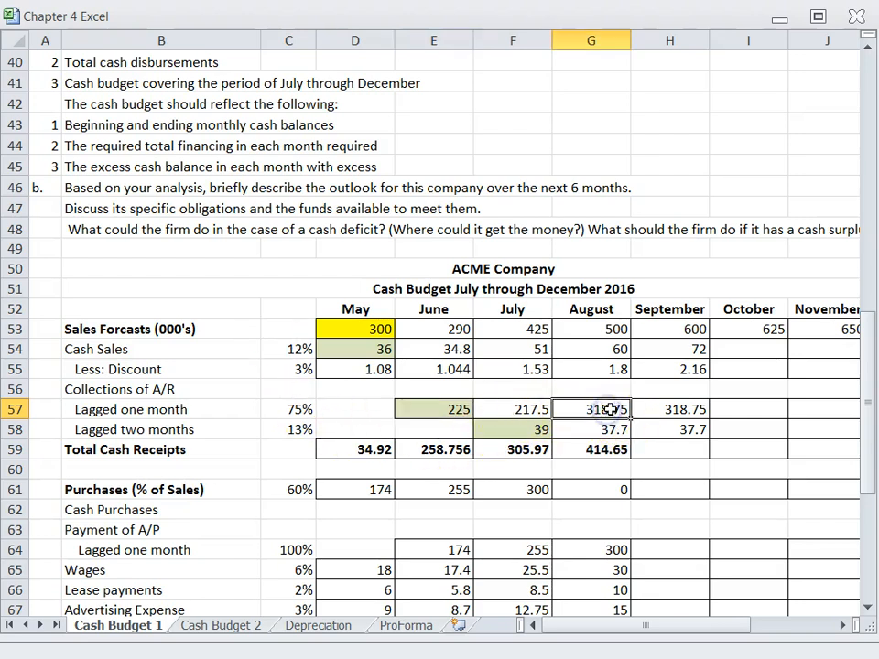
pyautogui.click(507, 409)
pyautogui.click(458, 409)
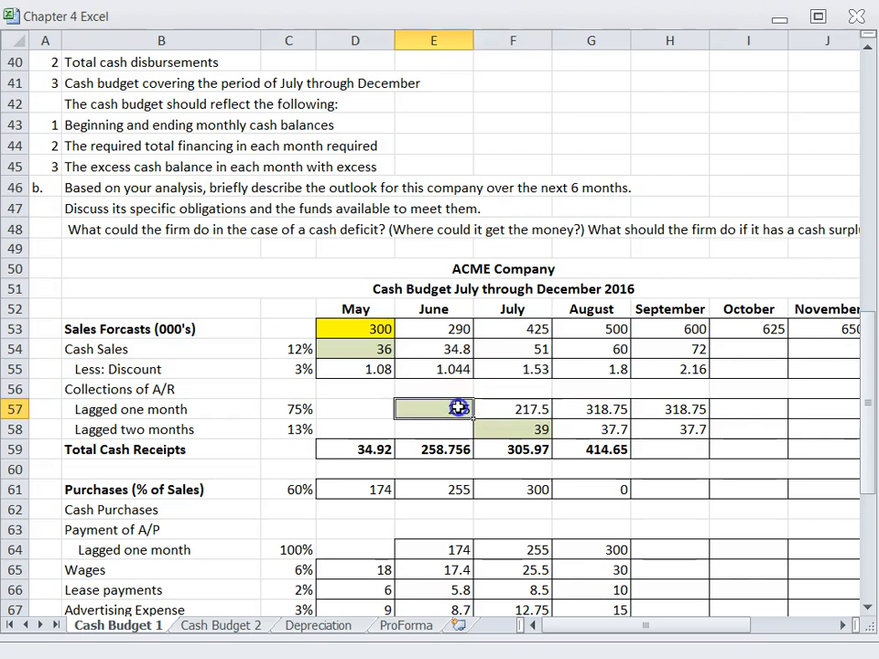
pyautogui.click(508, 417)
pyautogui.click(442, 420)
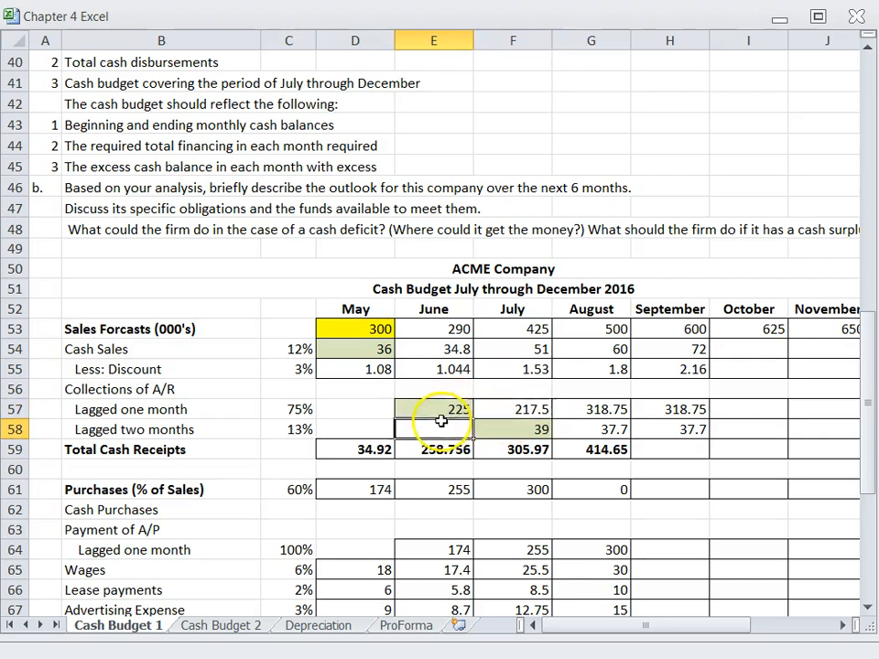
pyautogui.click(440, 411)
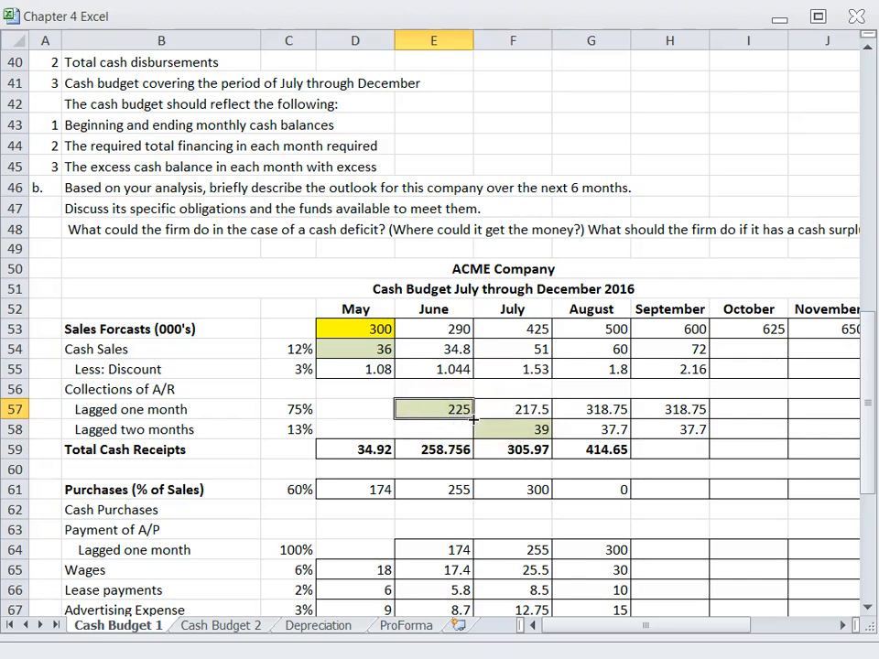
pyautogui.moveTo(474, 416); pyautogui.dragTo(568, 420)
pyautogui.click(575, 431)
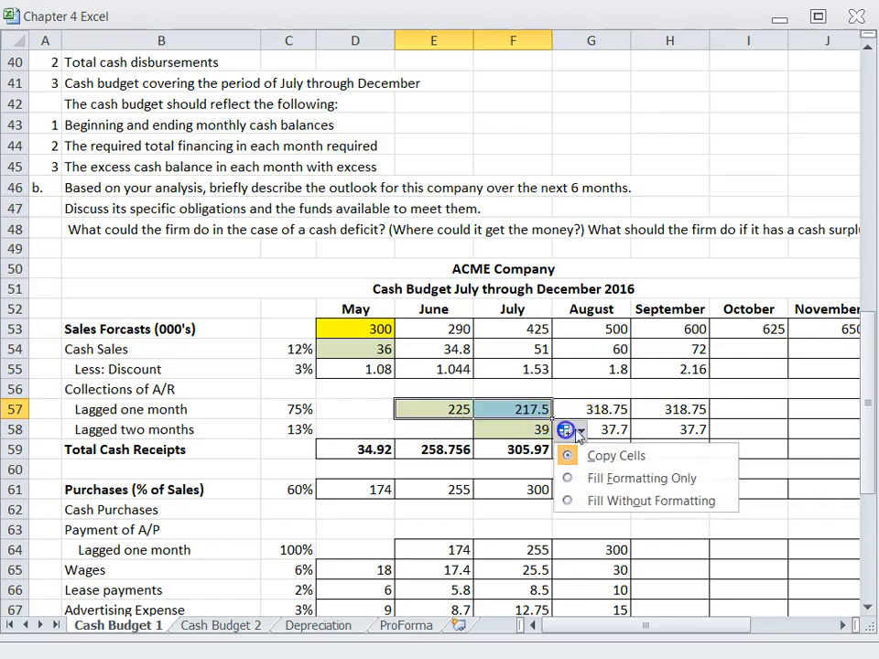
pyautogui.click(505, 423)
# - Extend the one-month collection formula from July's F57 through August's G57 to September's H57, and check August's sales forecast
pyautogui.click(509, 409)
pyautogui.moveTo(551, 419); pyautogui.dragTo(621, 418)
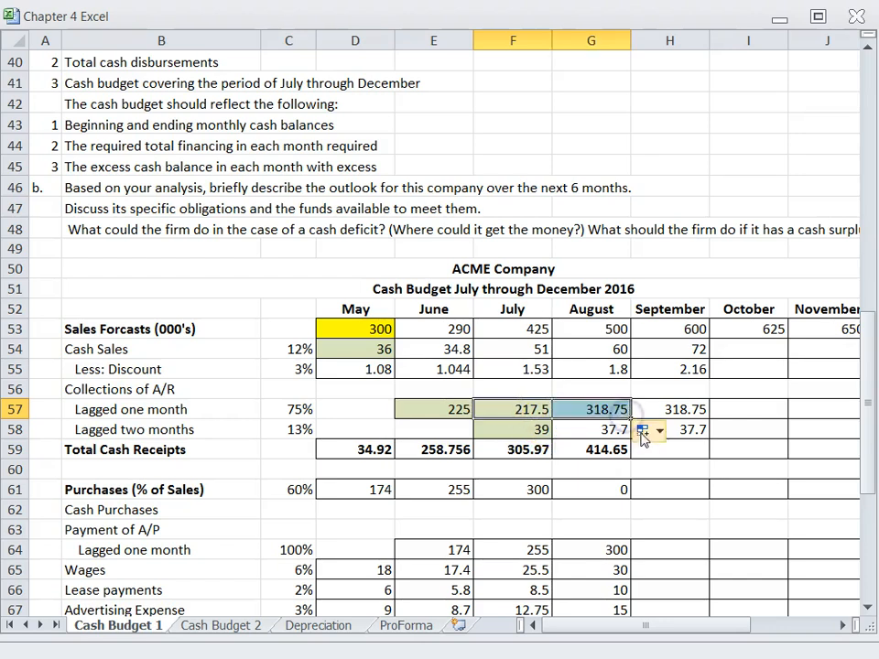
pyautogui.click(611, 437)
pyautogui.click(630, 409)
pyautogui.moveTo(632, 418); pyautogui.dragTo(716, 419)
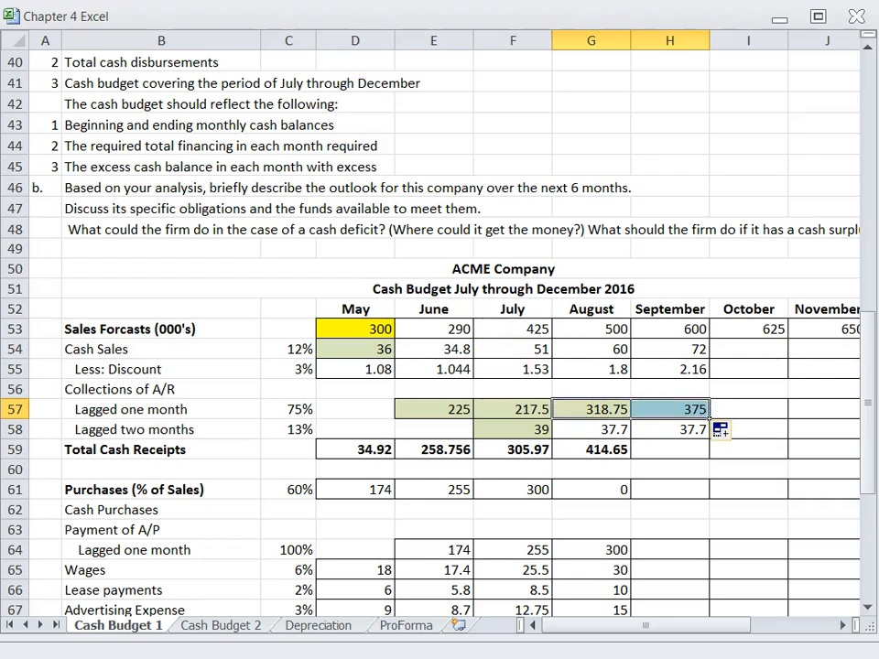
pyautogui.hotkey('ctrl', 'z')
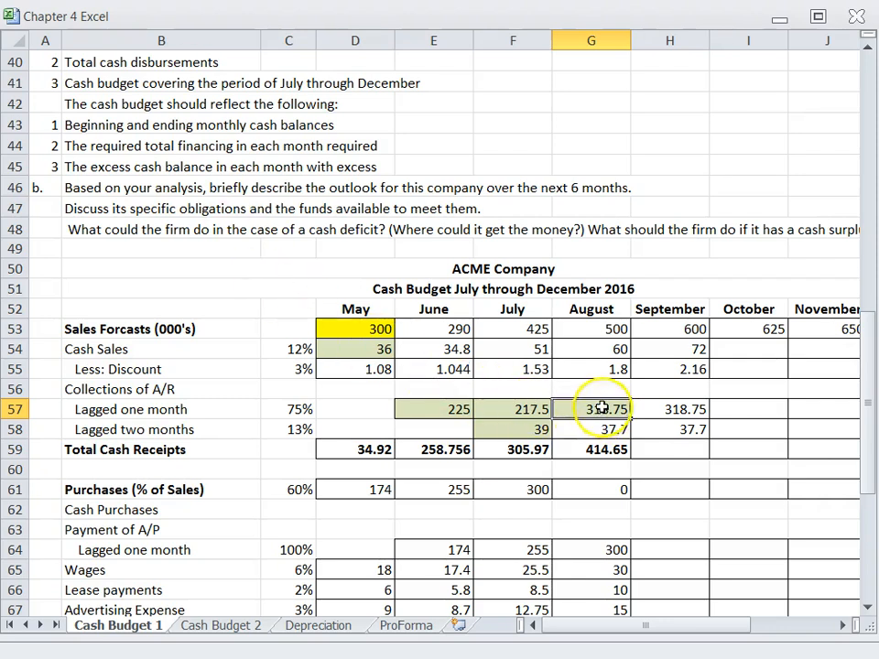
pyautogui.moveTo(631, 419); pyautogui.dragTo(690, 418)
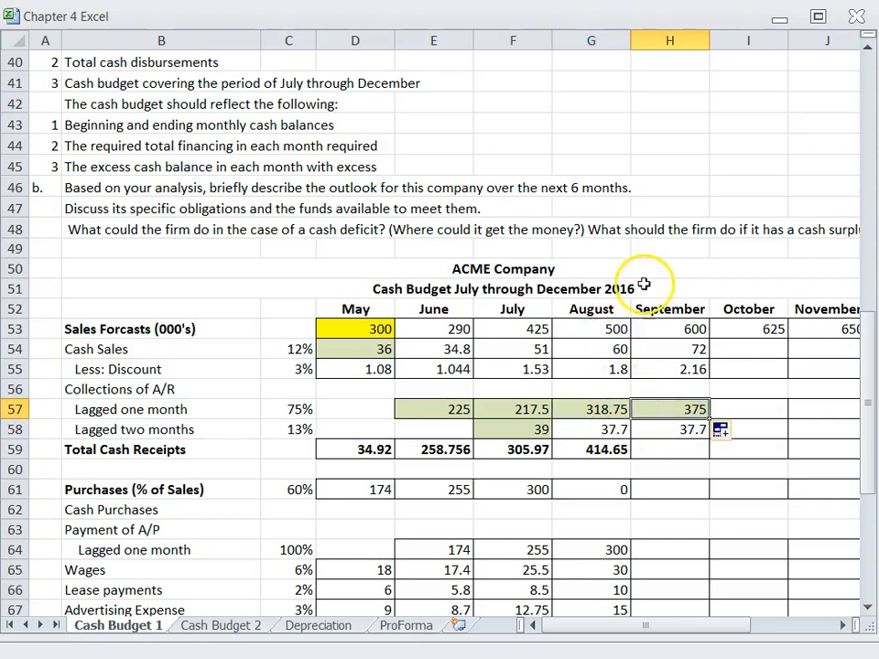
pyautogui.click(615, 329)
# - Shade September's one-month collection H57 and August's sales forecast G53 the same light blue
pyautogui.click(664, 415)
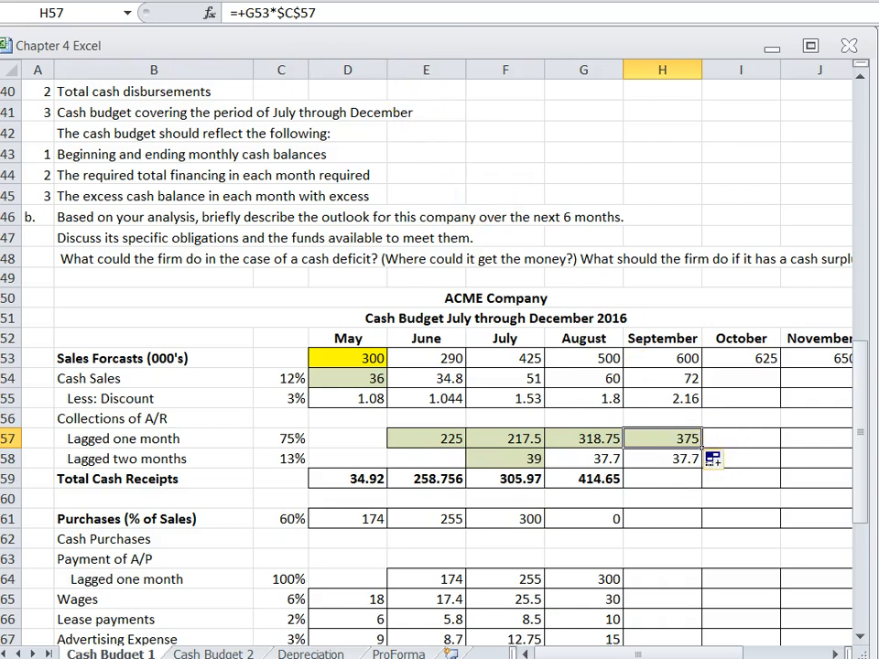
pyautogui.click(290, 0)
pyautogui.click(336, 40)
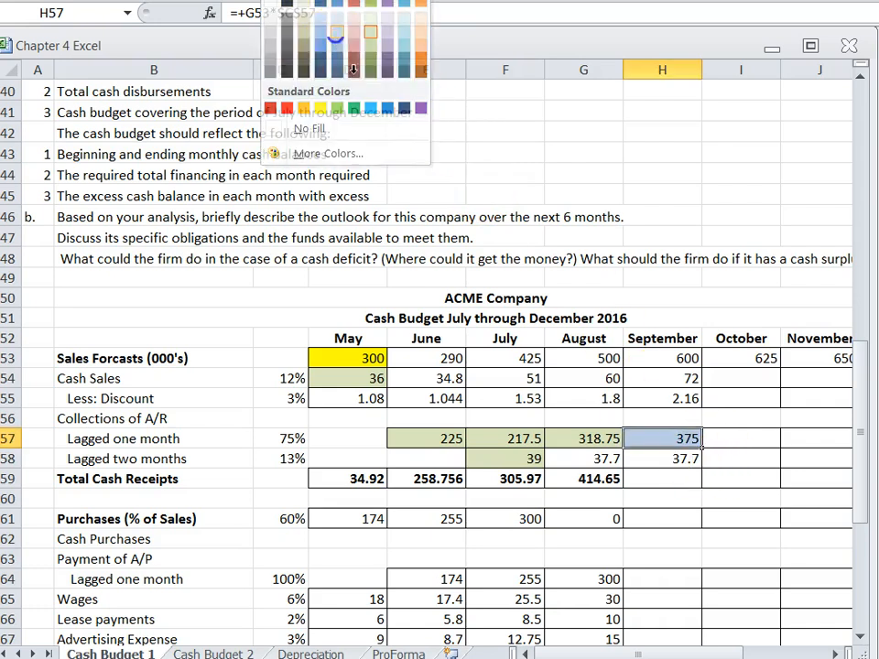
pyautogui.click(590, 358)
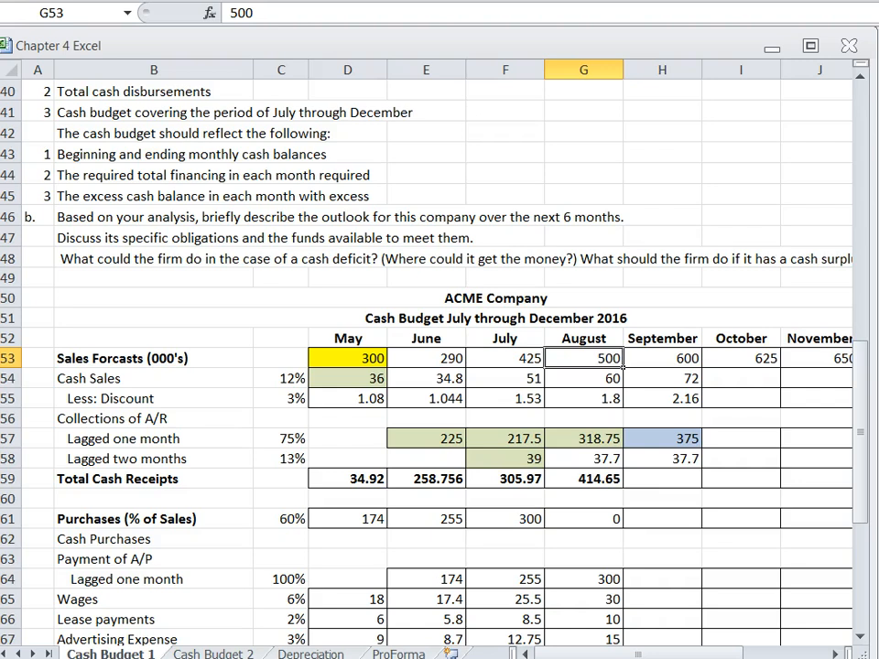
pyautogui.click(278, 0)
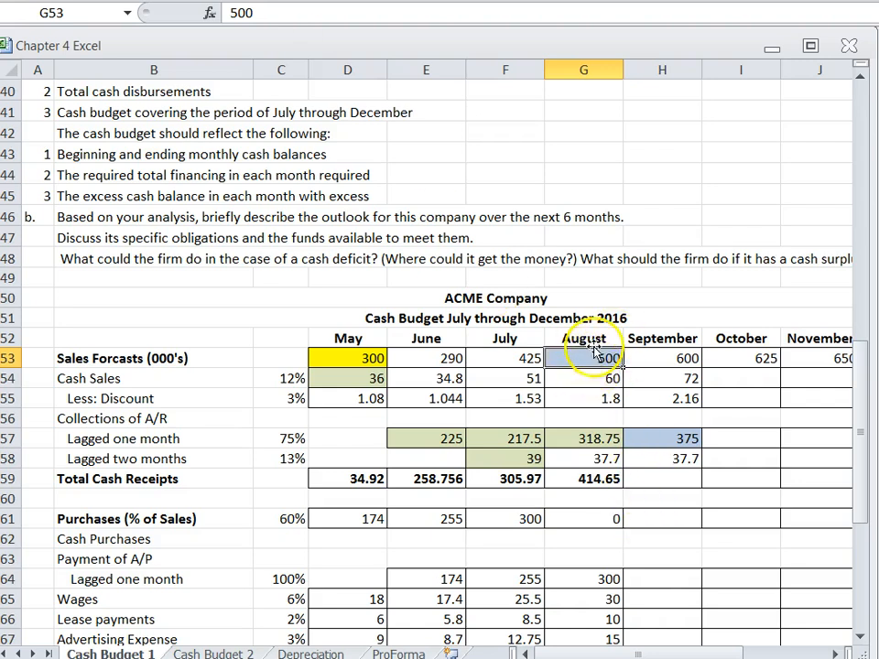
# - Fill July's two-month collection formula from F58 across August and September to H58
pyautogui.click(661, 461)
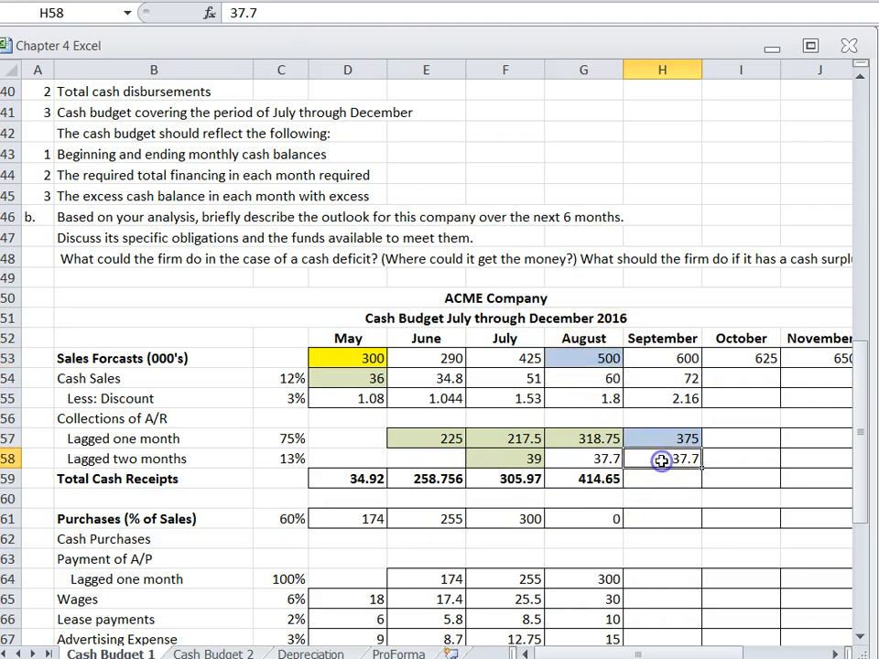
pyautogui.click(492, 461)
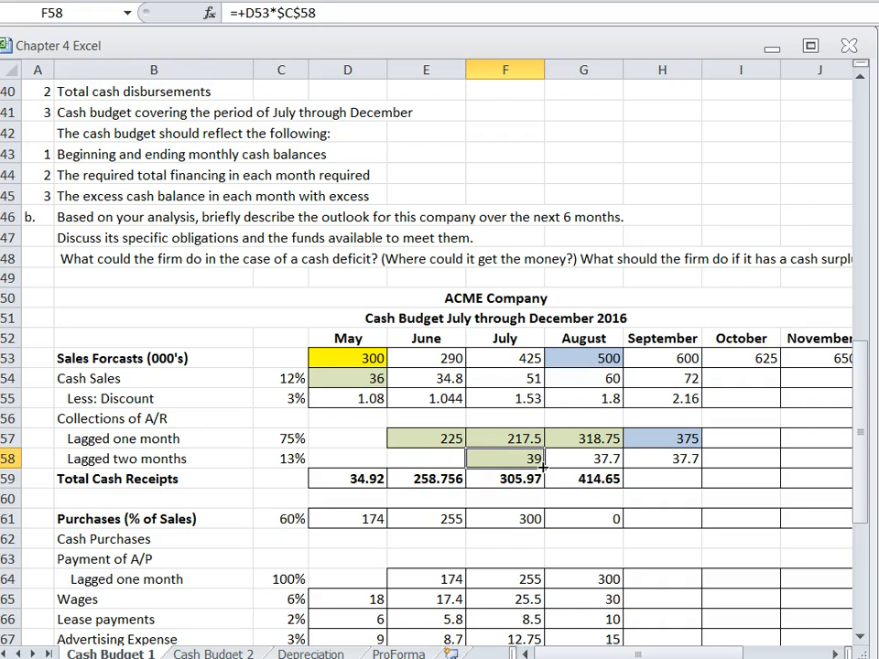
pyautogui.moveTo(570, 467); pyautogui.dragTo(689, 474)
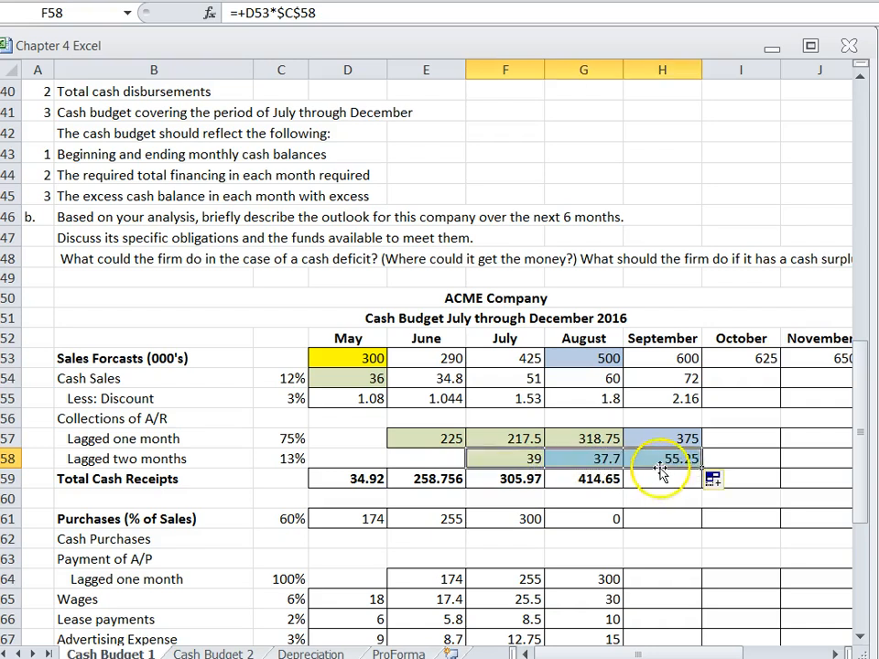
pyautogui.click(652, 478)
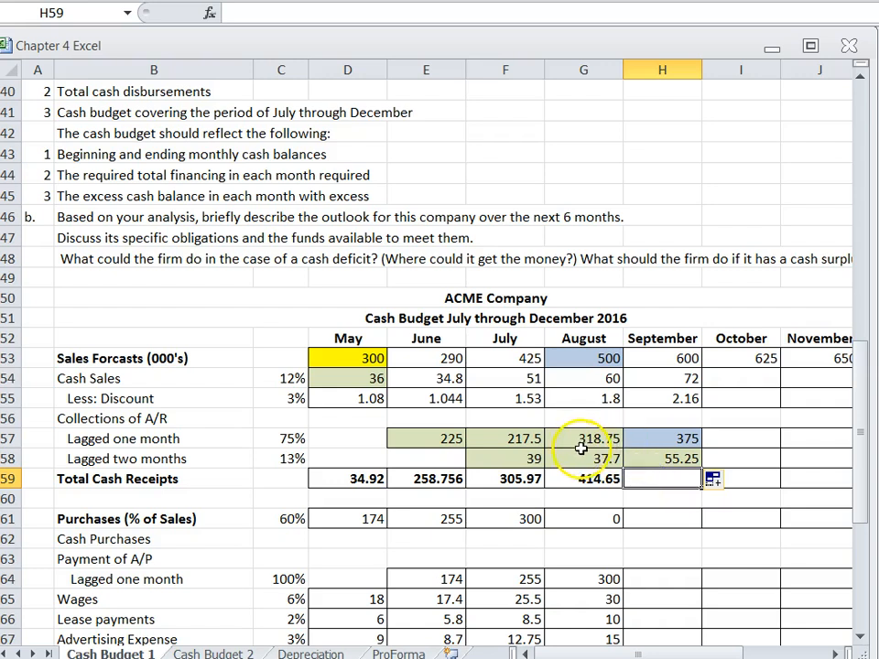
# - Shade July's sales forecast F53 and September's two-month collection H58 the same light red, and select September's sales forecast
pyautogui.click(473, 364)
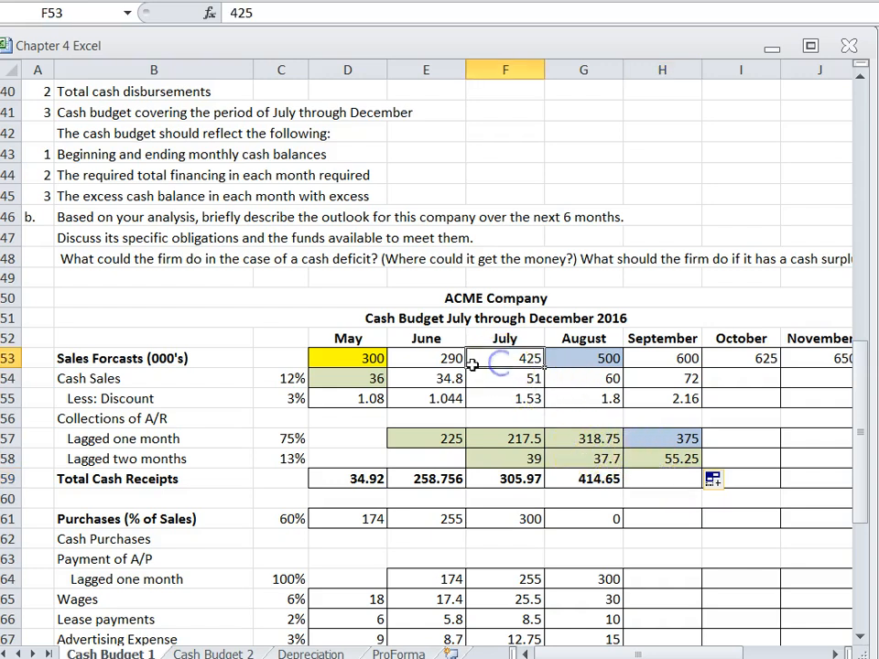
pyautogui.click(288, 1)
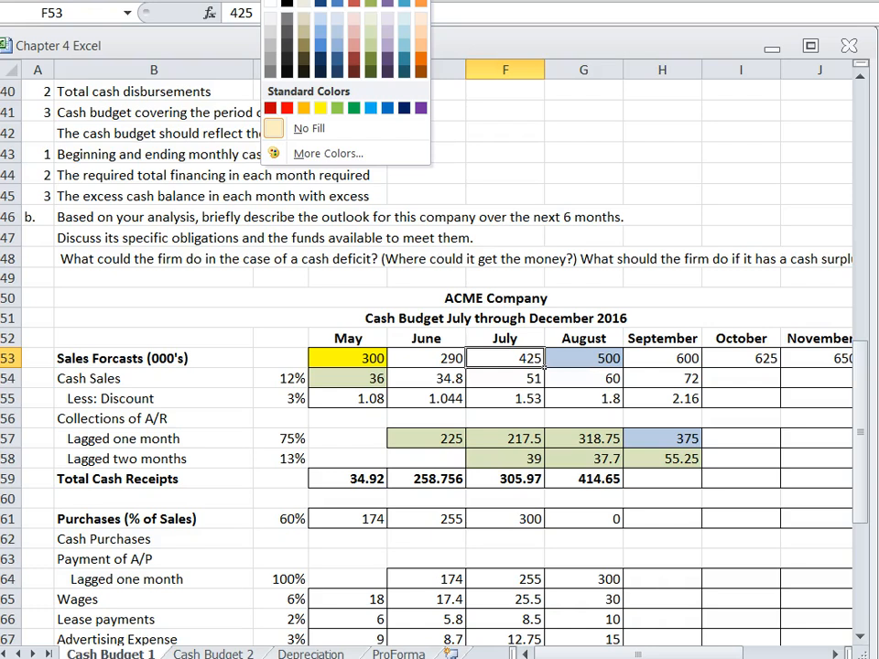
pyautogui.click(355, 46)
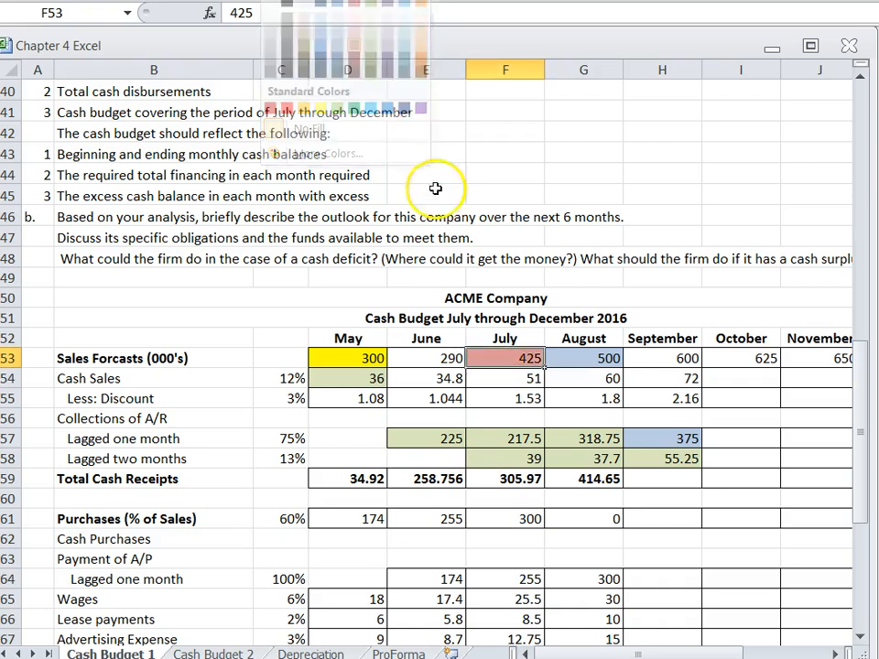
pyautogui.click(666, 460)
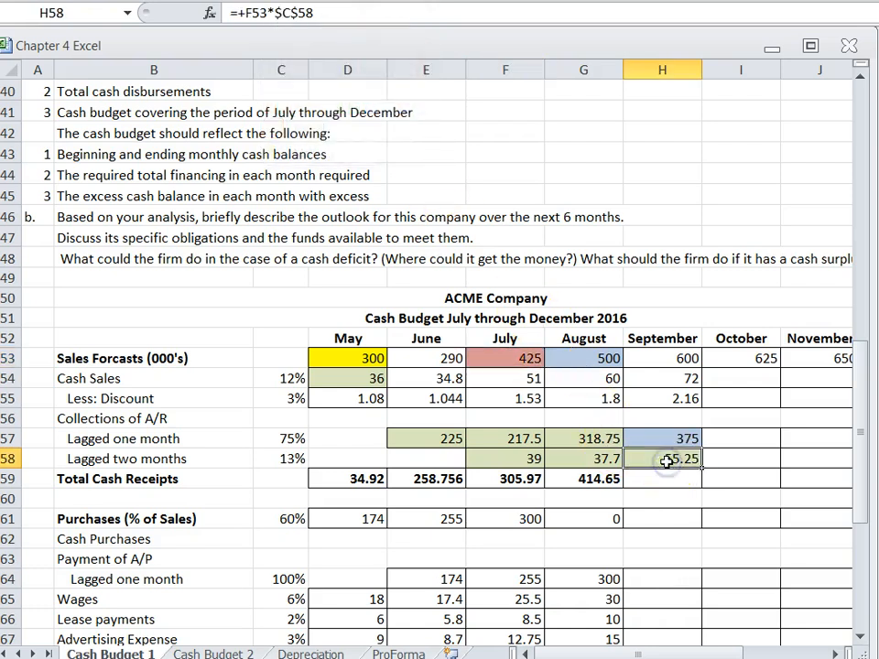
pyautogui.click(283, 1)
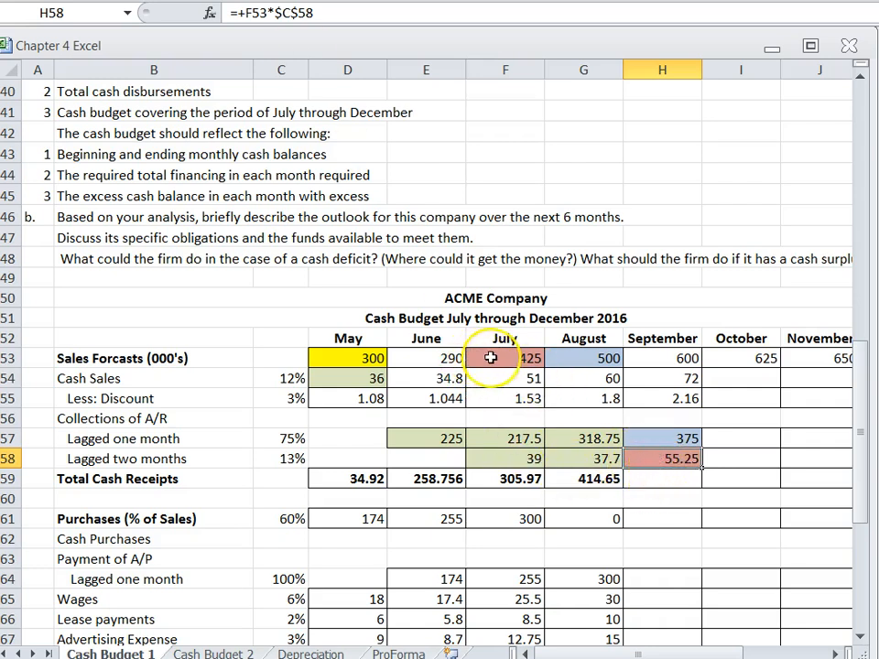
pyautogui.click(659, 360)
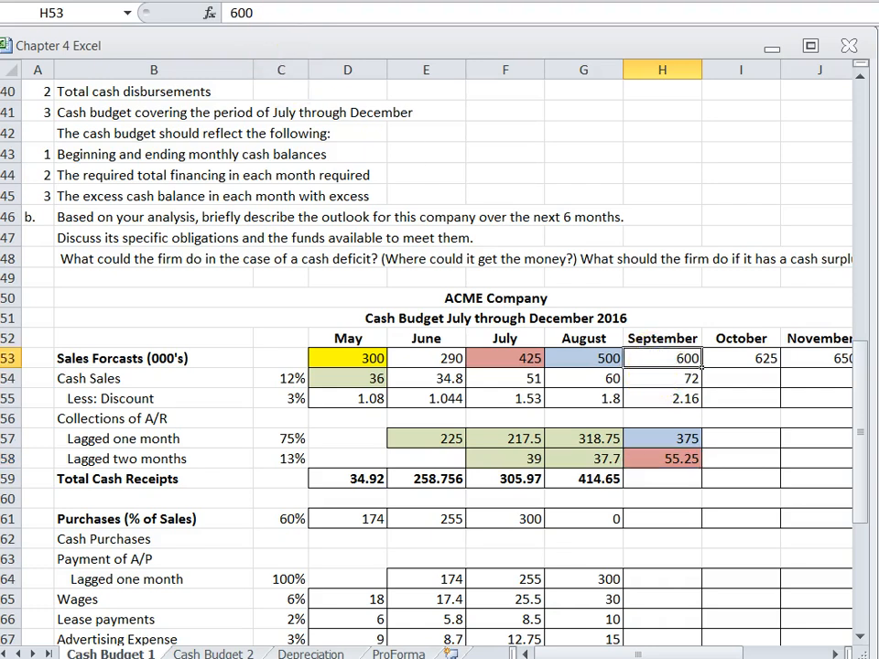
# - Shade September's sales forecast H53 and cash sales H54 the same light orange
pyautogui.click(295, 1)
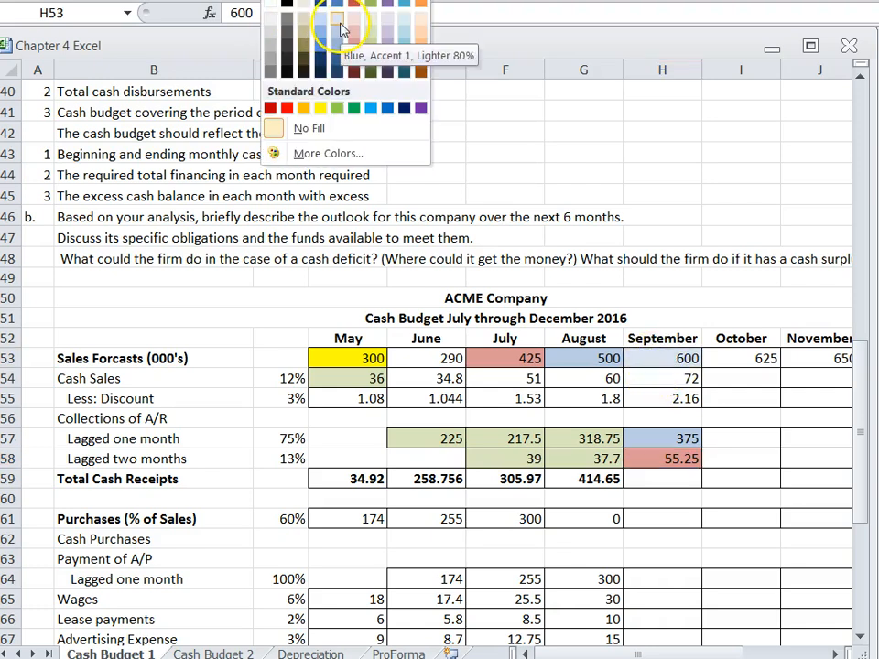
pyautogui.click(420, 20)
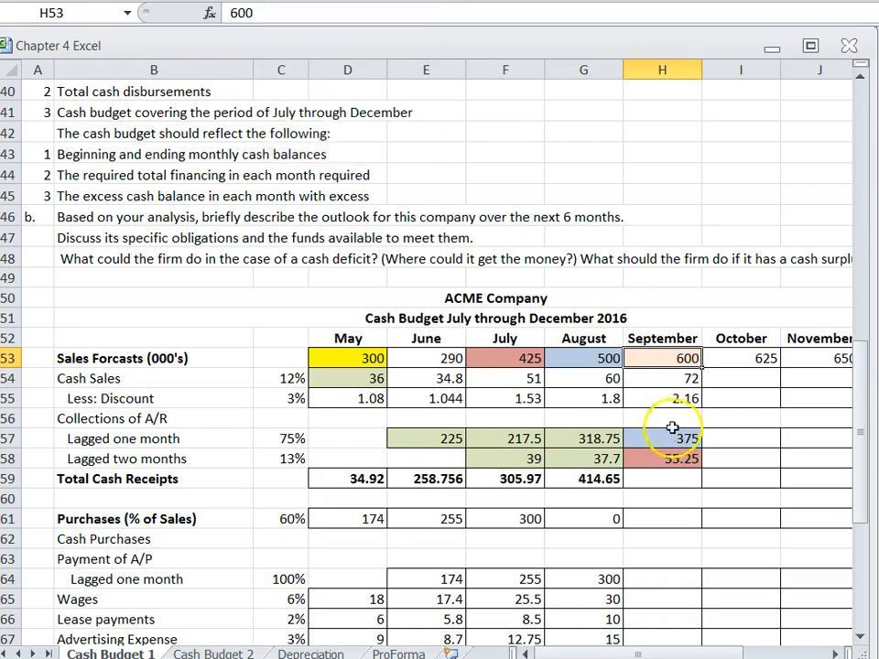
pyautogui.click(654, 376)
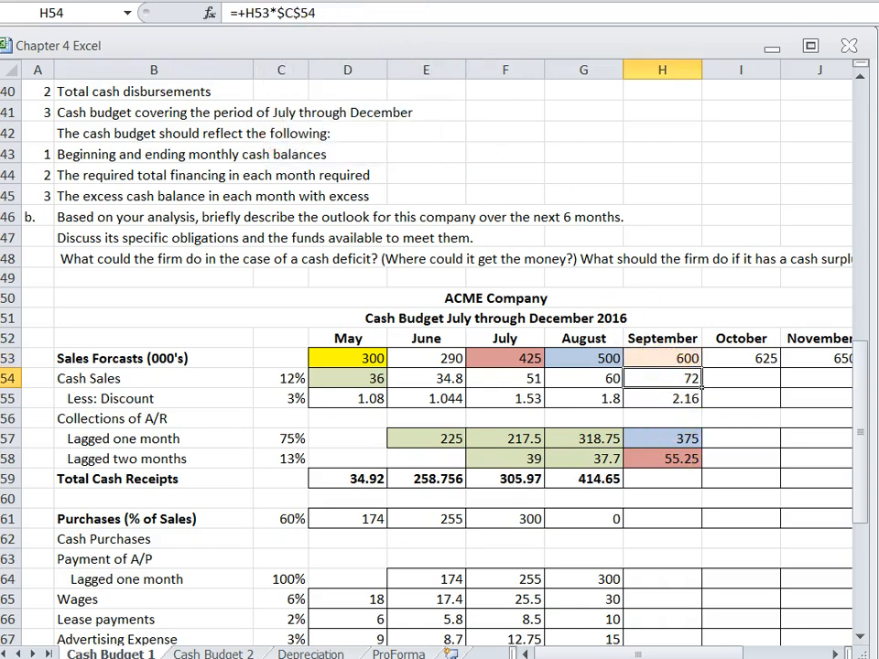
pyautogui.click(662, 515)
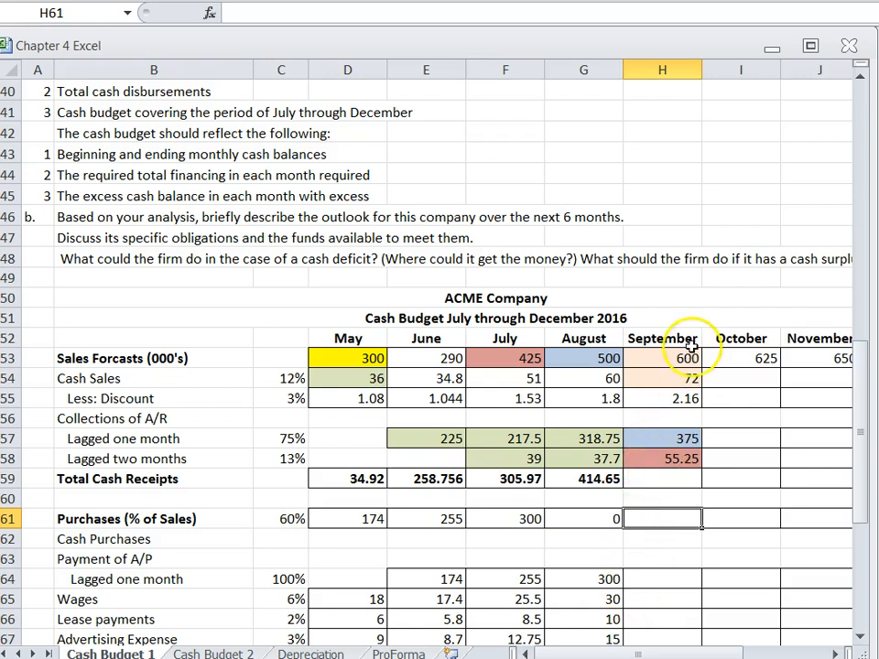
# - Trace September's cash sales H54 and lagged collections H57 and H58 to their source sales forecasts and collection percentages
pyautogui.click(674, 362)
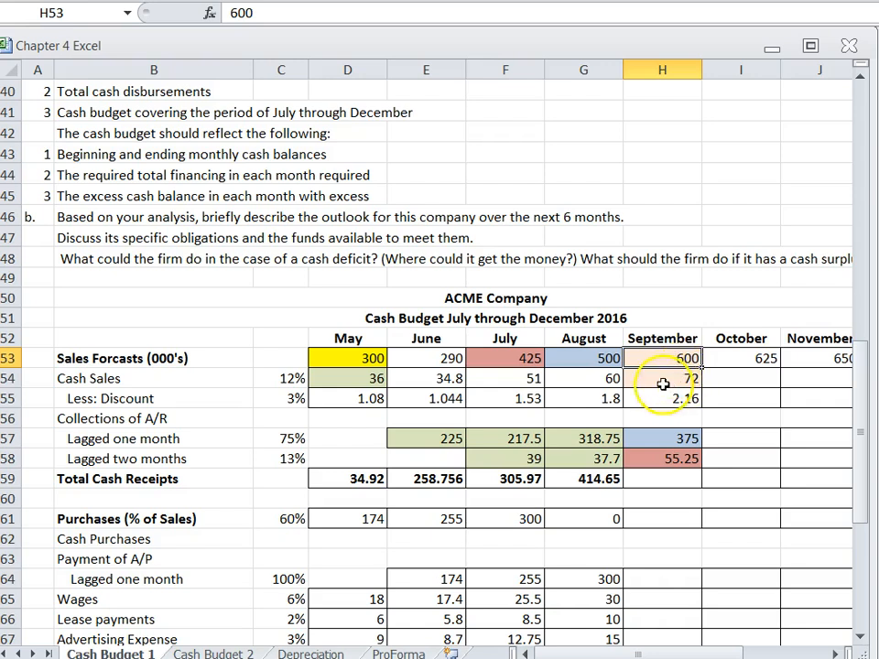
pyautogui.click(270, 379)
pyautogui.click(662, 380)
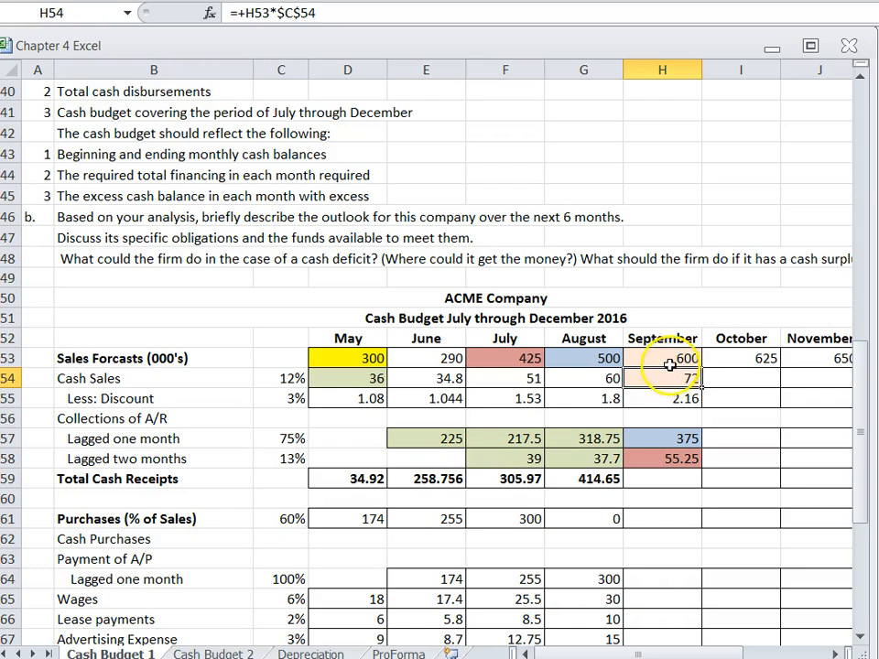
pyautogui.click(663, 438)
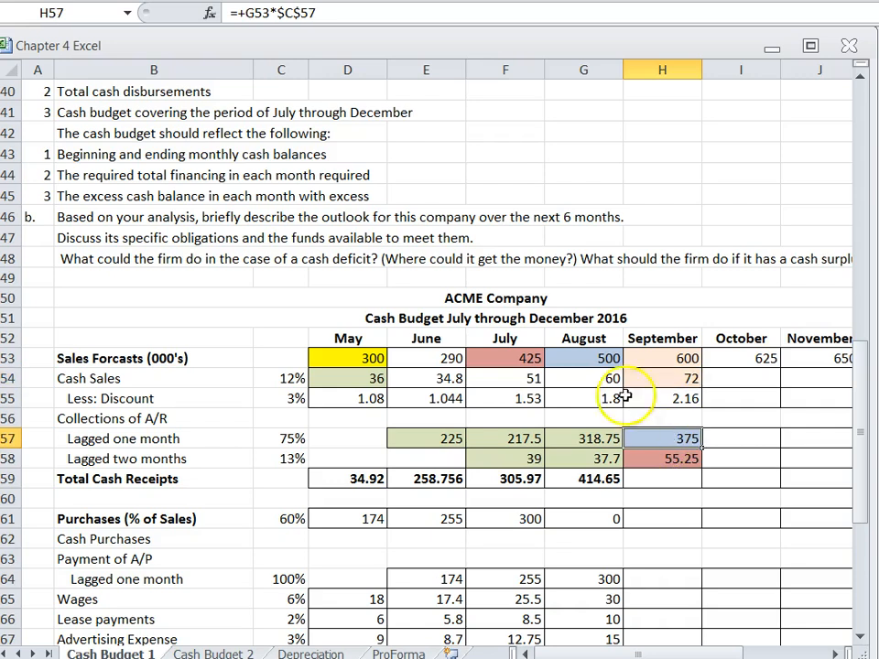
pyautogui.click(575, 355)
pyautogui.click(651, 436)
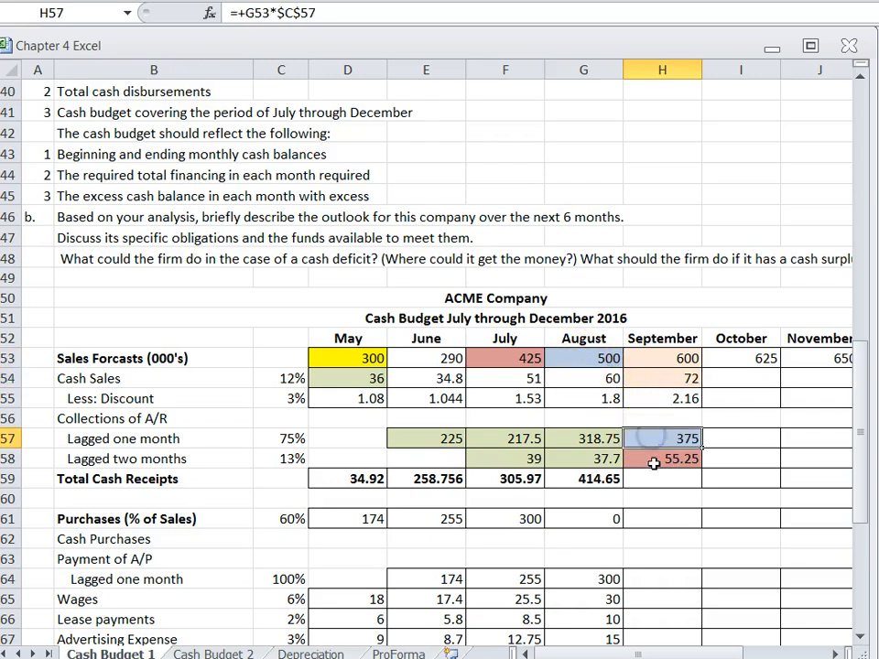
pyautogui.click(654, 464)
pyautogui.click(287, 460)
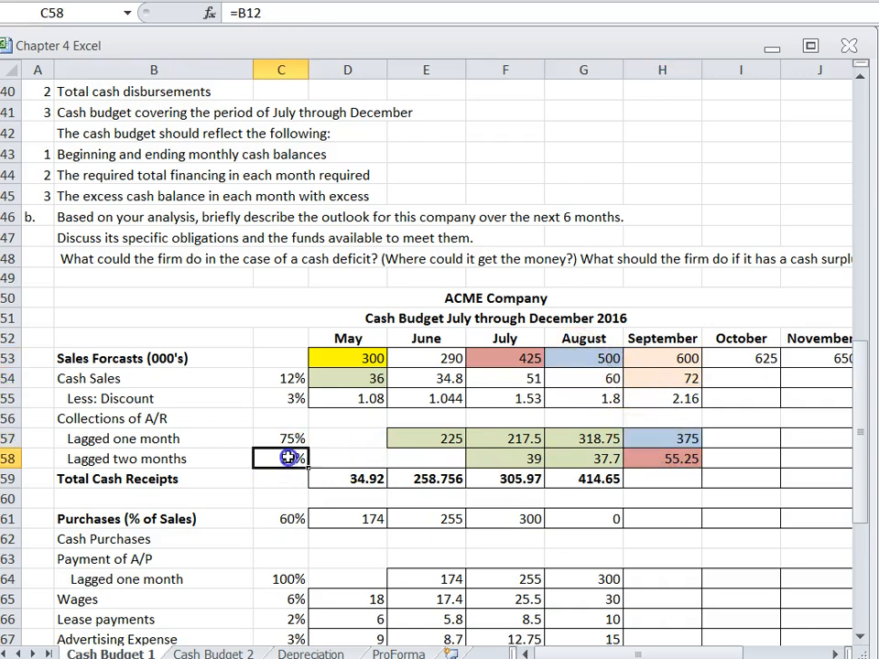
pyautogui.moveTo(652, 478); pyautogui.dragTo(649, 467)
pyautogui.click(648, 466)
pyautogui.click(509, 358)
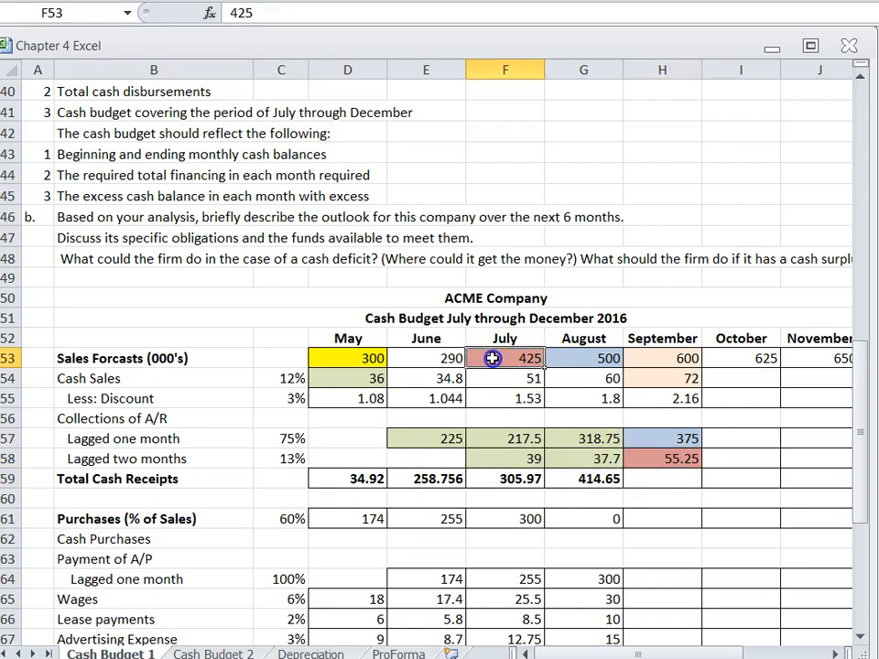
# - Review the components of September's total cash receipts, matching the shaded collections to August and July sales and checking percentages C54, C57 and C58
pyautogui.click(658, 482)
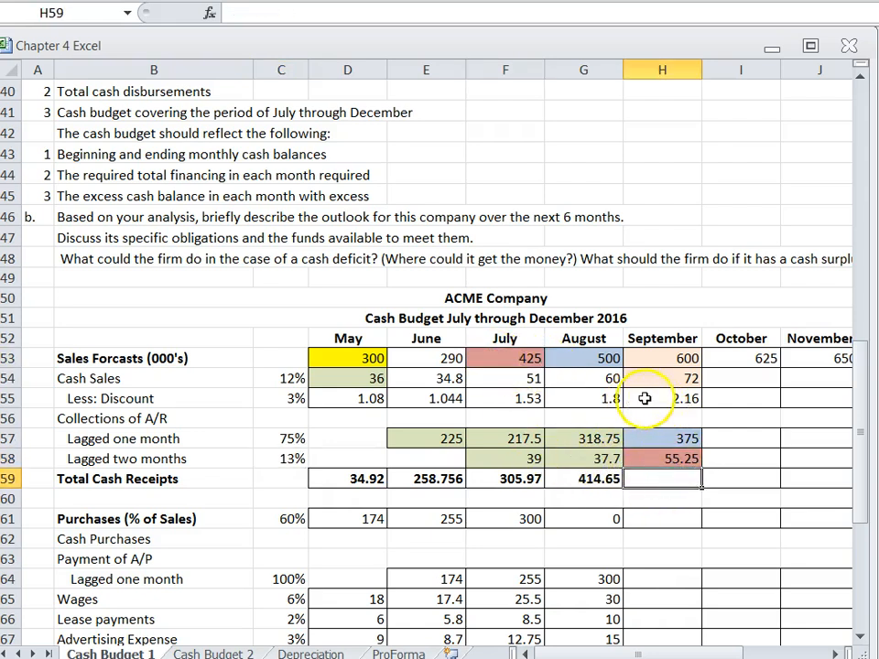
pyautogui.click(661, 373)
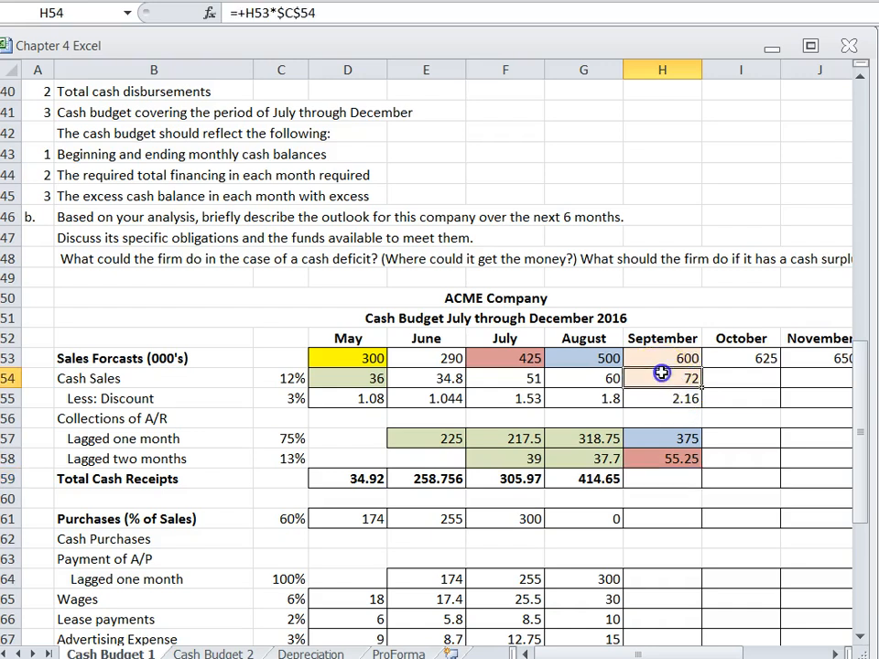
pyautogui.click(663, 441)
pyautogui.click(660, 461)
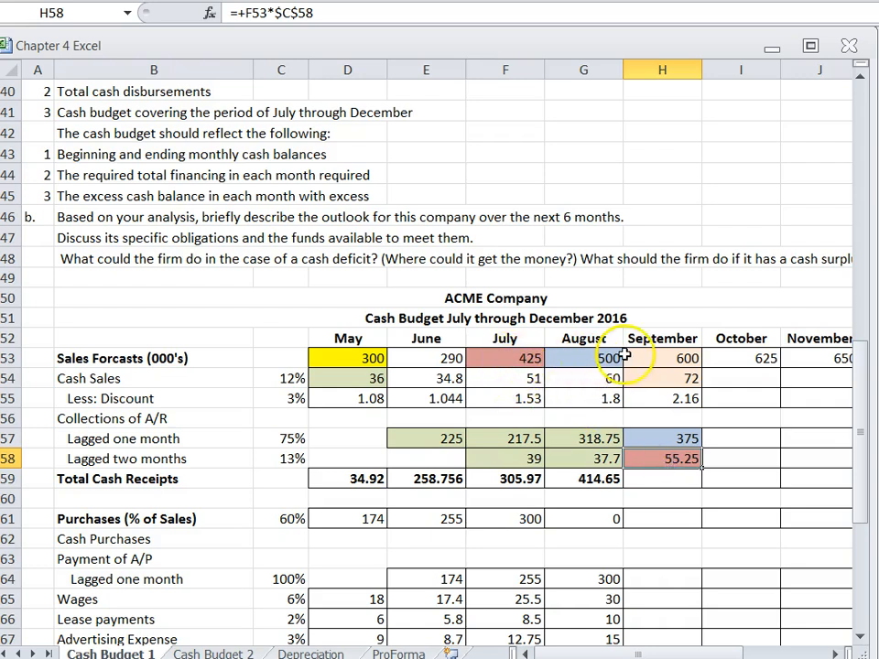
pyautogui.click(639, 439)
pyautogui.click(588, 357)
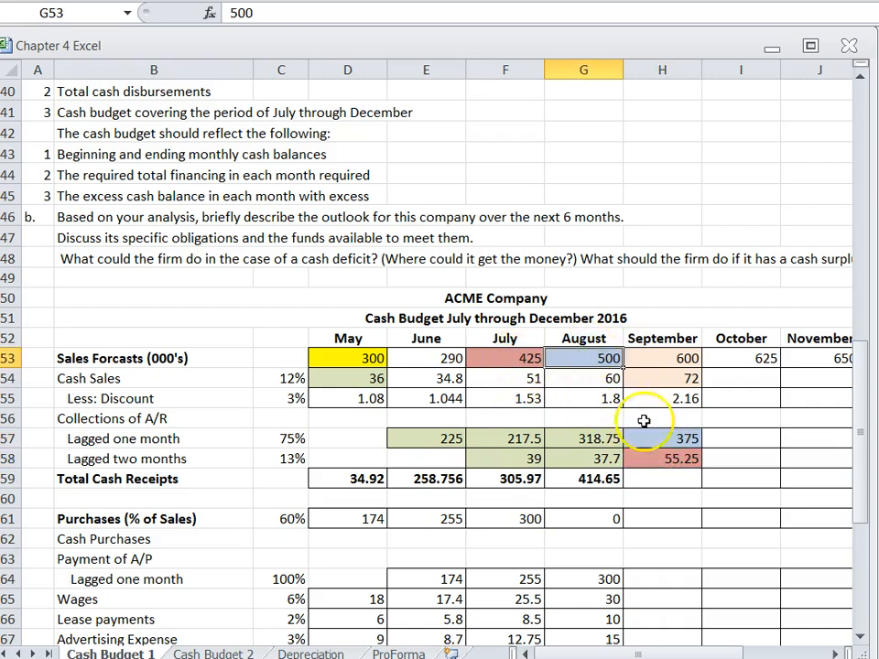
pyautogui.click(656, 459)
pyautogui.click(506, 360)
pyautogui.click(288, 380)
pyautogui.click(288, 439)
pyautogui.click(286, 459)
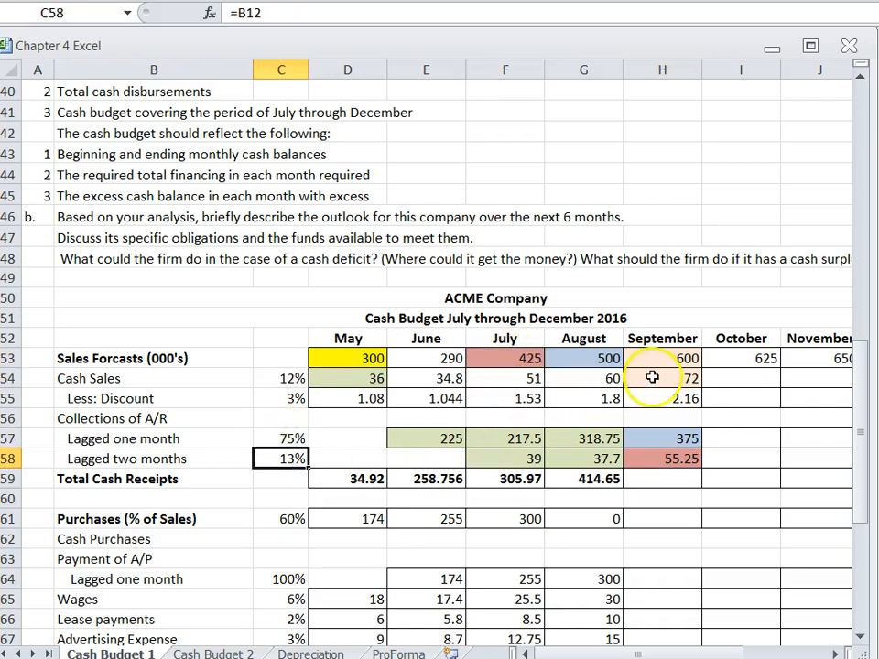
# - Shade September's discount H55 the same light orange as its sales forecast
pyautogui.click(291, 397)
pyautogui.click(661, 358)
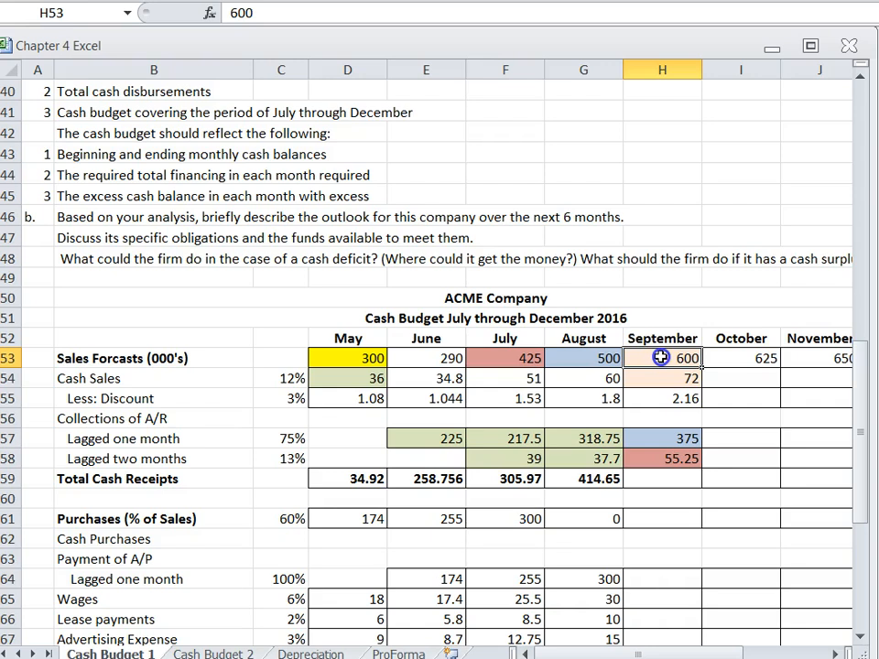
pyautogui.click(660, 399)
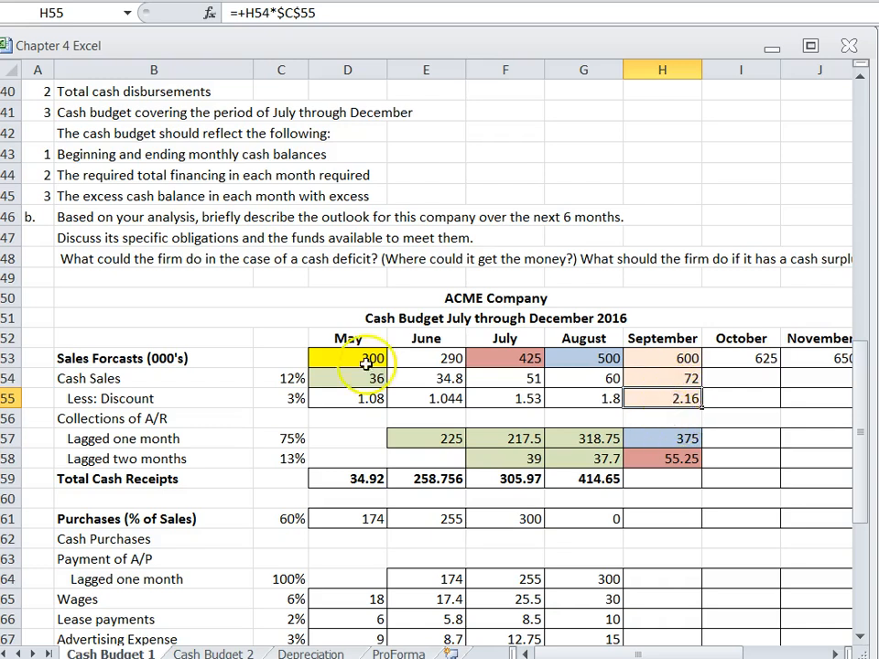
# - Examine how September's cash sales H54 and discount H55 derive from sales forecast H53 and the percentages in C54 and C55
pyautogui.click(656, 358)
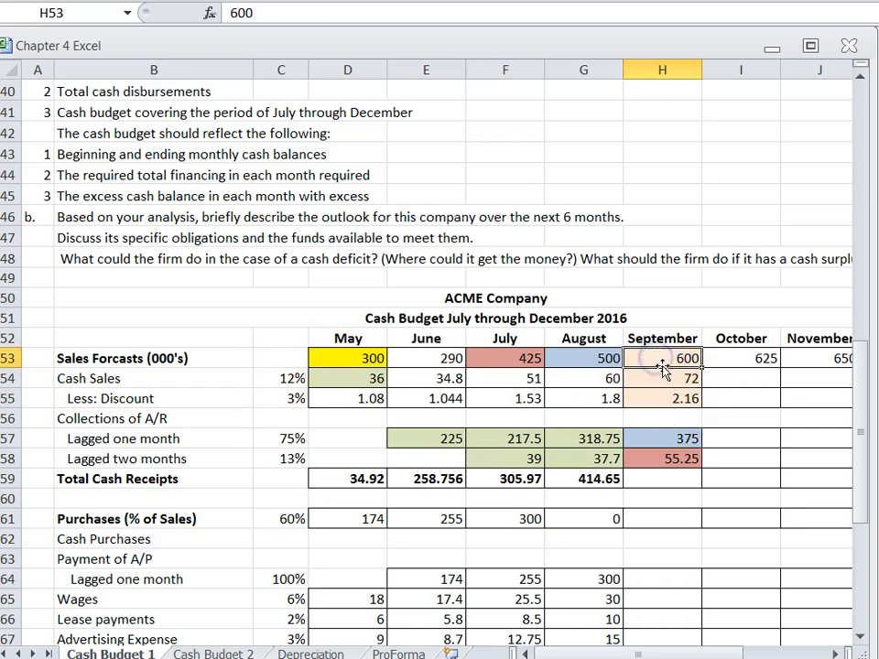
pyautogui.click(277, 379)
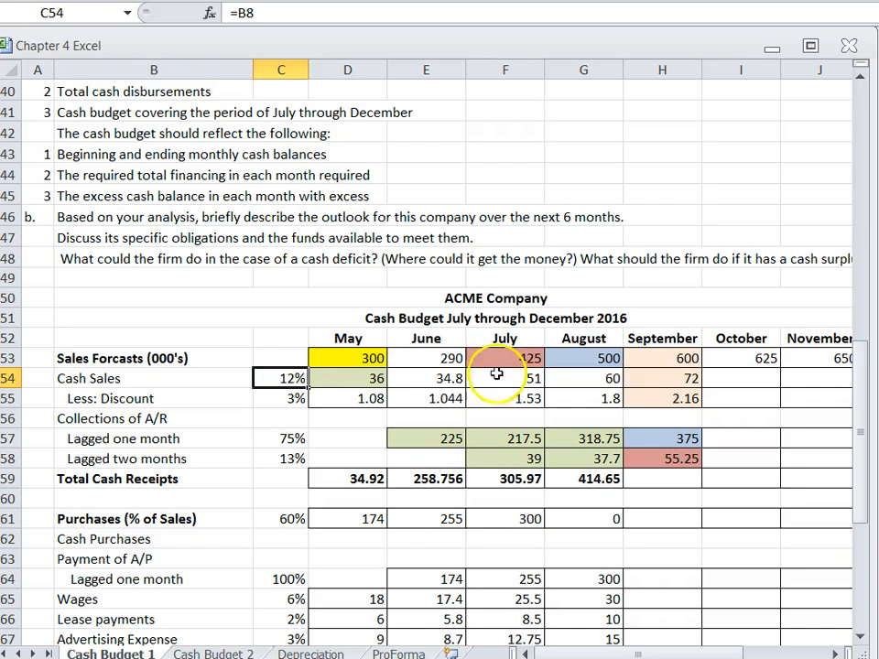
pyautogui.click(662, 379)
pyautogui.click(661, 358)
pyautogui.click(661, 398)
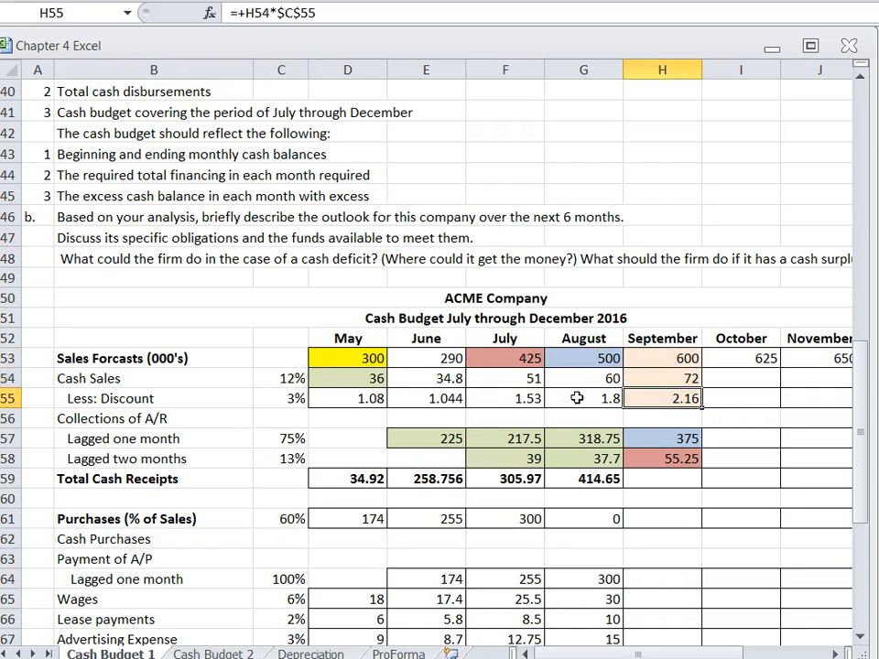
pyautogui.click(274, 398)
pyautogui.click(654, 378)
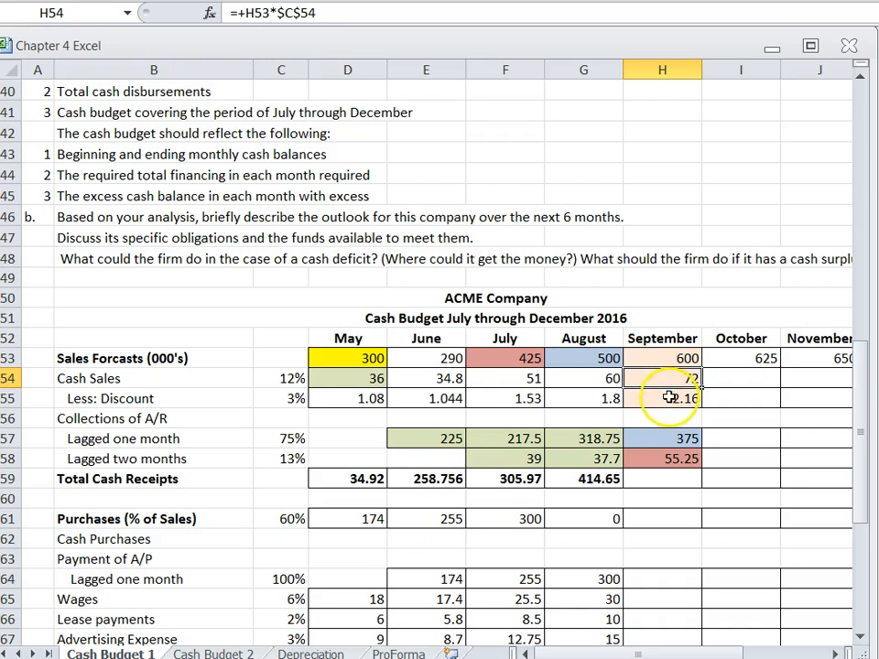
pyautogui.click(676, 400)
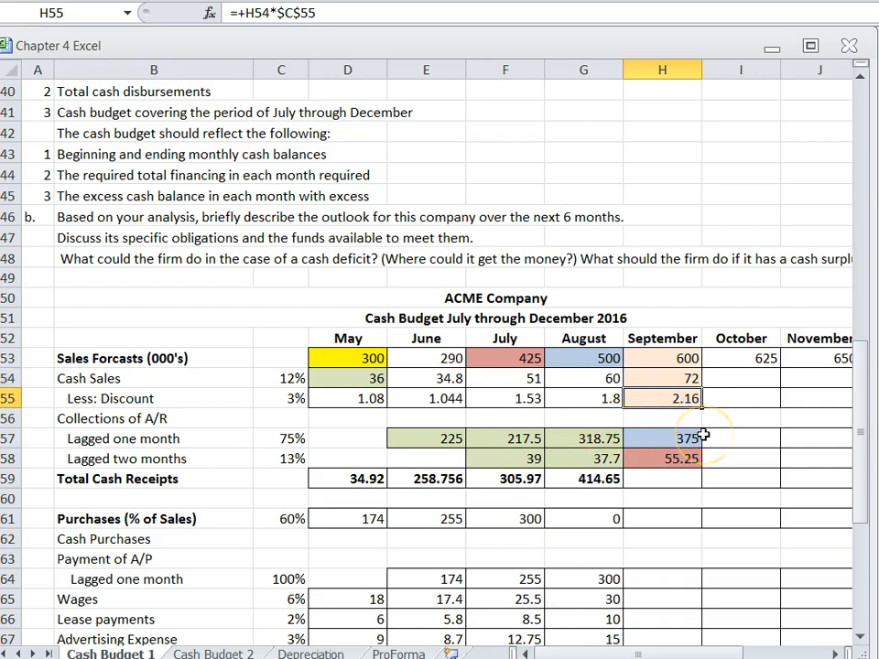
# - Compare September's one-month collection H57 with August's sales forecast and its two-month collection H58 with July's
pyautogui.click(649, 439)
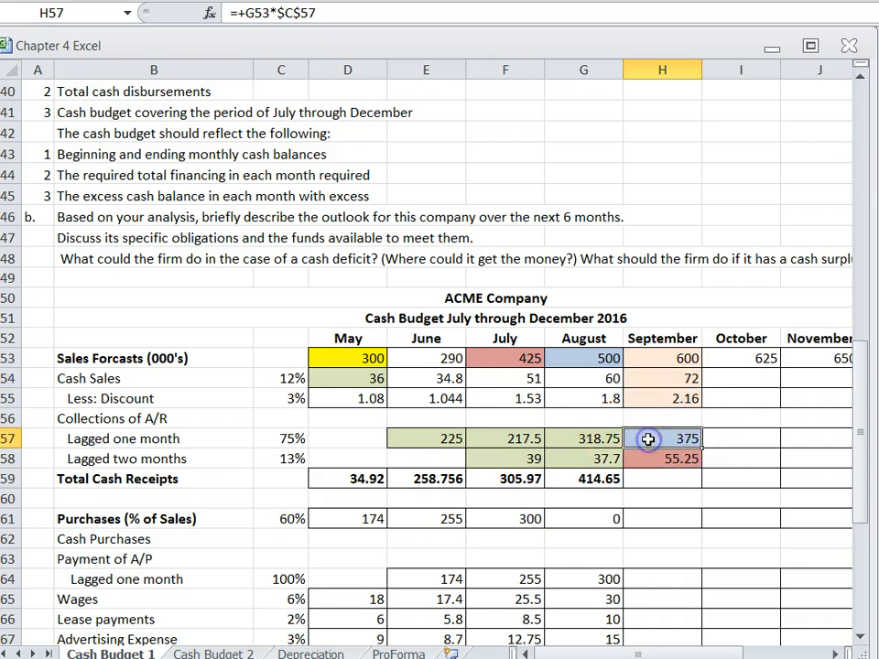
pyautogui.click(570, 359)
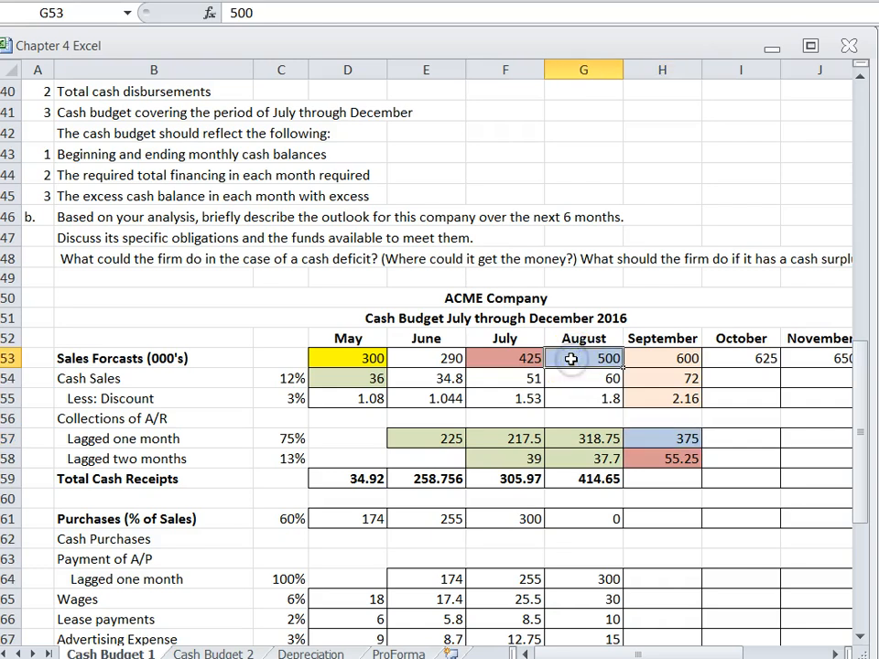
pyautogui.click(670, 461)
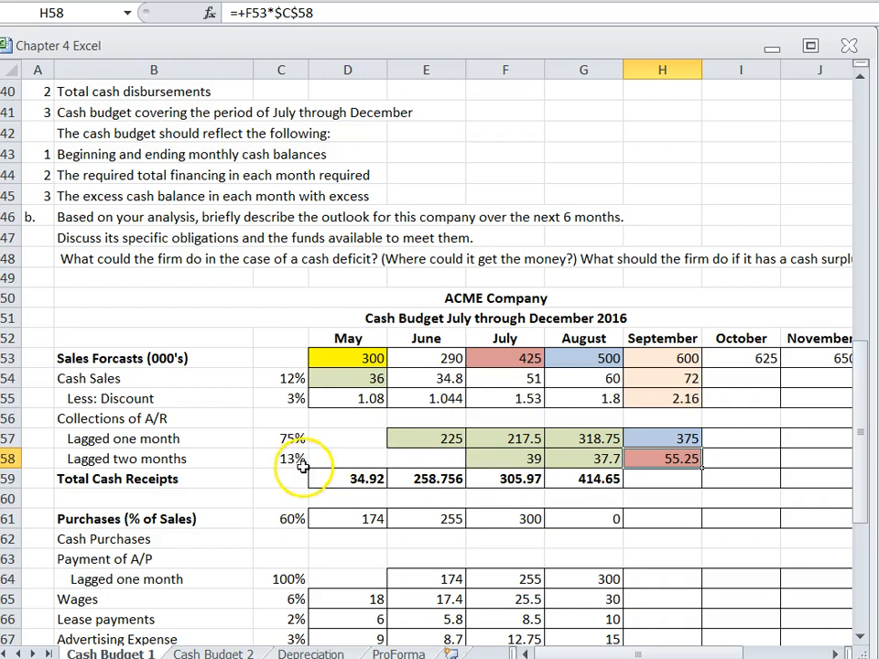
pyautogui.click(498, 358)
pyautogui.click(675, 460)
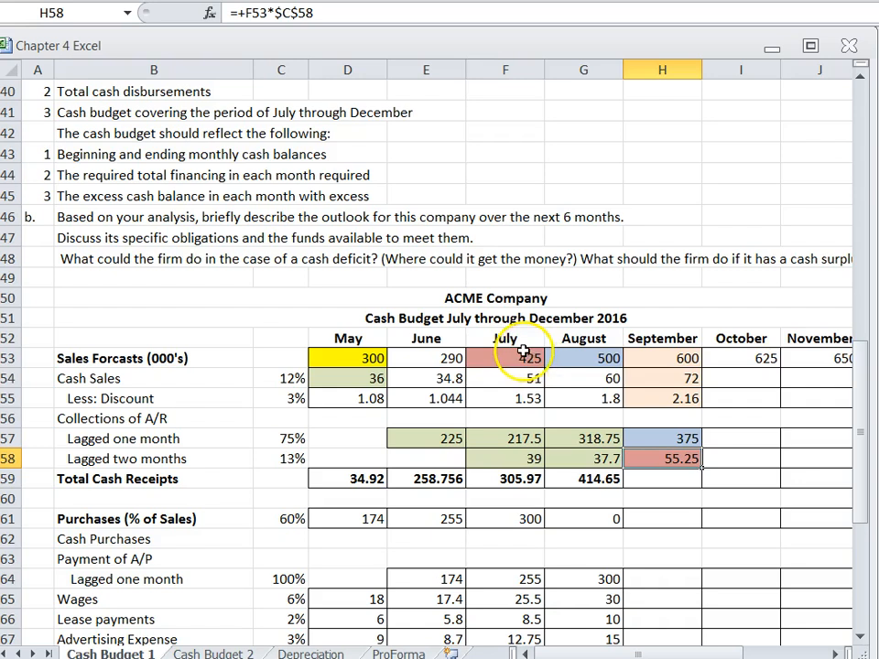
# - Total September's cash receipts in H59 with the formula +H58+H57+H54-H55
pyautogui.click(662, 479)
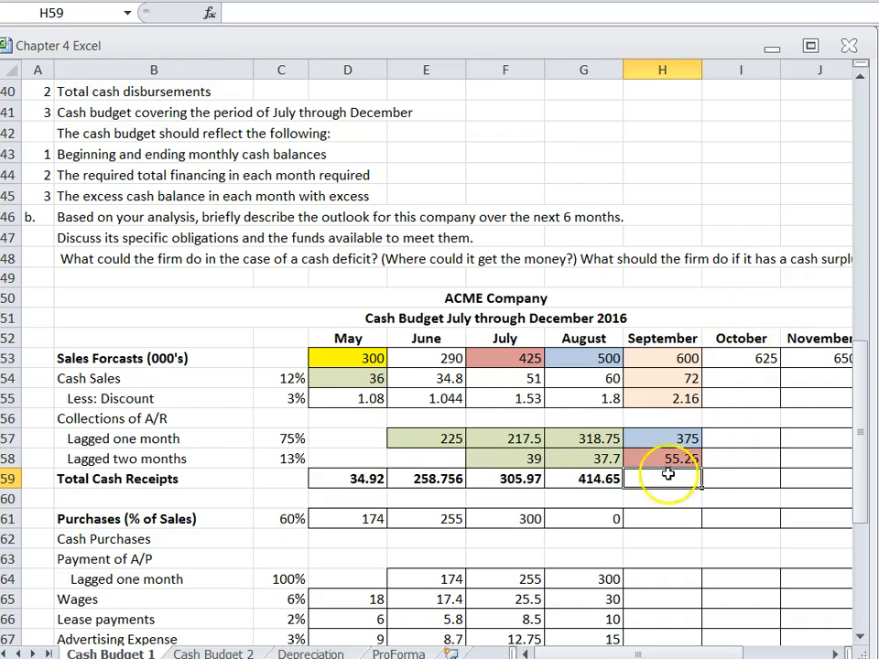
pyautogui.write('+')
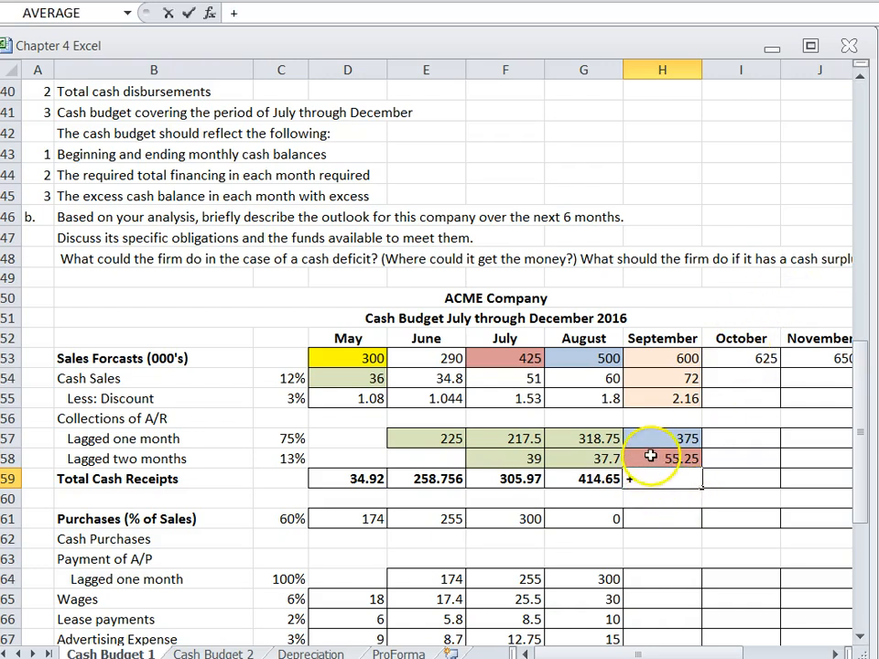
pyautogui.click(650, 455)
pyautogui.write('+')
pyautogui.click(661, 433)
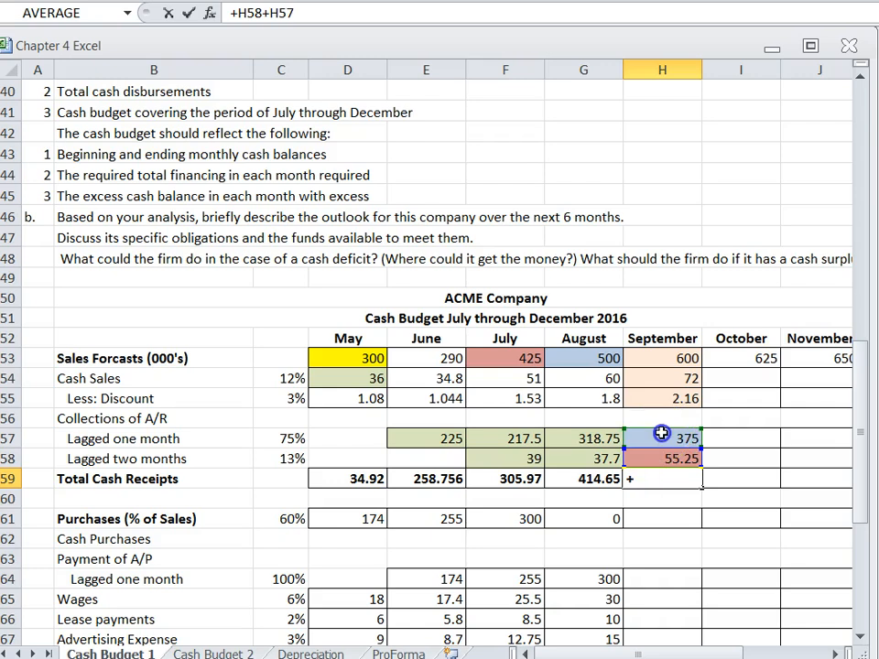
pyautogui.write('+H54-')
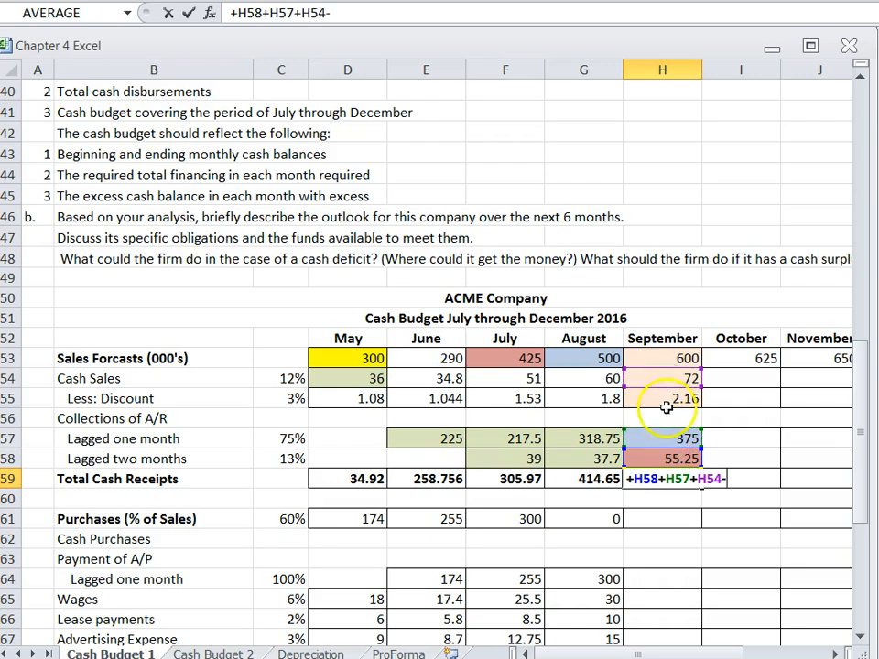
pyautogui.click(661, 395)
pyautogui.press('Return')
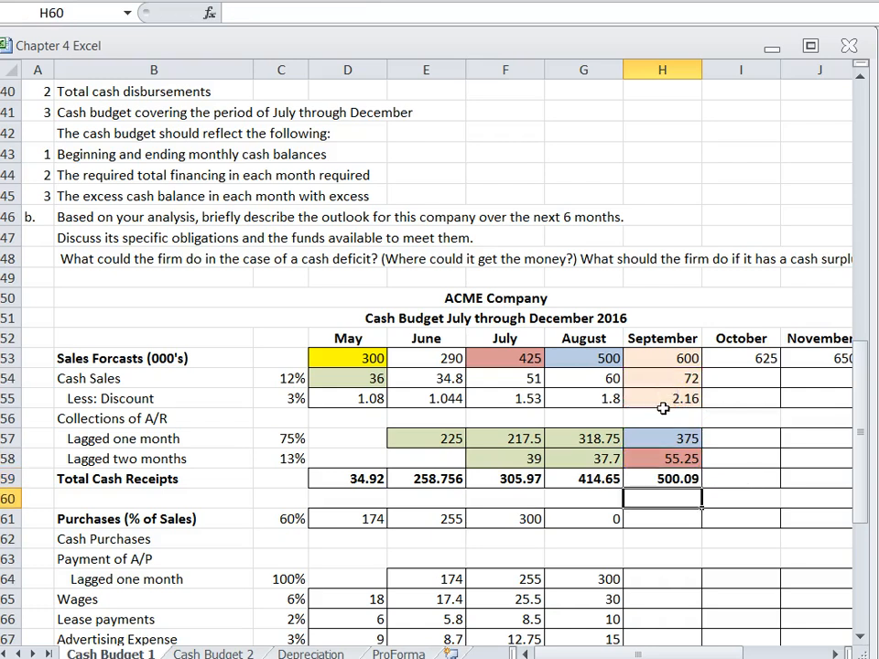
pyautogui.click(668, 498)
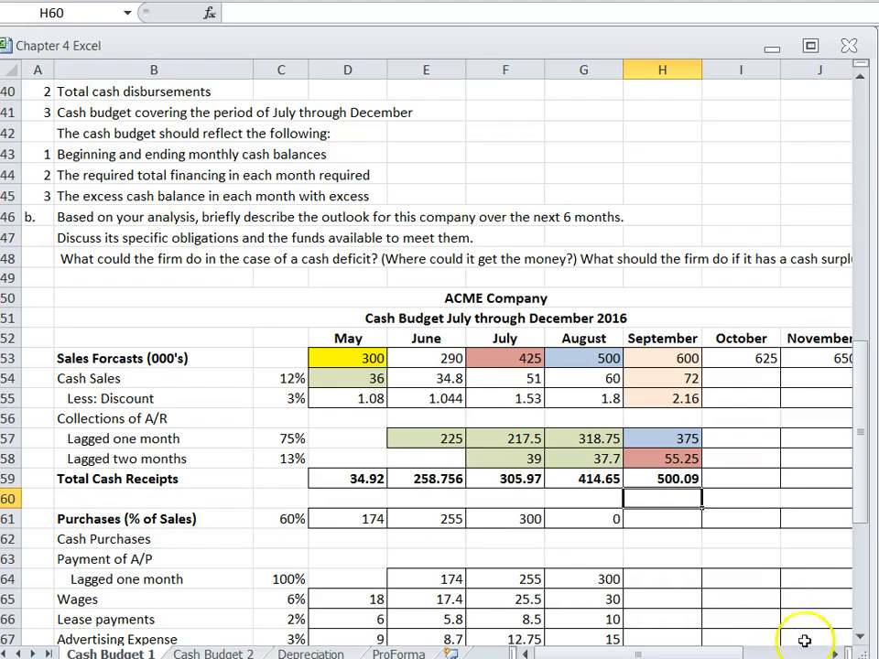
# - Remove the fill color from September's receipts range H54:H59
pyautogui.click(836, 652)
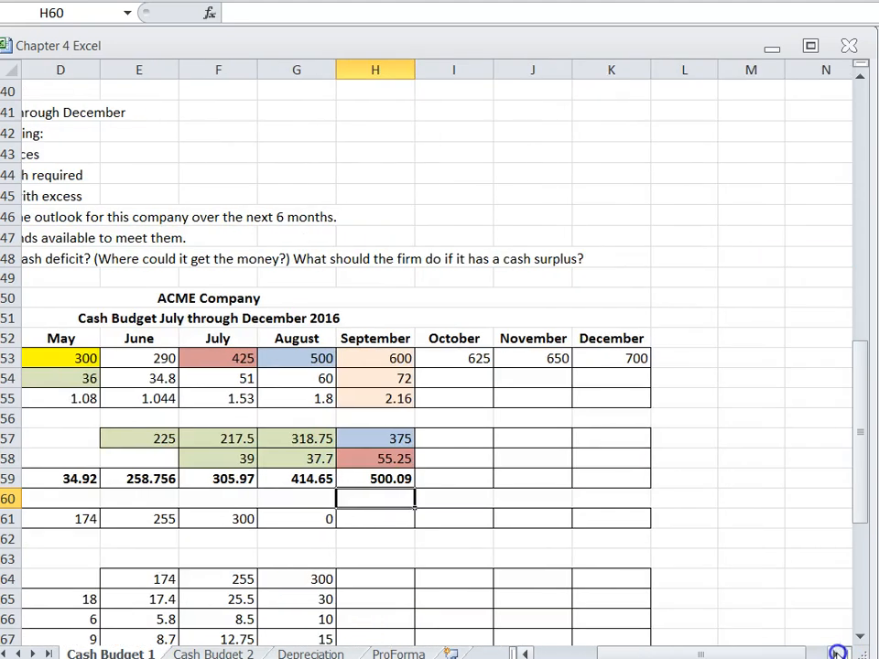
pyautogui.moveTo(379, 382); pyautogui.dragTo(414, 480)
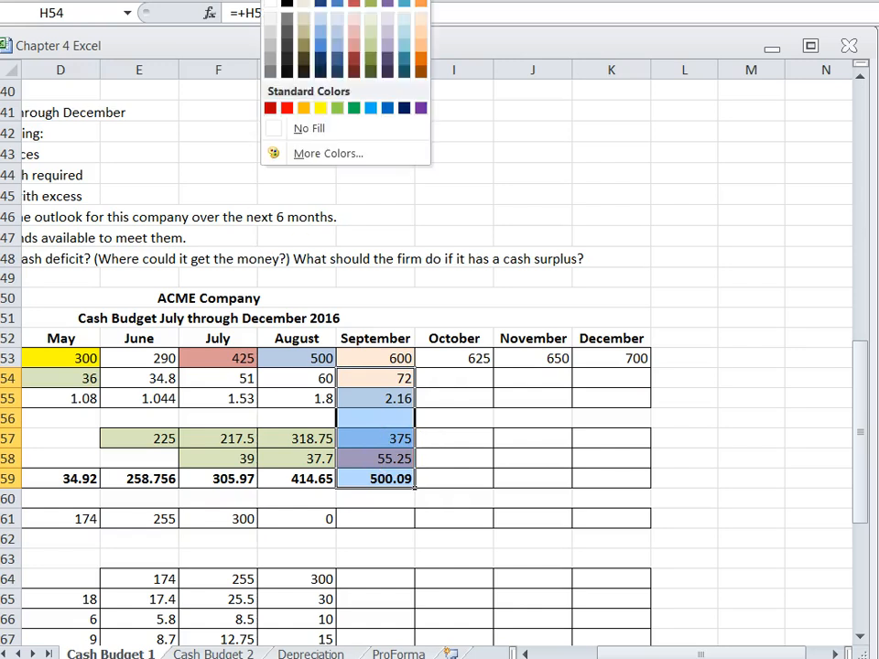
pyautogui.click(263, 125)
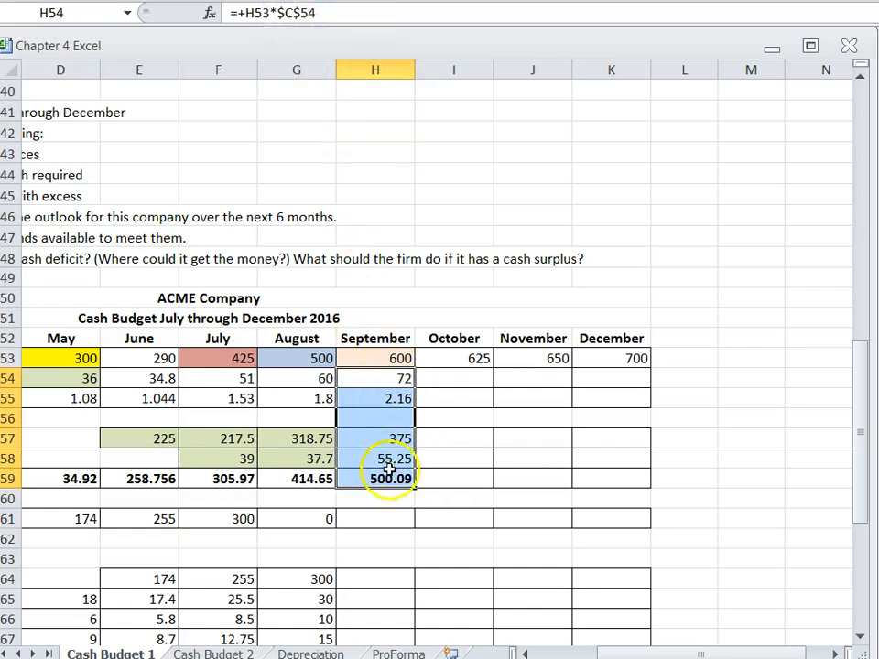
# - Extend September's cash receipts formulas H54:H59 across October, November and December to column K
pyautogui.moveTo(413, 489); pyautogui.dragTo(625, 483)
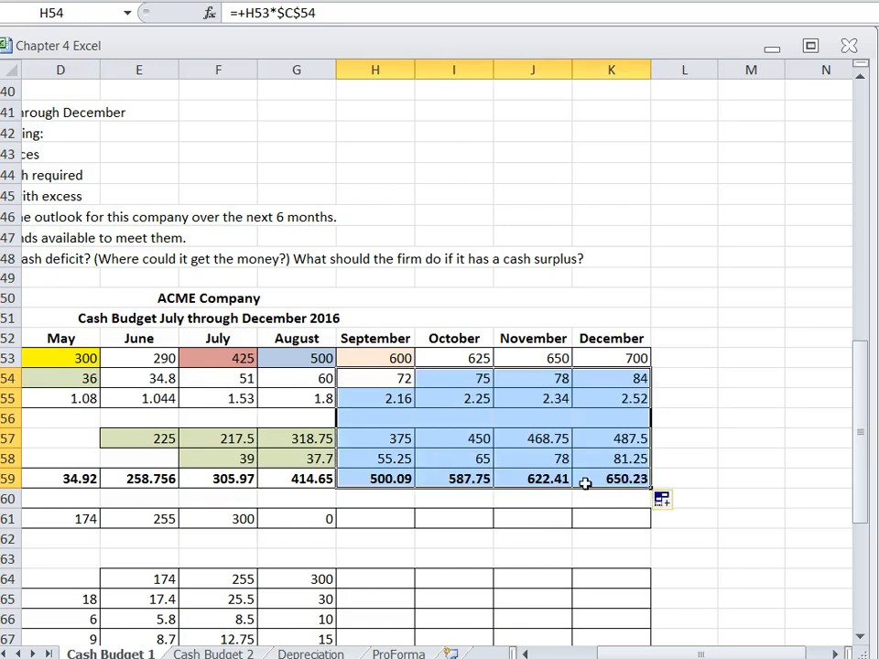
pyautogui.click(476, 522)
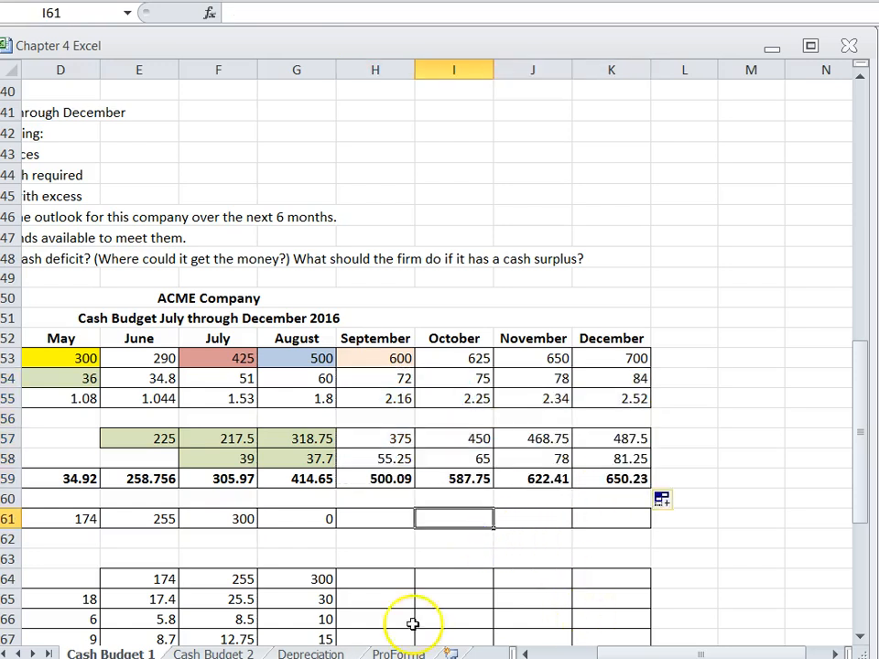
# - Review the assumption in B13 on how monthly raw-material purchases are based on expected sales
pyautogui.click(524, 652)
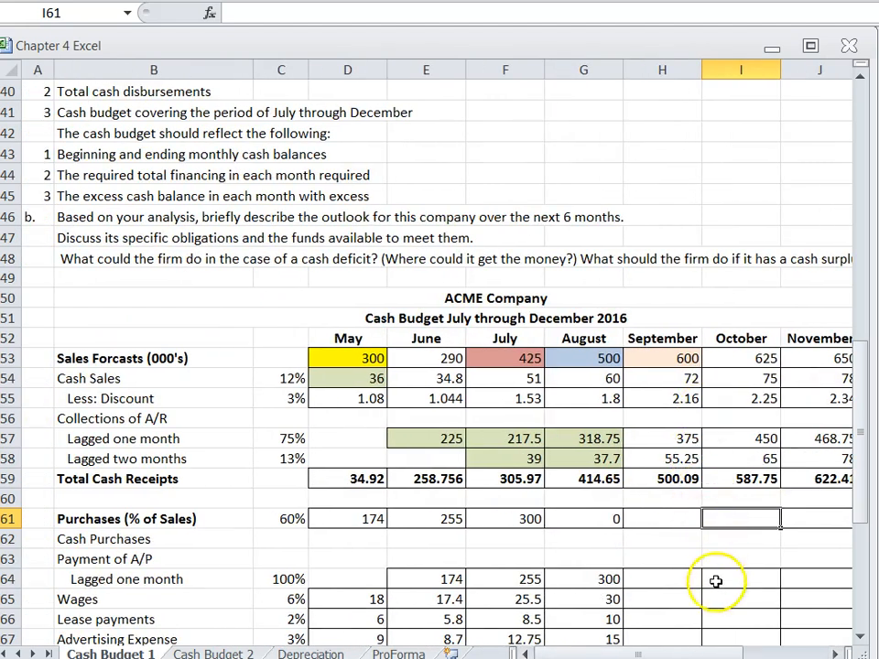
pyautogui.moveTo(739, 653)
pyautogui.mouseDown()
pyautogui.moveTo(780, 657)
pyautogui.moveTo(740, 658)
pyautogui.mouseUp()
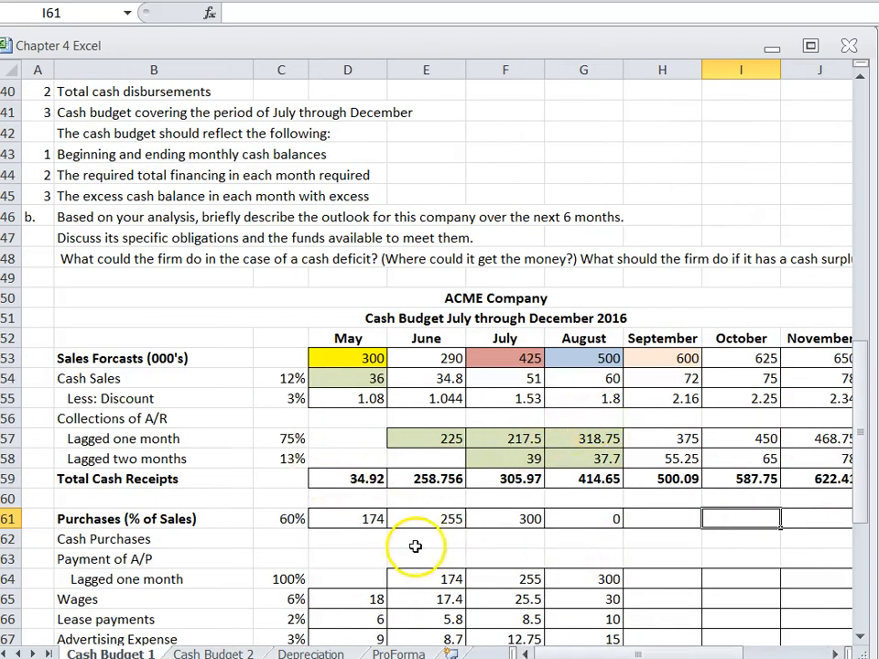
pyautogui.scroll(13, 326, 439)
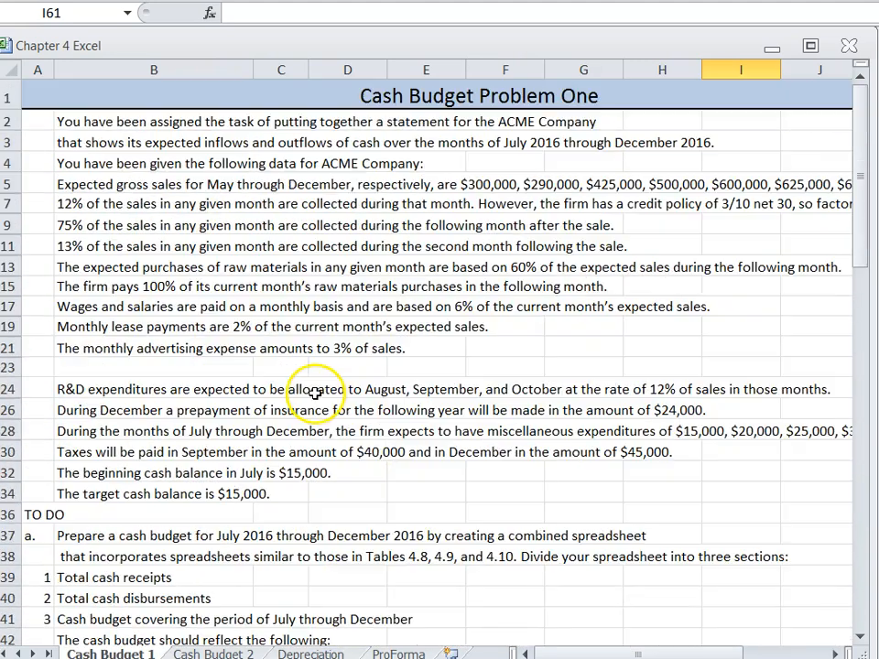
pyautogui.click(64, 266)
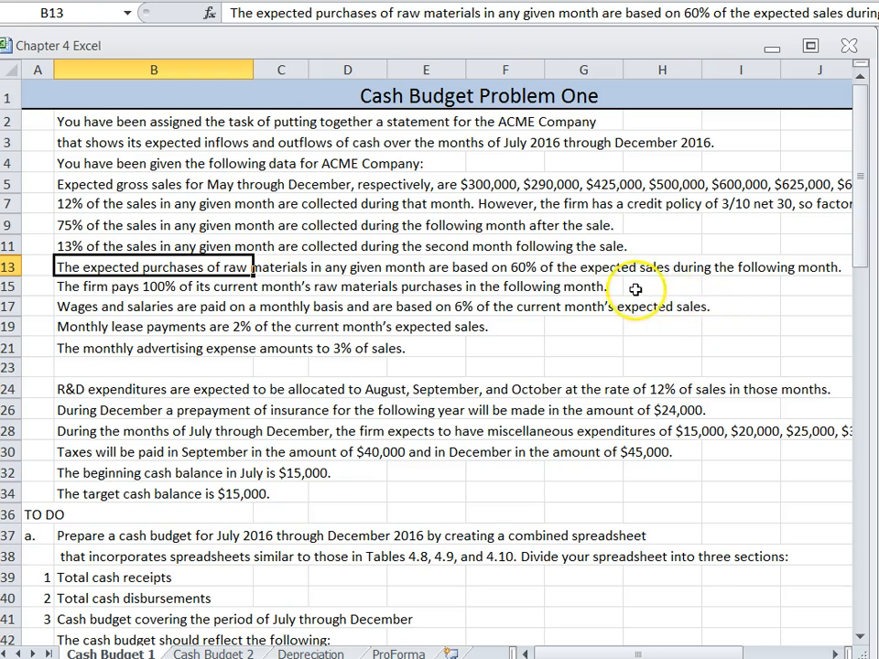
pyautogui.scroll(-10, 627, 293)
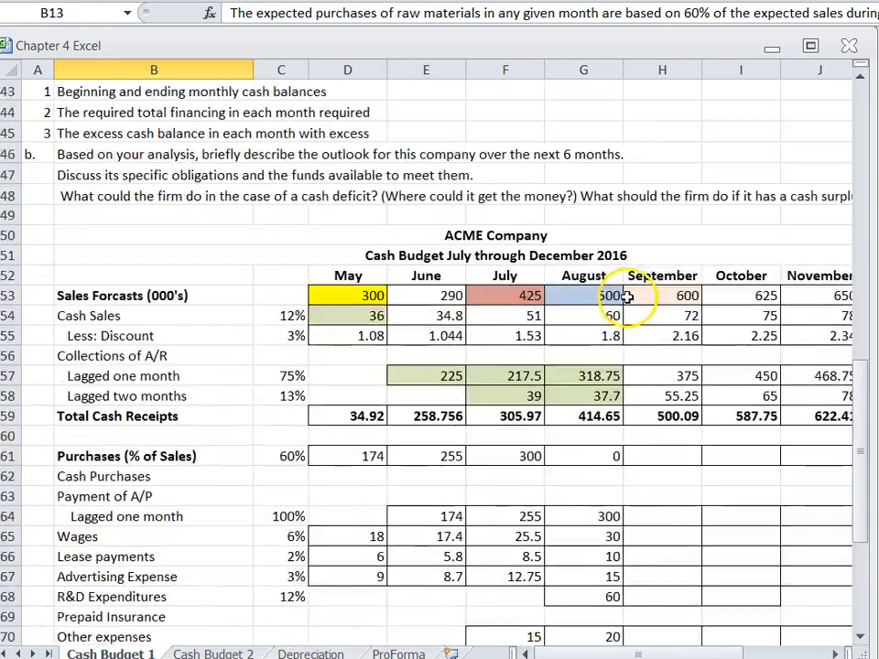
pyautogui.scroll(1, 457, 279)
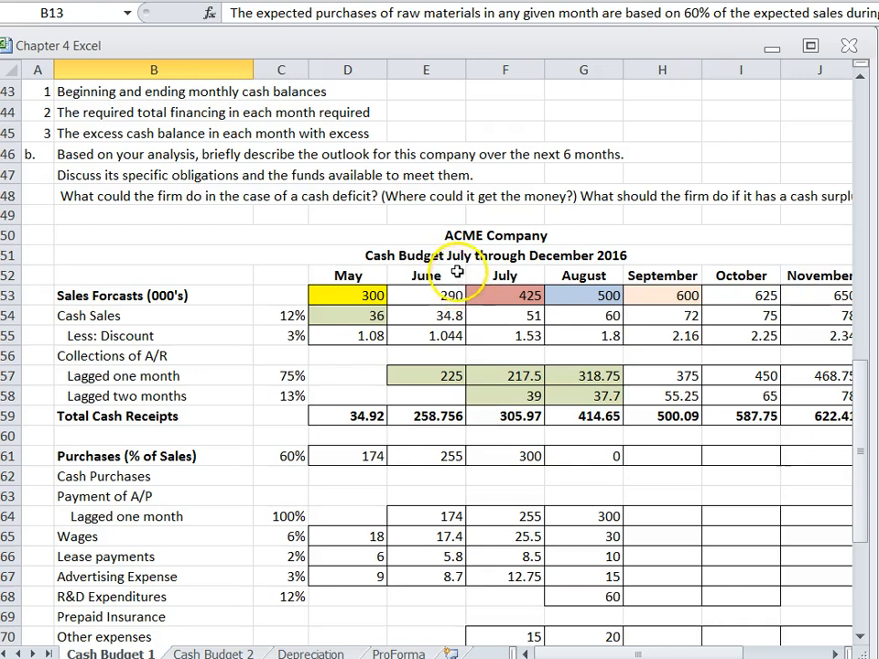
# - Calculate May's purchases in D61 from June's sales forecast and the purchases percentage with the formula +E53*C61
pyautogui.click(349, 456)
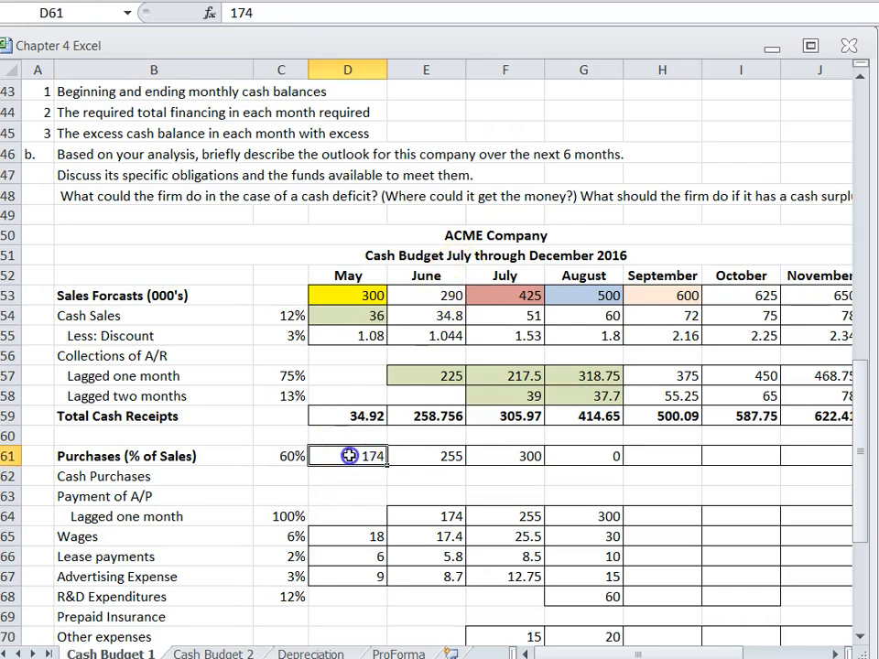
pyautogui.click(424, 295)
pyautogui.click(337, 459)
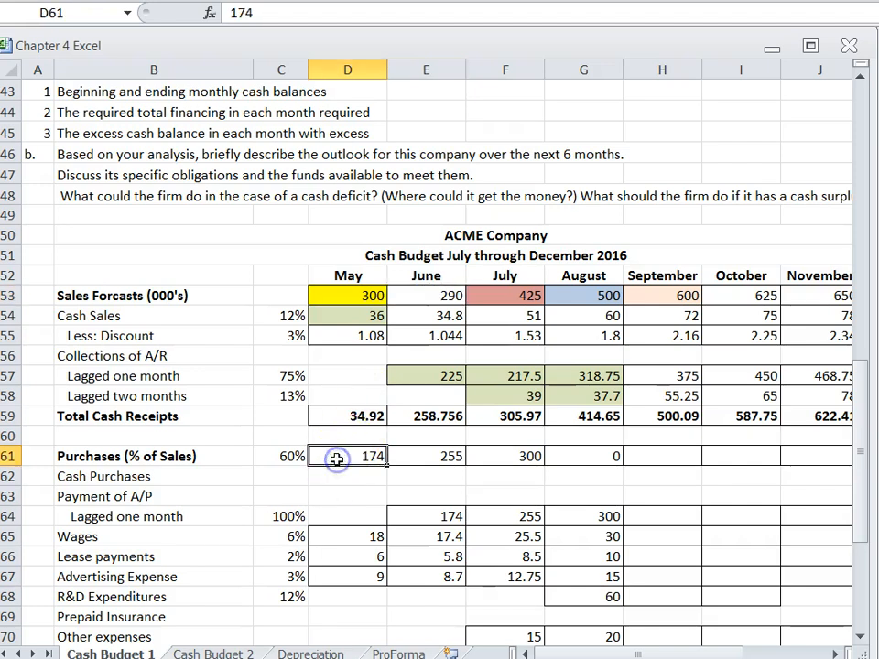
pyautogui.write('+')
pyautogui.click(443, 289)
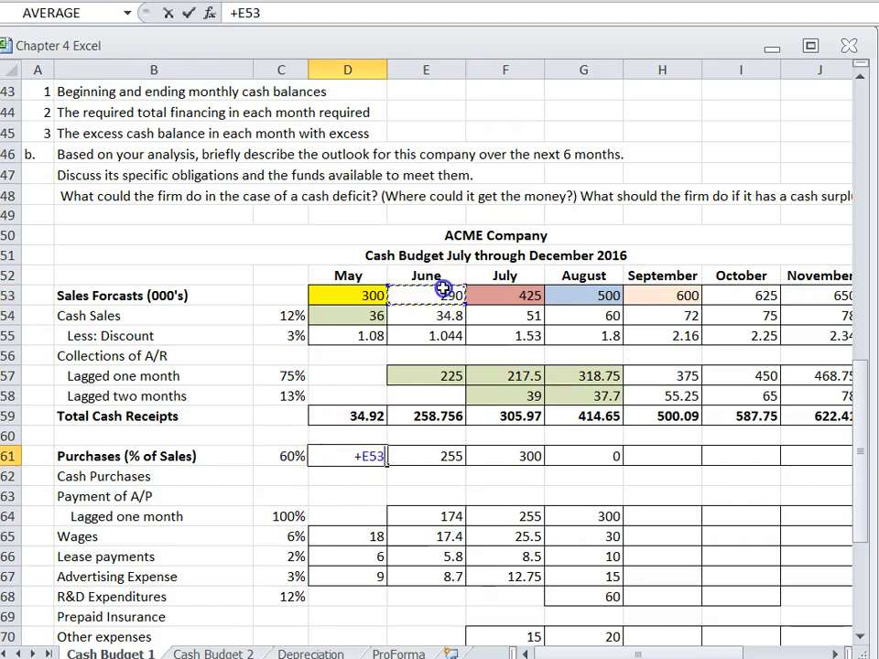
pyautogui.write('*')
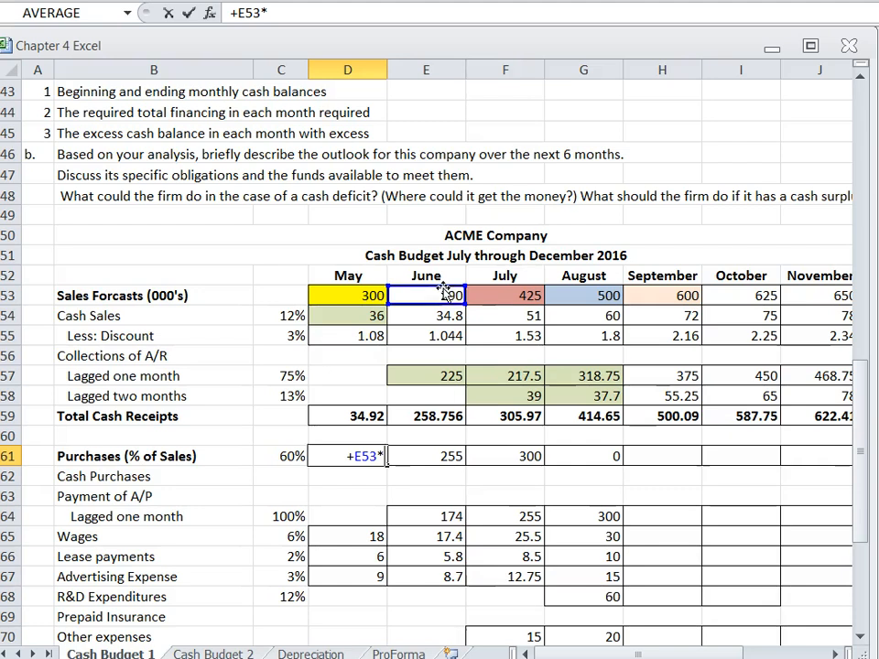
pyautogui.click(282, 454)
pyautogui.press('Return')
# - Try to fill May's purchases formula from D61 across to August in G61
pyautogui.click(348, 456)
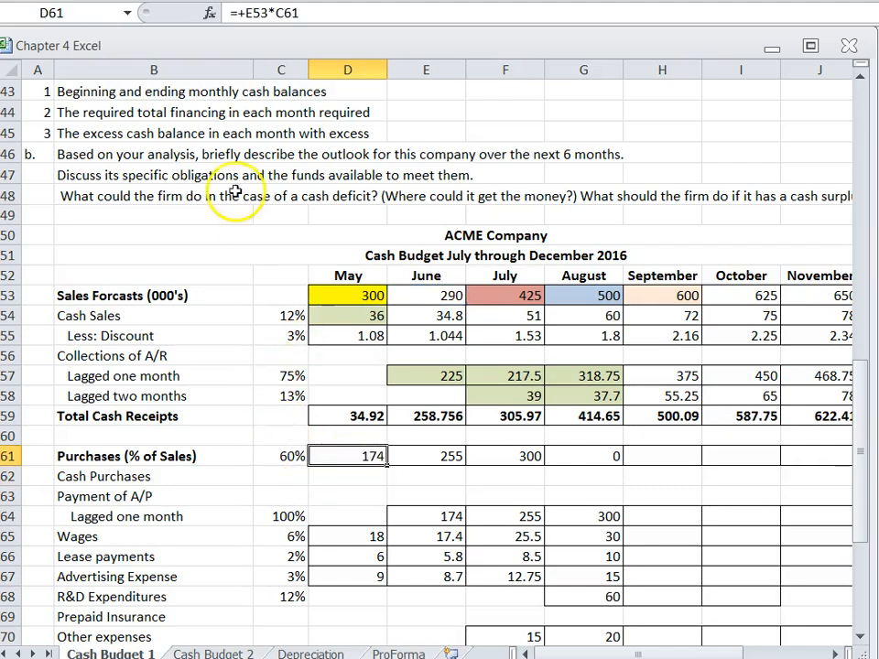
pyautogui.moveTo(388, 466); pyautogui.dragTo(518, 464)
pyautogui.moveTo(585, 463); pyautogui.dragTo(585, 462)
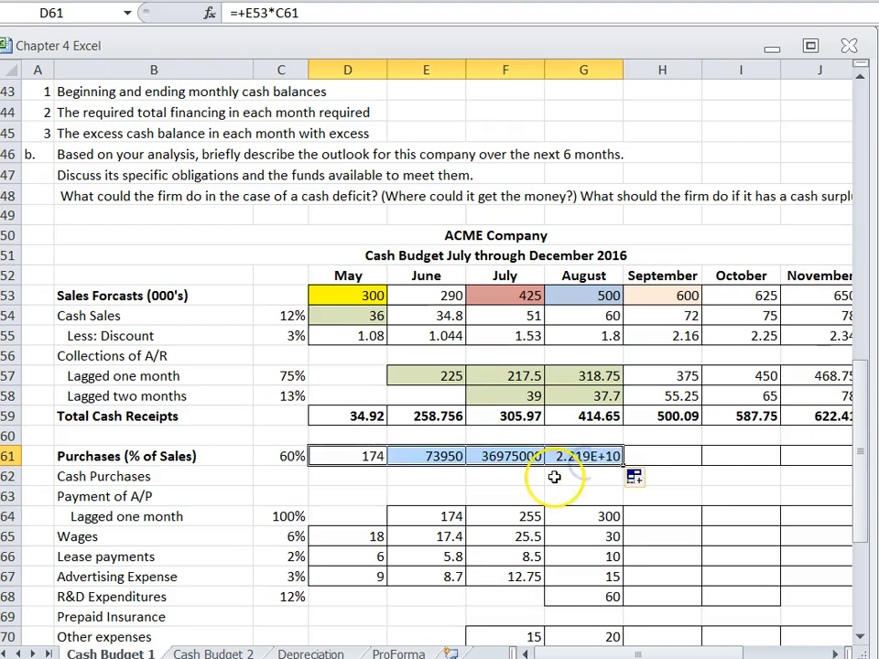
# - Make the percentage reference in D61 absolute as $C$61 and fill the purchases formula across to August in G61
pyautogui.click(341, 455)
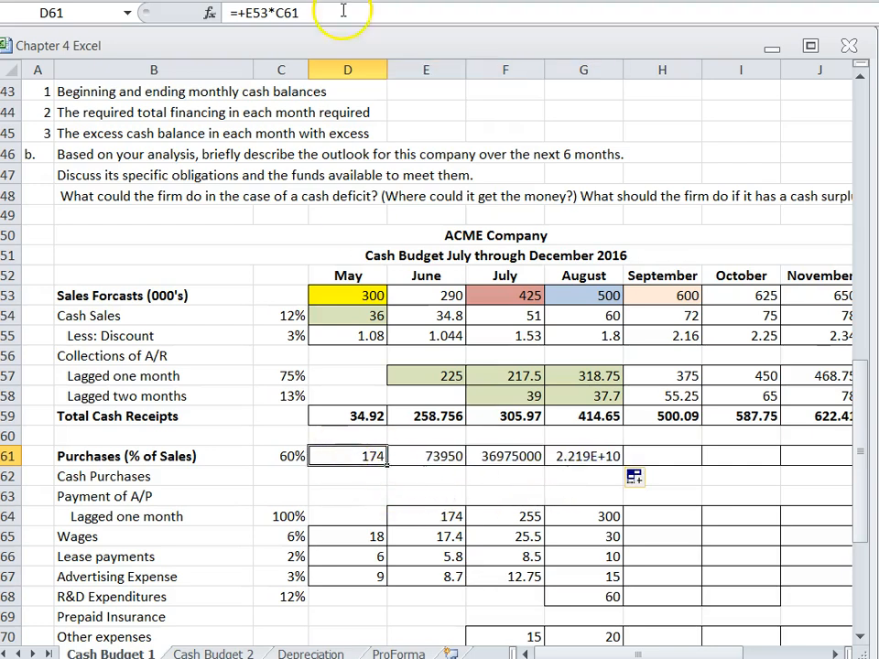
pyautogui.click(279, 12)
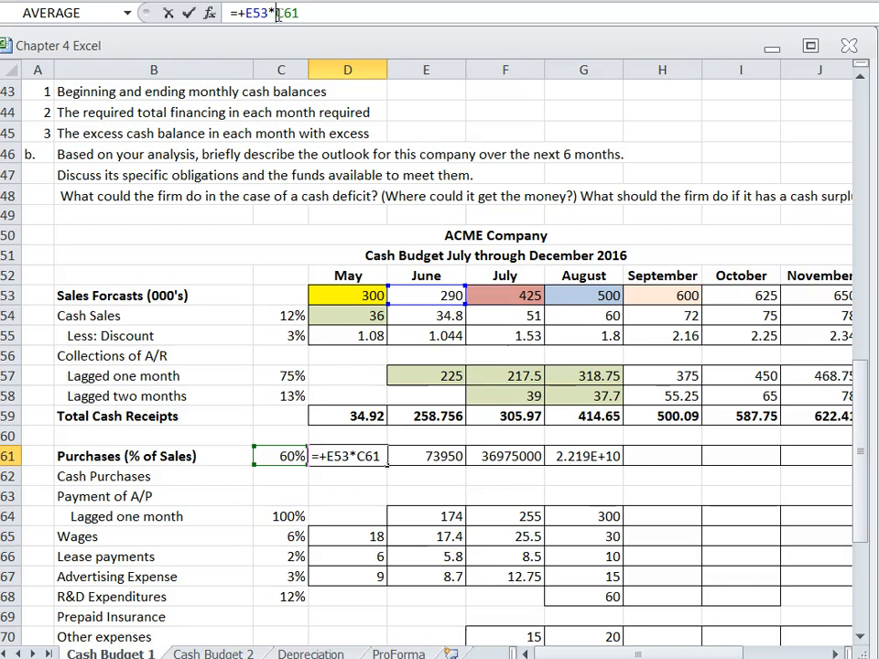
pyautogui.press('F4')
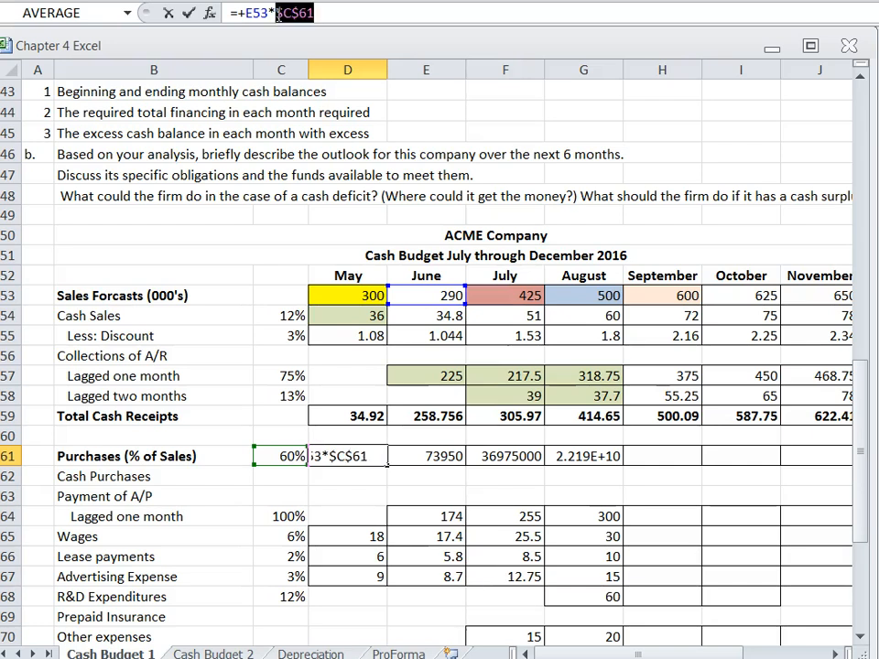
pyautogui.press('Return')
pyautogui.click(326, 448)
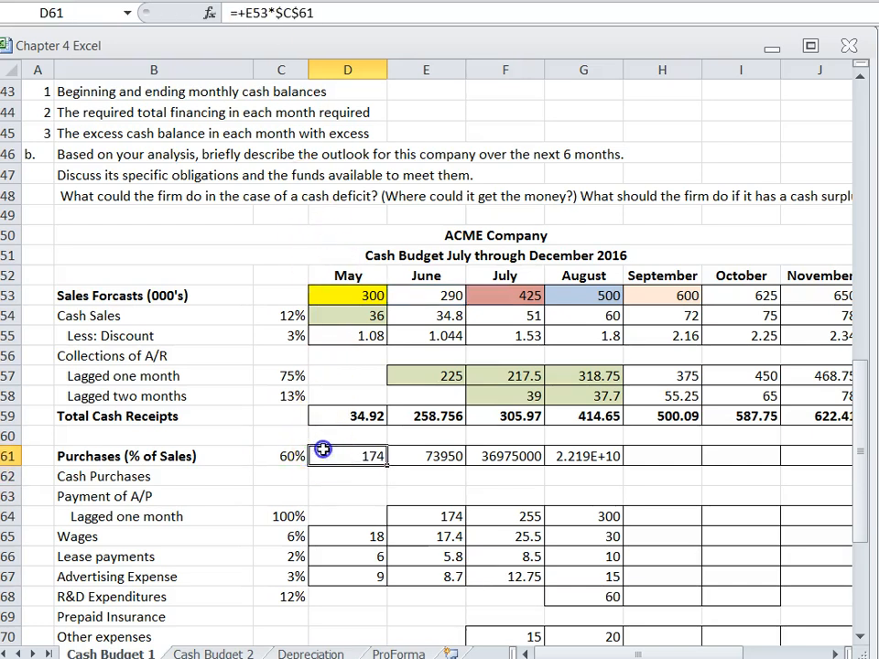
pyautogui.moveTo(398, 467); pyautogui.dragTo(589, 457)
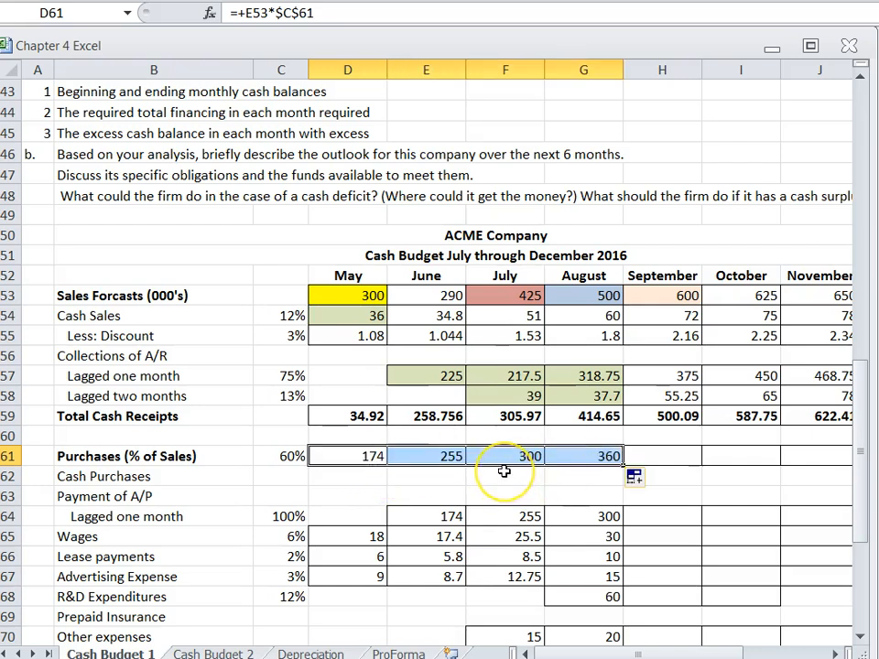
# - Remove the fill color from the May to August sales and collections range D53:G58
pyautogui.click(336, 460)
pyautogui.moveTo(338, 295); pyautogui.dragTo(586, 396)
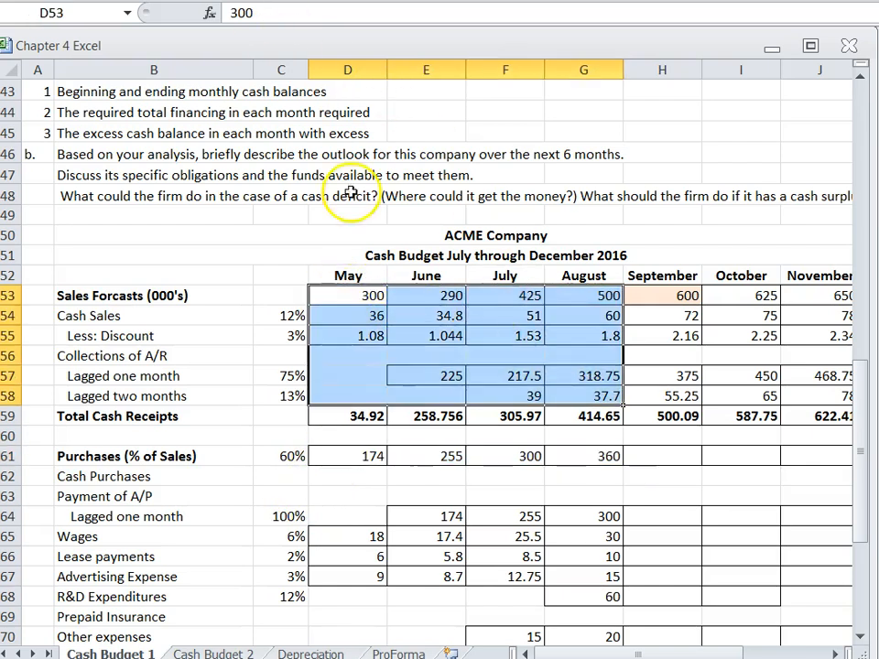
# - Shade June's sales forecast E53 and May's purchases D61 light blue to show that they are linked
pyautogui.click(348, 456)
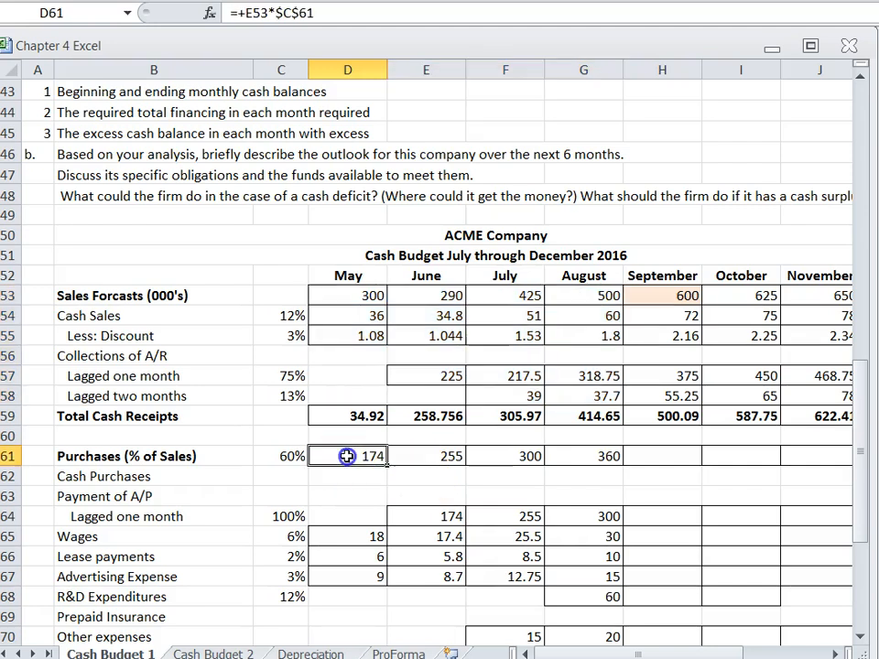
pyautogui.click(421, 295)
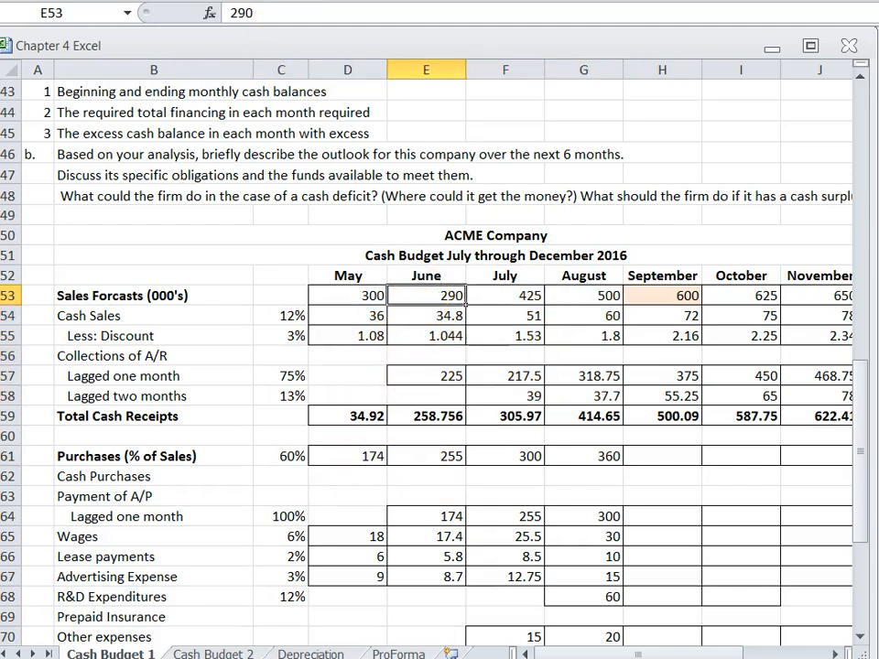
pyautogui.click(324, 19)
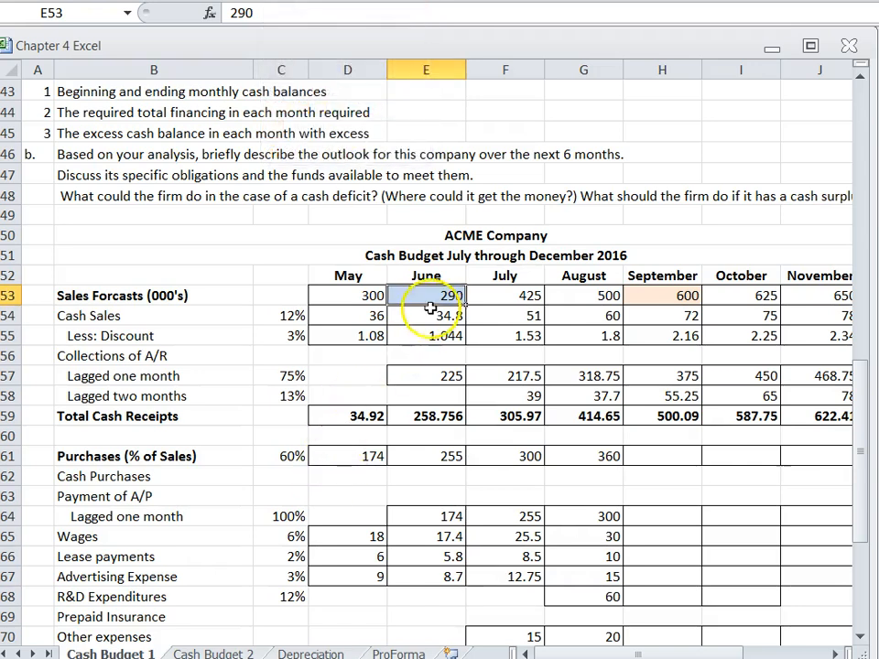
pyautogui.click(328, 455)
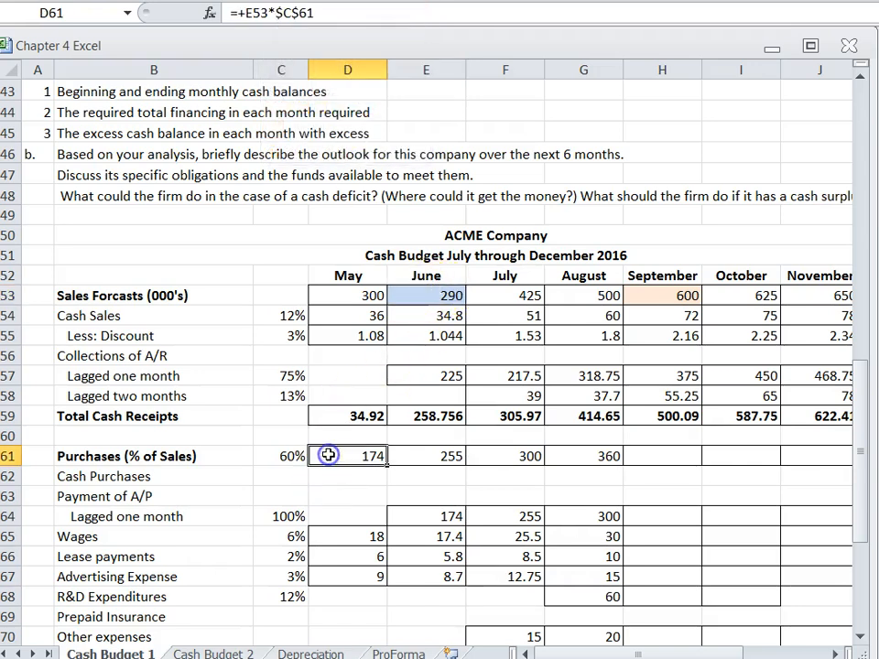
pyautogui.click(323, 4)
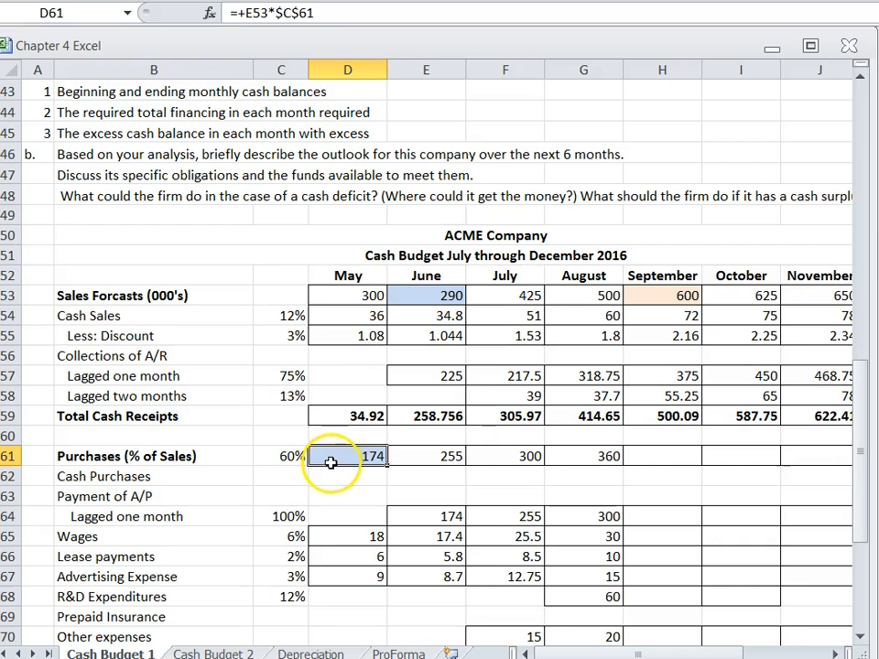
# - Shade July's sales forecast F53 and June's purchases E61 light green as a matching pair
pyautogui.click(505, 295)
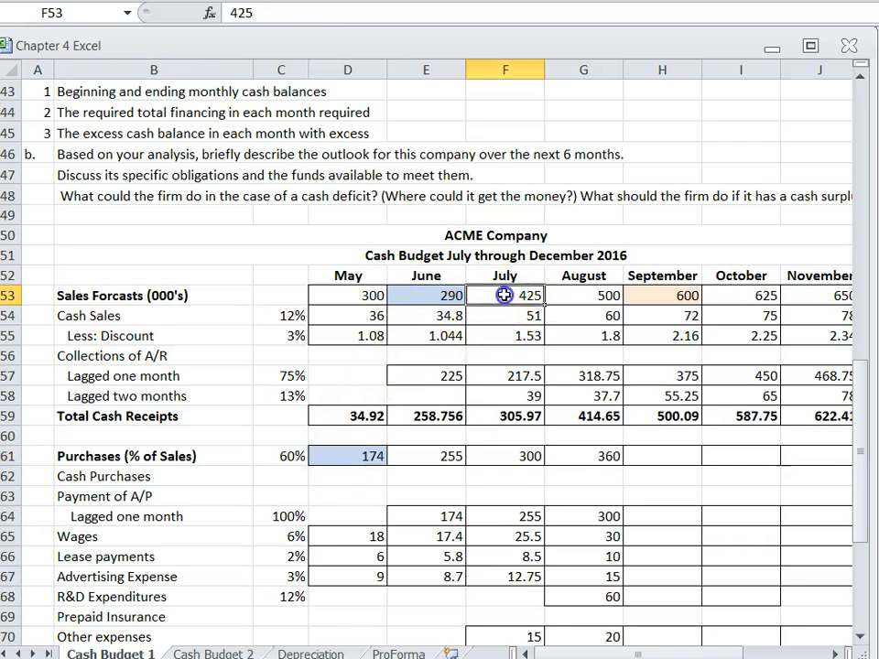
pyautogui.click(275, 2)
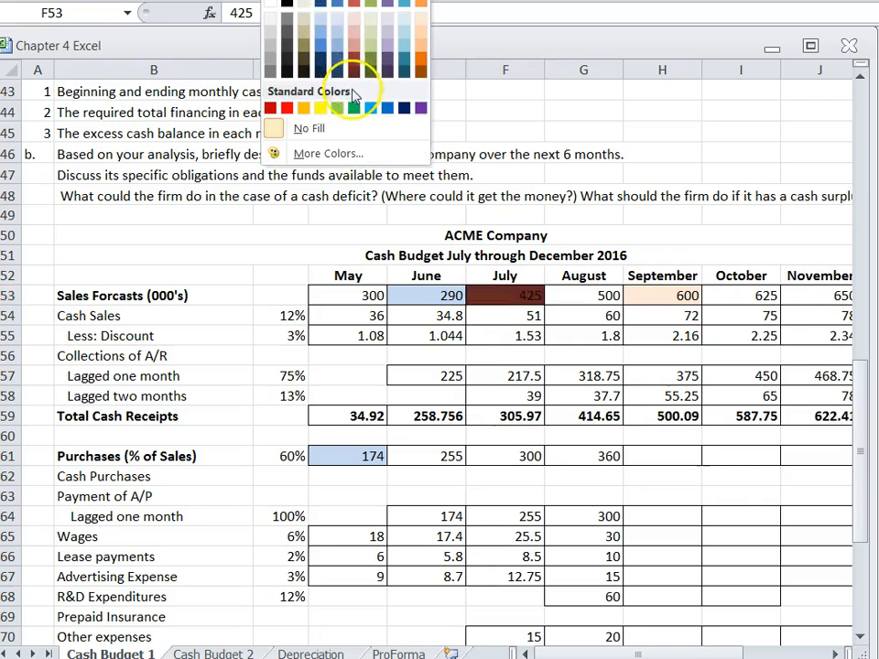
pyautogui.click(496, 297)
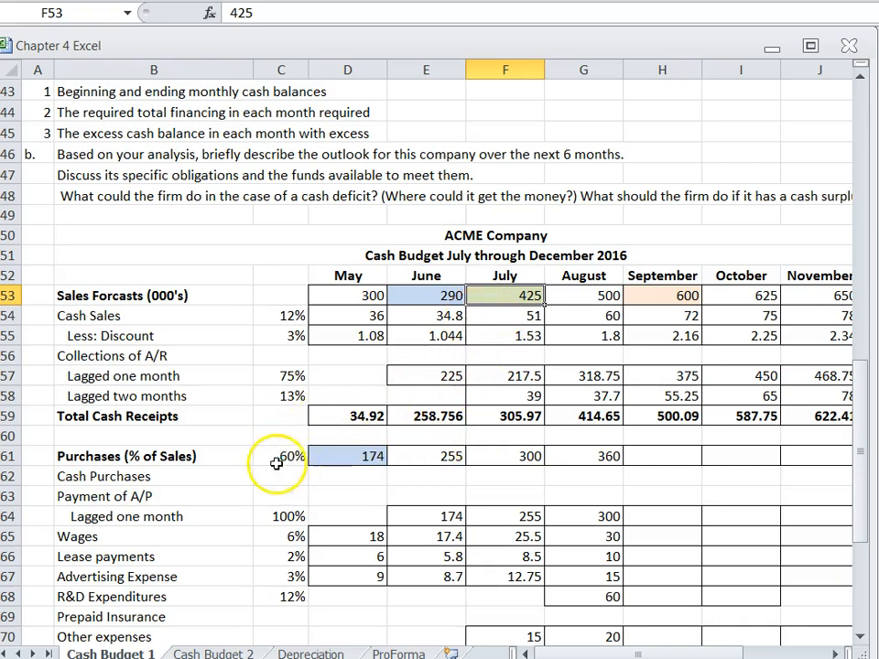
pyautogui.click(416, 460)
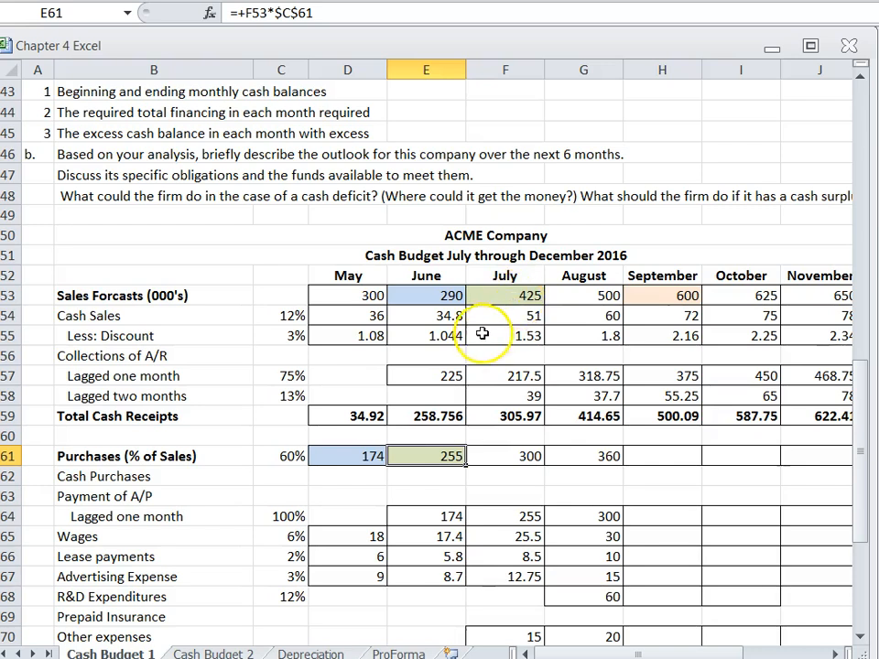
# - Reread the raw-material purchases assumption in row 13 against the purchases row of the budget
pyautogui.click(584, 295)
pyautogui.scroll(12, 97, 462)
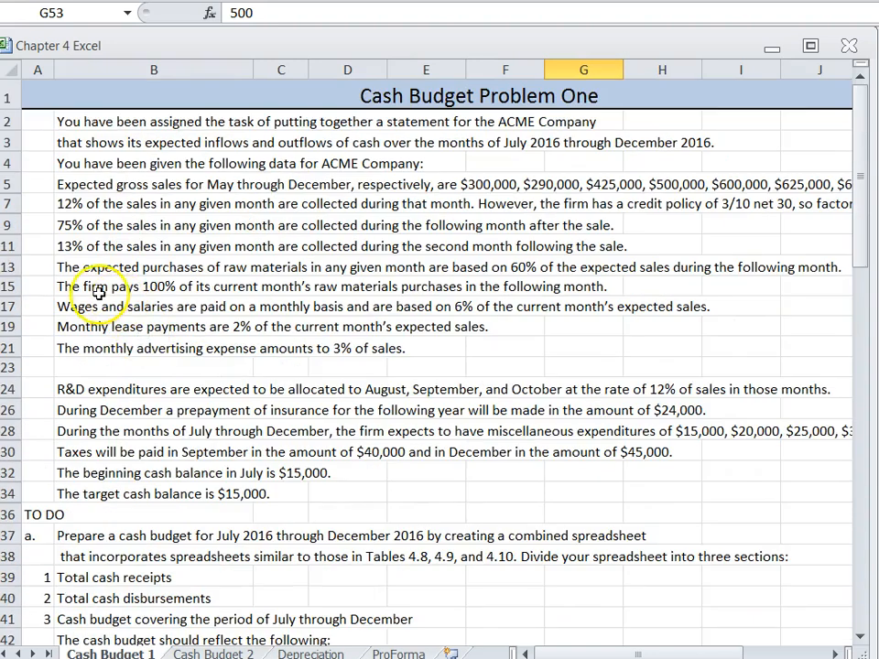
pyautogui.moveTo(65, 266); pyautogui.dragTo(795, 268)
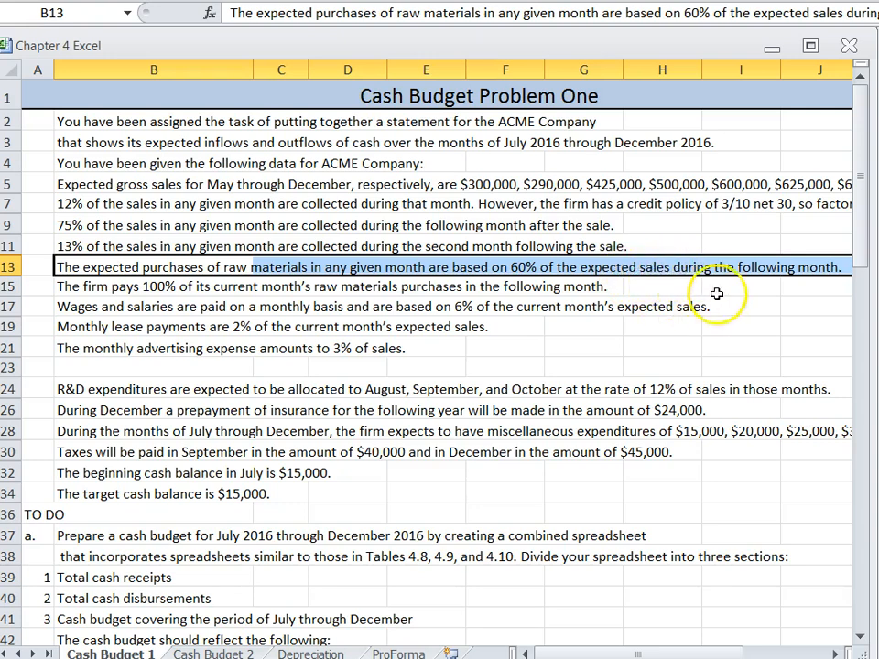
pyautogui.click(549, 352)
pyautogui.scroll(-2, 442, 362)
pyautogui.scroll(-12, 442, 363)
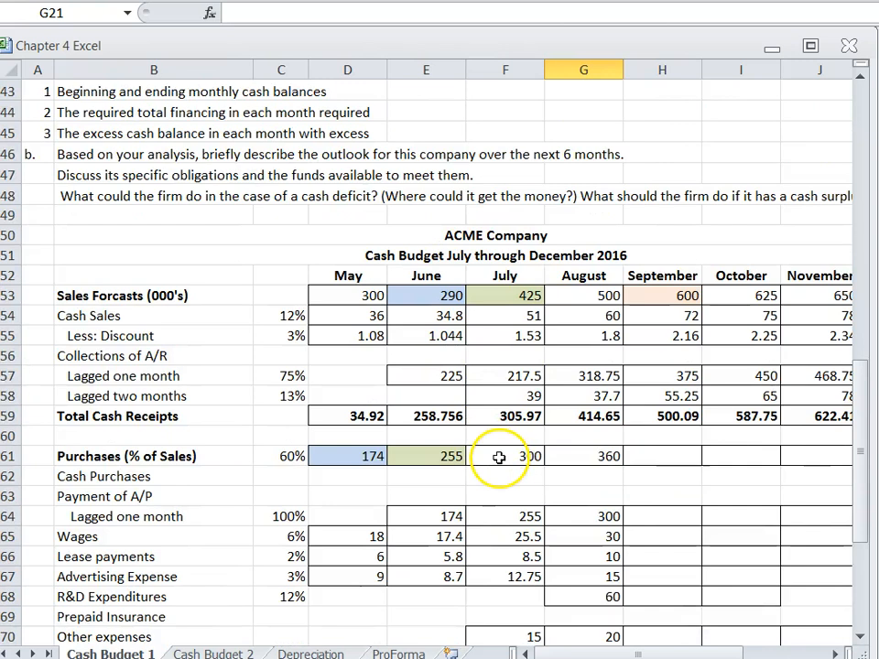
# - Shade July's purchases cell F61 light red
pyautogui.click(495, 456)
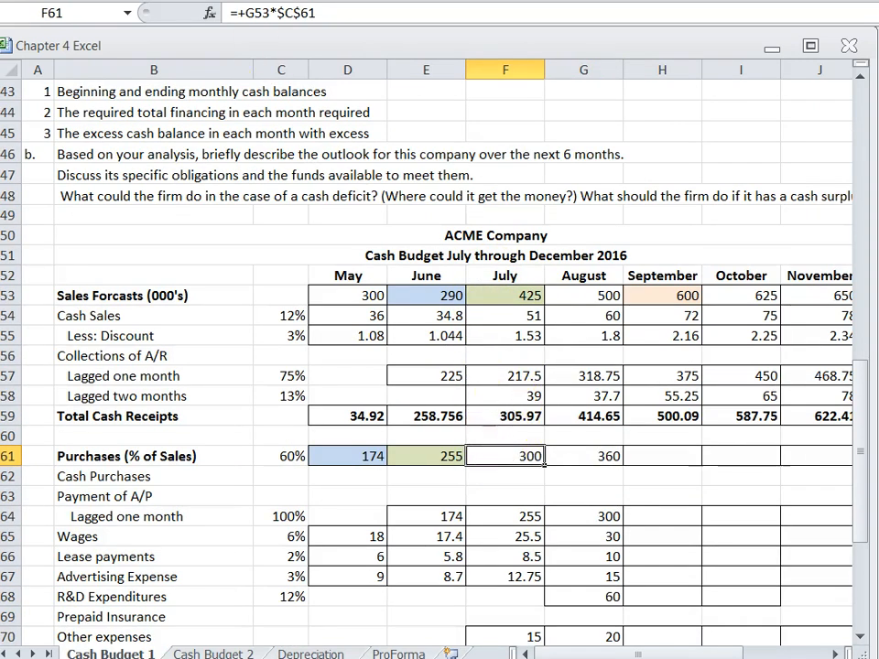
pyautogui.click(288, 0)
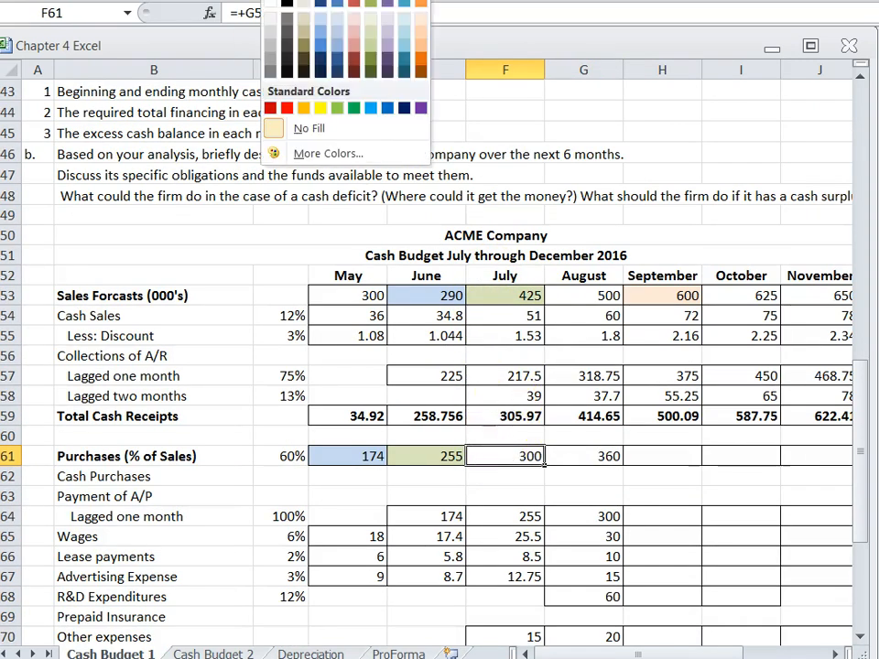
pyautogui.click(357, 35)
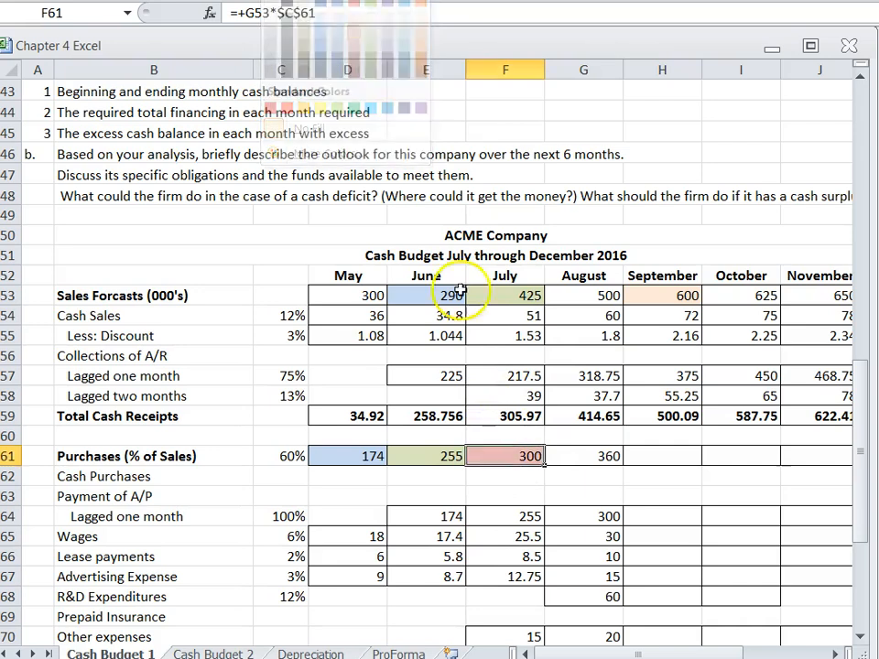
# - Shade August's sales forecast G53 light red to match July's purchases in F61
pyautogui.click(582, 293)
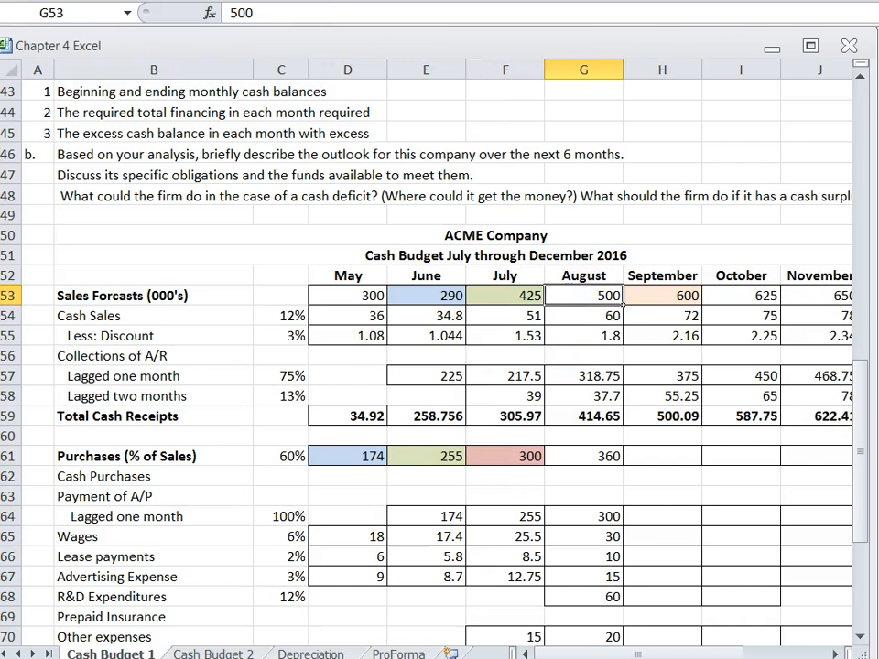
pyautogui.click(273, 0)
pyautogui.click(563, 492)
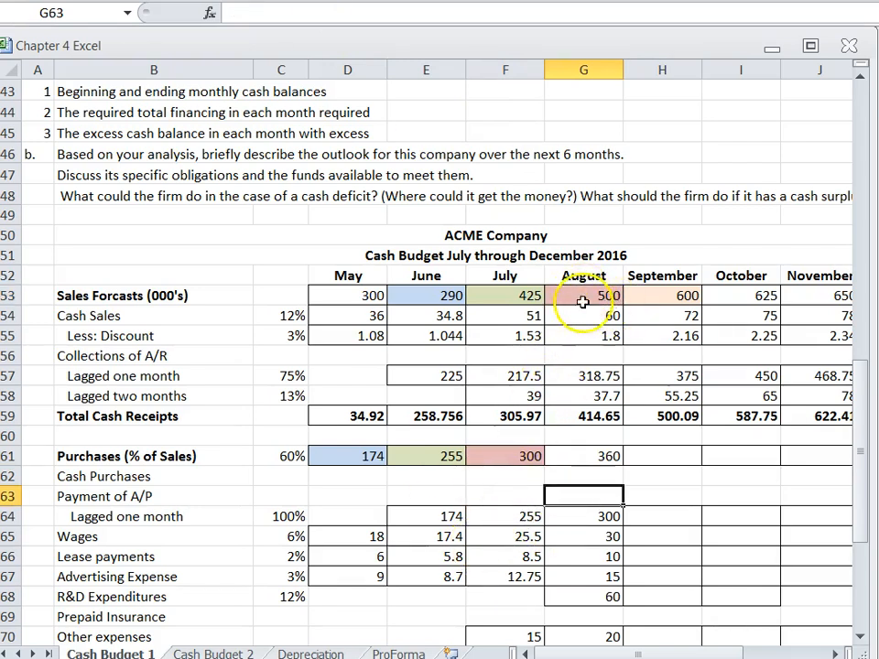
pyautogui.click(505, 456)
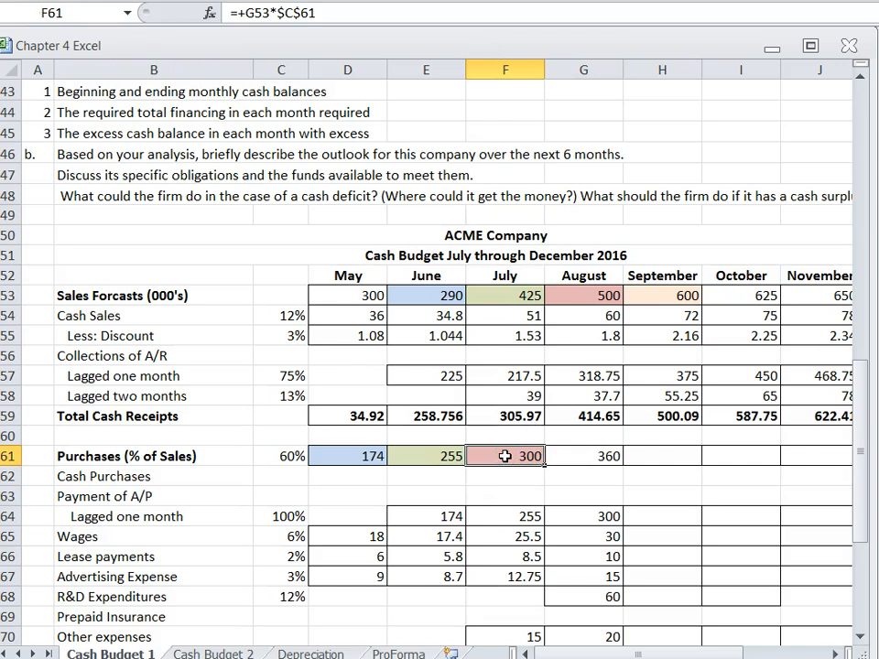
pyautogui.click(584, 297)
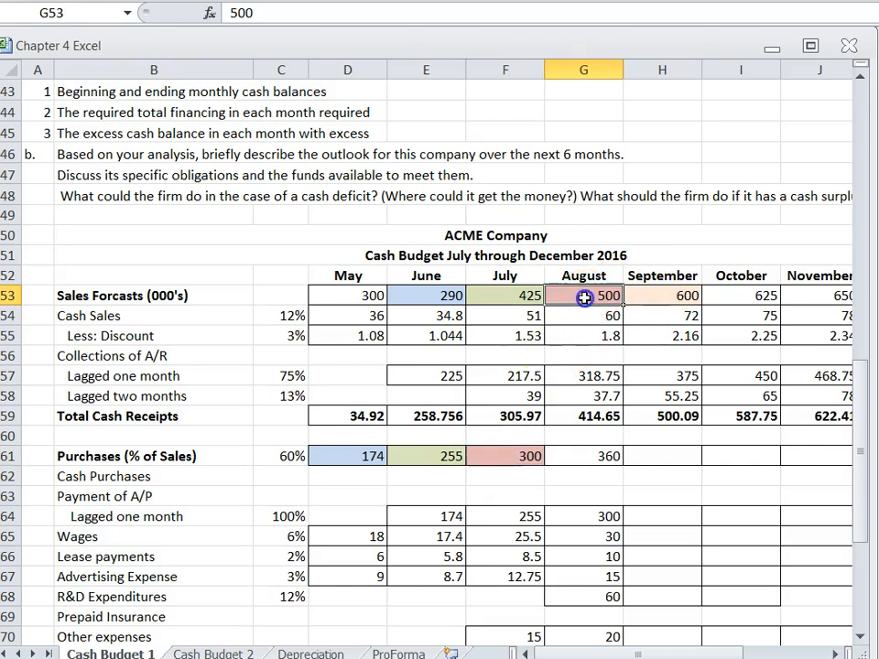
# - Shade September's sales forecast H53 and August's purchases G61 orange as a matching pair
pyautogui.click(632, 297)
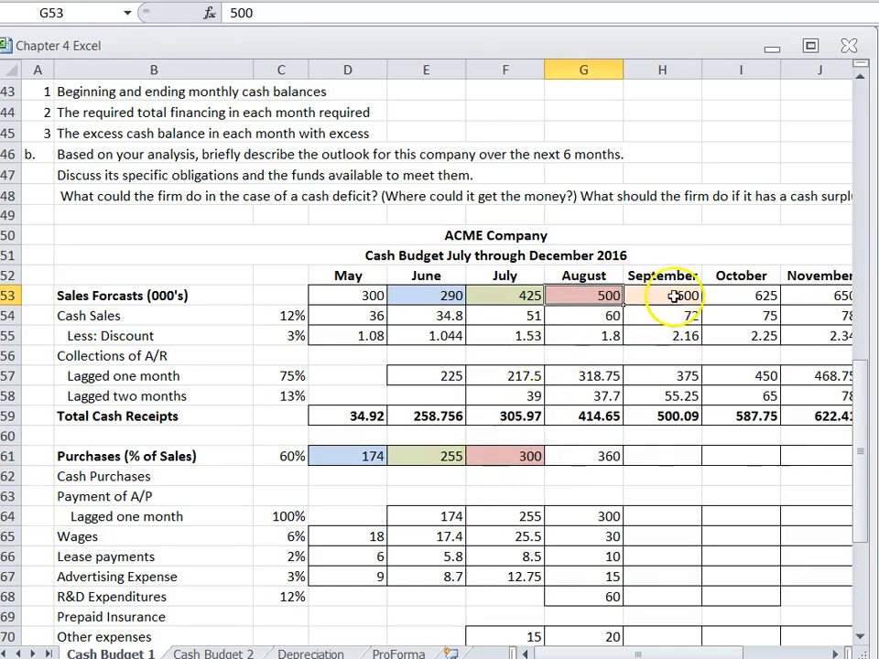
pyautogui.click(290, 1)
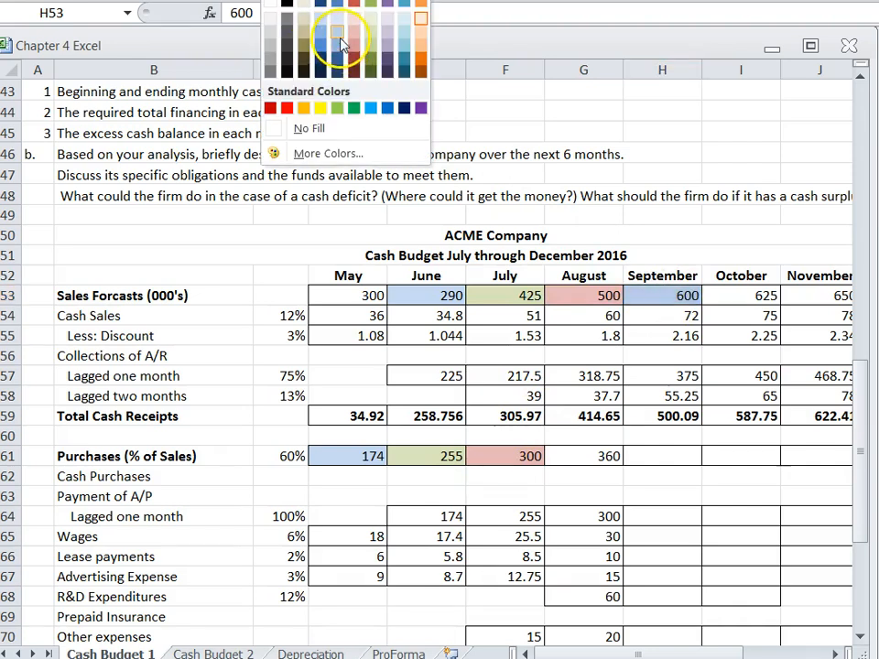
pyautogui.click(419, 36)
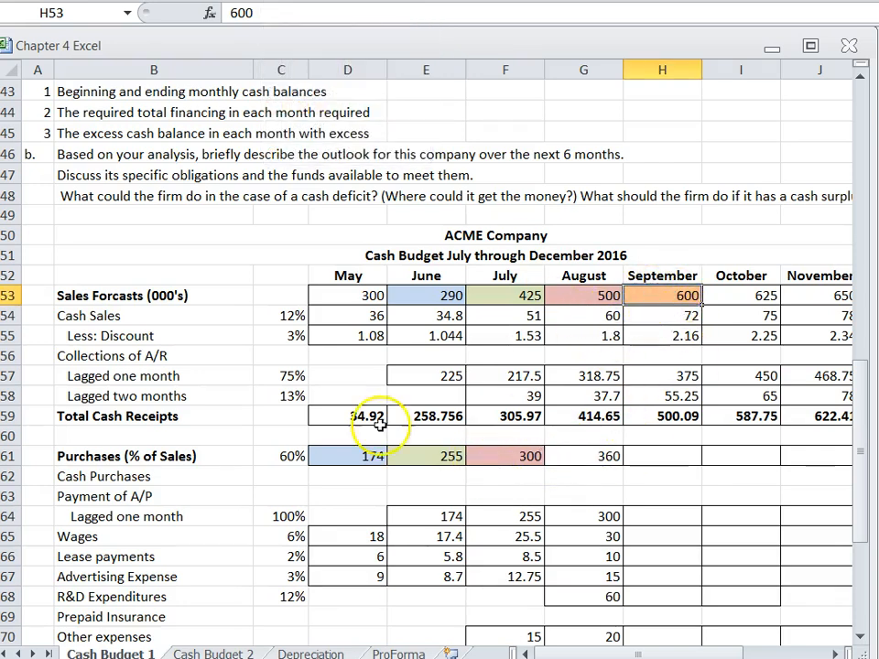
pyautogui.click(579, 455)
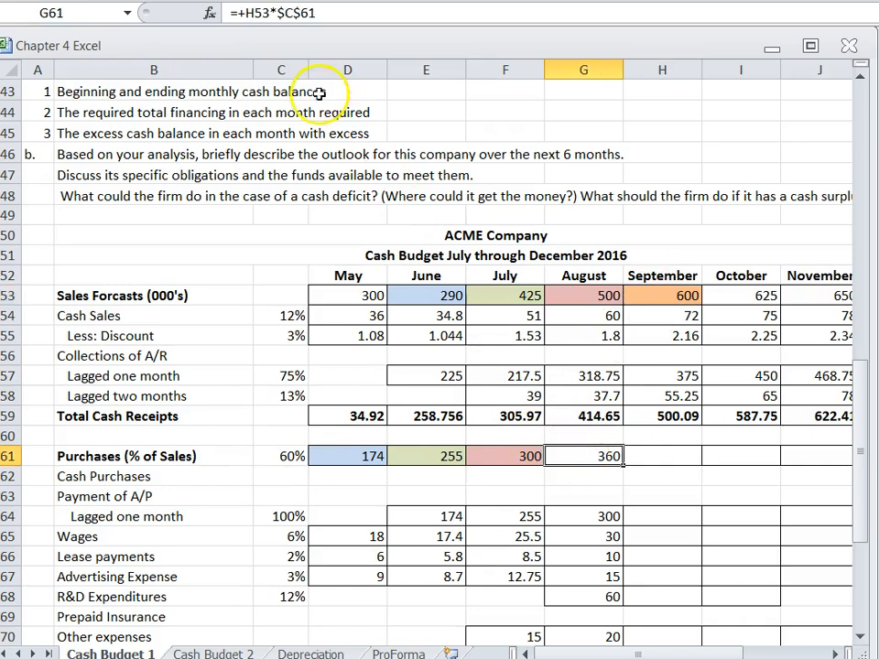
pyautogui.click(220, 1)
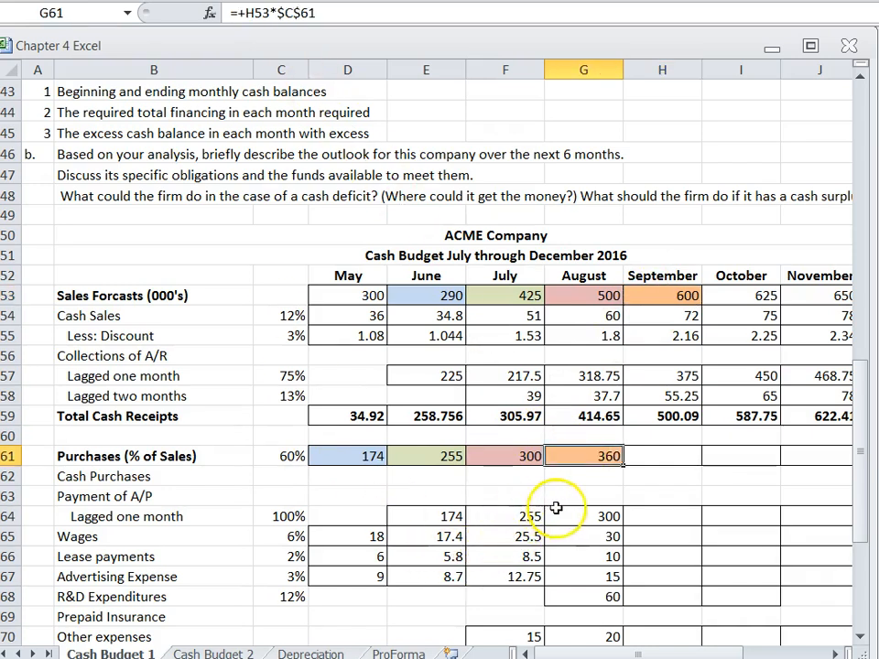
pyautogui.click(617, 492)
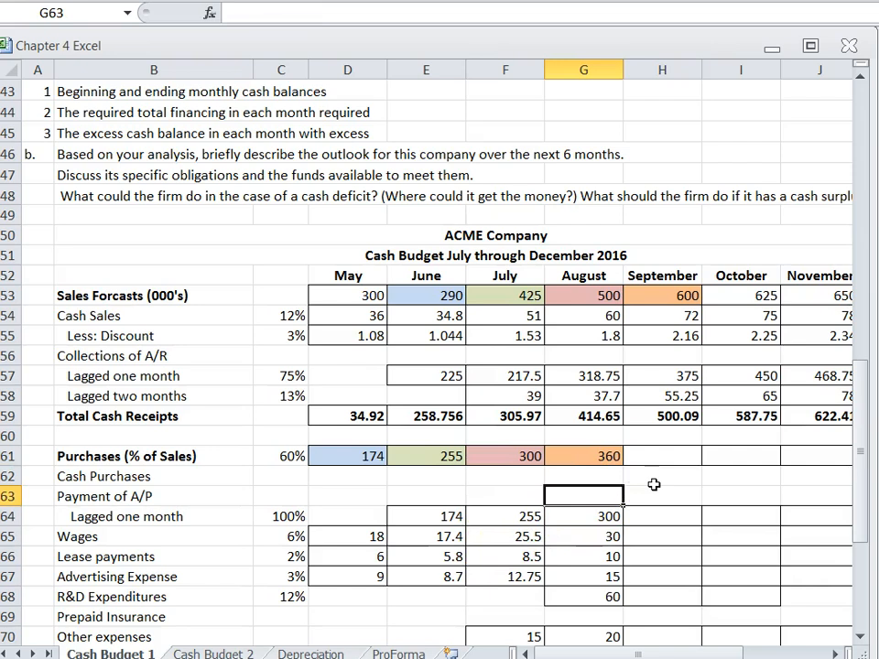
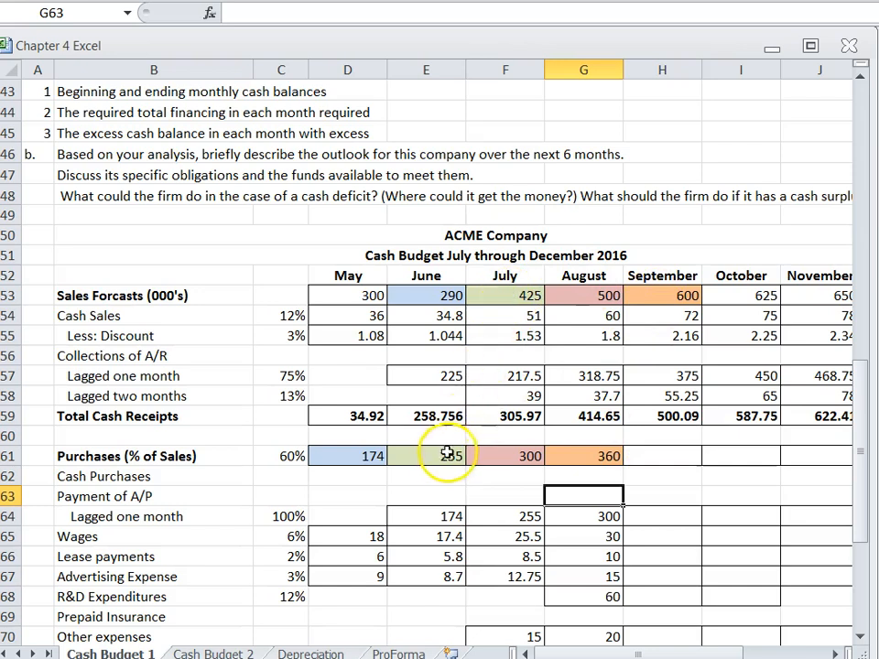
# - Compare the May, June and July purchases formulas with the following months' sales forecasts and the purchases percentage in C61
pyautogui.click(358, 455)
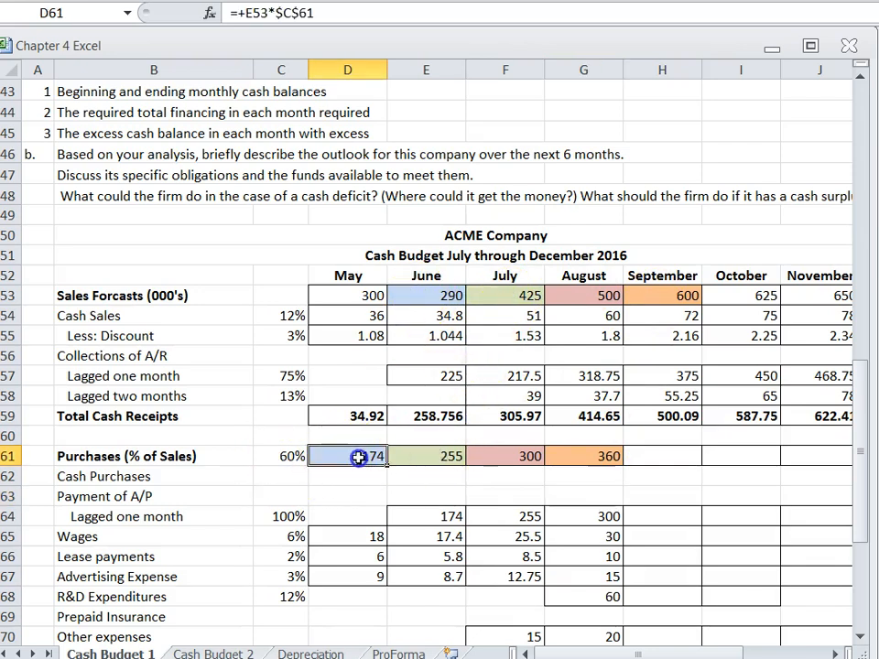
pyautogui.click(279, 455)
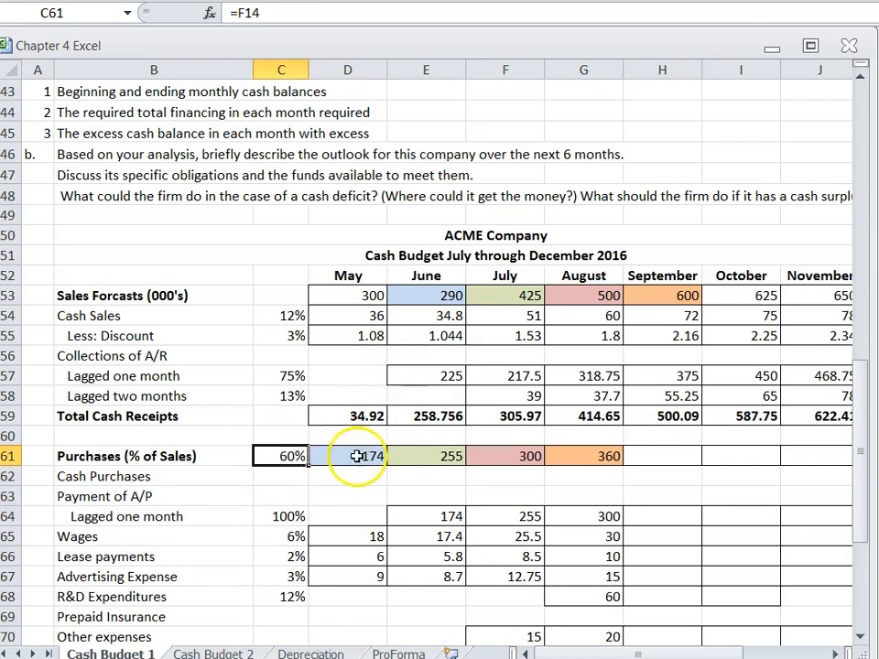
pyautogui.click(356, 457)
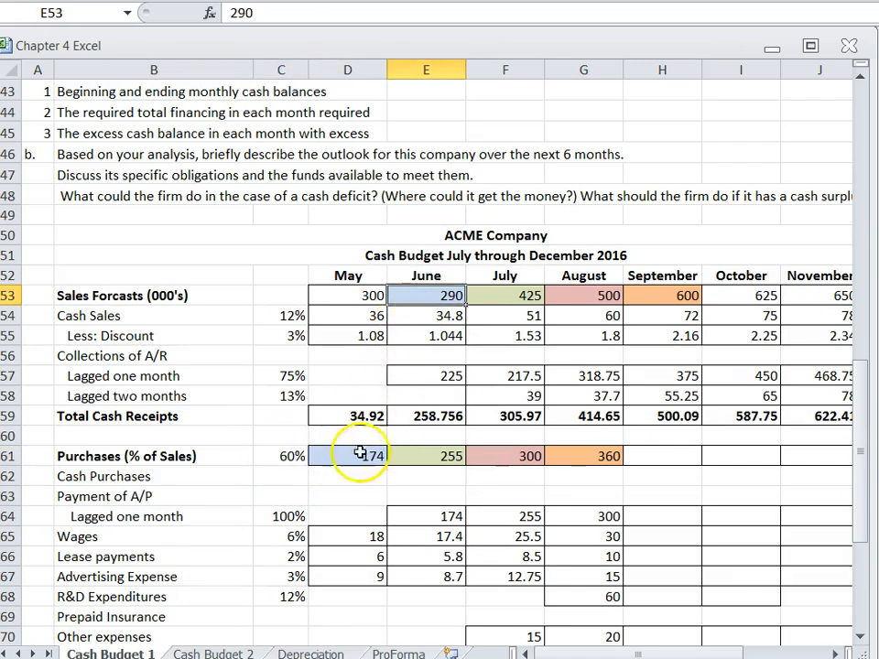
pyautogui.click(354, 458)
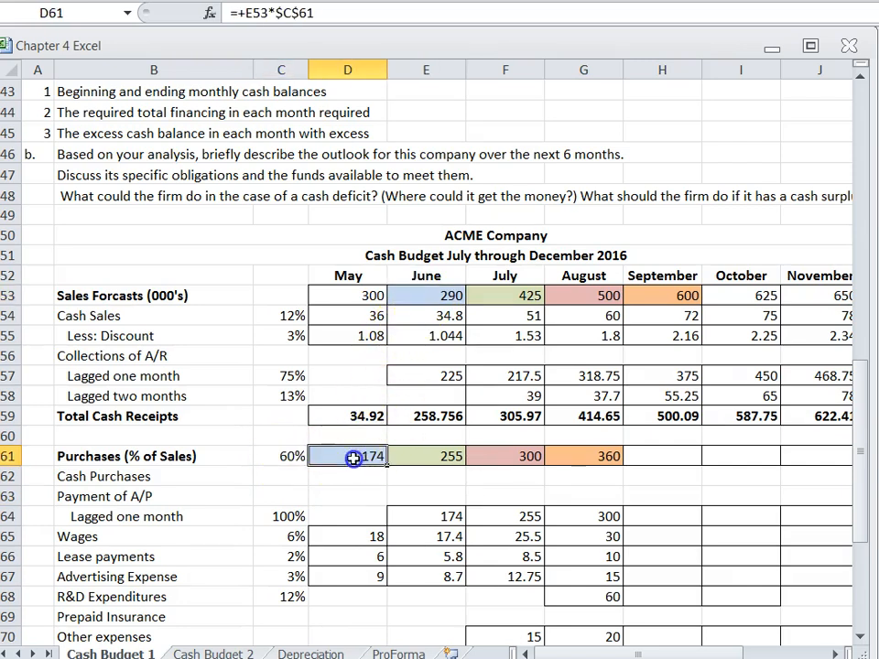
pyautogui.click(517, 296)
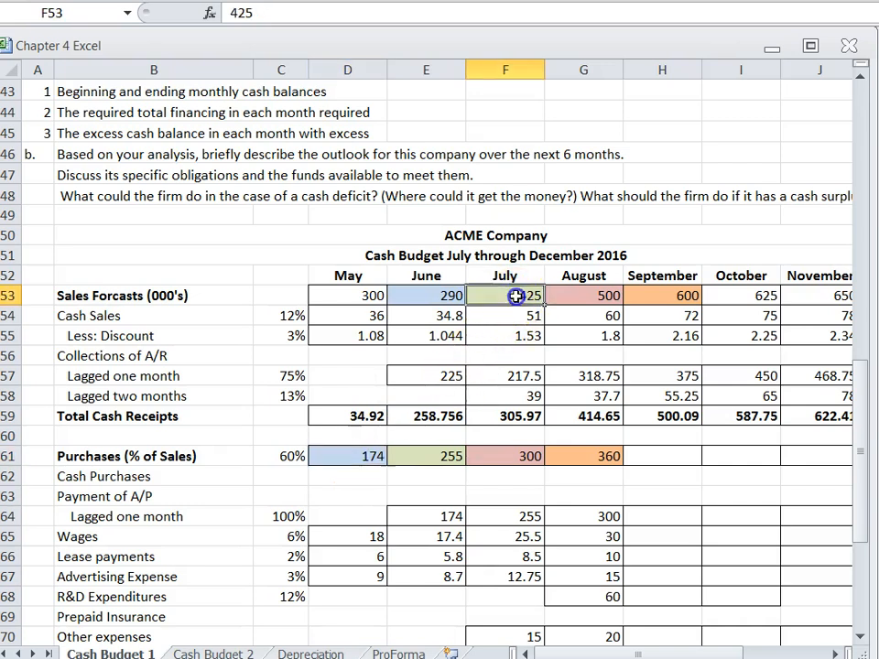
pyautogui.click(430, 460)
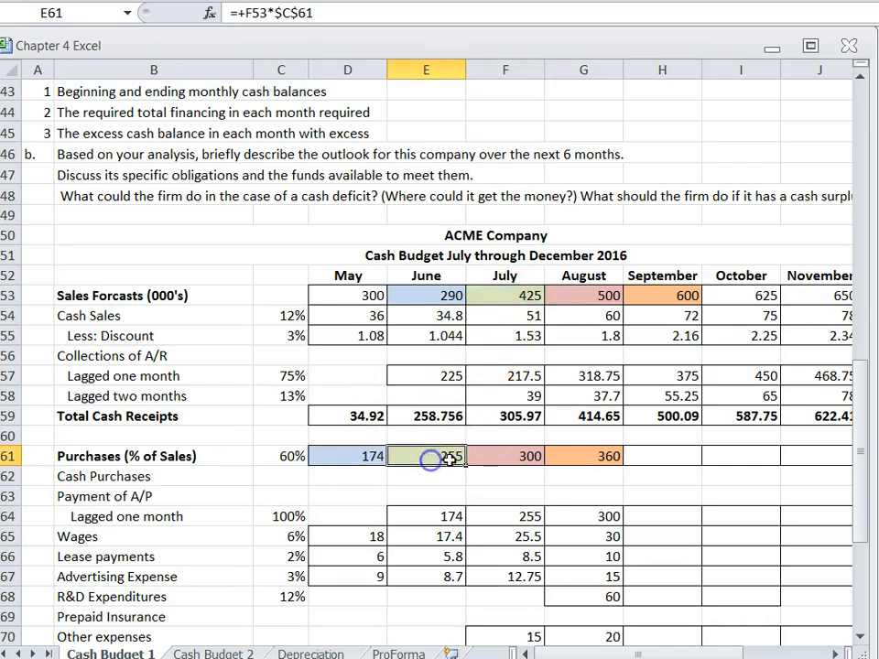
pyautogui.click(605, 295)
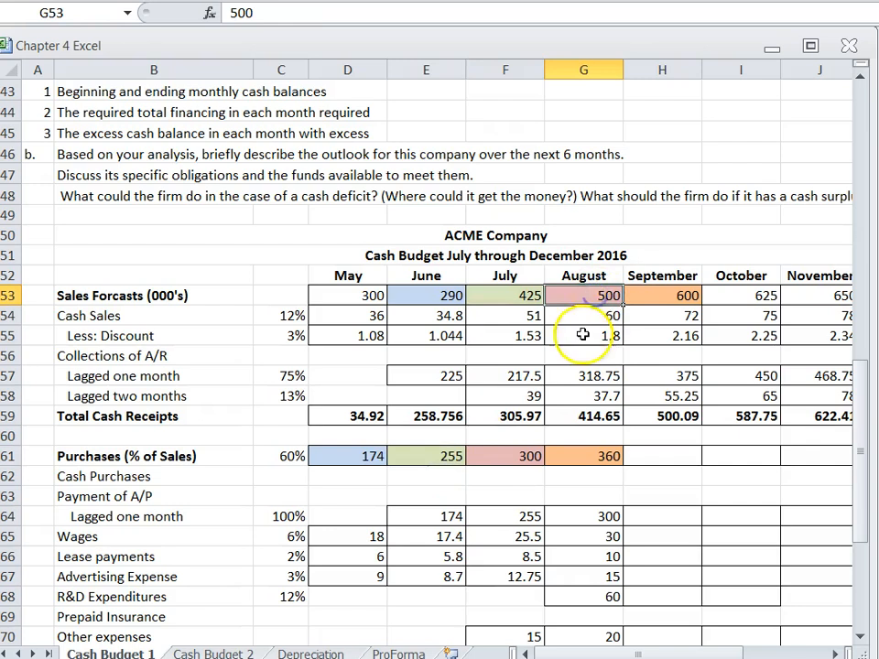
pyautogui.click(519, 459)
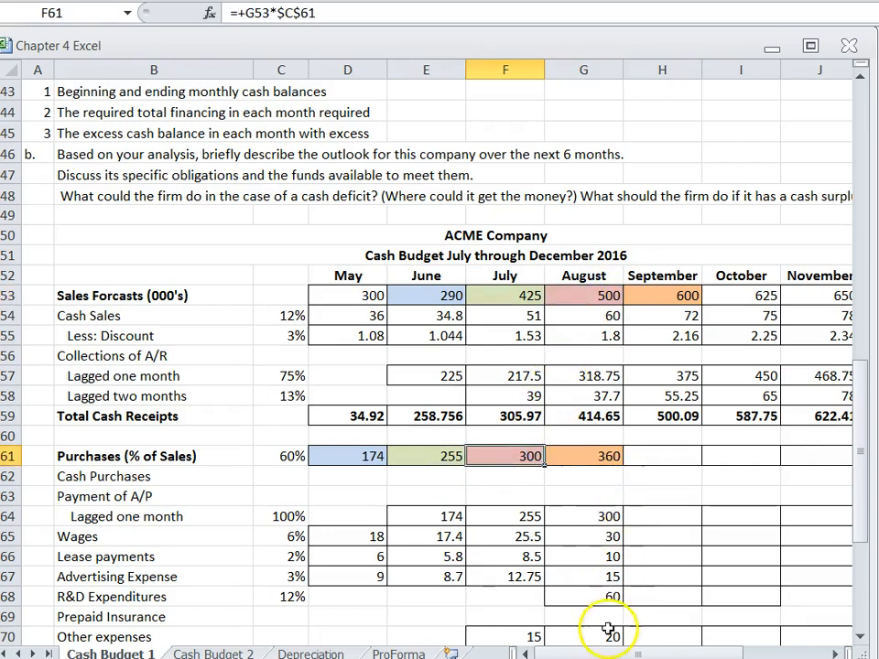
# - Copy August's purchases formula from G61 across September through December, up to K61
pyautogui.moveTo(604, 654); pyautogui.dragTo(650, 652)
pyautogui.click(373, 456)
pyautogui.moveTo(395, 468); pyautogui.dragTo(622, 462)
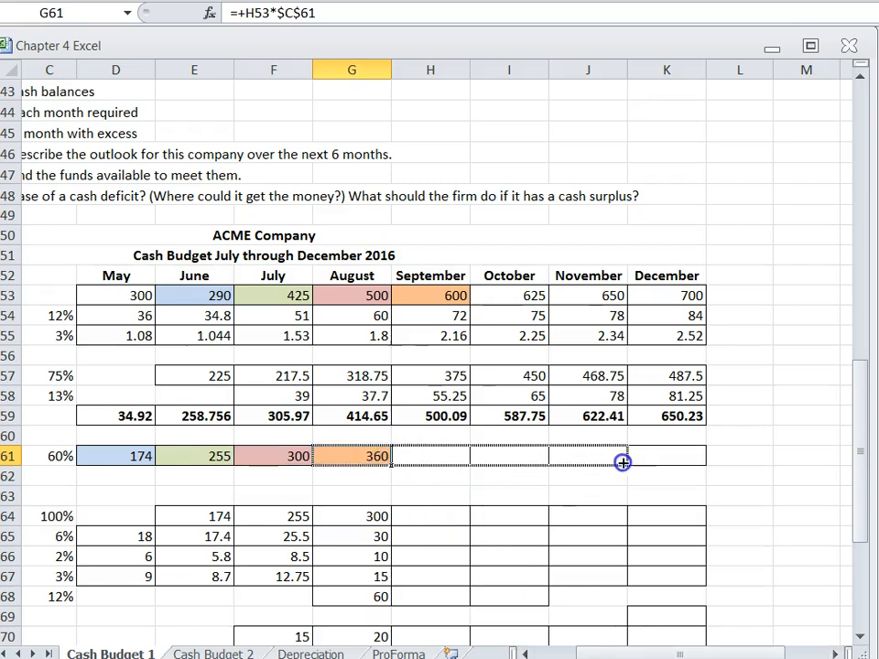
pyautogui.moveTo(680, 462); pyautogui.dragTo(681, 462)
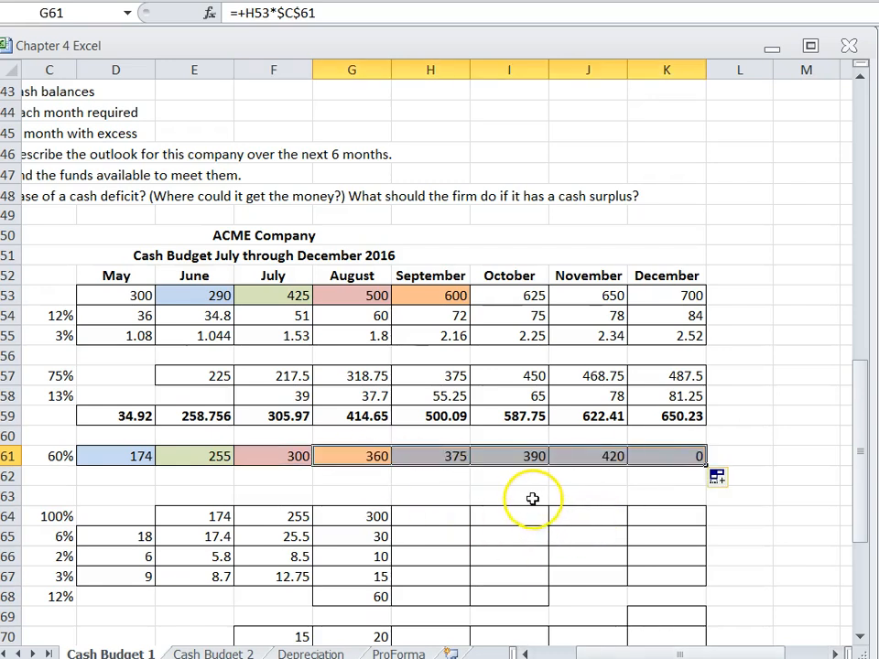
pyautogui.click(485, 482)
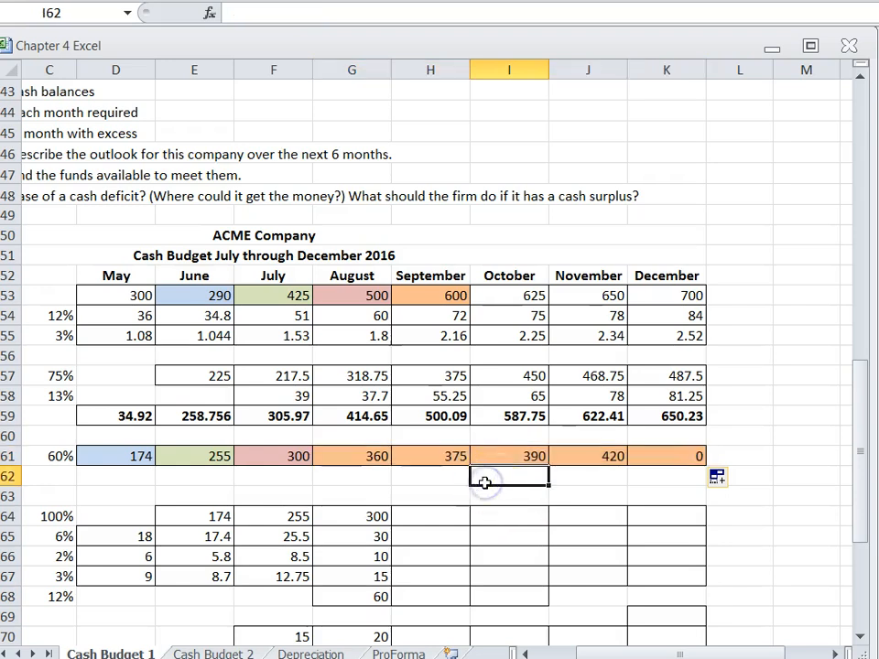
pyautogui.click(660, 462)
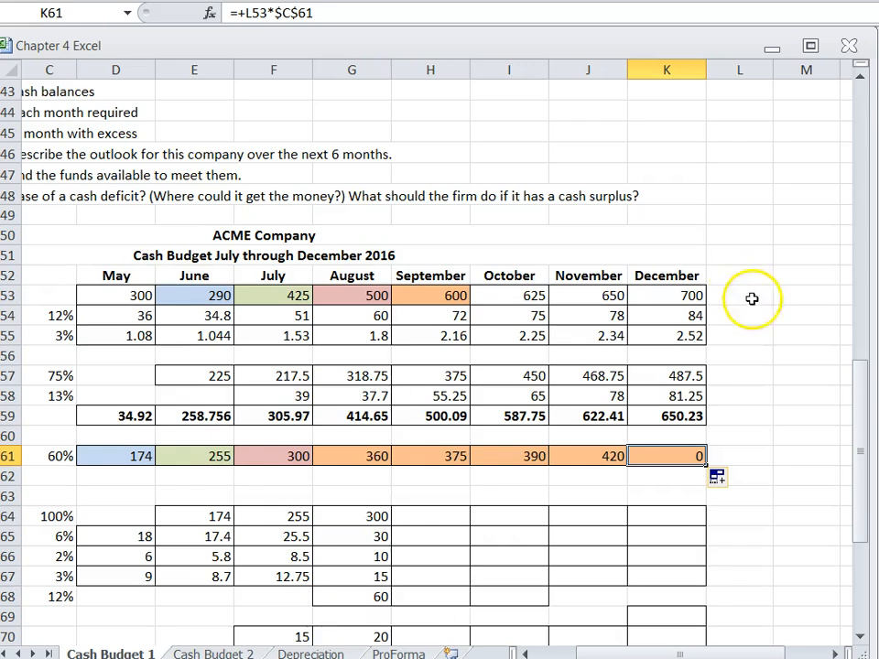
# - Reread the raw-material purchases assumption in row 13 and the payment timing assumption in row 15
pyautogui.moveTo(688, 653); pyautogui.dragTo(668, 653)
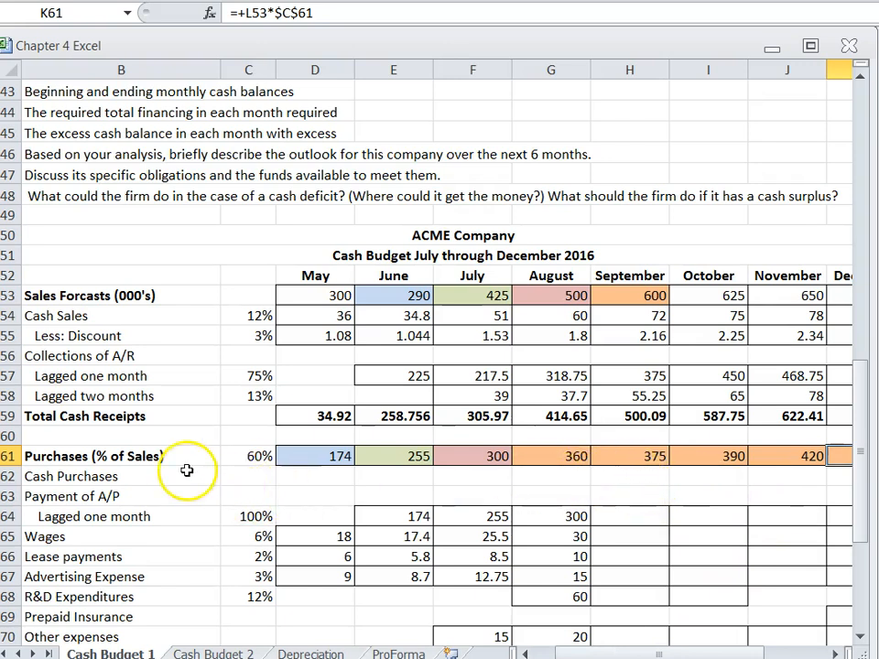
pyautogui.scroll(6, 185, 469)
pyautogui.moveTo(564, 652); pyautogui.dragTo(506, 652)
pyautogui.scroll(6, 131, 218)
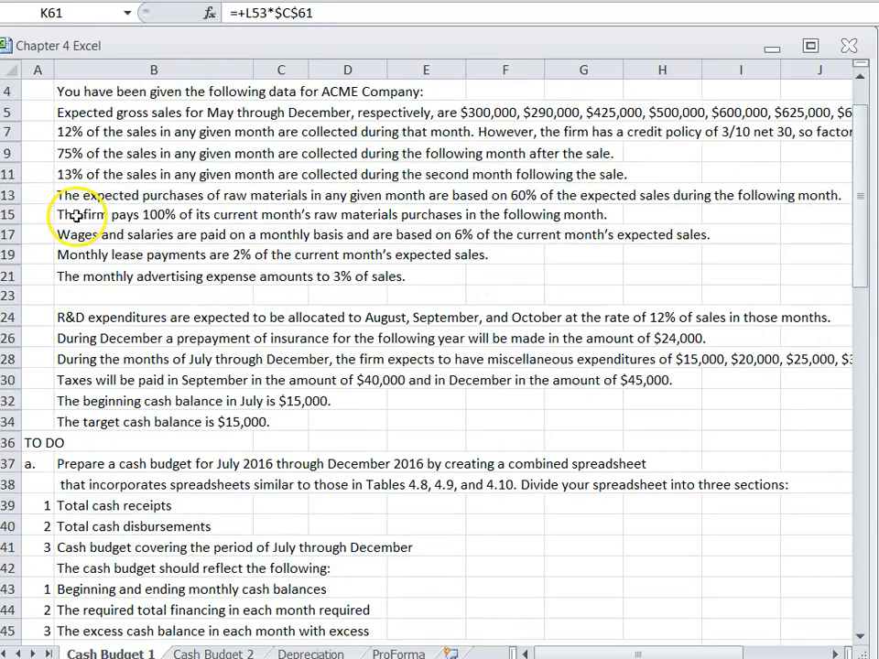
pyautogui.scroll(1, 83, 229)
pyautogui.click(78, 267)
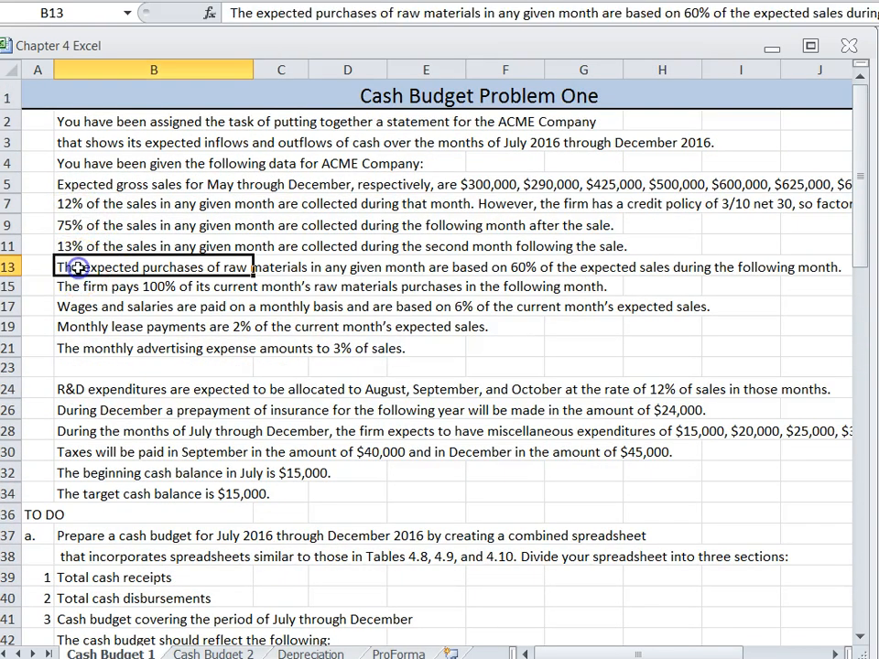
pyautogui.click(108, 288)
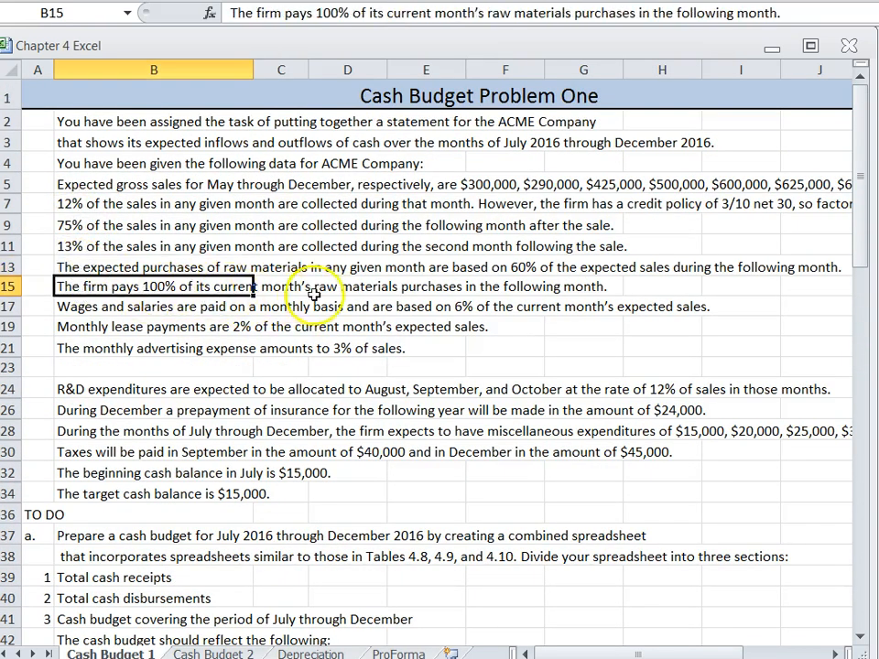
pyautogui.moveTo(214, 288); pyautogui.dragTo(628, 288)
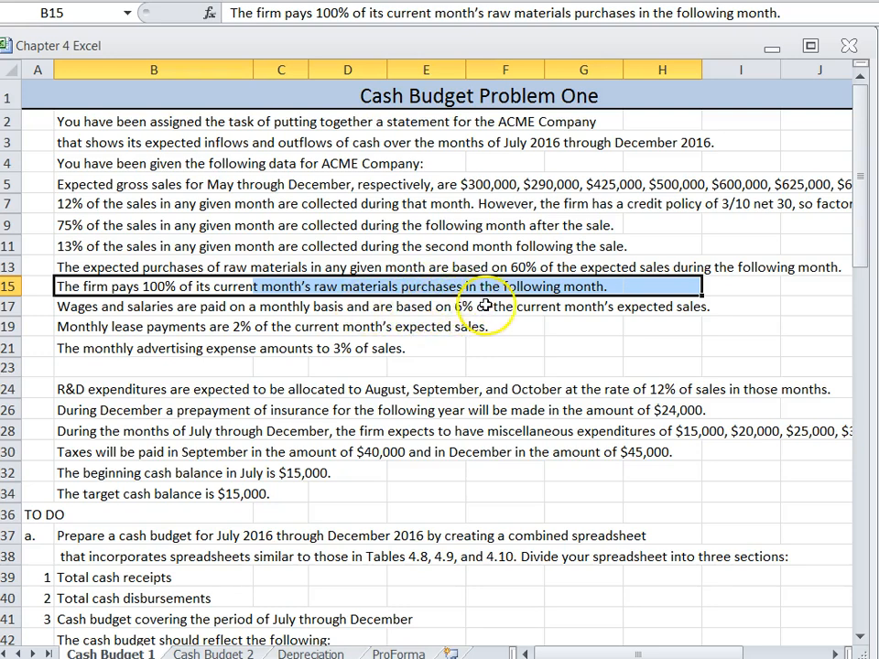
# - Shade June's lagged one-month payment E64 light blue to match May's purchases in D61
pyautogui.scroll(-6, 457, 394)
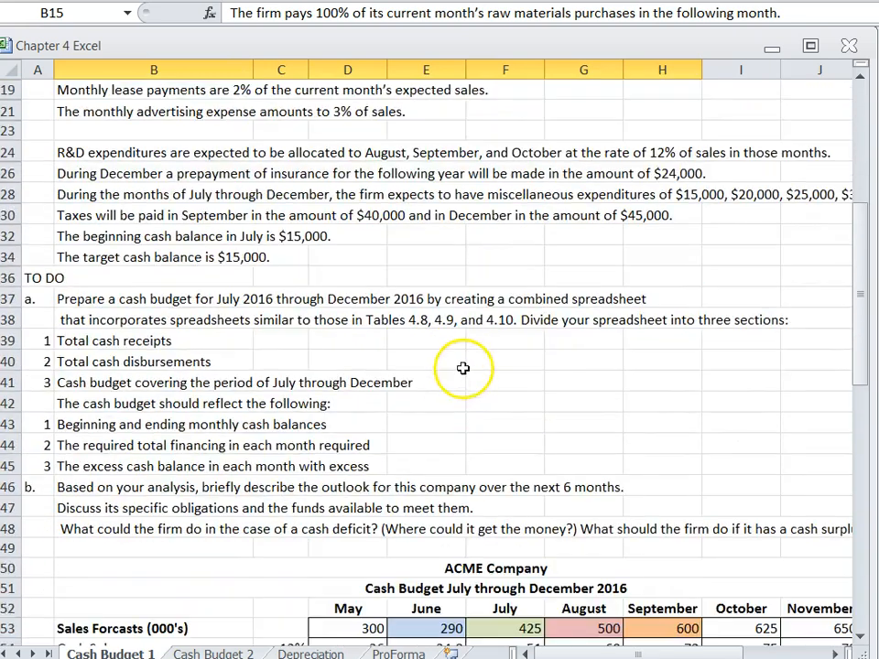
pyautogui.scroll(-9, 463, 368)
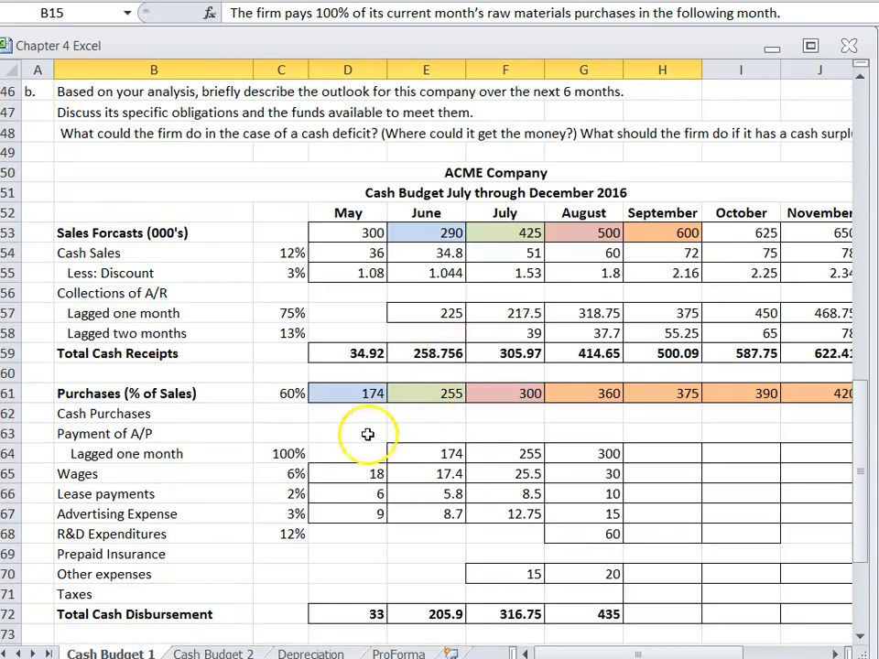
pyautogui.click(424, 458)
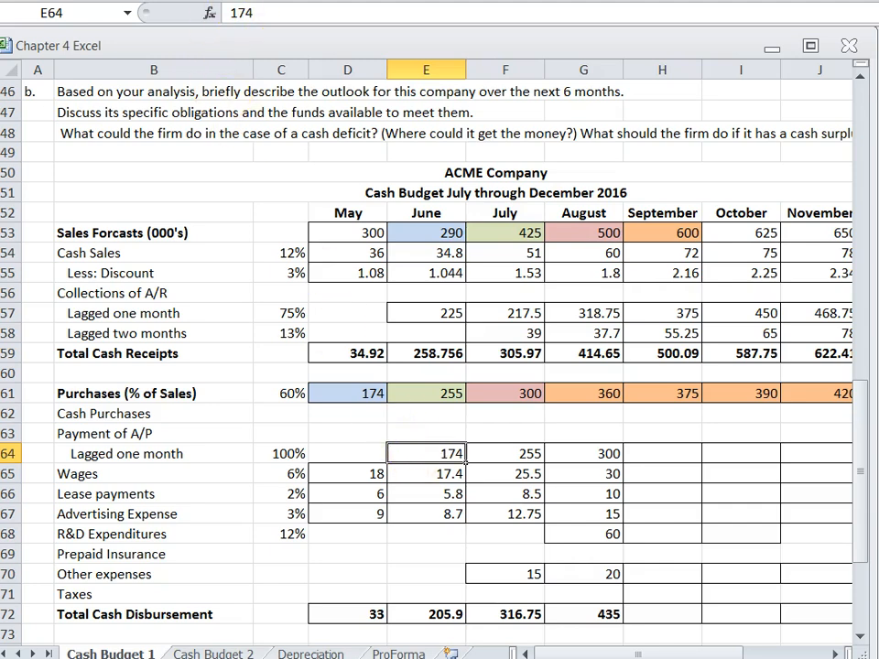
pyautogui.click(288, 0)
pyautogui.click(321, 20)
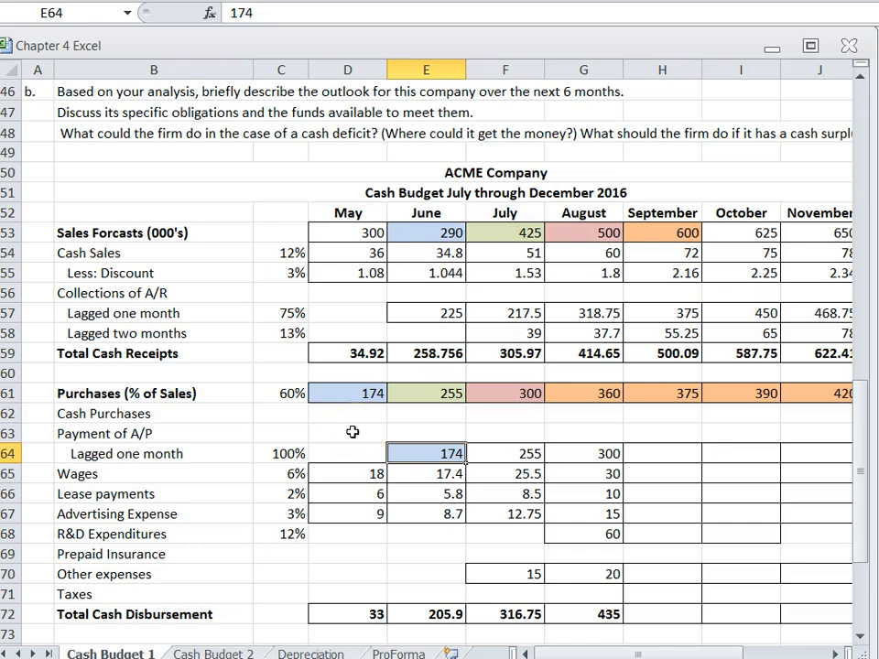
pyautogui.click(343, 391)
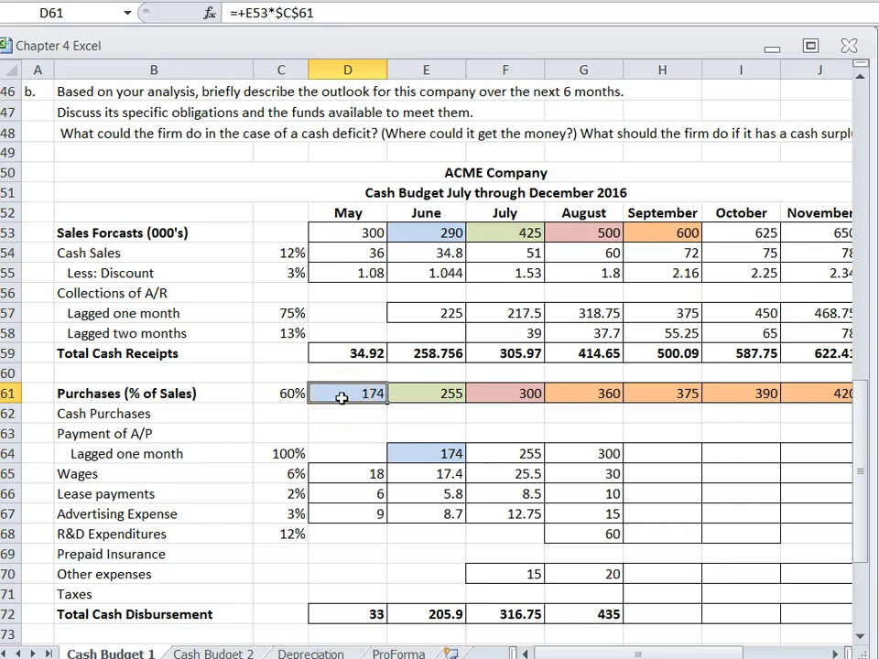
pyautogui.click(412, 455)
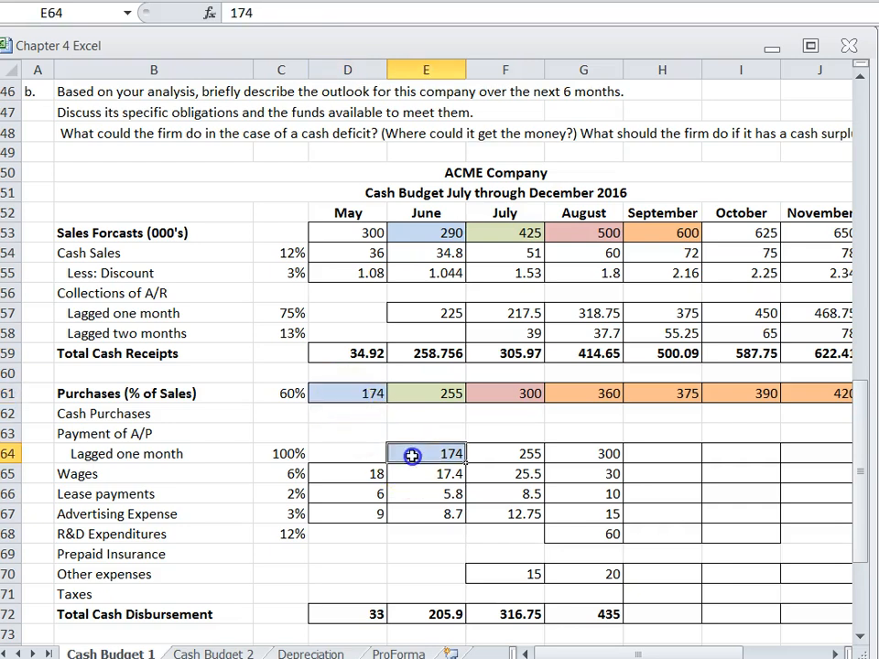
pyautogui.click(350, 396)
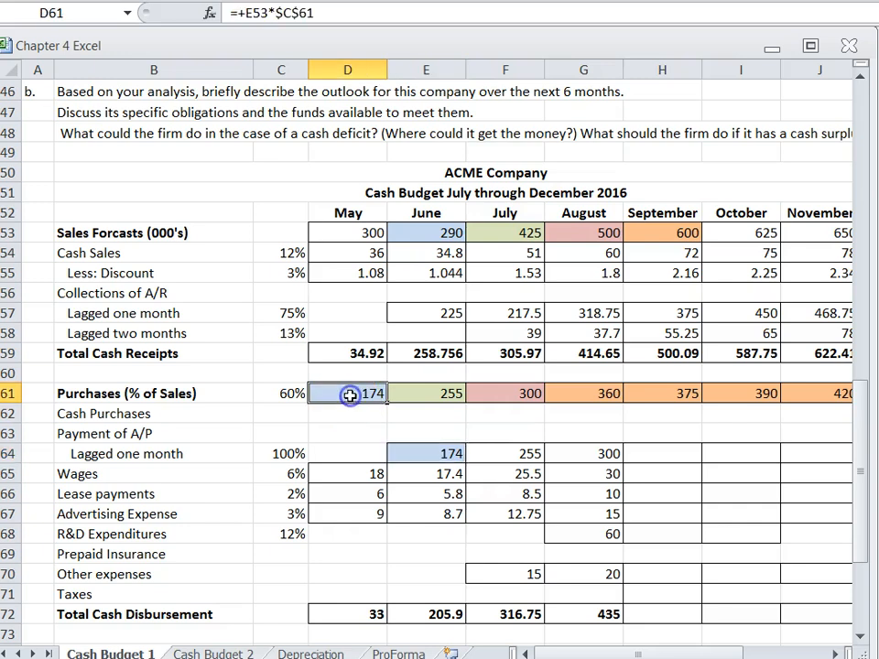
# - Copy the green, pink and orange shading of the June–August purchases in E61:G61 to the July–September lagged payments in F64:H64
pyautogui.click(427, 450)
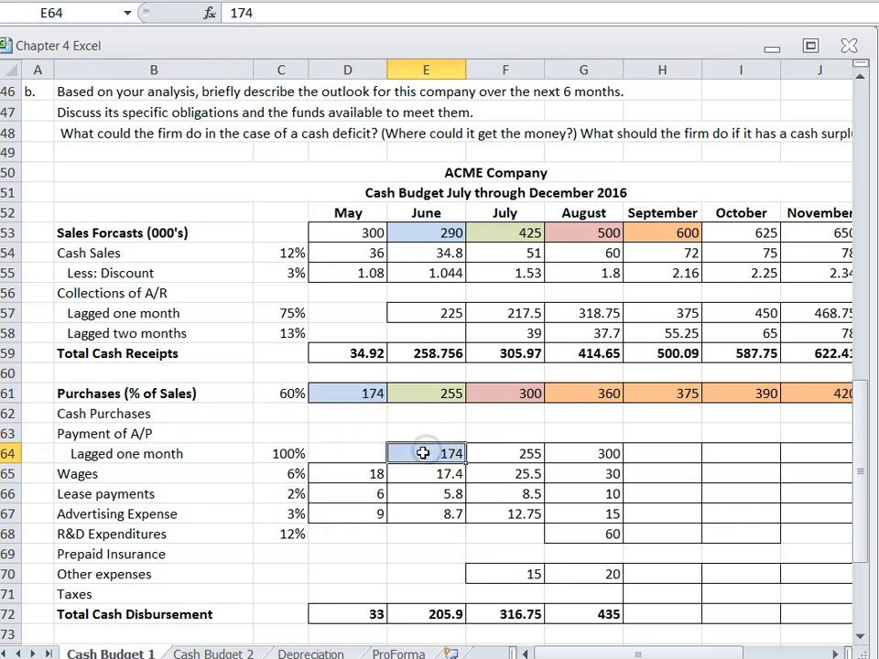
pyautogui.click(481, 454)
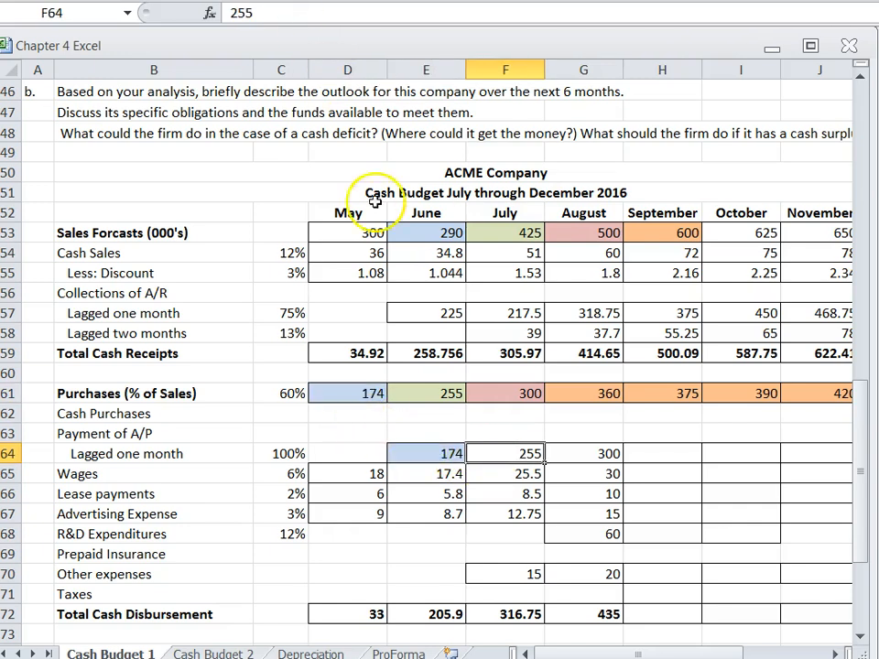
pyautogui.moveTo(449, 388); pyautogui.dragTo(582, 395)
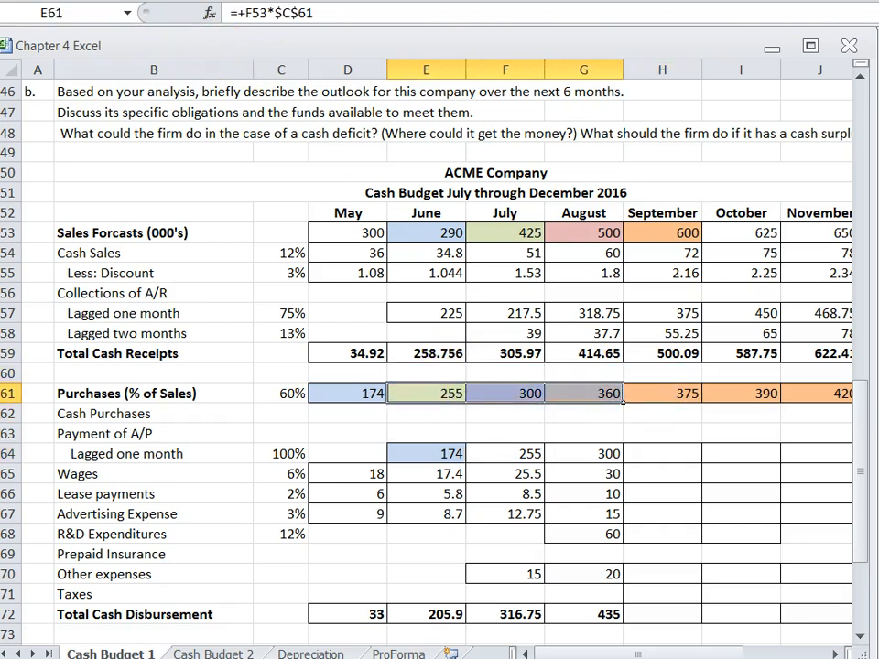
pyautogui.moveTo(519, 454); pyautogui.dragTo(676, 451)
pyautogui.click(552, 419)
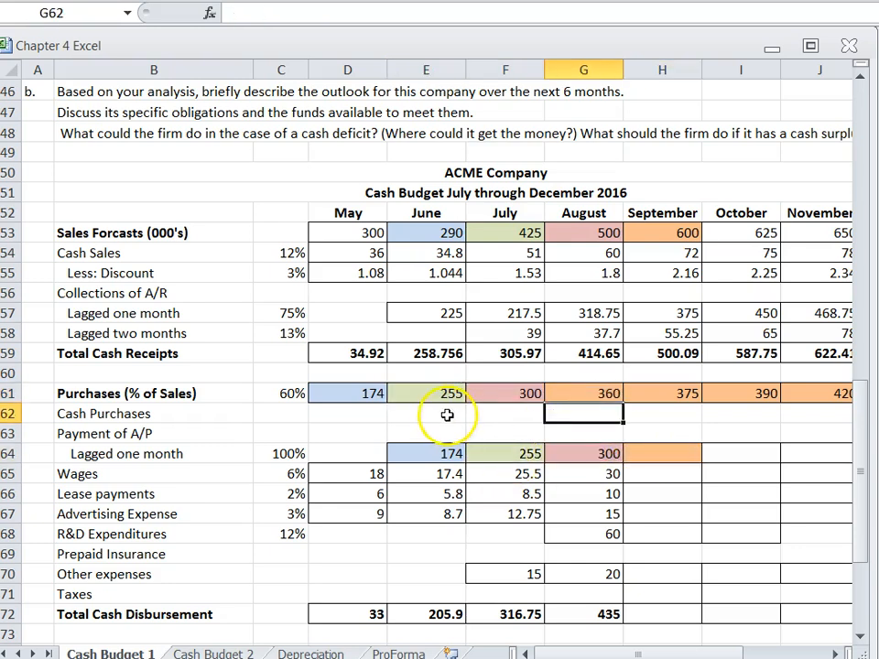
# - Replace June's lagged one-month payment in E64 with the formula +D61, linking it to May's purchases
pyautogui.click(605, 453)
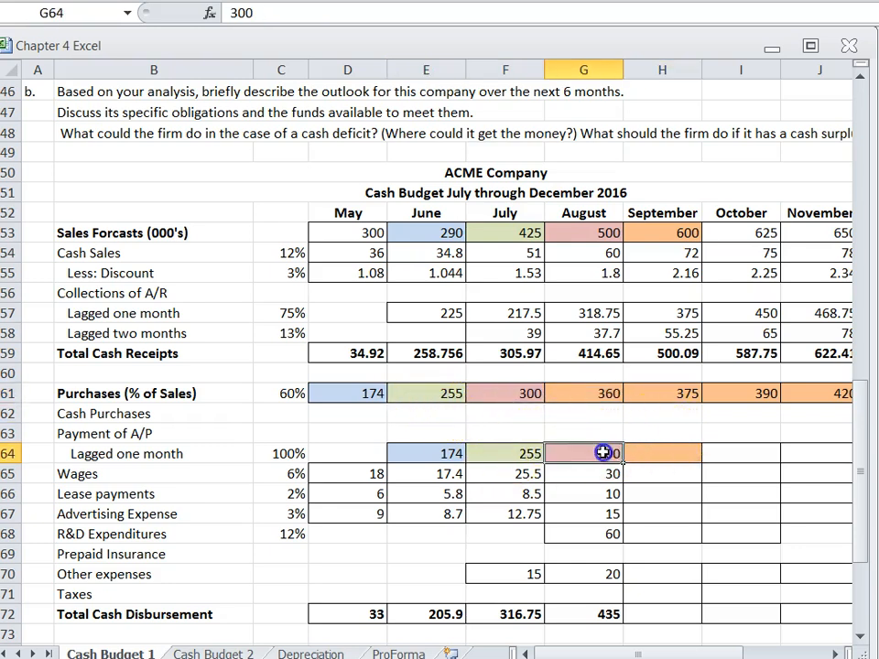
pyautogui.click(416, 455)
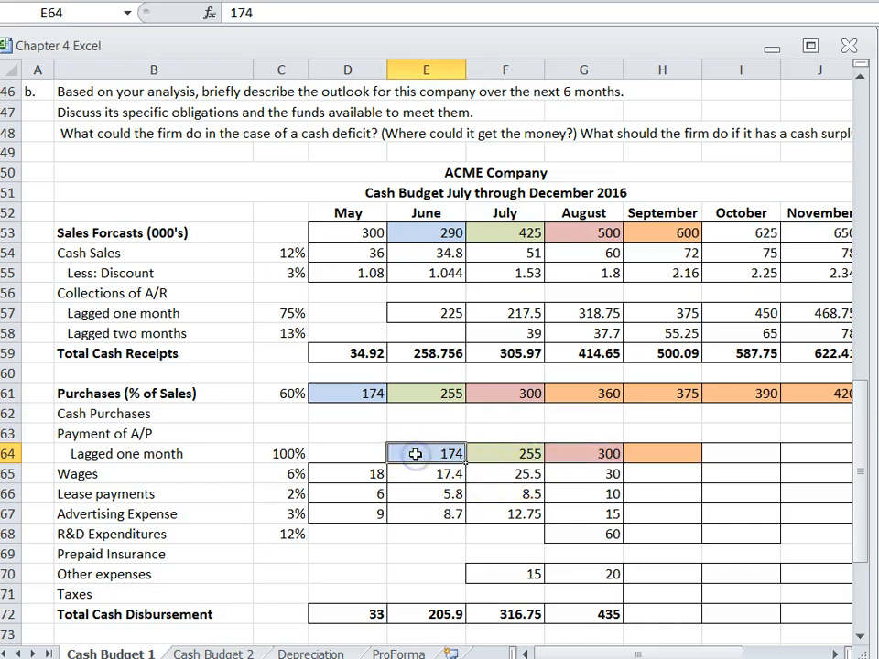
pyautogui.write('+')
pyautogui.click(331, 389)
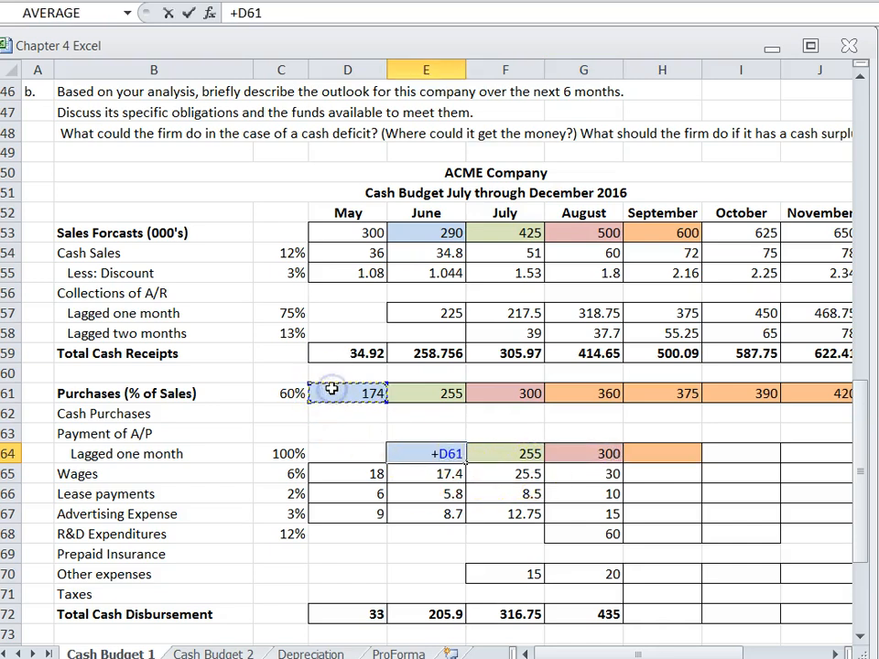
pyautogui.press('Return')
pyautogui.click(428, 453)
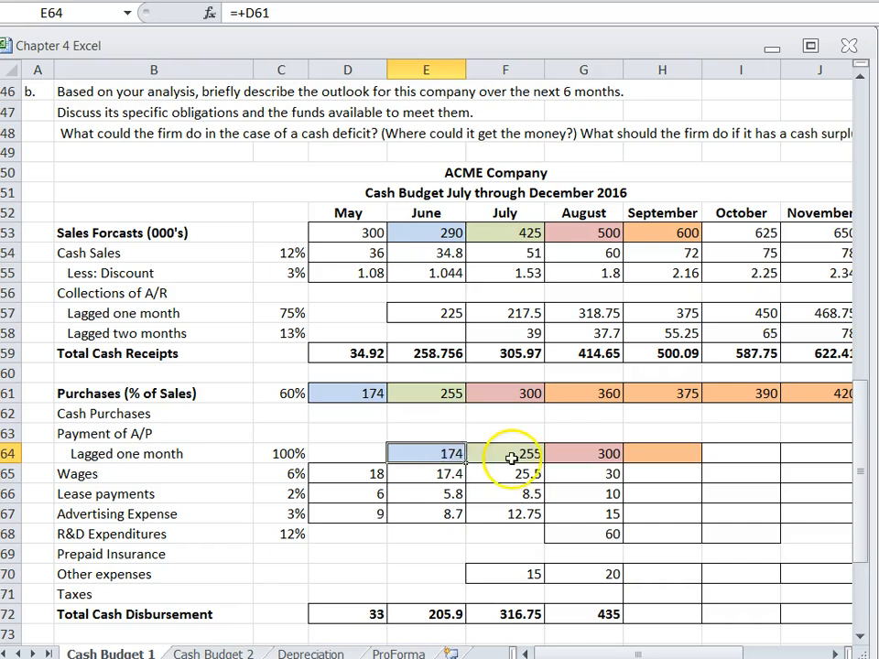
# - Link the July, August and September lagged payments to the prior month's purchases by entering +E61 in F64, +F61 in G64 and +G61 in H64
pyautogui.click(511, 455)
pyautogui.write('+')
pyautogui.click(417, 395)
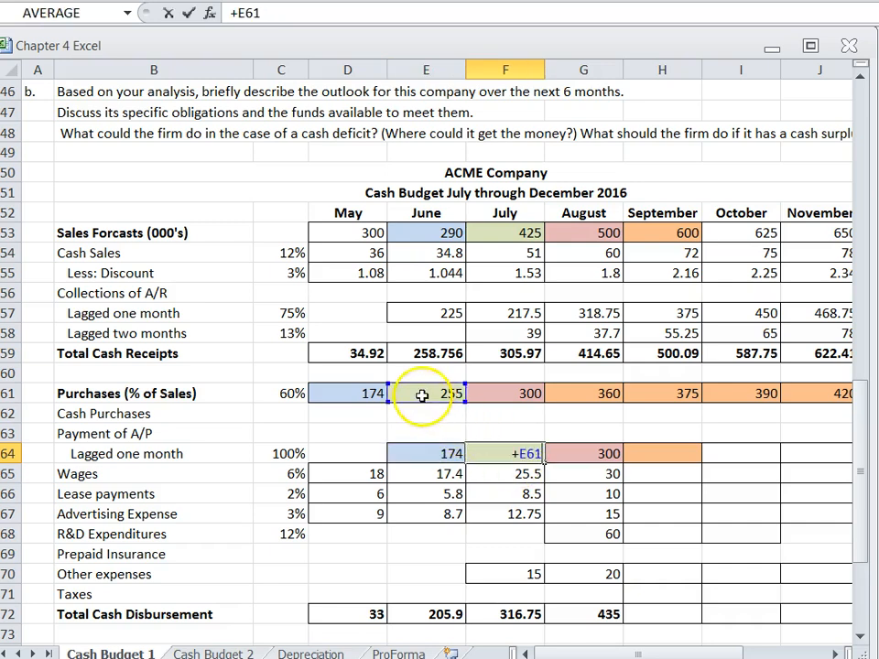
pyautogui.press('Return')
pyautogui.click(570, 452)
pyautogui.write('+')
pyautogui.click(494, 393)
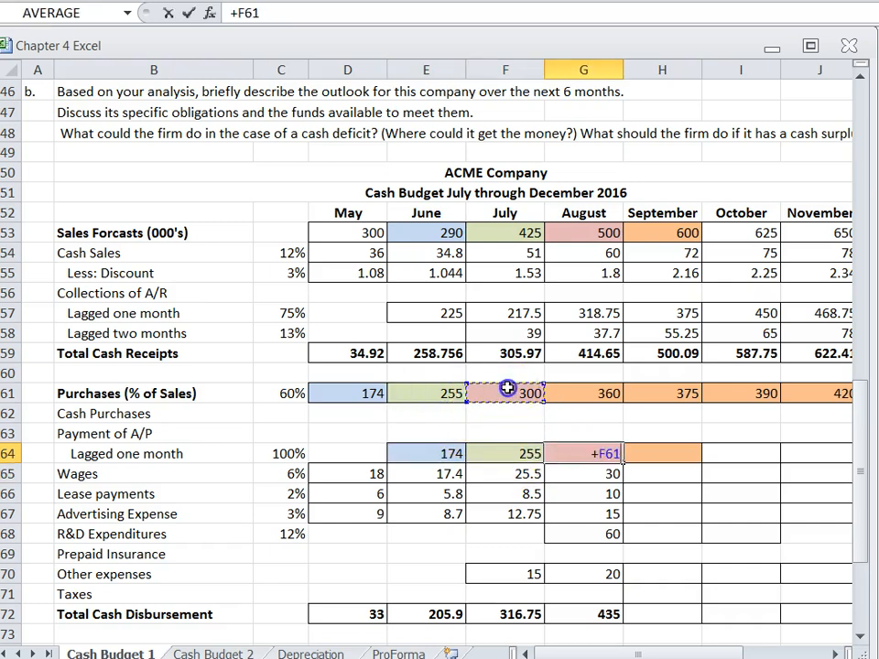
pyautogui.press('Return')
pyautogui.click(639, 453)
pyautogui.write('+')
pyautogui.click(602, 393)
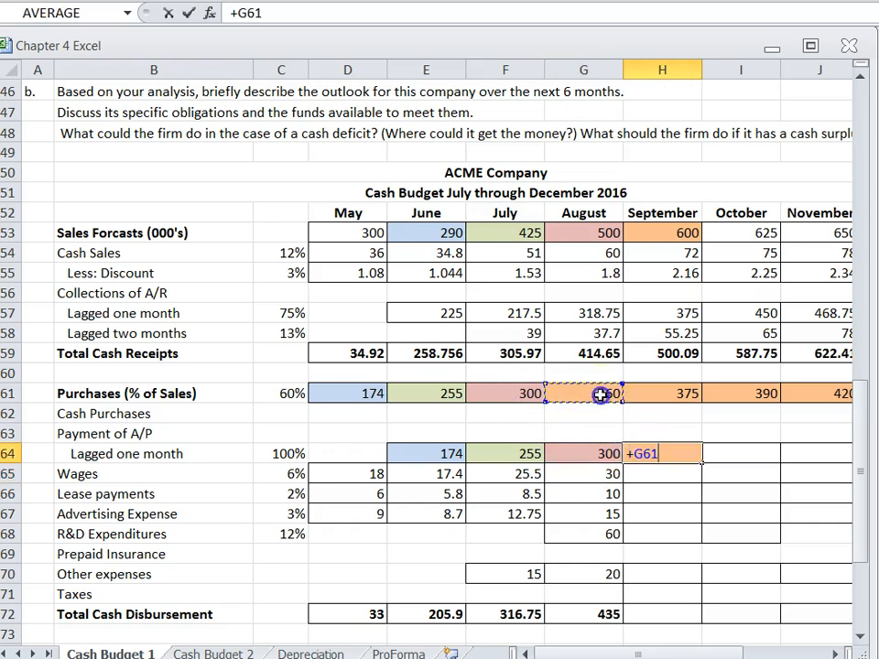
pyautogui.press('Return')
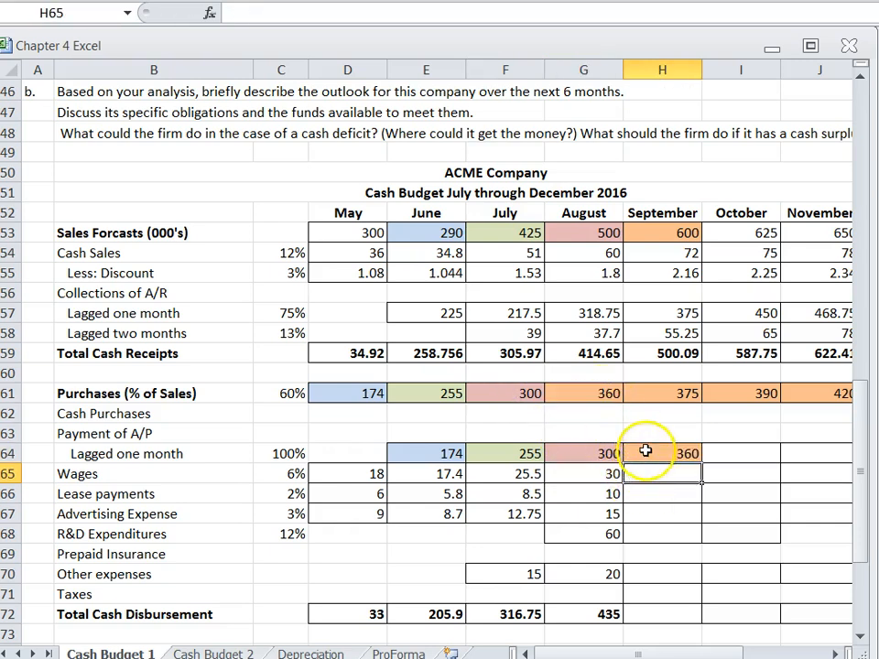
# - Copy September's lagged payment formula from H64 across the remaining months of row 64
pyautogui.click(650, 452)
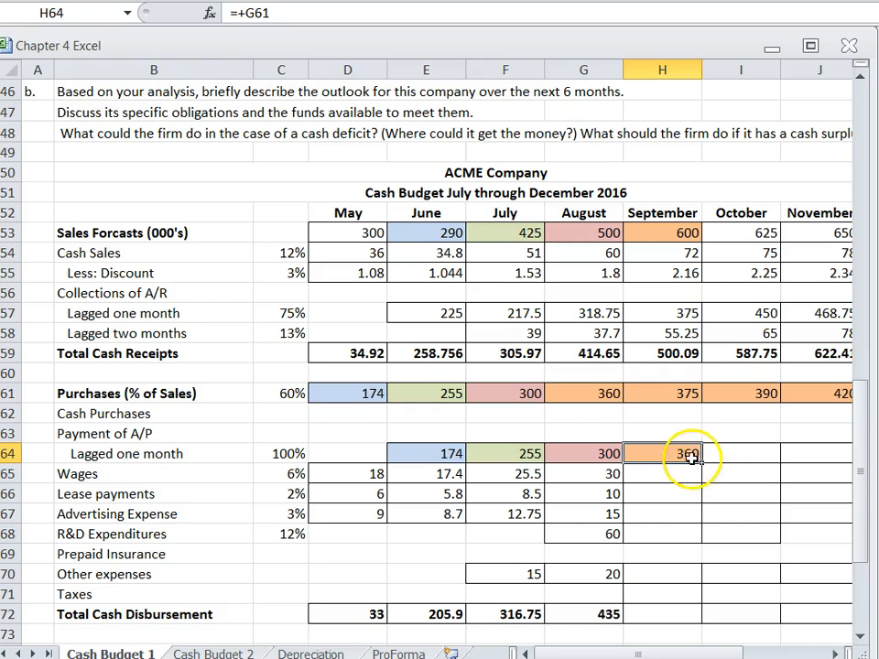
pyautogui.moveTo(700, 463)
pyautogui.mouseDown()
pyautogui.moveTo(832, 465)
pyautogui.moveTo(711, 453)
pyautogui.mouseUp()
pyautogui.moveTo(723, 652); pyautogui.dragTo(650, 638)
pyautogui.click(693, 541)
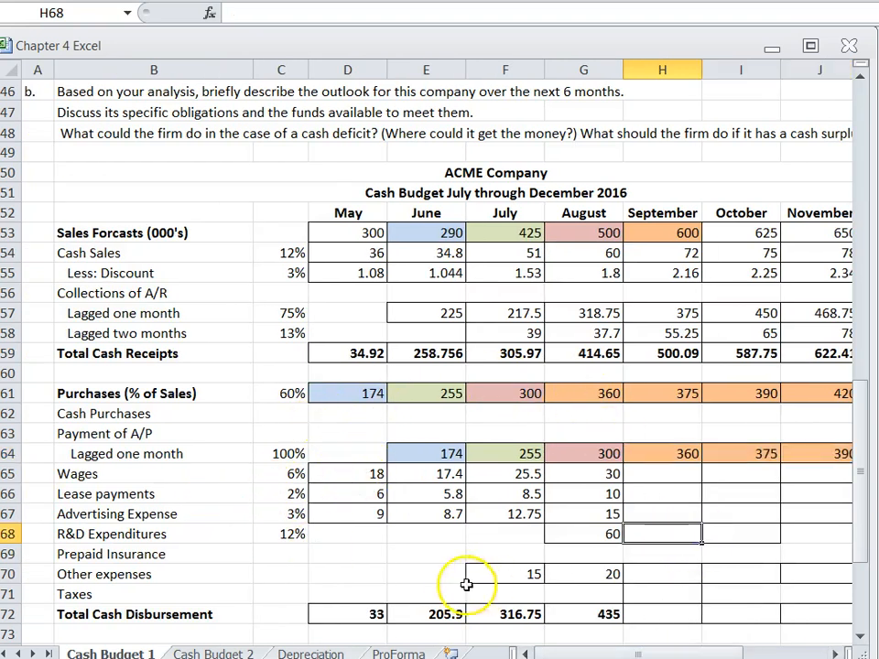
# - Review the Payment of A/P rows, comparing the 100% lag and the June and July payments with the May and June purchases formulas
pyautogui.click(120, 453)
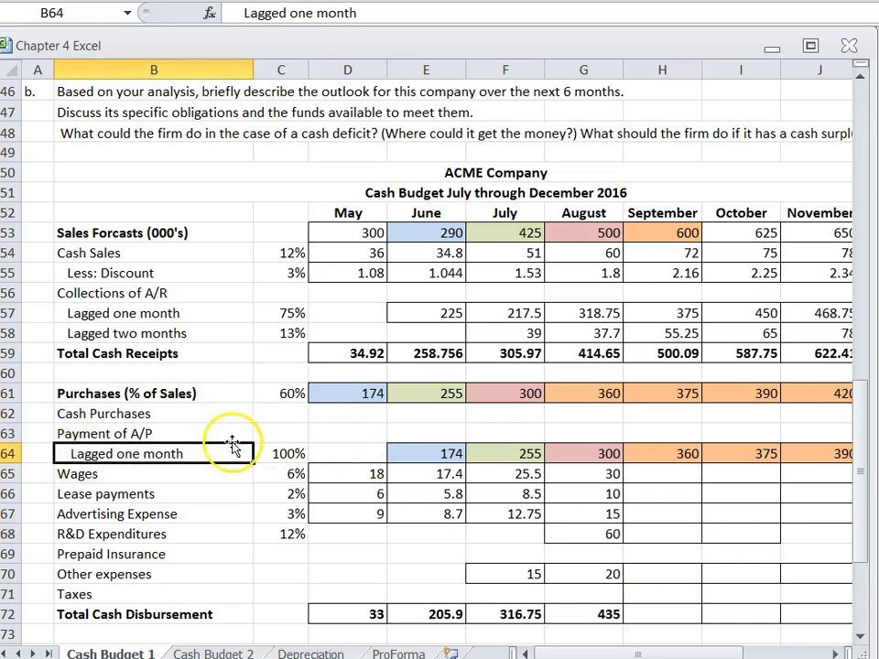
pyautogui.click(73, 433)
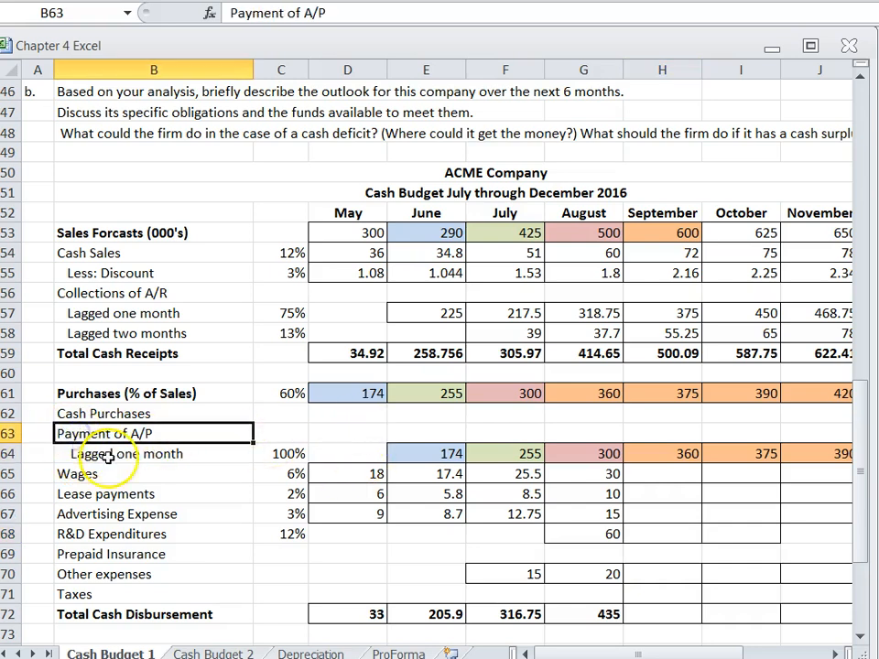
pyautogui.click(107, 455)
pyautogui.click(275, 453)
pyautogui.click(438, 451)
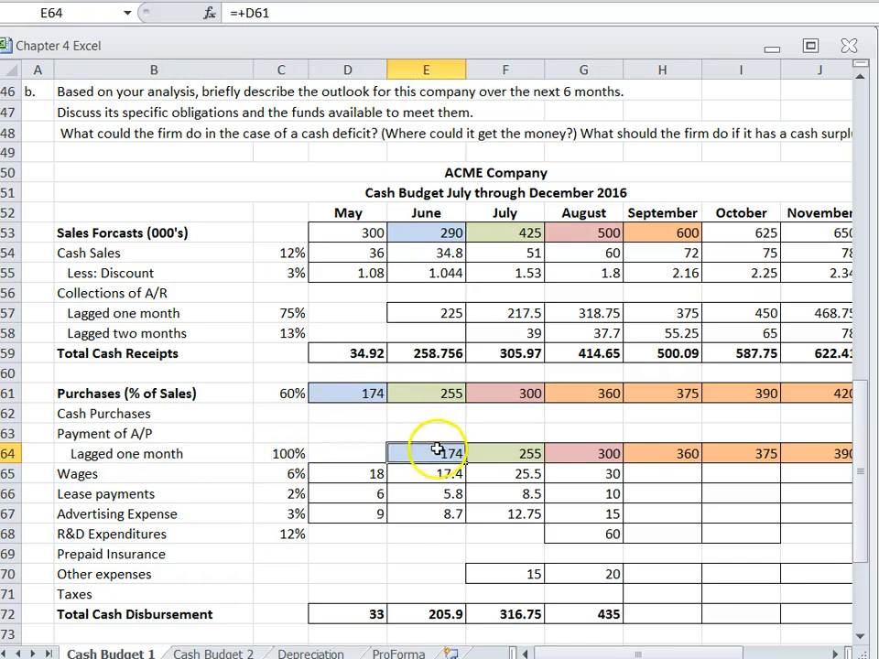
pyautogui.click(361, 396)
pyautogui.click(531, 454)
pyautogui.click(407, 394)
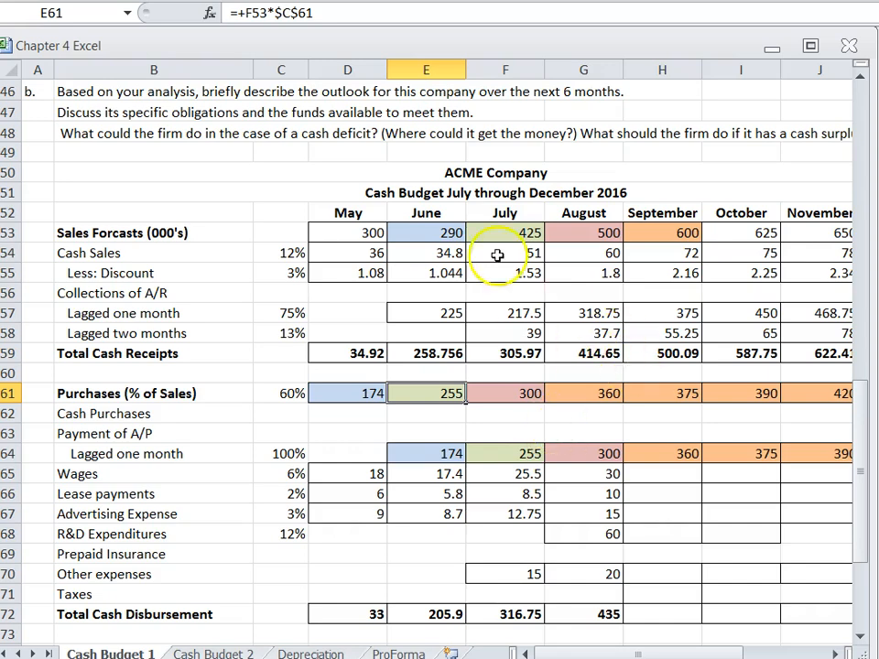
# - Reread the expense assumptions above the budget, including wages in row 17, and return to the disbursements section
pyautogui.scroll(8, 239, 276)
pyautogui.scroll(5, 220, 247)
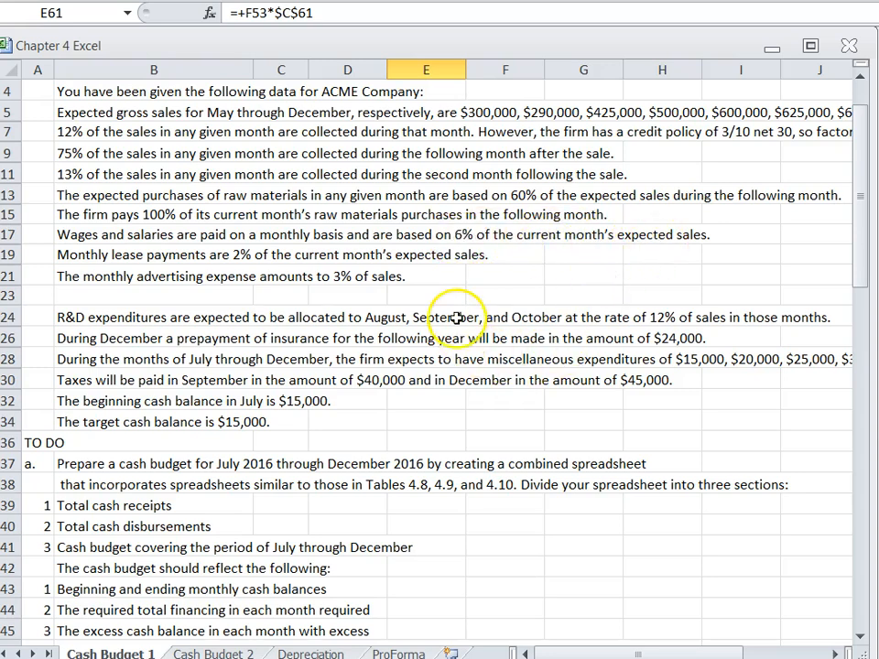
pyautogui.scroll(-9, 457, 318)
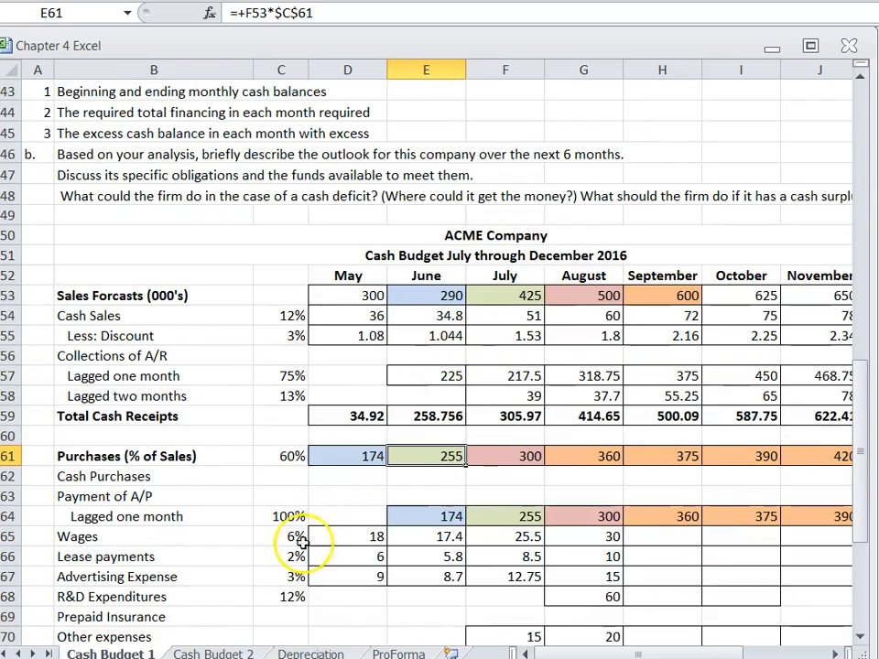
# - Calculate May wages in D65 as the May sales forecast times the wages percentage, using =+D53*$C$65 with an absolute percentage reference
pyautogui.click(358, 539)
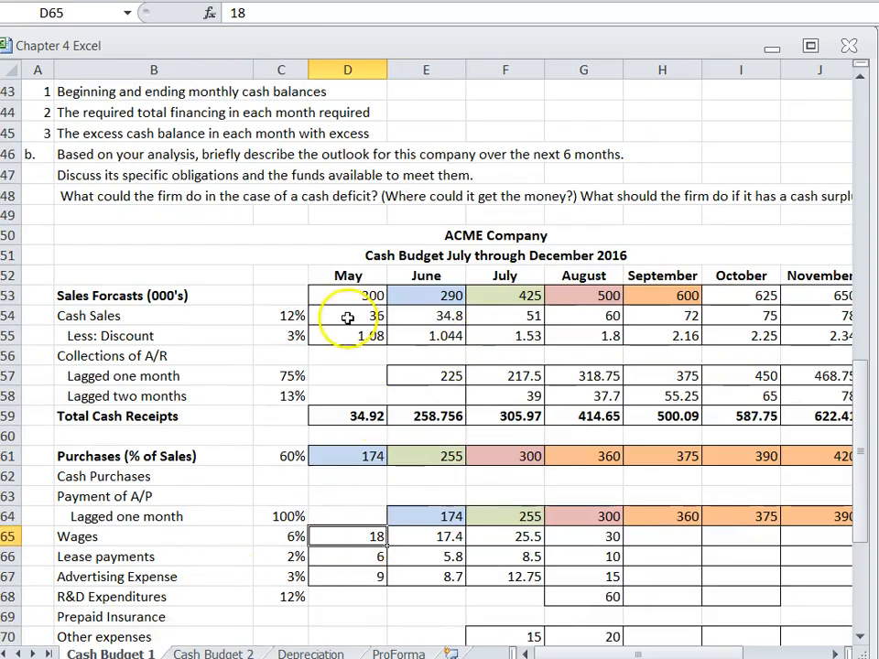
pyautogui.write('+')
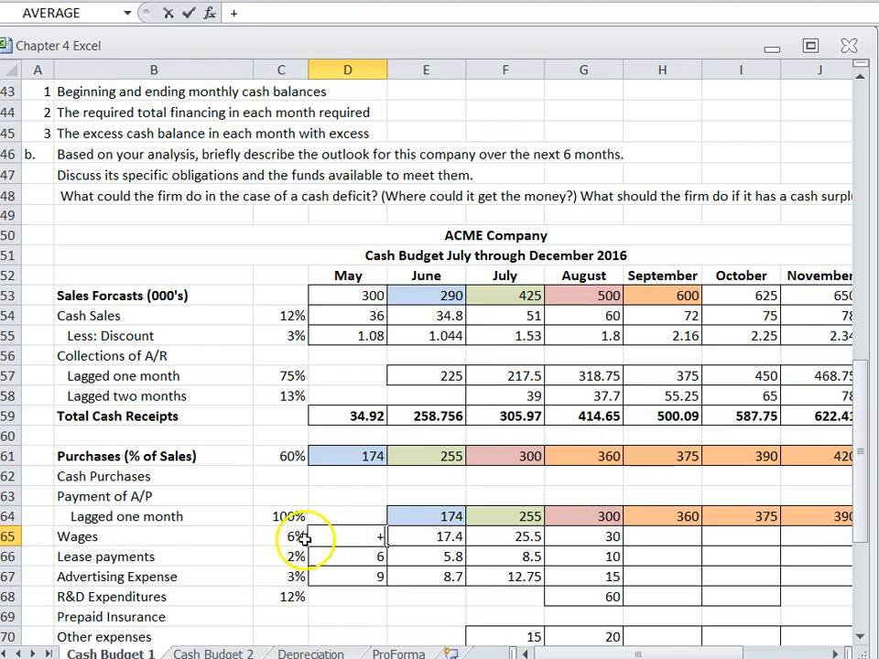
pyautogui.click(362, 296)
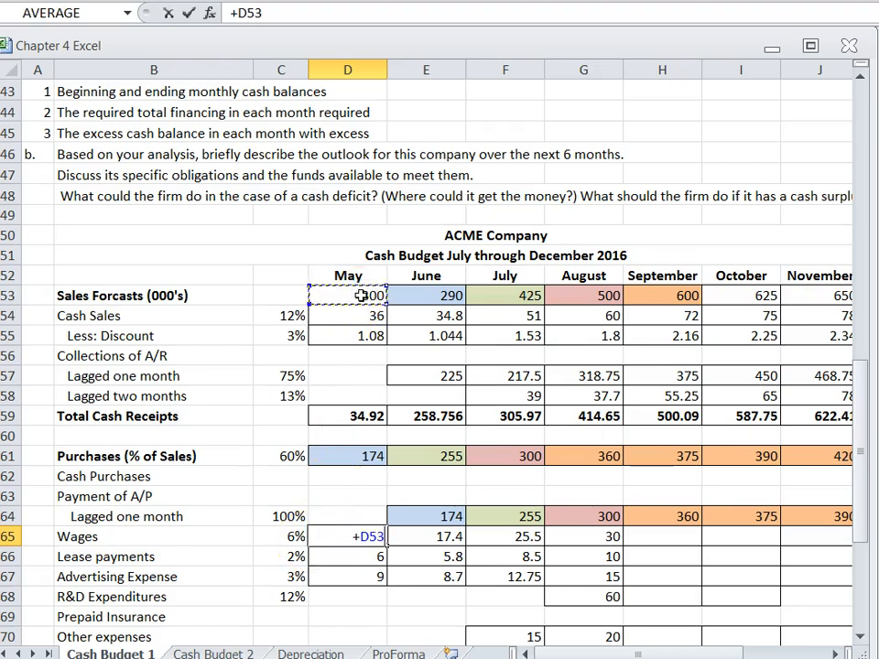
pyautogui.write('*')
pyautogui.click(283, 536)
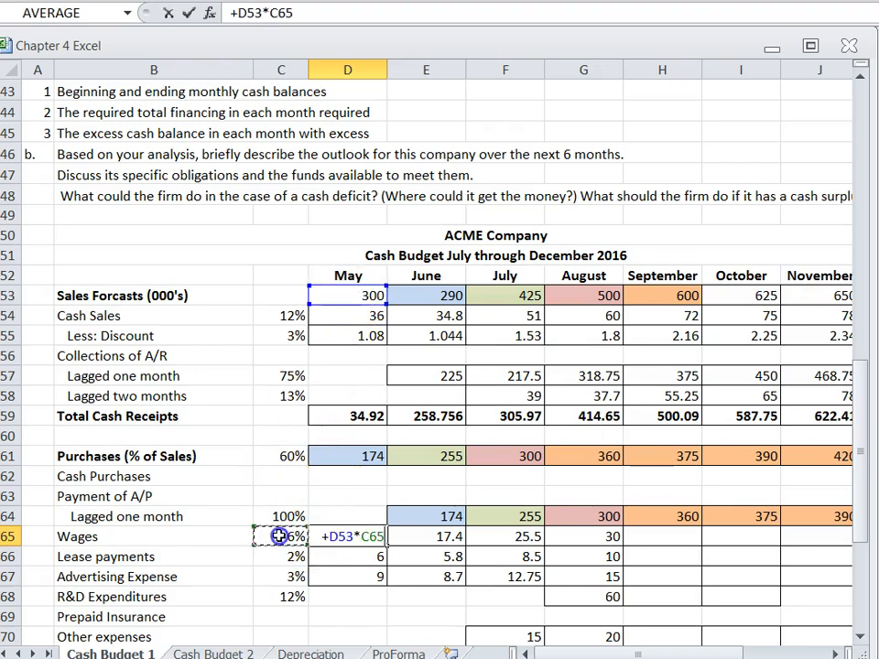
pyautogui.press('Return')
pyautogui.click(344, 539)
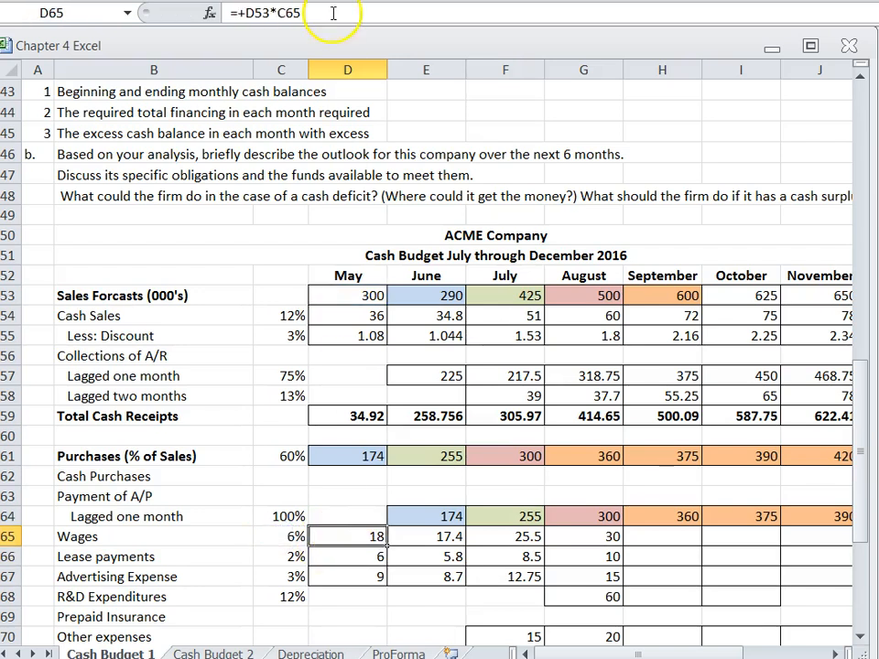
pyautogui.click(280, 13)
pyautogui.press('F4')
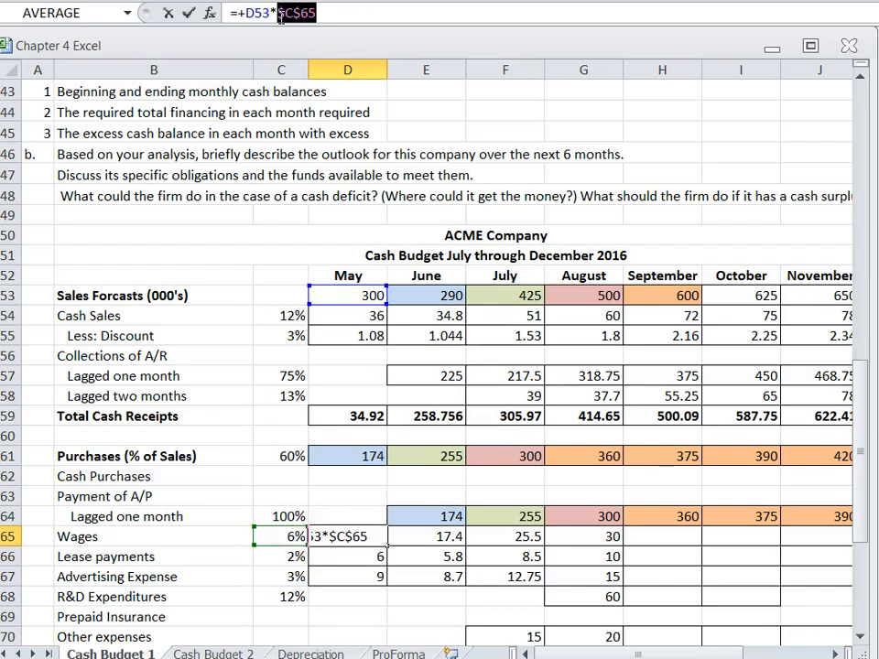
pyautogui.press('Return')
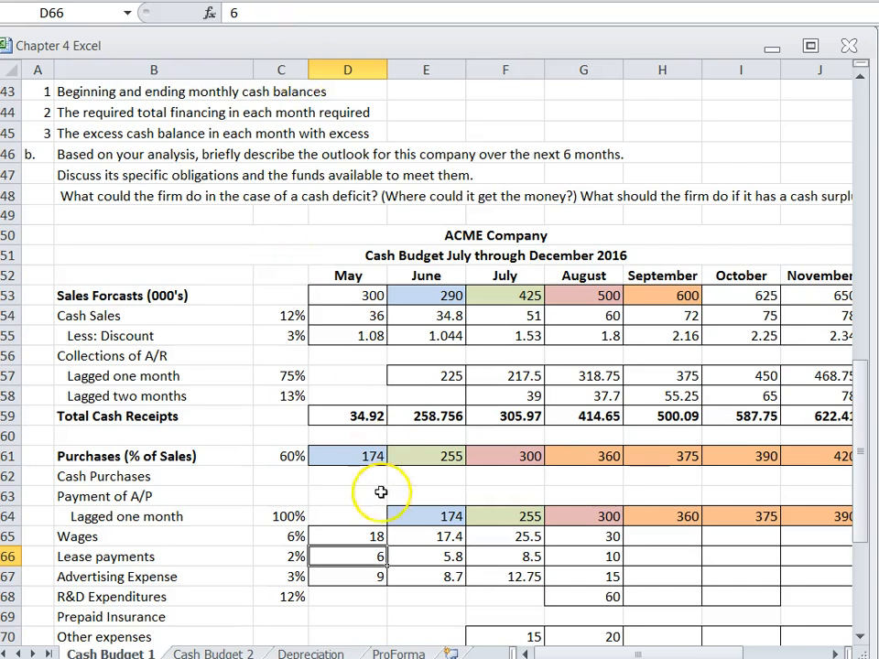
# - Fill the May wages formula across the Wages row for the remaining months
pyautogui.click(347, 537)
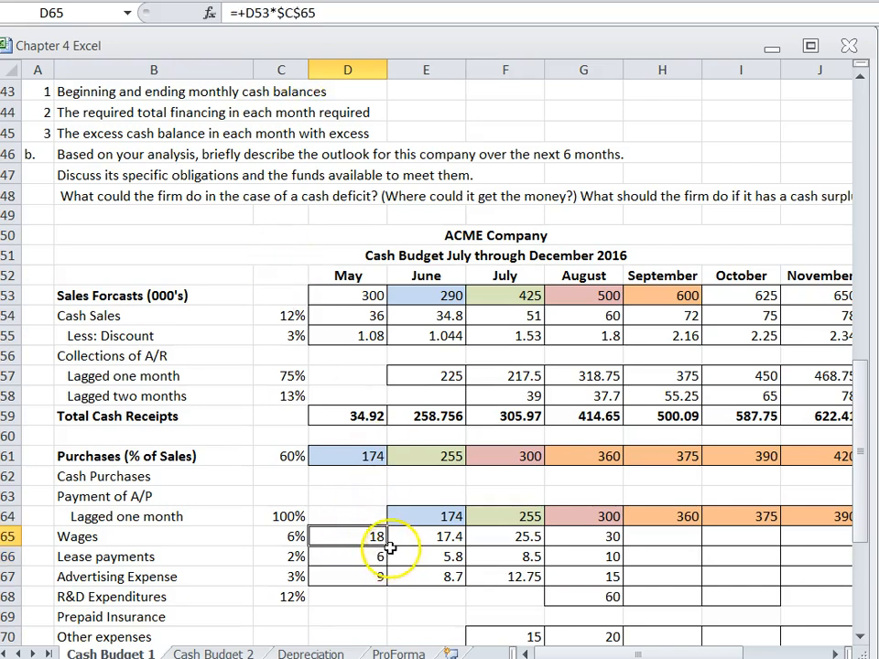
pyautogui.moveTo(385, 546); pyautogui.dragTo(697, 552)
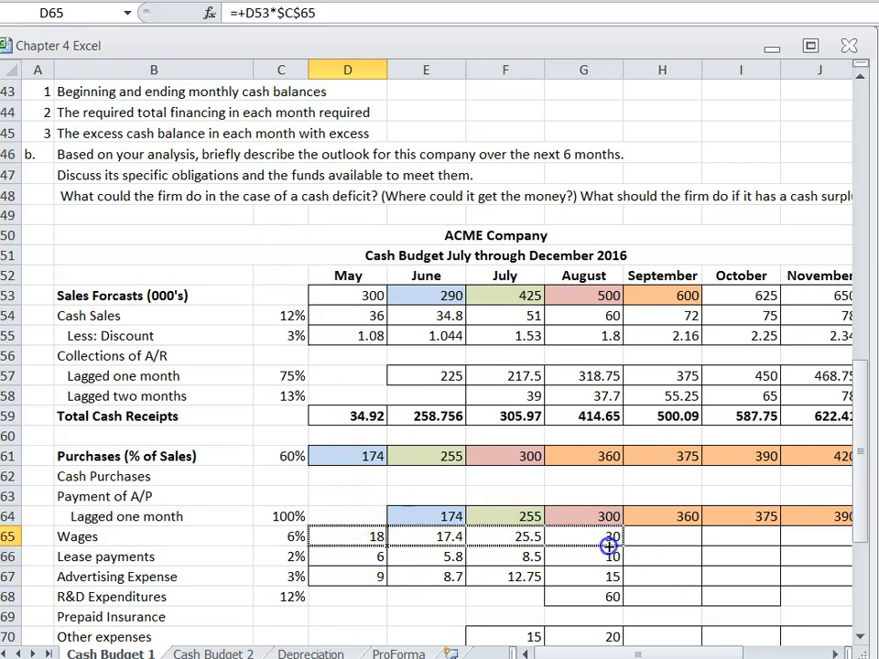
pyautogui.moveTo(608, 547); pyautogui.dragTo(852, 608)
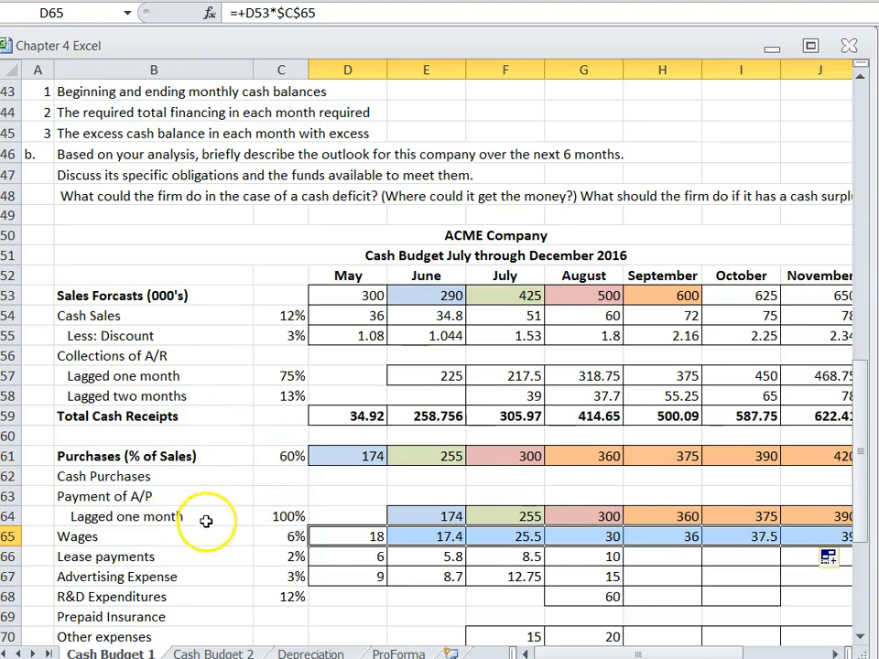
# - Examine the problem data for the monthly lease payments assumption in row 19
pyautogui.scroll(3, 207, 522)
pyautogui.scroll(1, 210, 490)
pyautogui.scroll(-4, 230, 617)
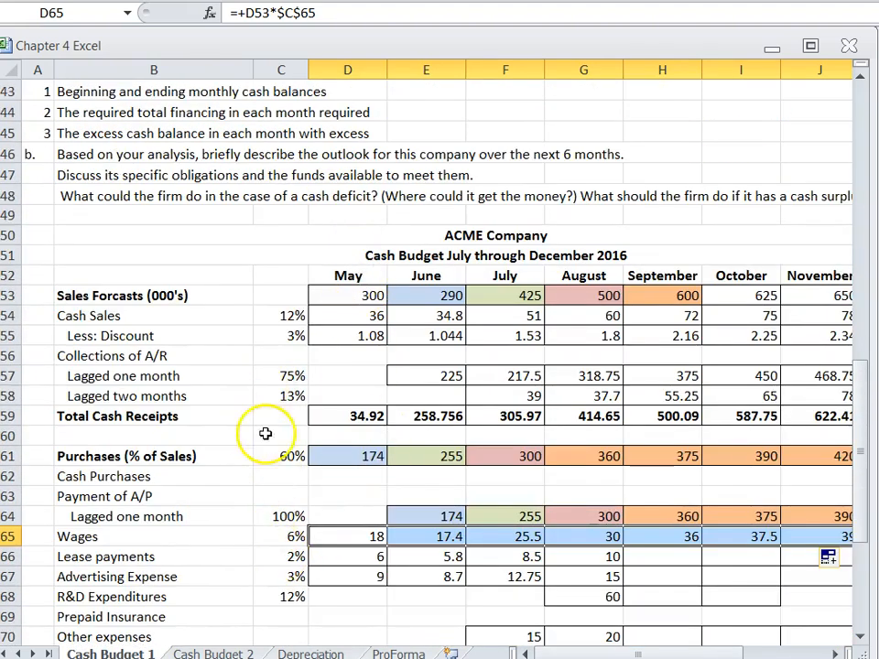
pyautogui.scroll(-4, 275, 380)
pyautogui.scroll(12, 277, 382)
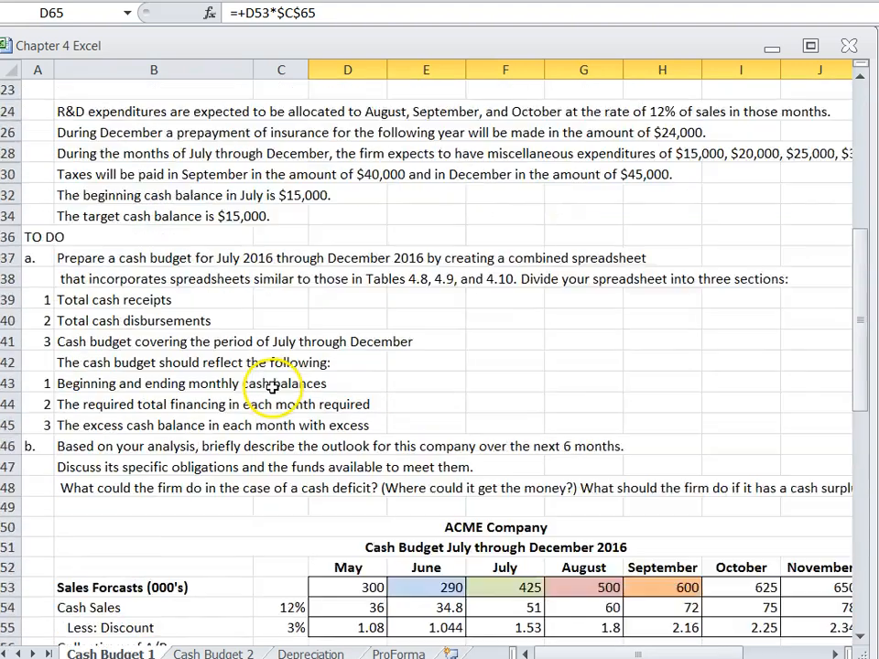
pyautogui.scroll(1, 269, 385)
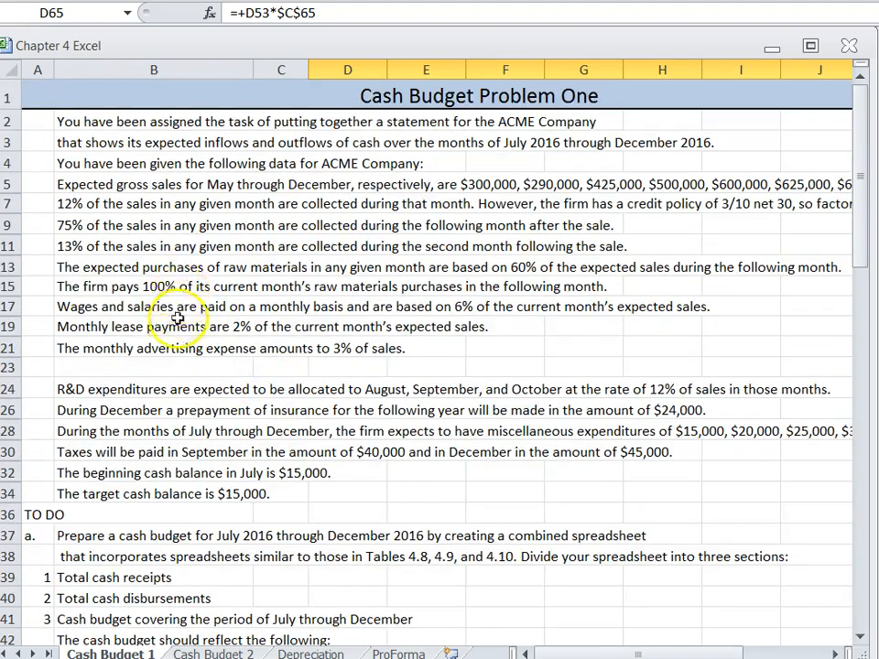
pyautogui.click(118, 331)
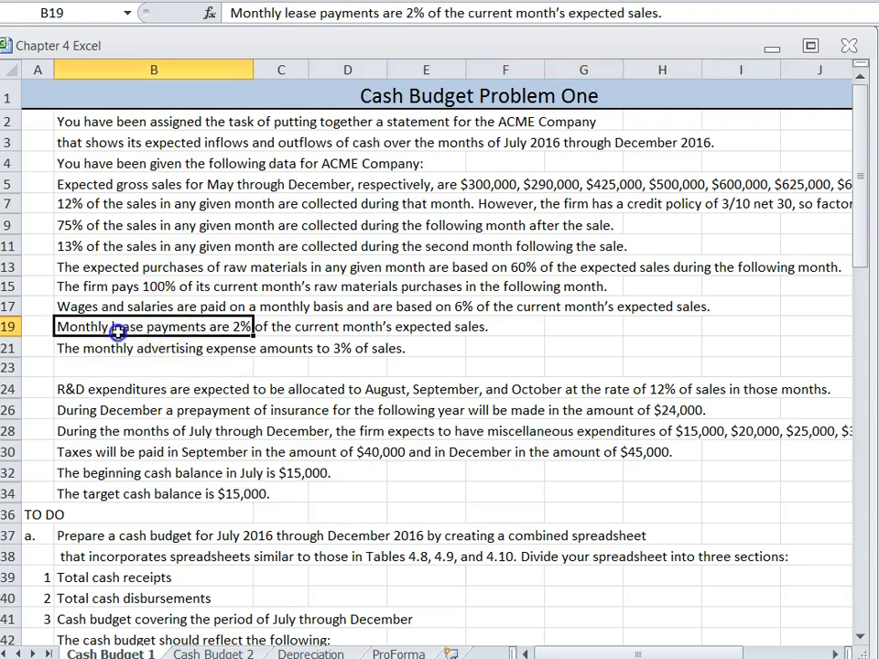
pyautogui.moveTo(115, 330); pyautogui.dragTo(469, 330)
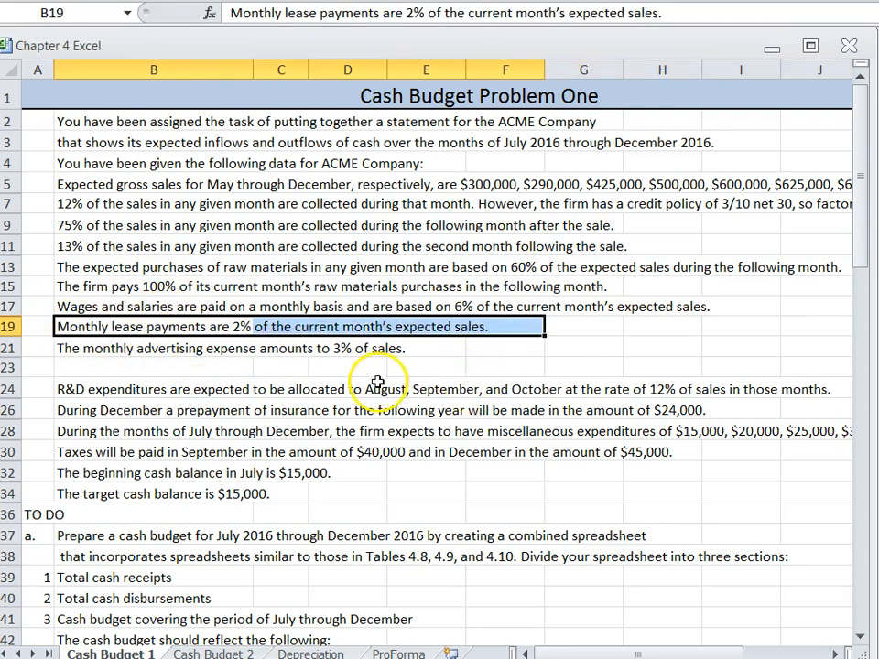
# - Calculate May lease payments in D66 as the May sales forecast times the lease percentage, using =+D53*$C$66 with an absolute percentage reference
pyautogui.scroll(-15, 371, 387)
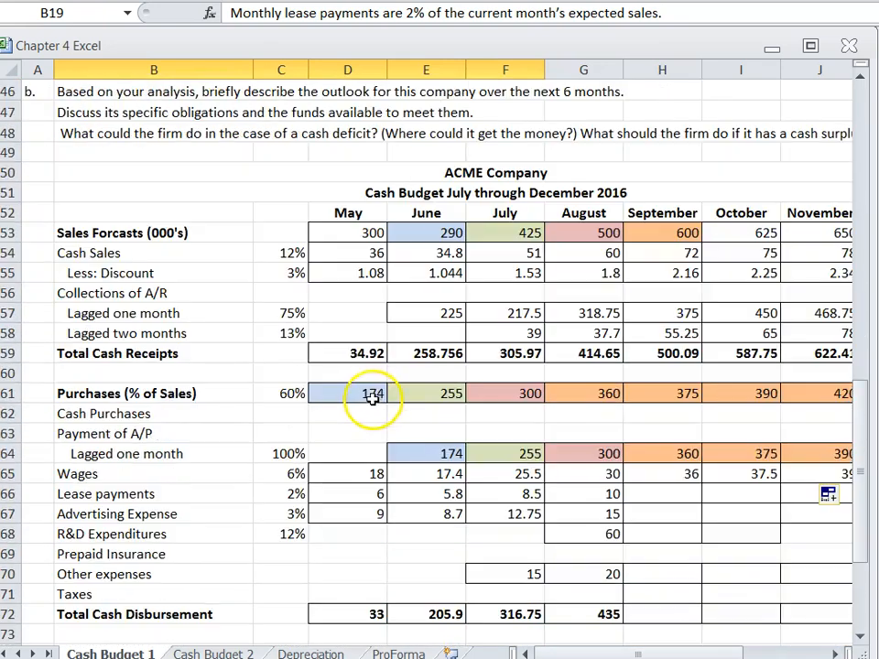
pyautogui.click(350, 491)
pyautogui.write('+')
pyautogui.click(346, 229)
pyautogui.write('*')
pyautogui.click(275, 493)
pyautogui.press('Return')
pyautogui.click(338, 495)
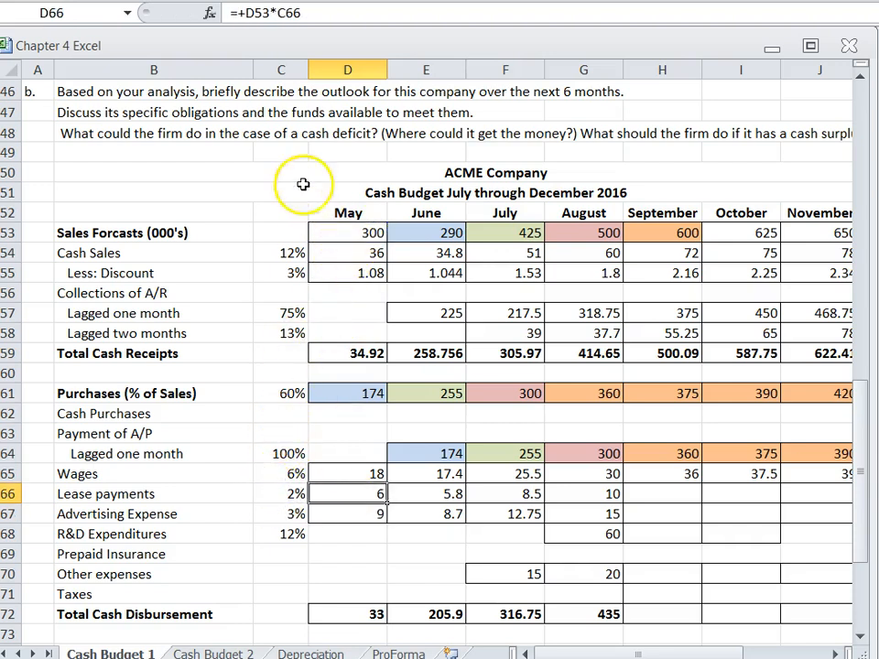
pyautogui.click(274, 12)
pyautogui.press('F4')
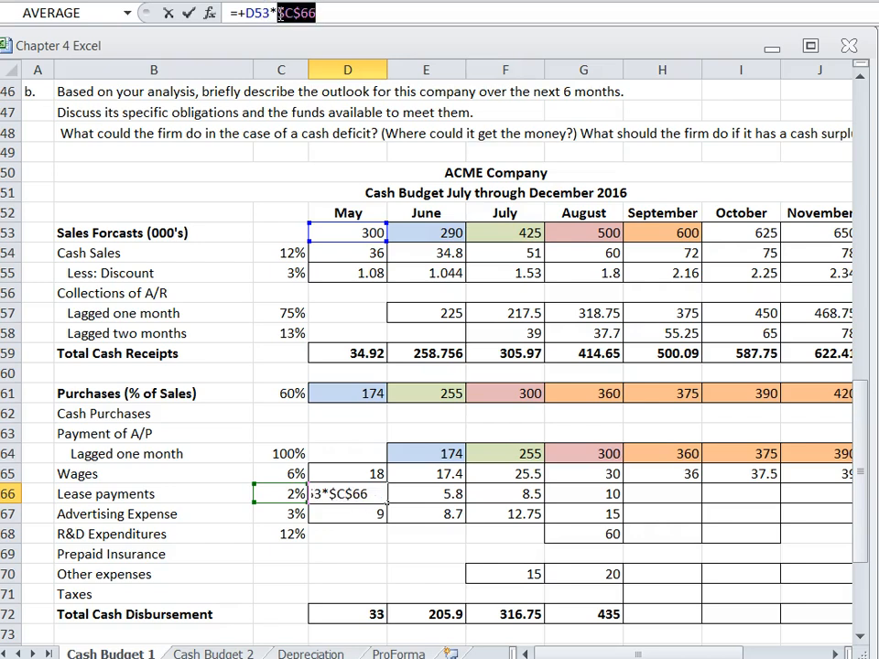
pyautogui.press('Return')
# - Fill the May lease payments formula across the Lease payments row for the remaining months
pyautogui.click(351, 494)
pyautogui.moveTo(386, 503); pyautogui.dragTo(423, 506)
pyautogui.moveTo(704, 509); pyautogui.dragTo(685, 505)
pyautogui.click(514, 499)
pyautogui.click(407, 489)
pyautogui.press('Home')
# - Check the advertising assumption in row 21 and calculate May advertising expense in D67 with the formula +D53*C67
pyautogui.scroll(2, 266, 338)
pyautogui.scroll(6, 267, 339)
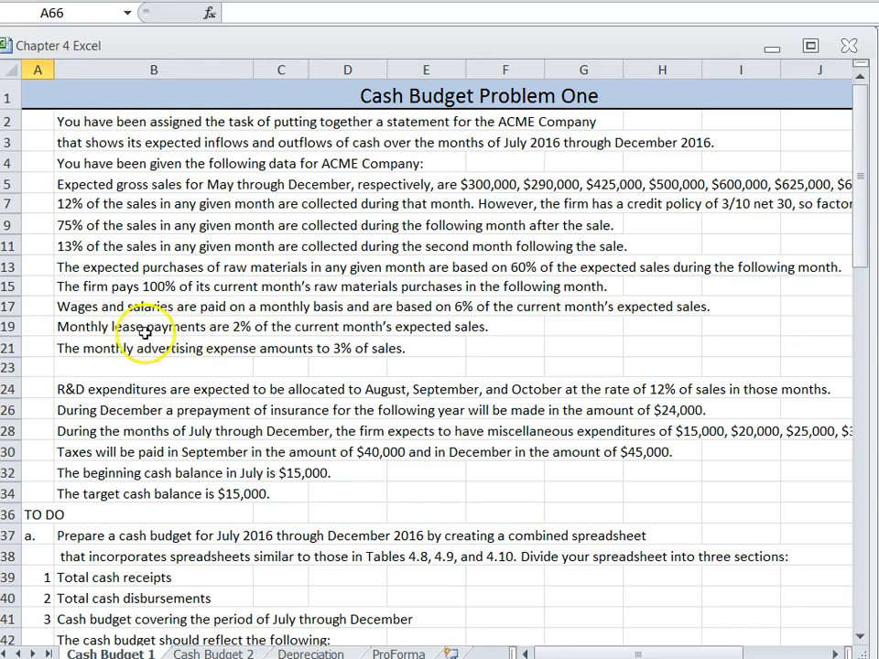
pyautogui.moveTo(58, 349); pyautogui.dragTo(407, 358)
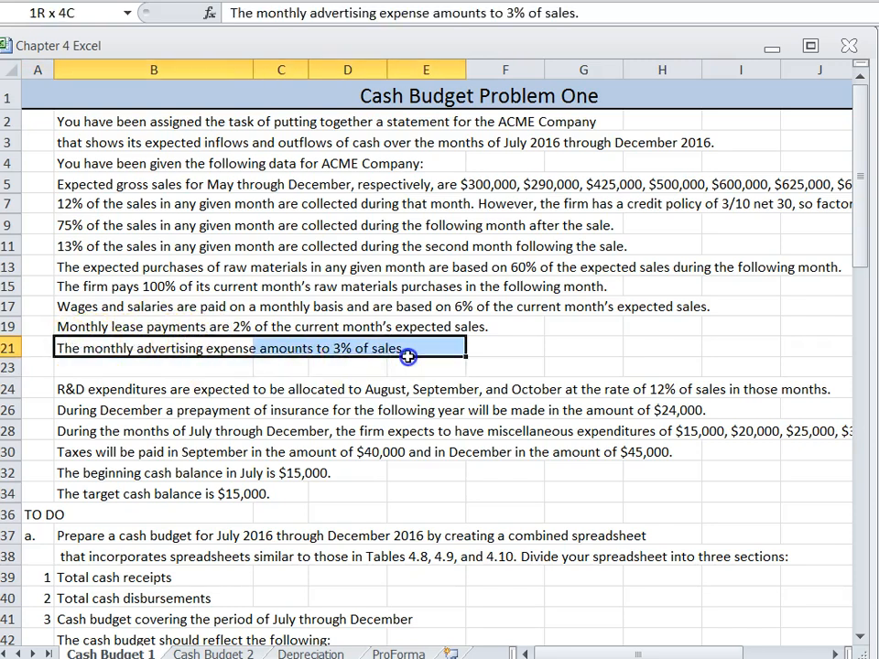
pyautogui.scroll(-13, 312, 375)
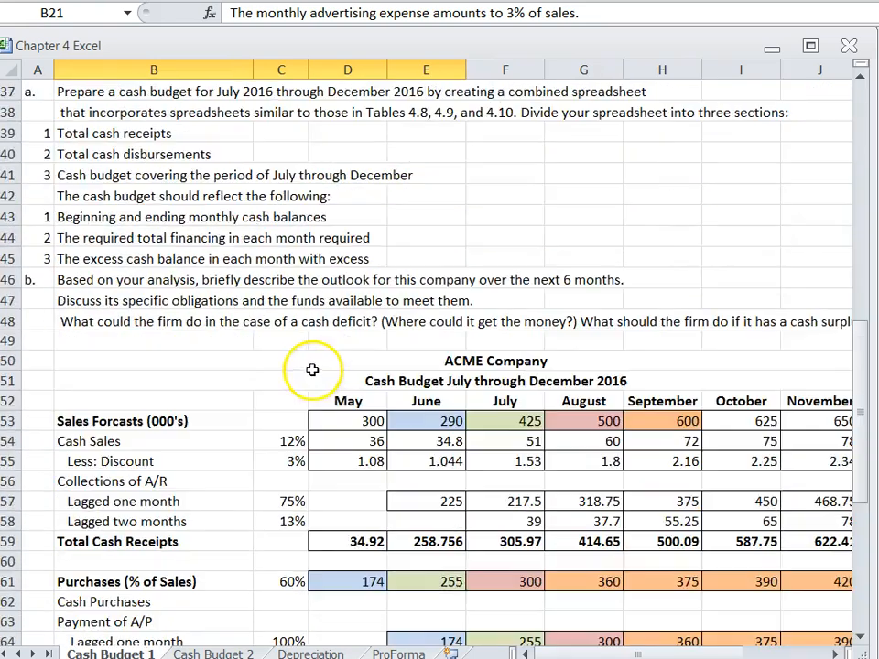
pyautogui.click(350, 515)
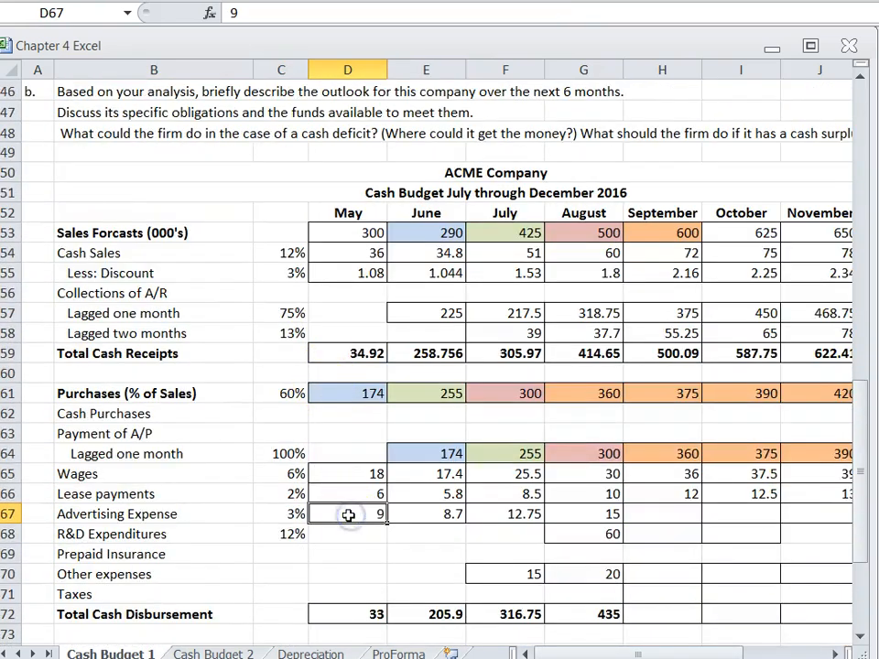
pyautogui.write('+')
pyautogui.click(348, 232)
pyautogui.write('*')
pyautogui.click(281, 510)
pyautogui.press('Return')
# - Try to fill the May advertising expense formula with its relative percentage reference across the remaining months
pyautogui.click(378, 519)
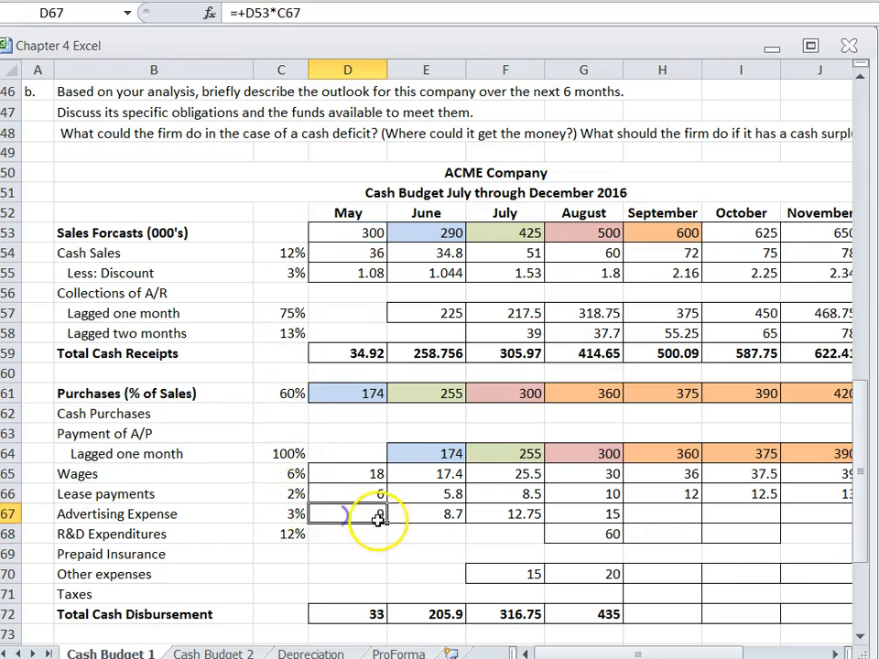
pyautogui.moveTo(386, 522); pyautogui.dragTo(834, 530)
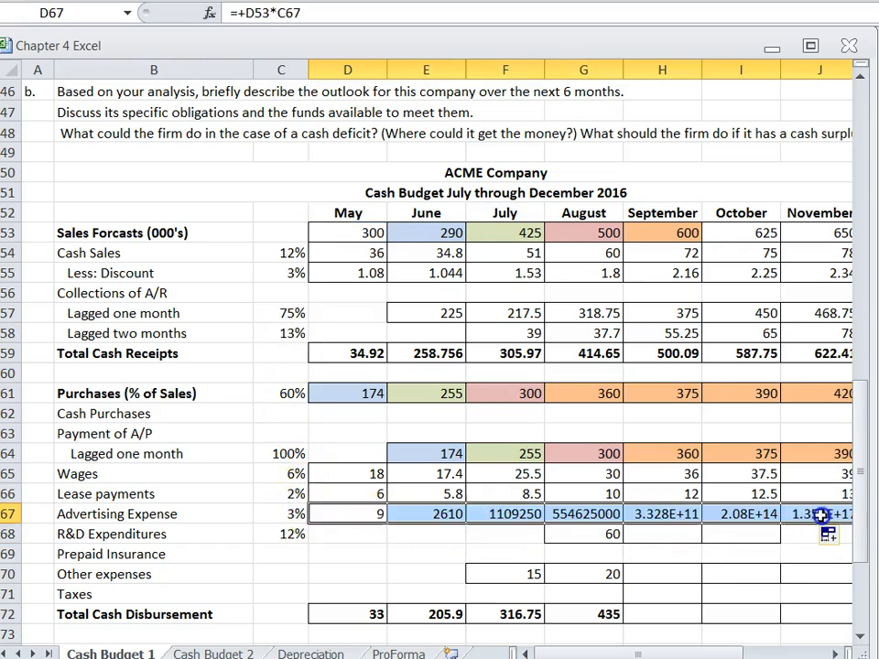
# - Change the percentage reference in D67 to absolute $C$67 and fill the advertising formula across the remaining months
pyautogui.click(355, 517)
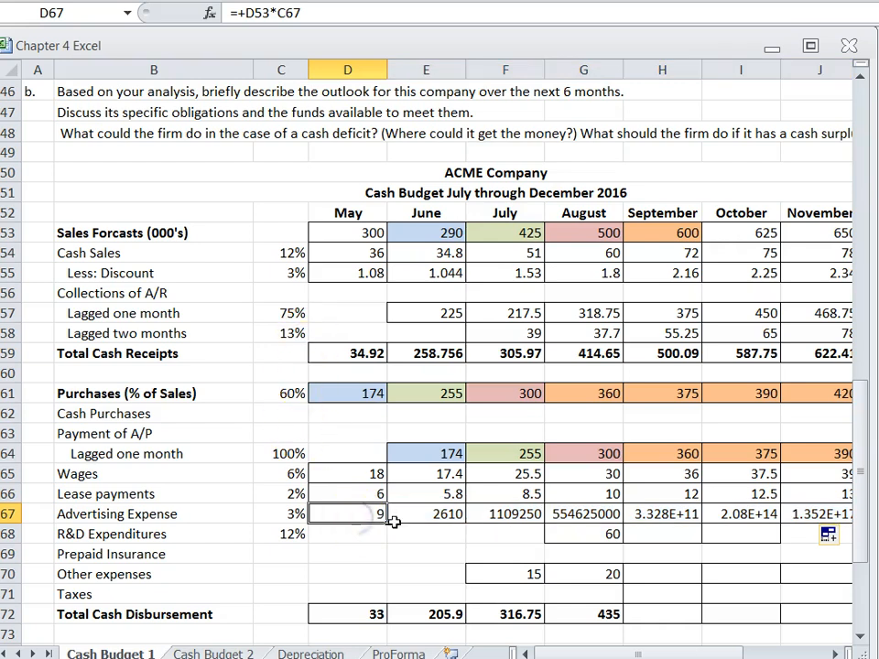
pyautogui.click(274, 12)
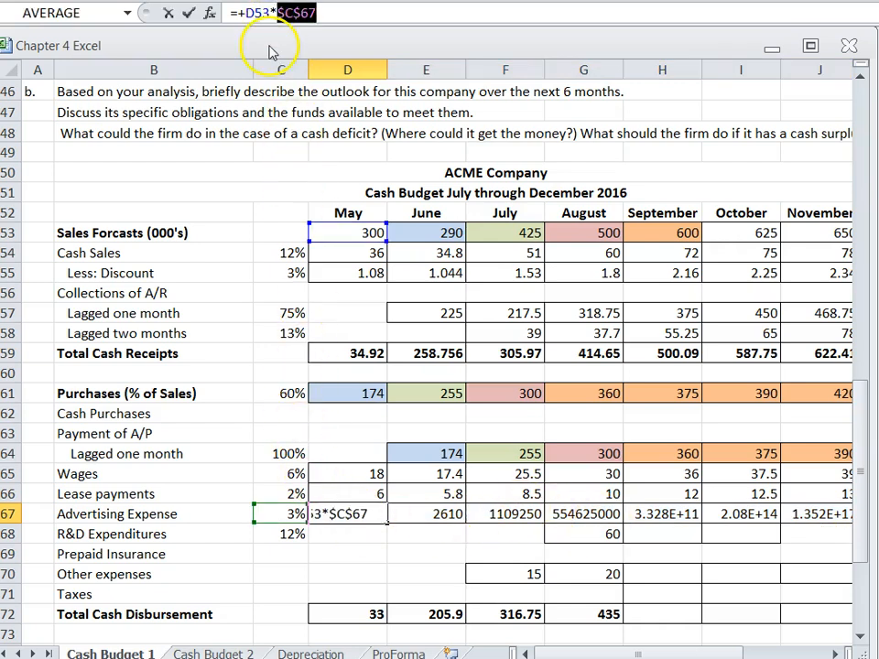
pyautogui.press('Return')
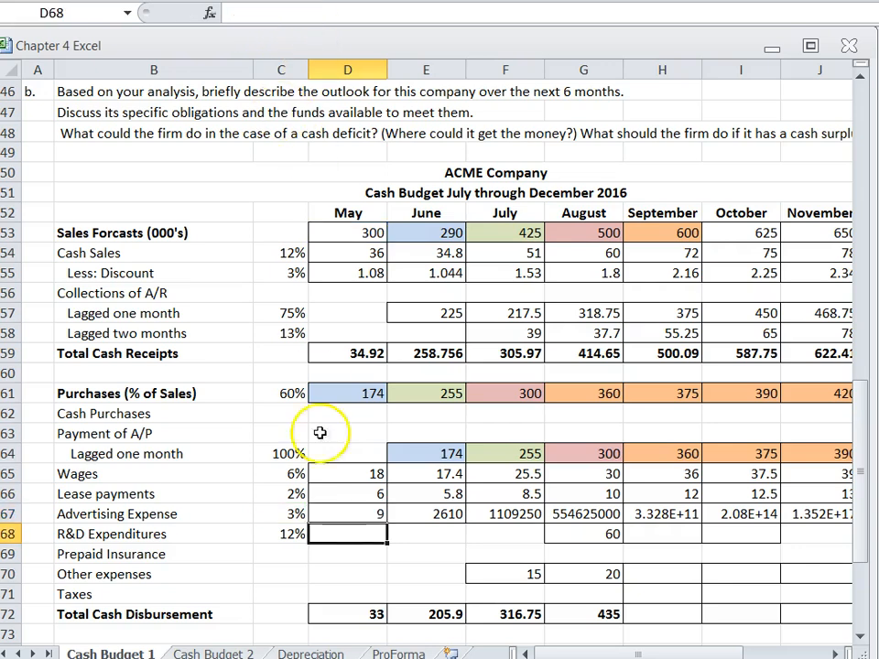
pyautogui.click(345, 514)
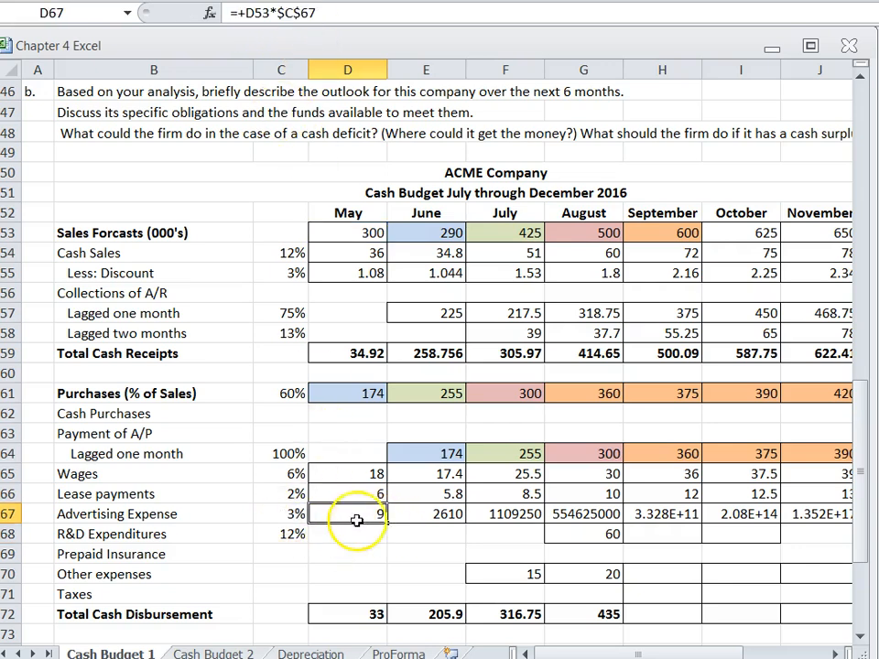
pyautogui.moveTo(390, 522); pyautogui.dragTo(845, 527)
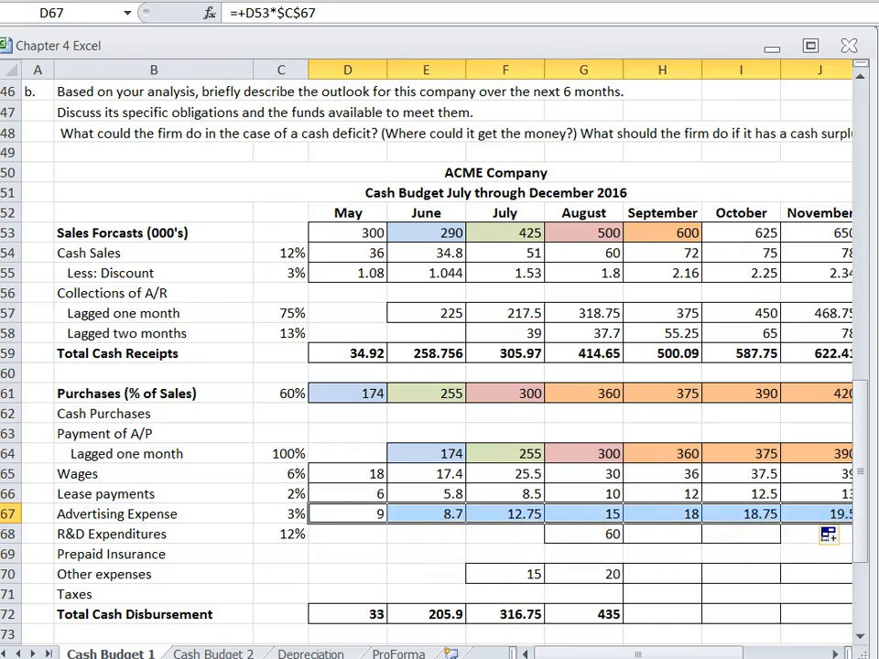
# - Review the R&D expenditures assumption in row 24 and compare it with the R&D Expenditures row of the budget
pyautogui.click(402, 551)
pyautogui.scroll(4, 239, 346)
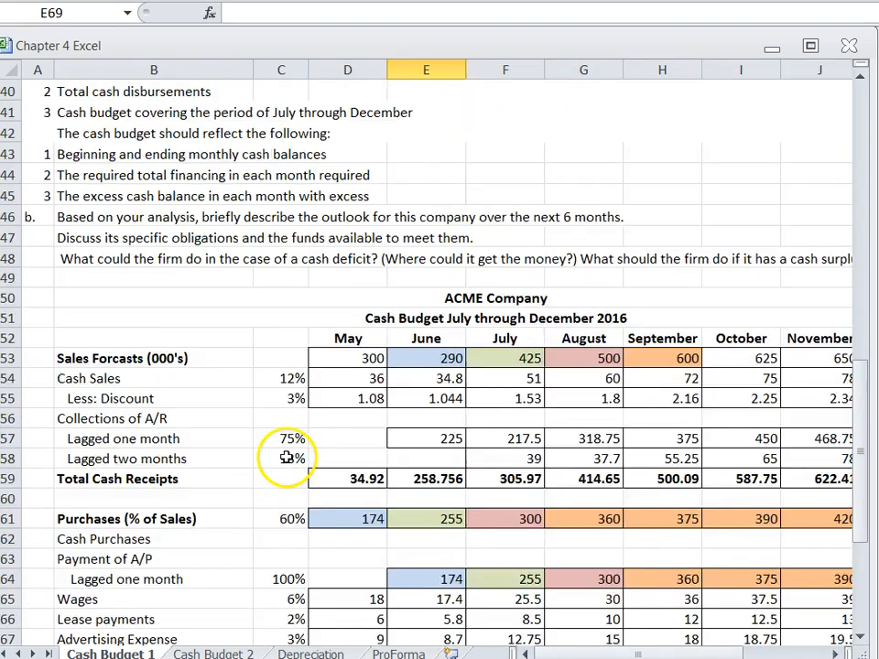
pyautogui.scroll(5, 265, 440)
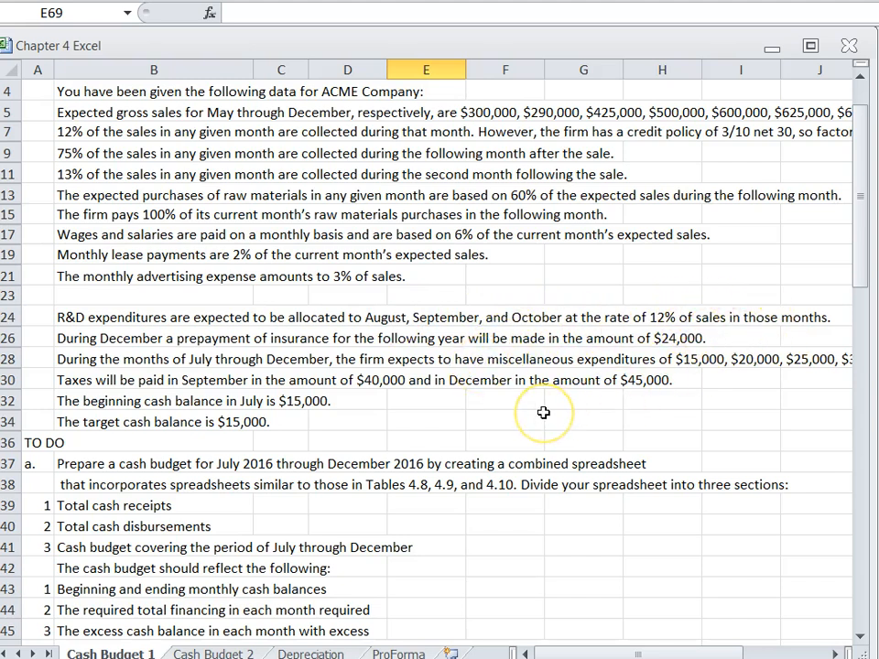
pyautogui.scroll(-15, 543, 413)
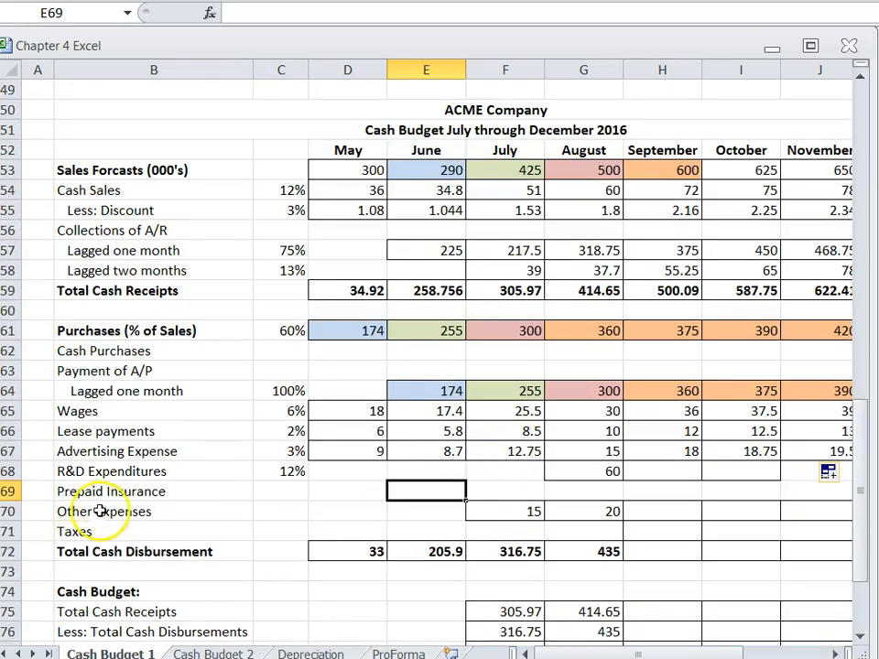
pyautogui.click(573, 469)
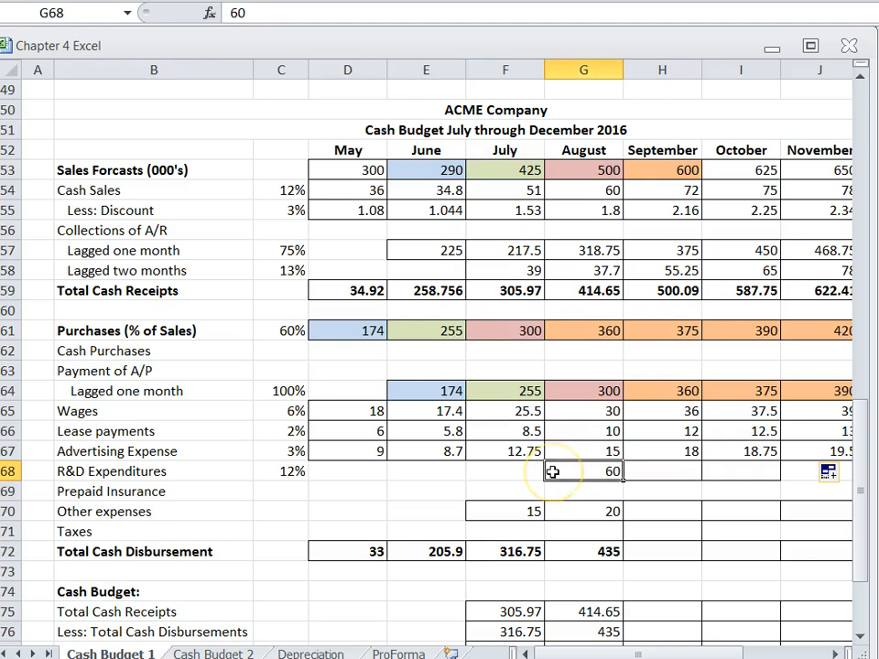
pyautogui.click(877, 486)
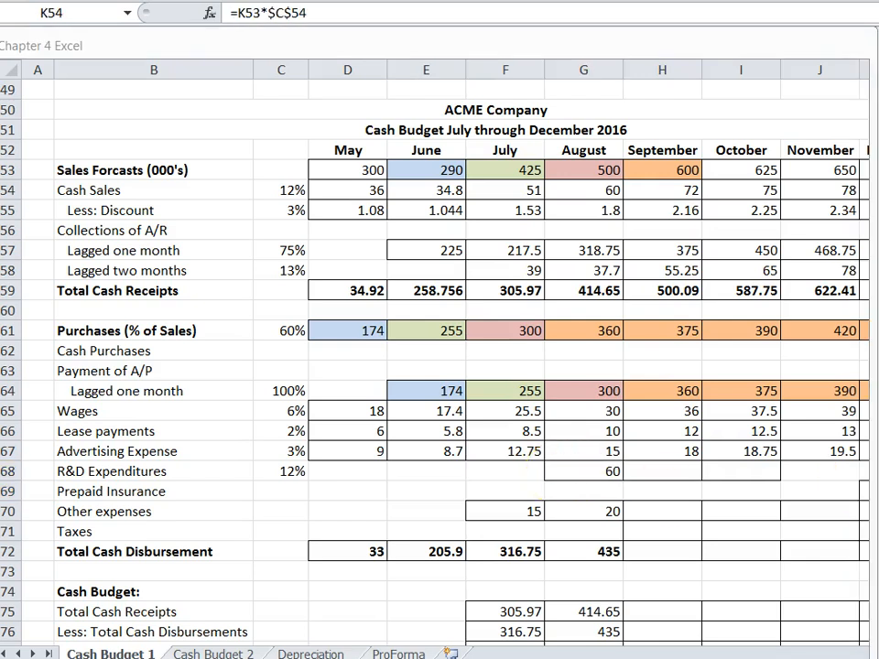
# - Recheck the R&D months and rate in row 24, and calculate August R&D expenditures in G68 with the formula +G53*C68
pyautogui.click(587, 468)
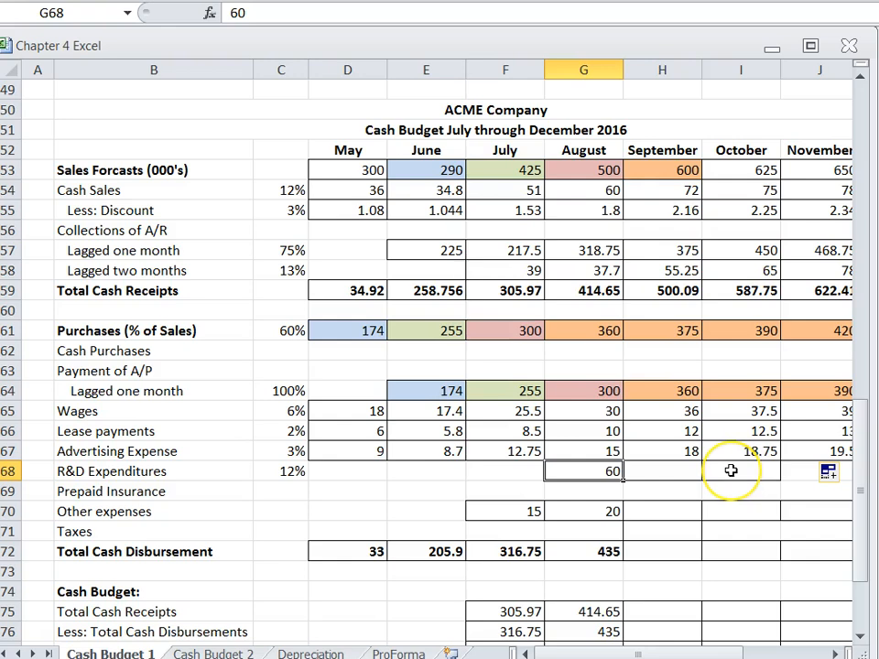
pyautogui.scroll(13, 398, 432)
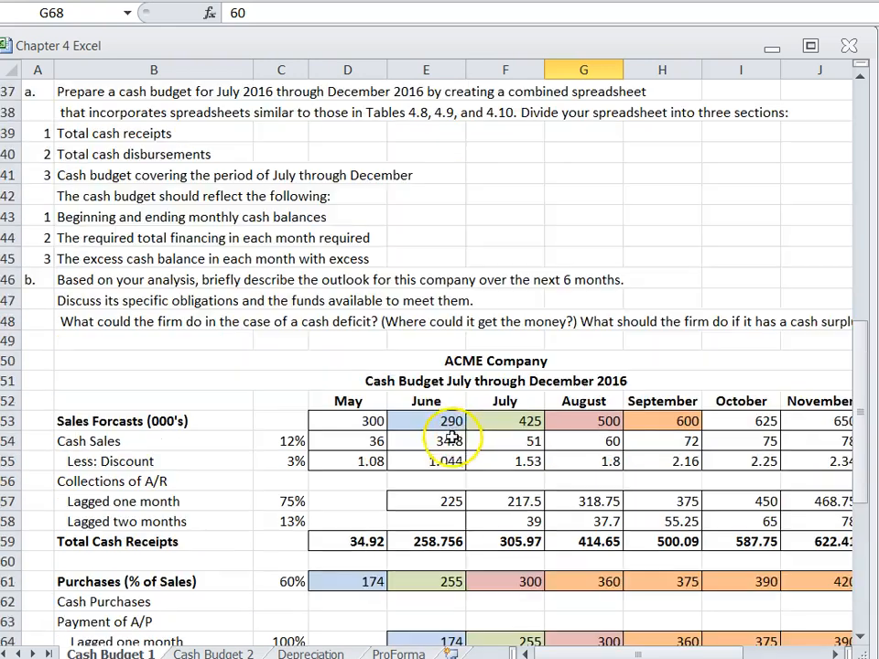
pyautogui.scroll(3, 393, 426)
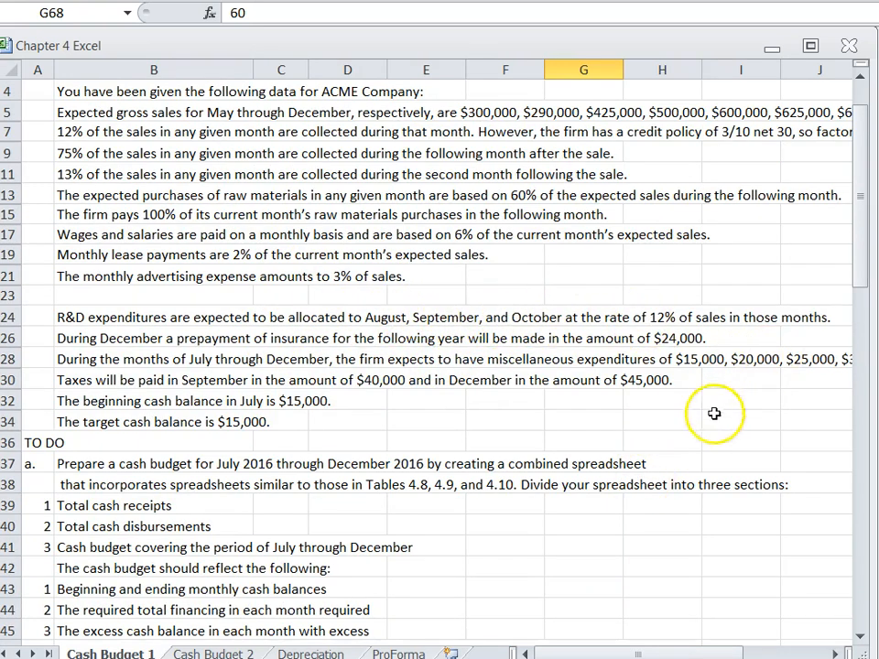
pyautogui.scroll(-14, 716, 412)
pyautogui.scroll(-1, 674, 444)
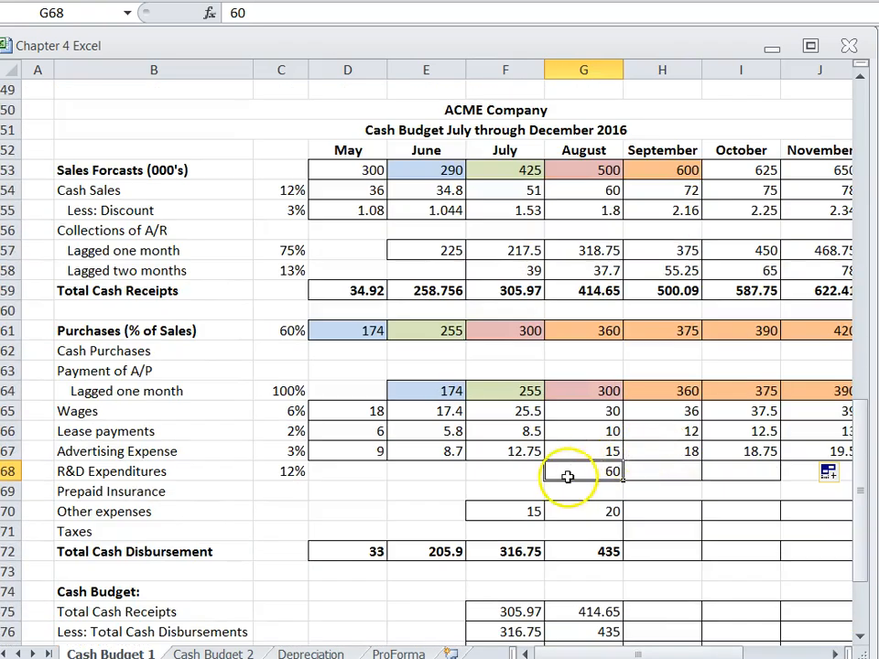
pyautogui.write('+')
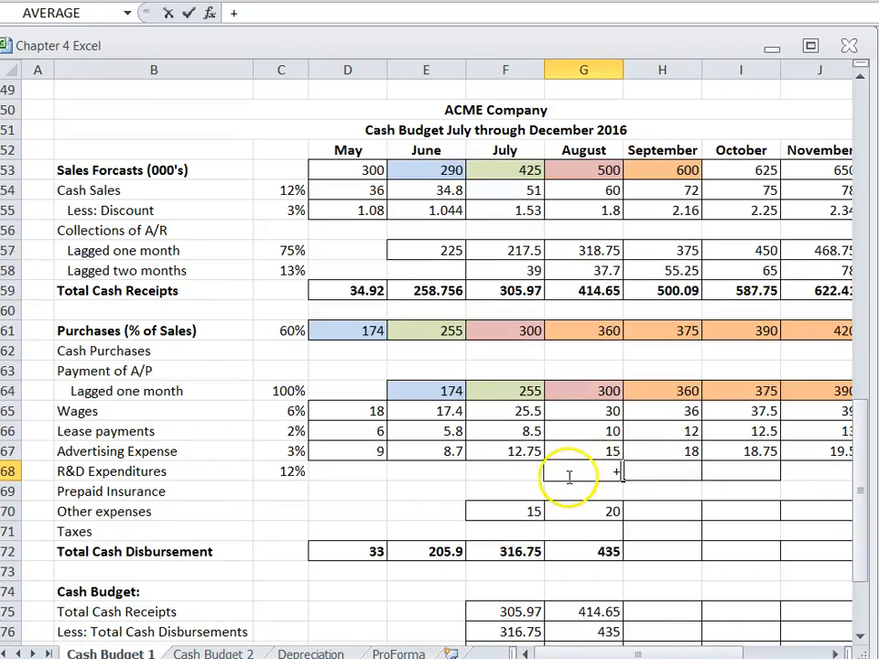
pyautogui.click(580, 170)
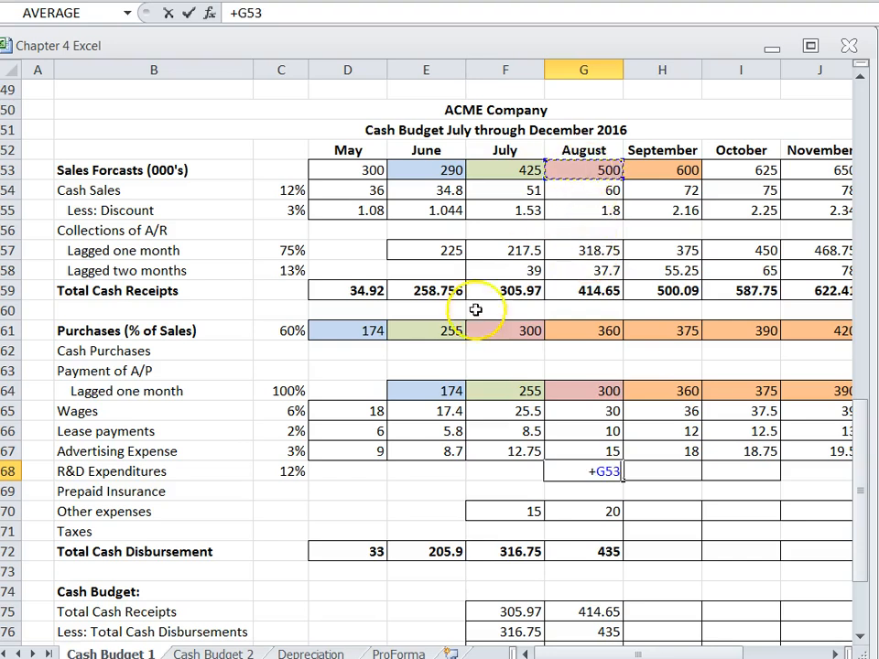
pyautogui.write('*')
pyautogui.click(275, 469)
pyautogui.press('Return')
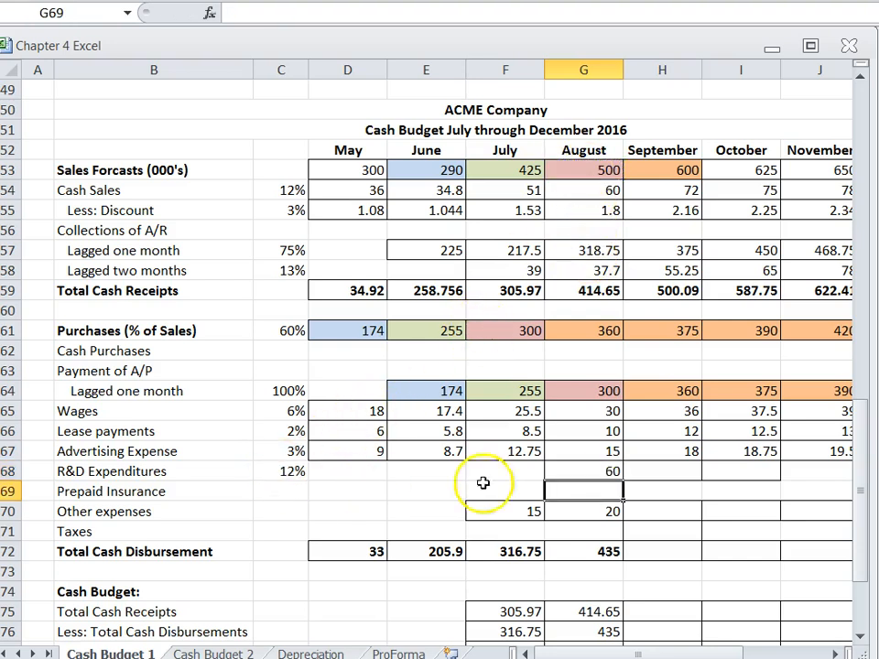
# - Try to fill the August R&D formula with its relative percentage reference through October
pyautogui.click(599, 470)
pyautogui.moveTo(622, 481); pyautogui.dragTo(760, 476)
# - Change the percentage reference in G68 to absolute $C$68 and fill the R&D formula through October
pyautogui.click(602, 471)
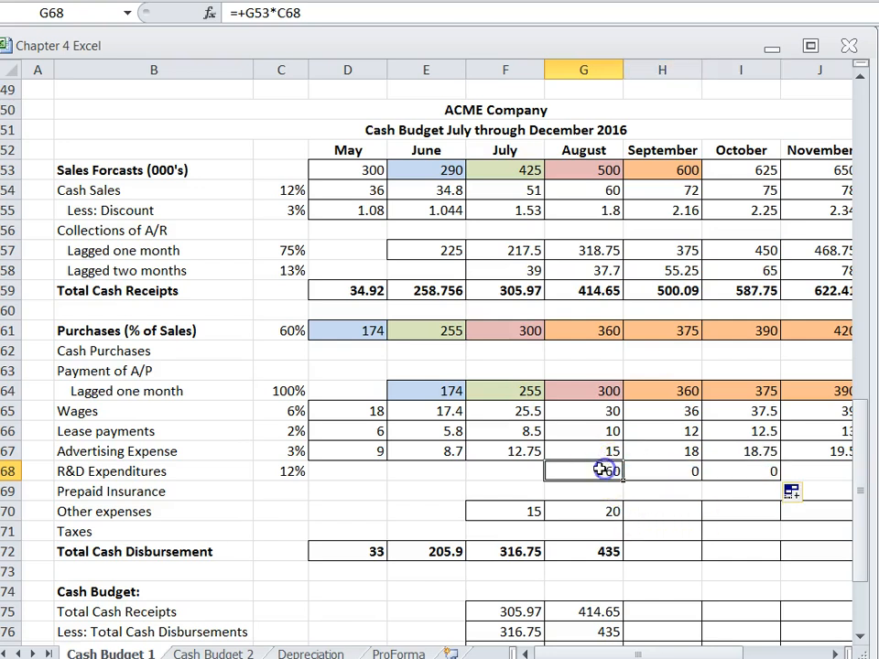
pyautogui.click(276, 11)
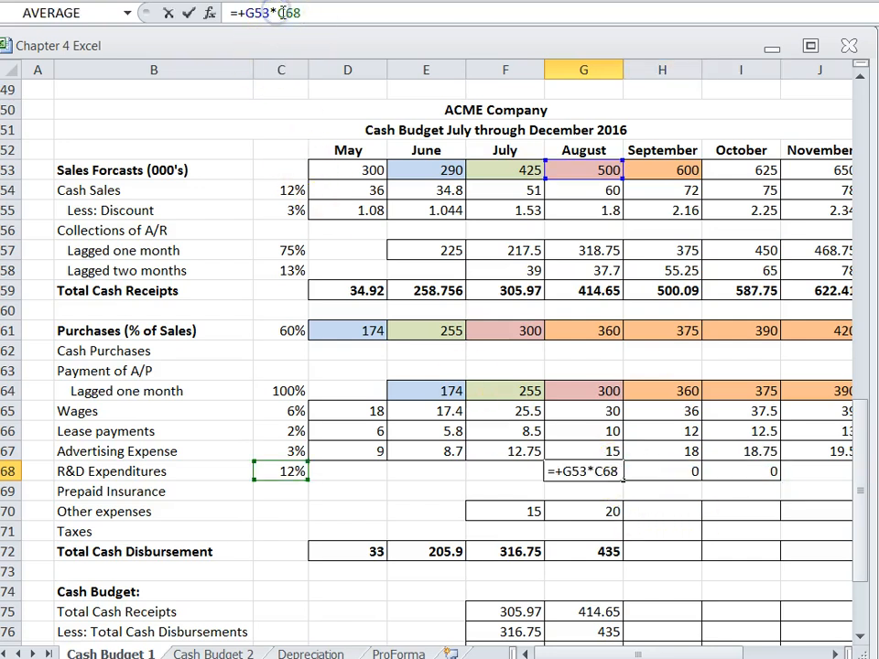
pyautogui.press('Return')
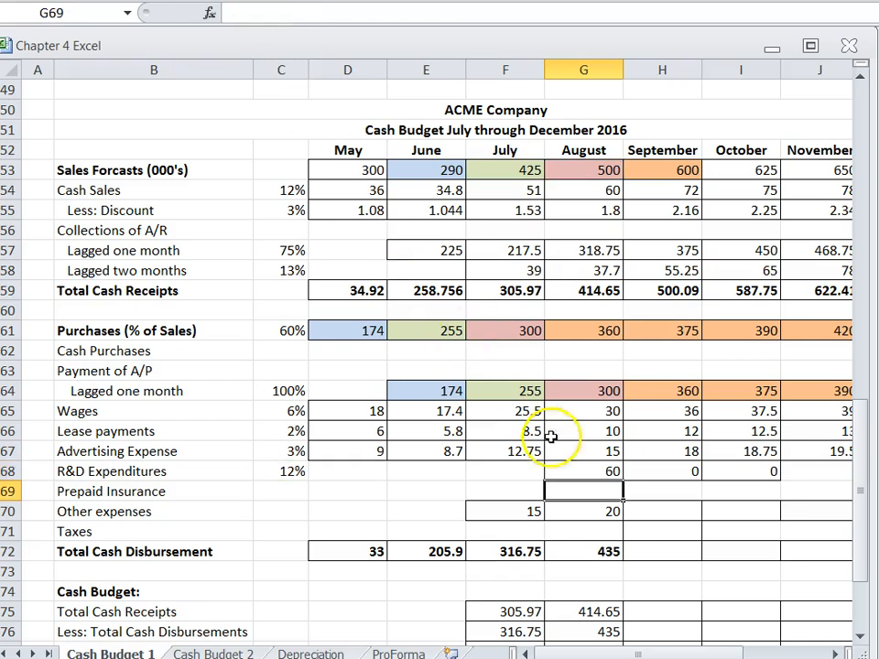
pyautogui.click(617, 477)
pyautogui.moveTo(622, 481); pyautogui.dragTo(779, 471)
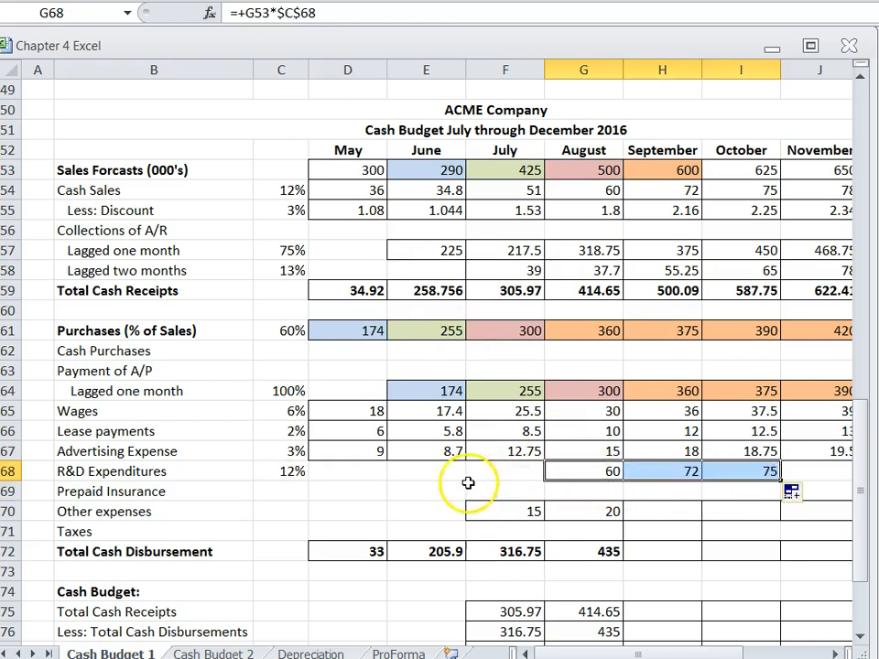
# - Check the prepaid insurance assumption in row 26, and fill the November advertising formula from J67 into December
pyautogui.scroll(10, 261, 426)
pyautogui.scroll(4, 229, 414)
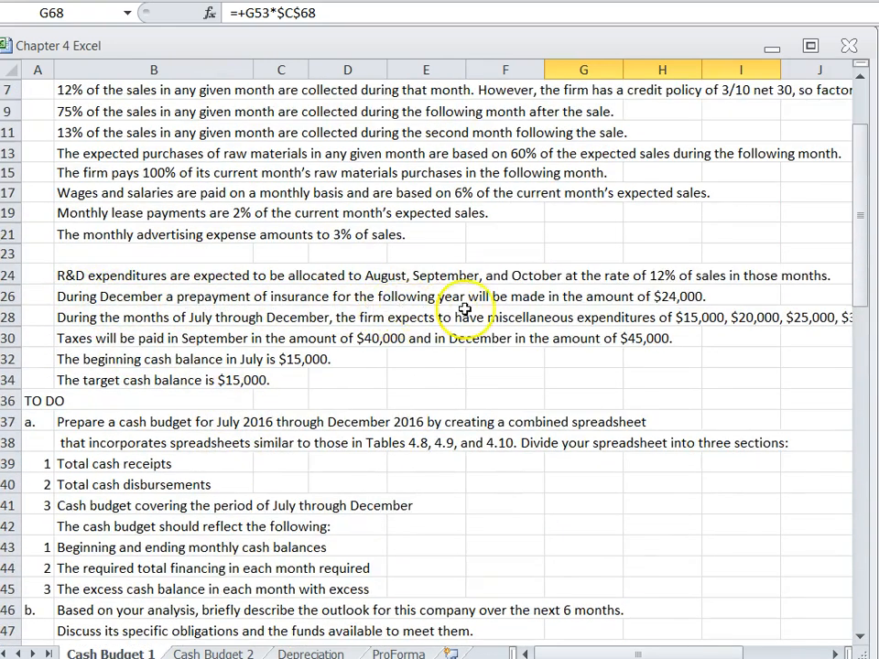
pyautogui.scroll(-3, 674, 475)
pyautogui.scroll(-8, 674, 474)
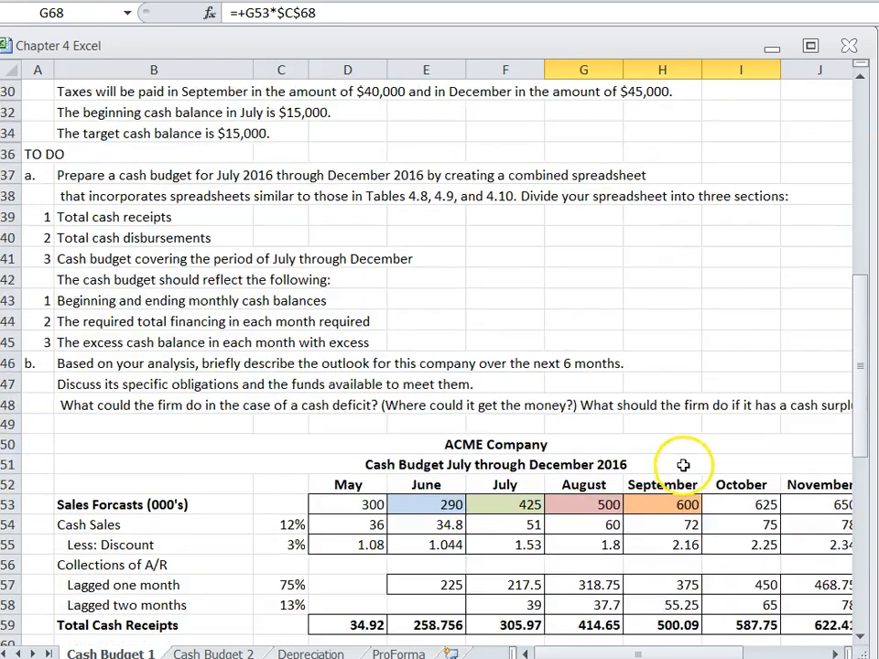
pyautogui.moveTo(632, 652); pyautogui.dragTo(669, 652)
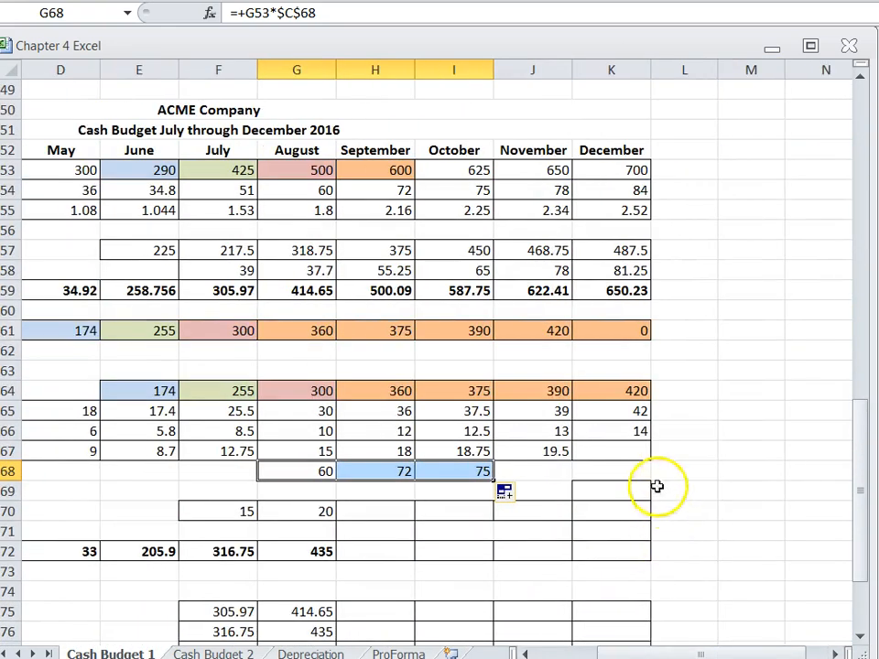
pyautogui.click(558, 449)
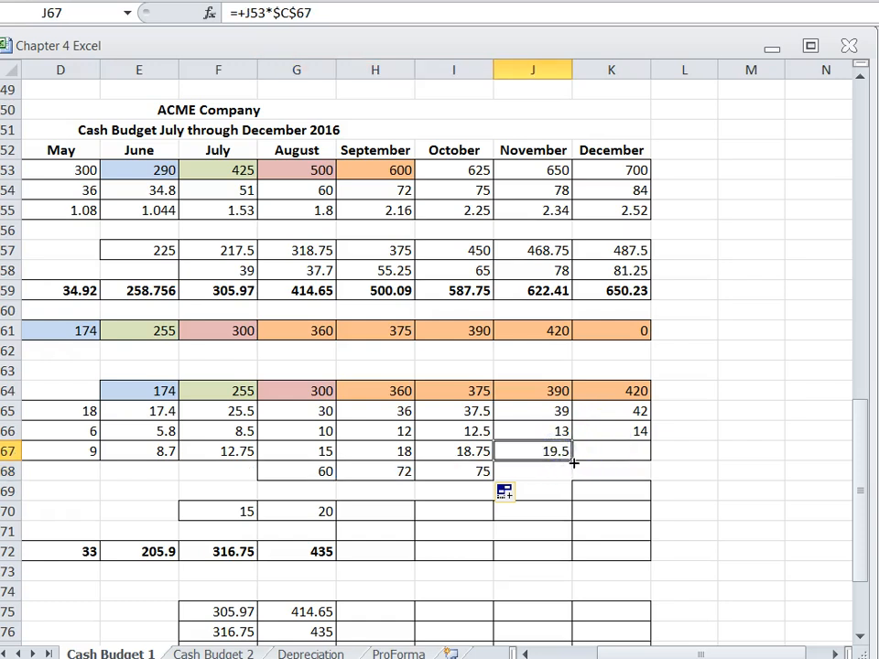
pyautogui.moveTo(607, 460); pyautogui.dragTo(628, 459)
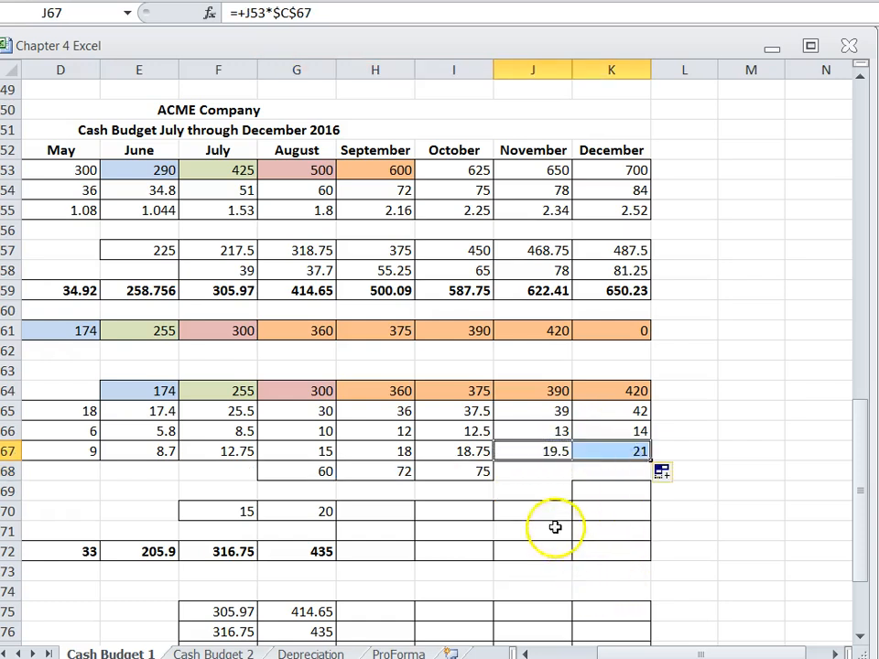
# - Enter 24 as December's prepaid insurance in K69
pyautogui.click(607, 493)
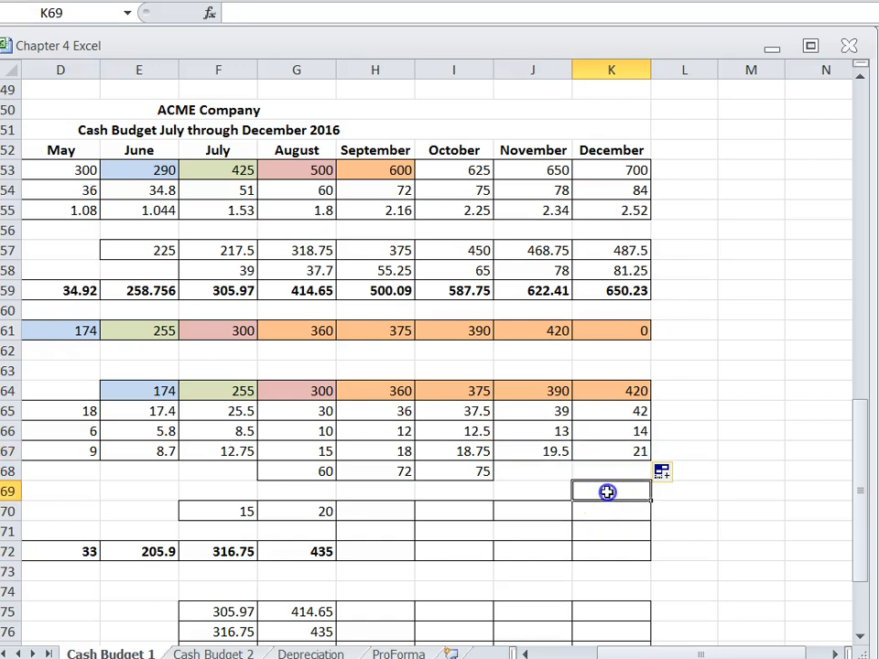
pyautogui.write('24')
pyautogui.click(537, 515)
pyautogui.click(528, 494)
# - Narrow columns B and C so the row labels and all months through December fit on screen together
pyautogui.press('Left')
pyautogui.press('Home')
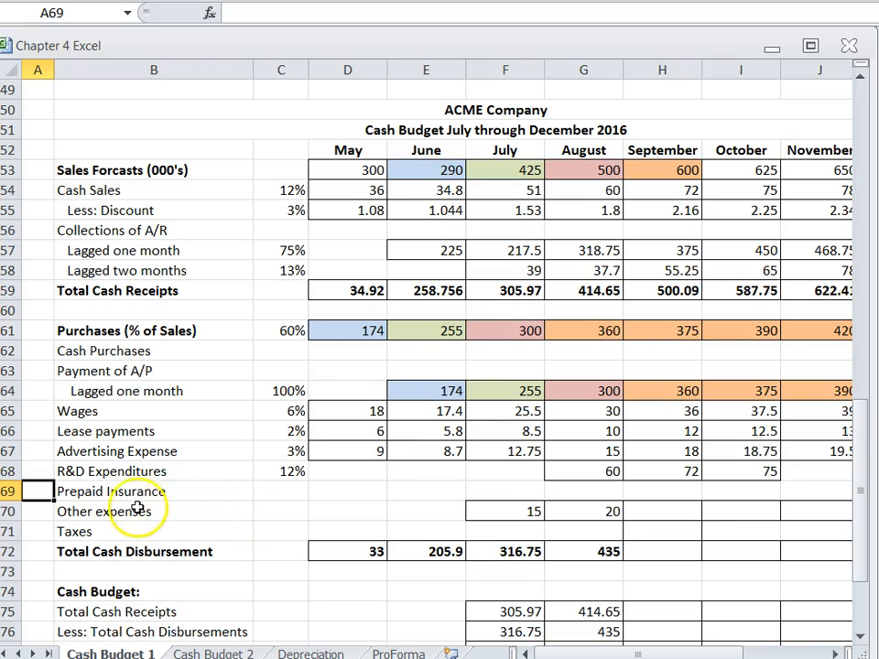
pyautogui.press('Right')
pyautogui.press('Right')
pyautogui.press('Right')
pyautogui.press('Right')
pyautogui.press('Right')
pyautogui.press('Right')
pyautogui.press('Right')
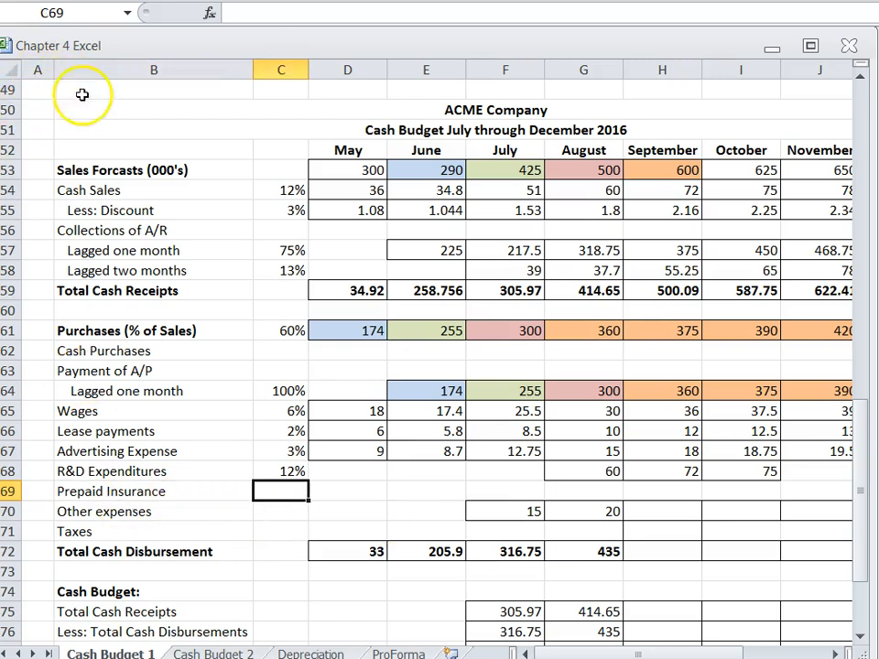
pyautogui.press('Right')
pyautogui.press('Right')
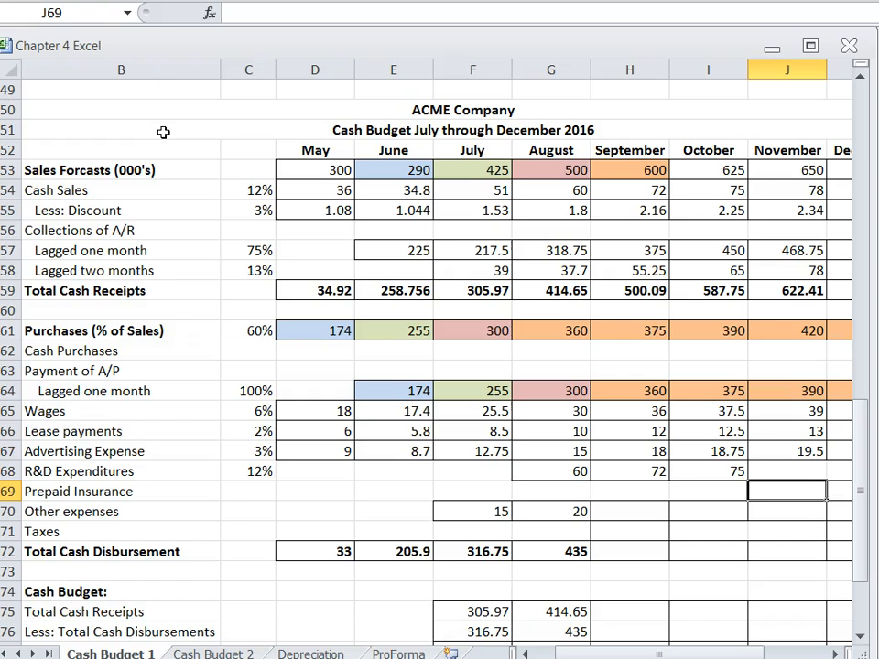
pyautogui.moveTo(219, 76); pyautogui.dragTo(175, 83)
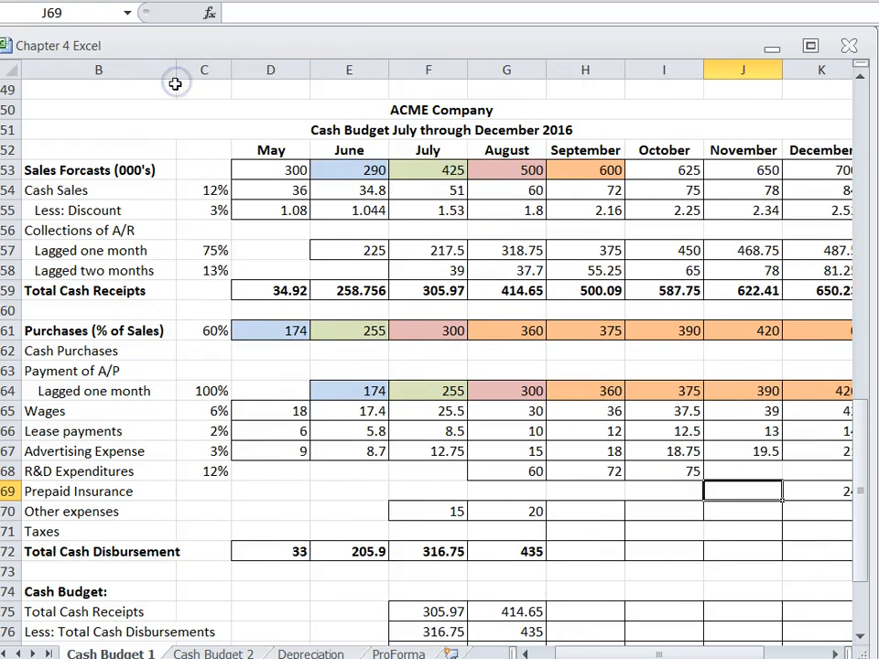
pyautogui.moveTo(227, 72); pyautogui.dragTo(215, 72)
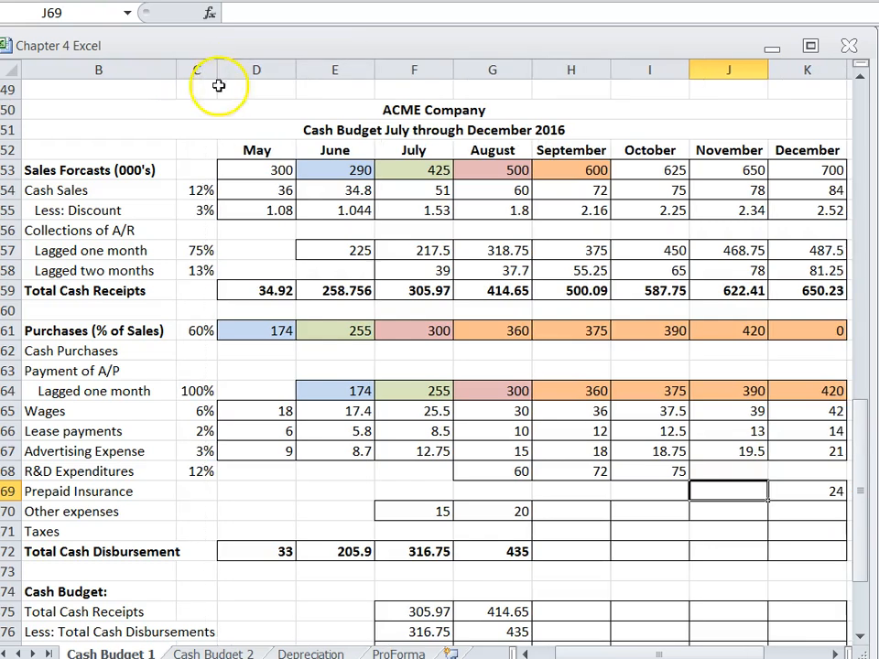
pyautogui.scroll(2, 363, 455)
pyautogui.scroll(-2, 365, 449)
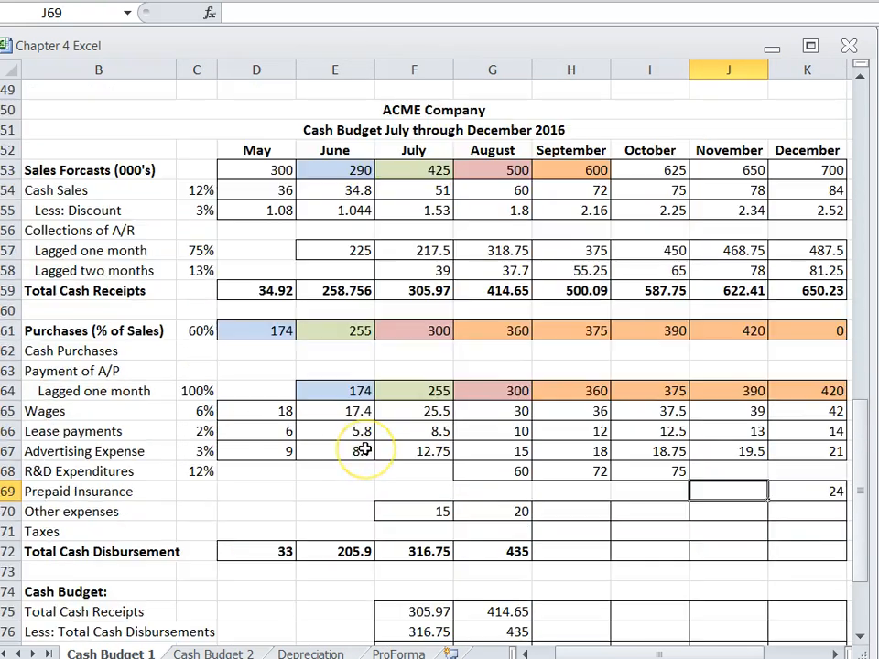
# - Following the miscellaneous expenditures assumption in row 28, enter other expenses of 25, 30, 35 and 40 for September through December in H70:K70
pyautogui.scroll(9, 365, 450)
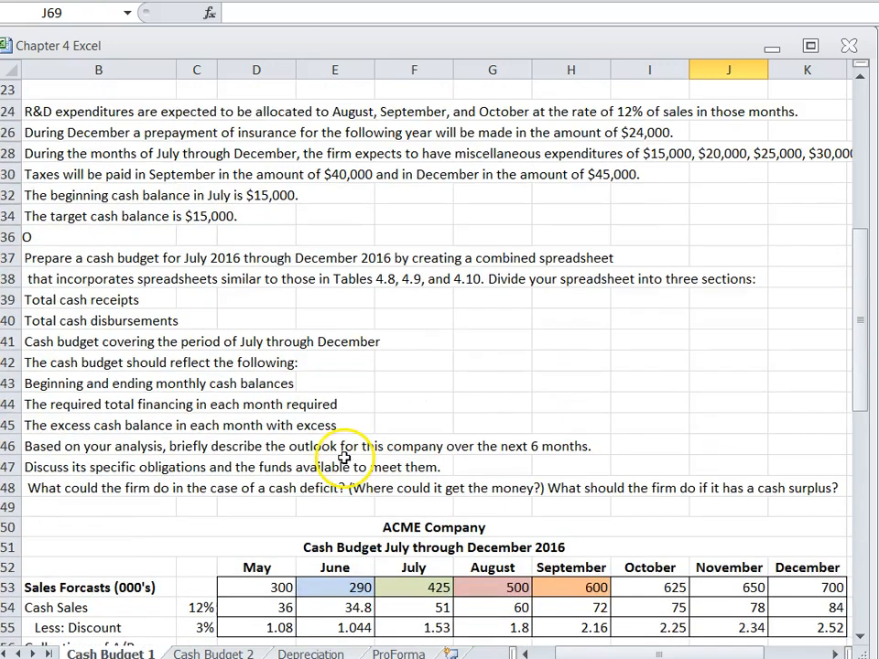
pyautogui.scroll(1, 179, 257)
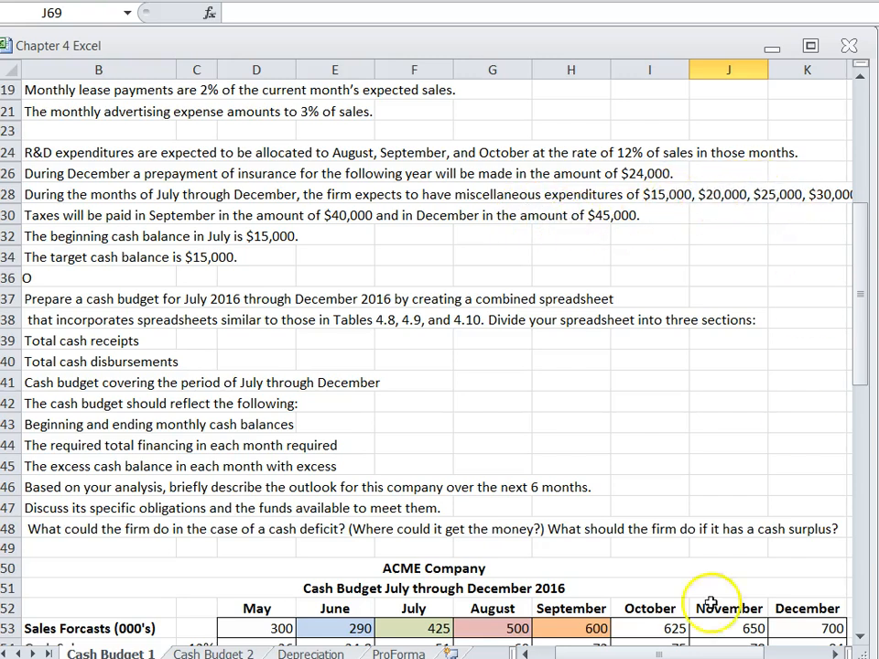
pyautogui.moveTo(696, 653)
pyautogui.mouseDown()
pyautogui.moveTo(769, 651)
pyautogui.moveTo(678, 650)
pyautogui.moveTo(689, 648)
pyautogui.mouseUp()
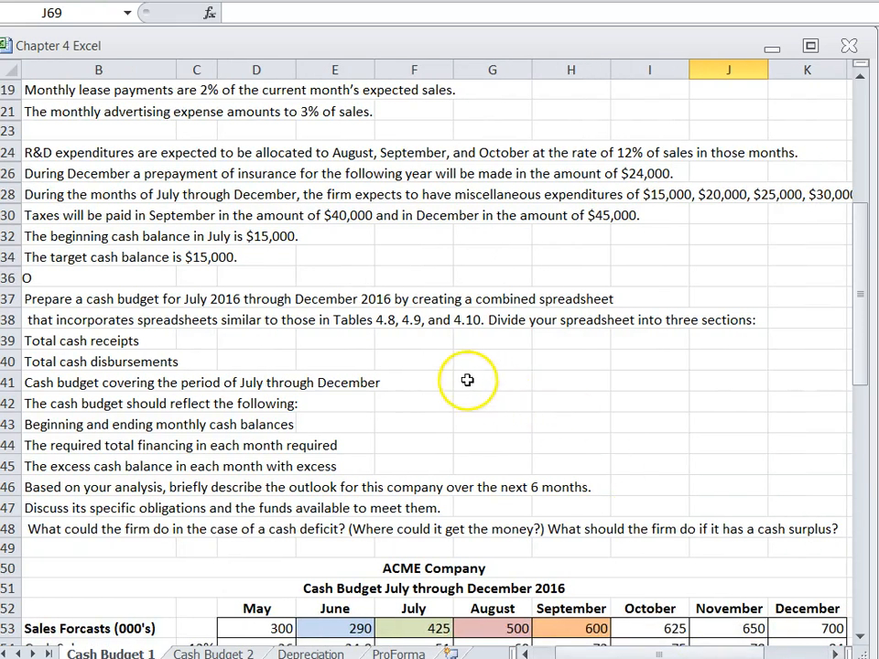
pyautogui.scroll(-2, 466, 378)
pyautogui.scroll(-9, 466, 378)
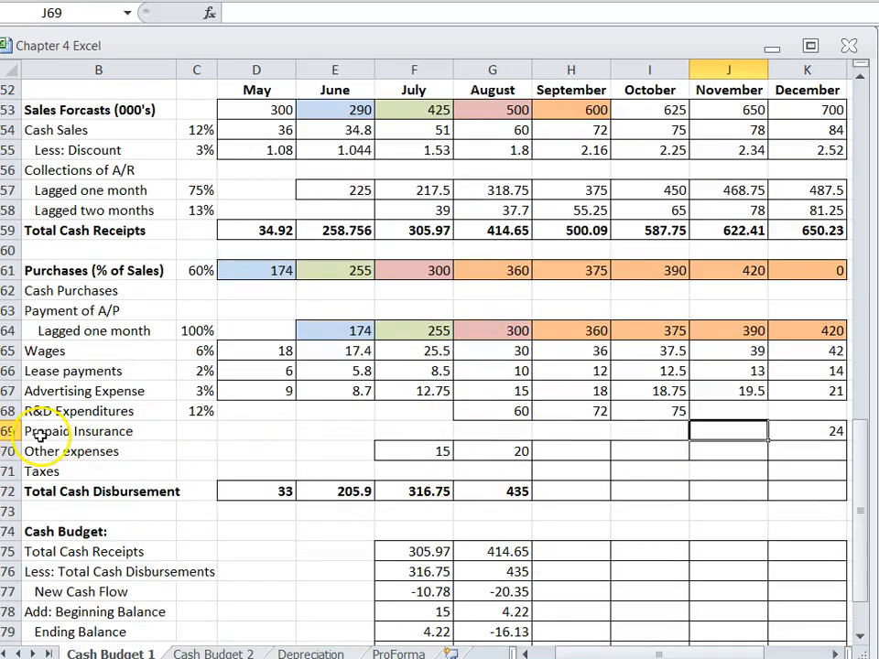
pyautogui.click(593, 454)
pyautogui.write('25')
pyautogui.click(645, 457)
pyautogui.write('30')
pyautogui.click(714, 453)
pyautogui.write('35')
pyautogui.click(795, 454)
pyautogui.write('4')
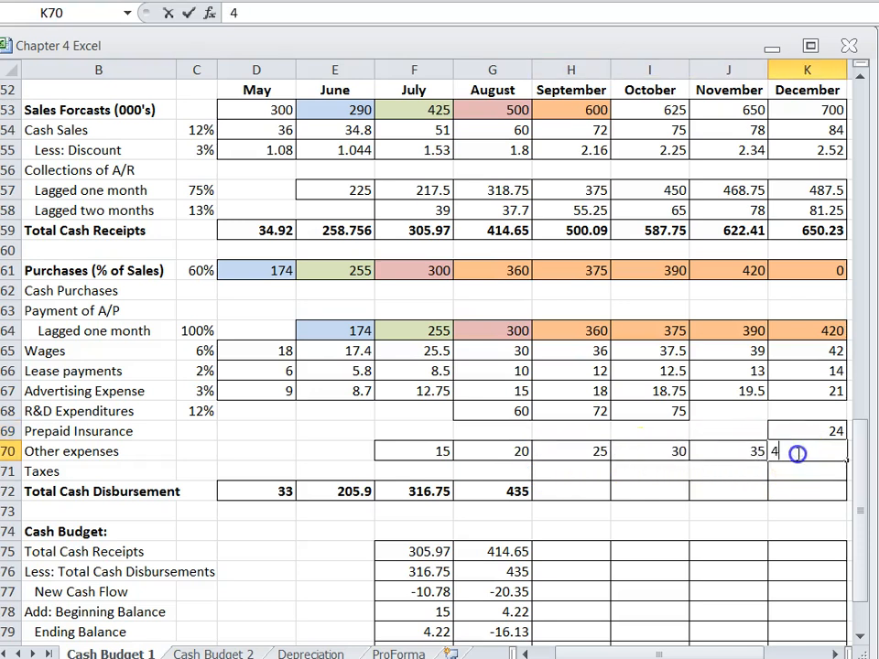
pyautogui.click(692, 465)
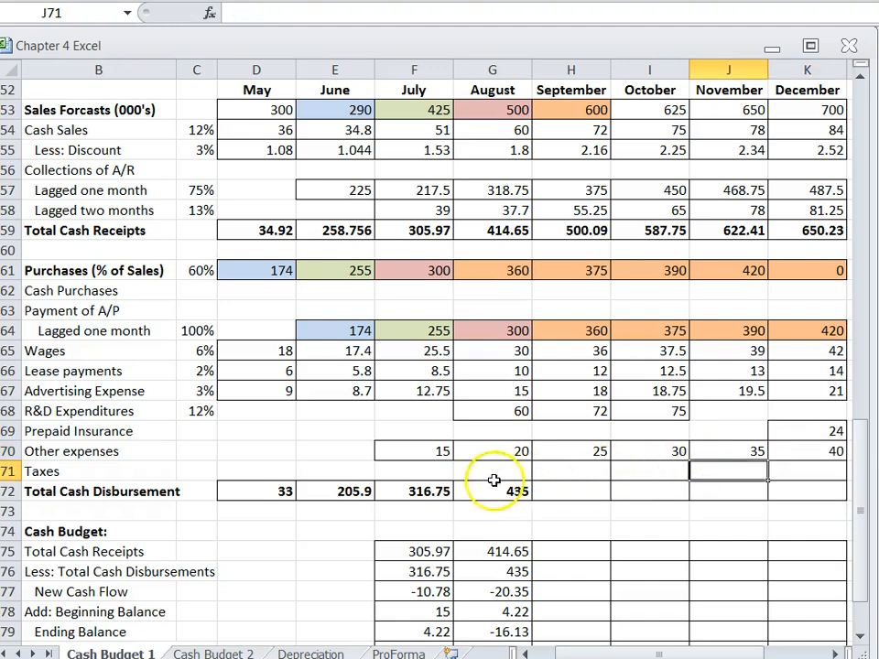
# - Following the tax assumption in row 30, enter taxes of 40 for September in H71 and 45 for December in K71
pyautogui.scroll(7, 219, 468)
pyautogui.scroll(4, 213, 463)
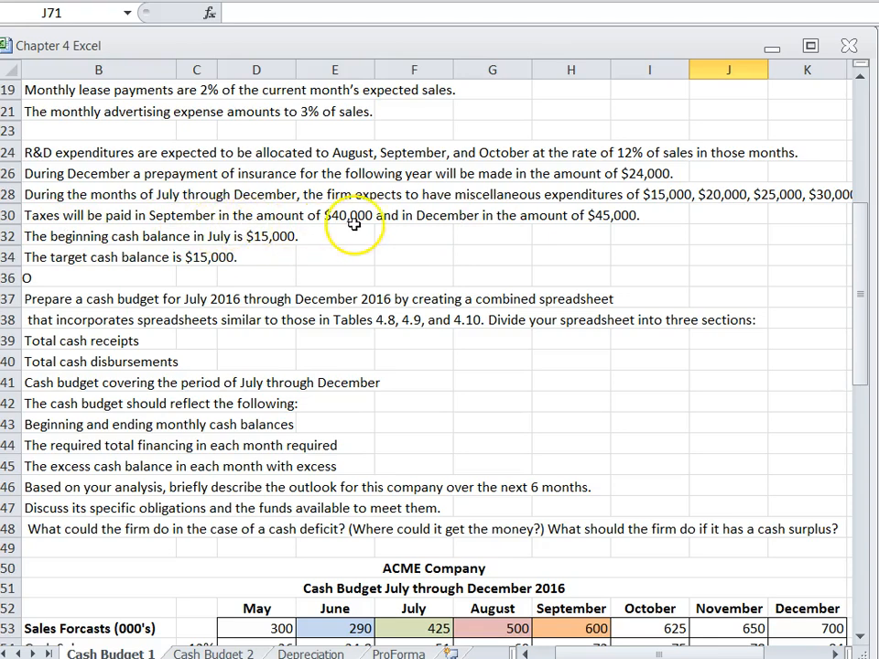
pyautogui.scroll(-2, 490, 303)
pyautogui.scroll(-7, 491, 319)
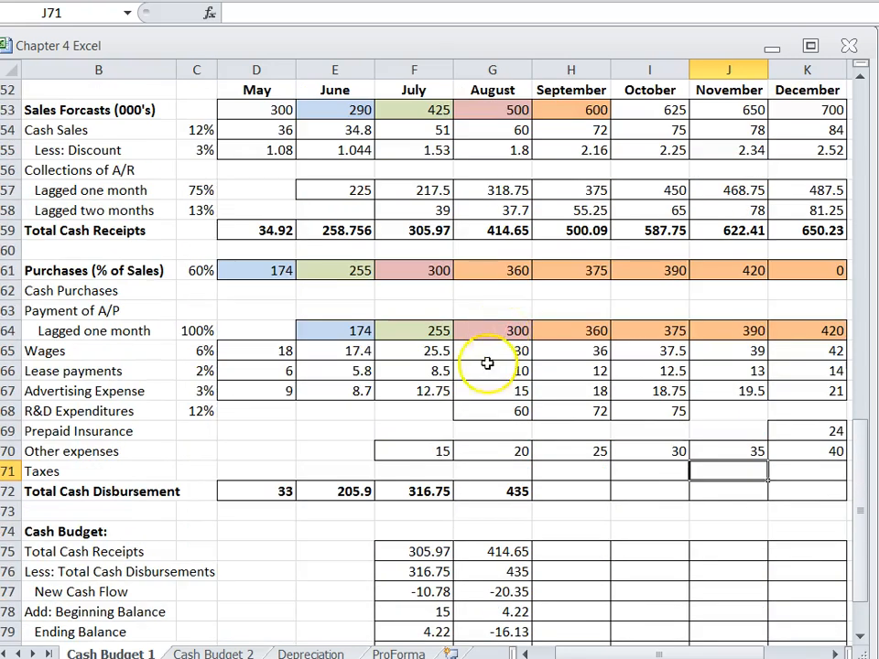
pyautogui.click(558, 470)
pyautogui.write('40')
pyautogui.click(799, 471)
# - Apply all borders to September's taxes cell H71
pyautogui.click(547, 473)
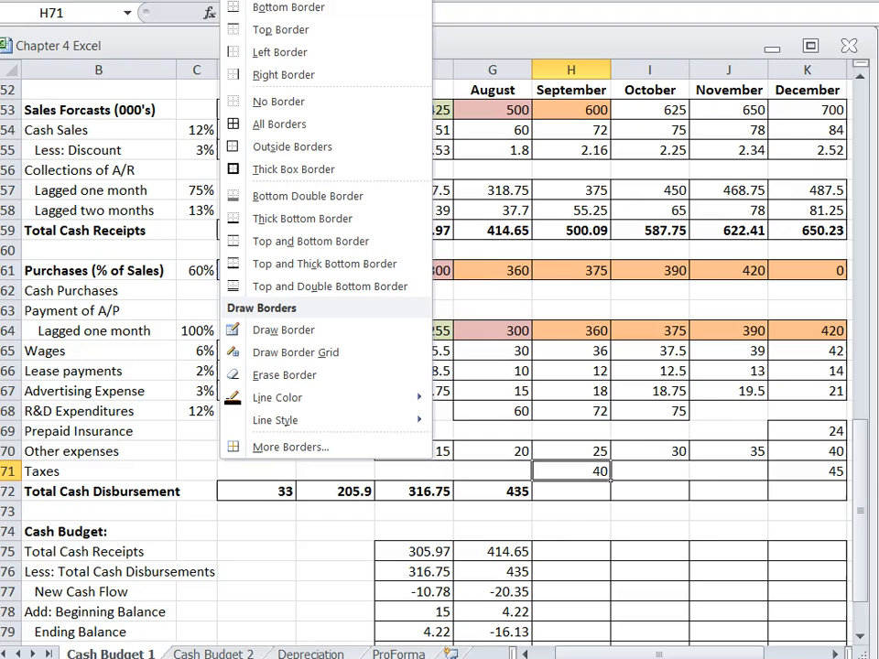
pyautogui.click(236, 123)
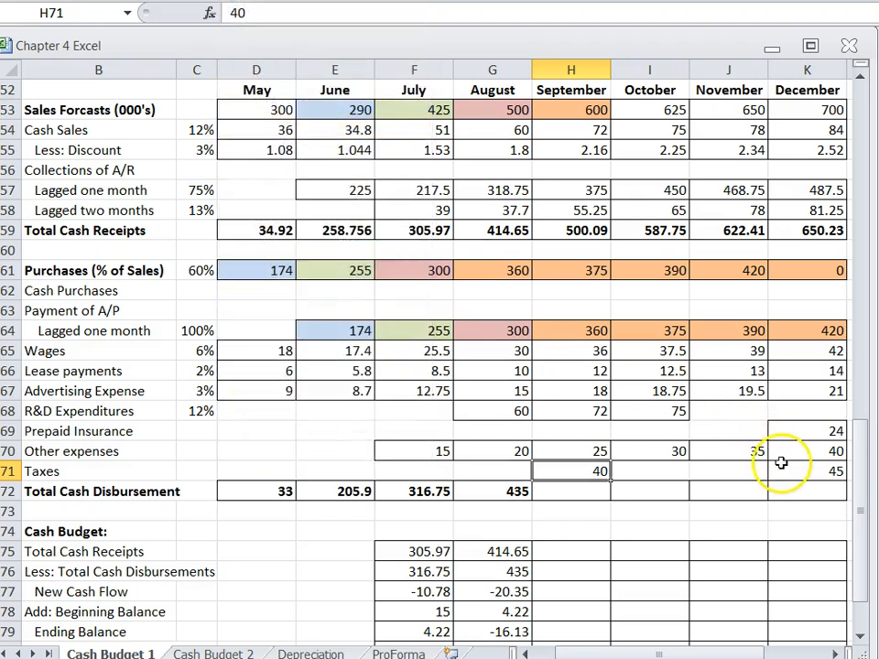
pyautogui.click(777, 471)
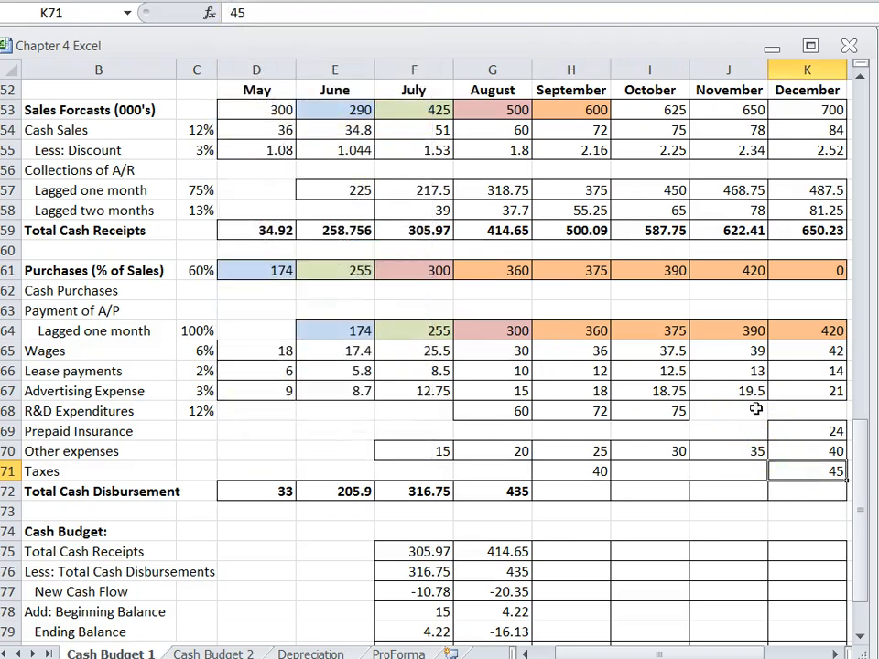
pyautogui.click(564, 464)
# - Recheck the tax and cash balance assumptions in rows 30 to 34, and review the purchases row and May's total disbursement in D72
pyautogui.scroll(7, 255, 396)
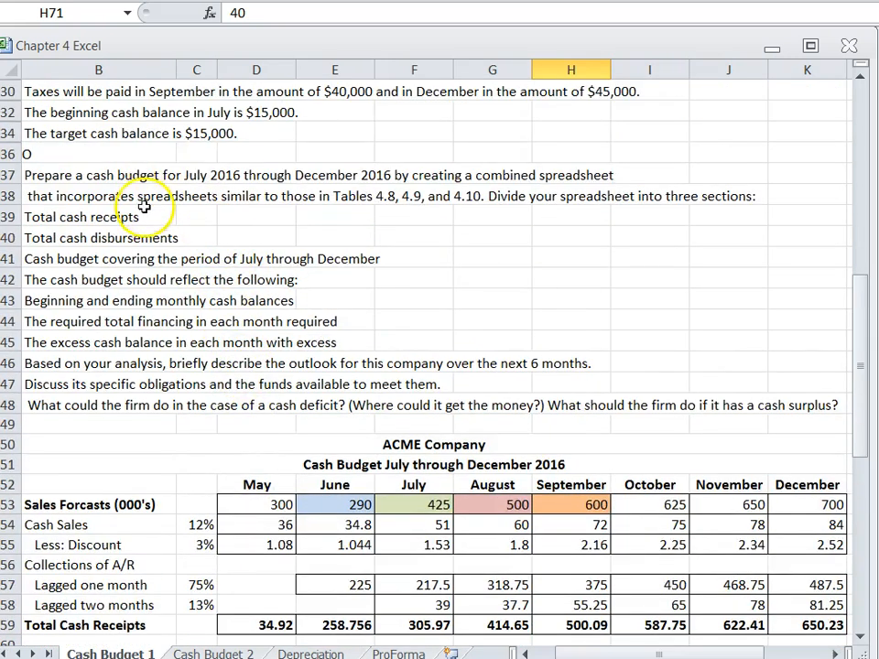
pyautogui.scroll(2, 153, 170)
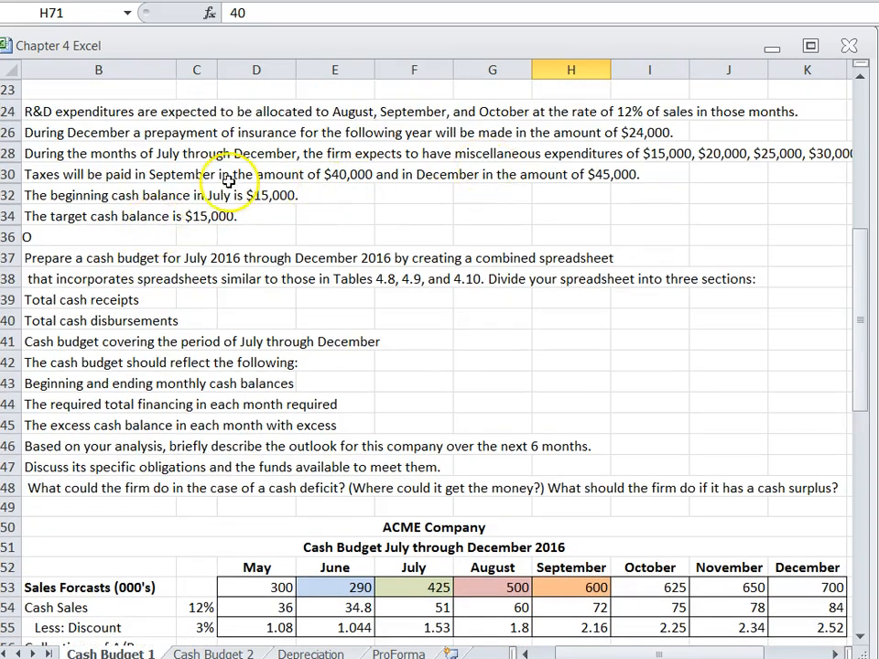
pyautogui.scroll(-9, 205, 198)
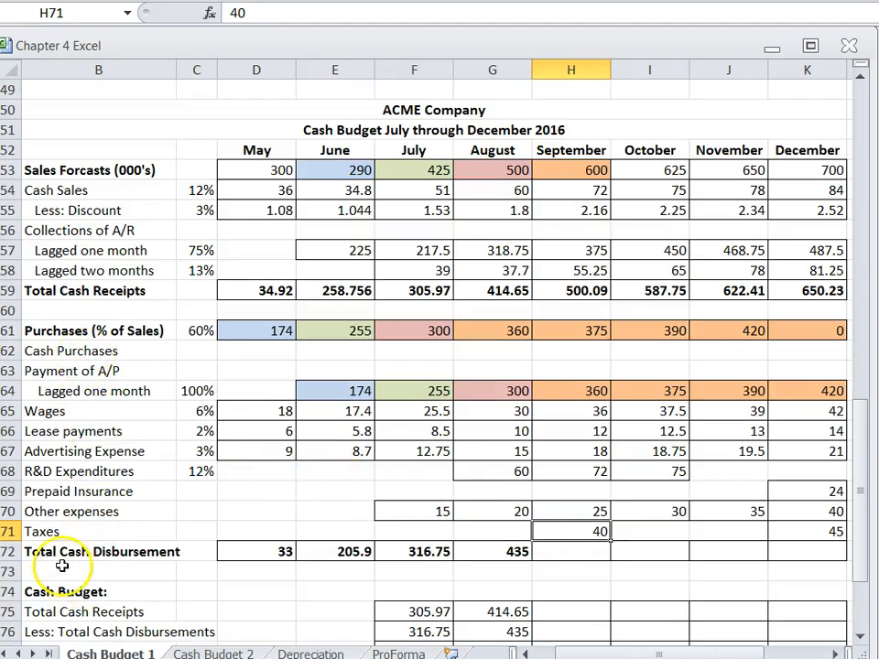
pyautogui.scroll(-2, 157, 512)
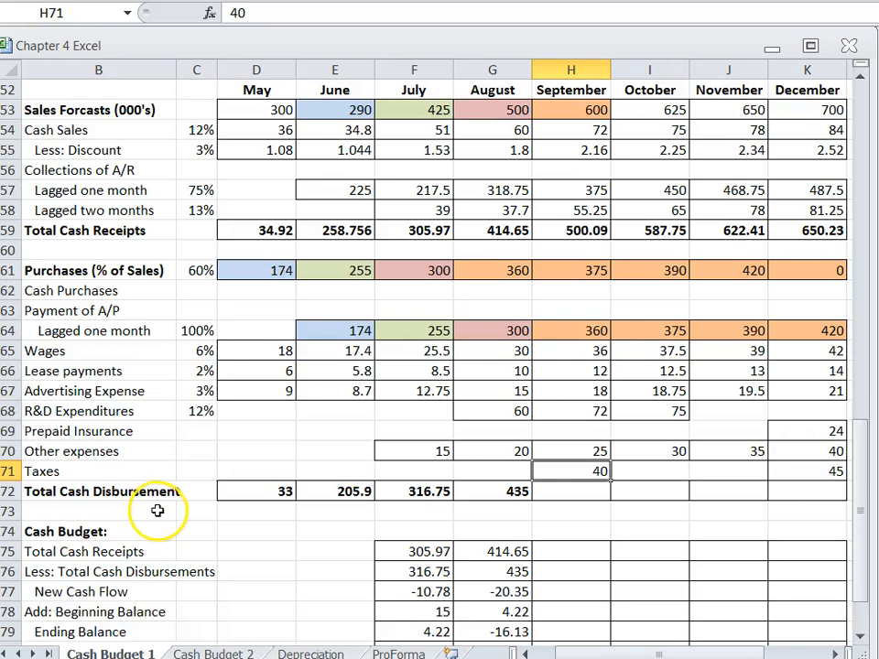
pyautogui.scroll(1, 259, 423)
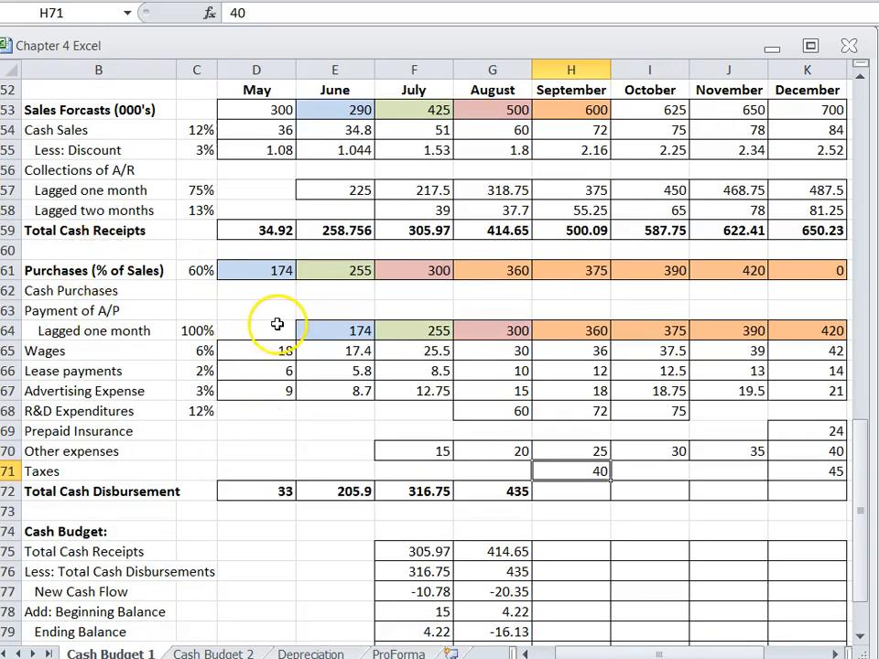
pyautogui.moveTo(30, 269); pyautogui.dragTo(134, 277)
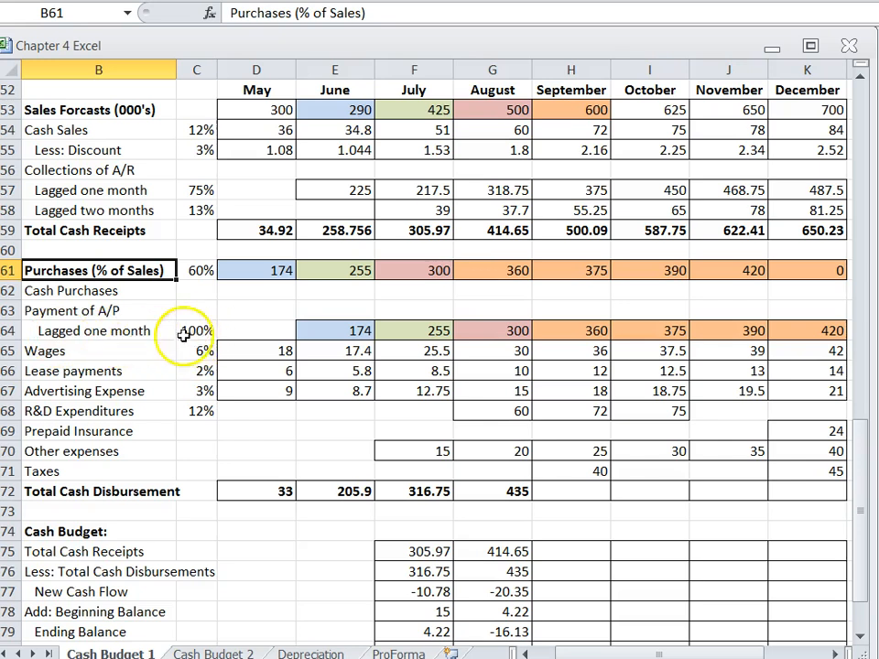
pyautogui.click(250, 331)
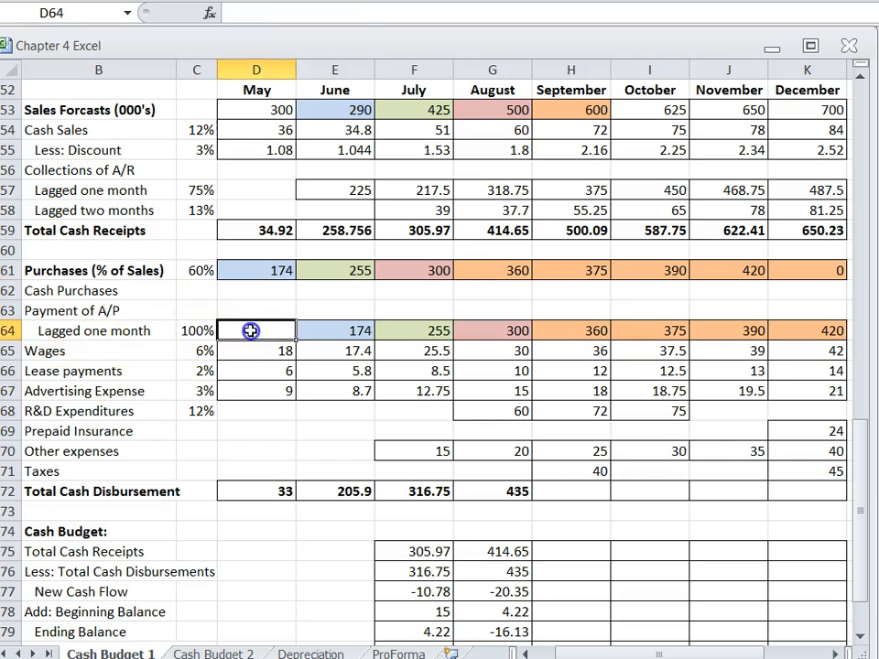
pyautogui.click(274, 494)
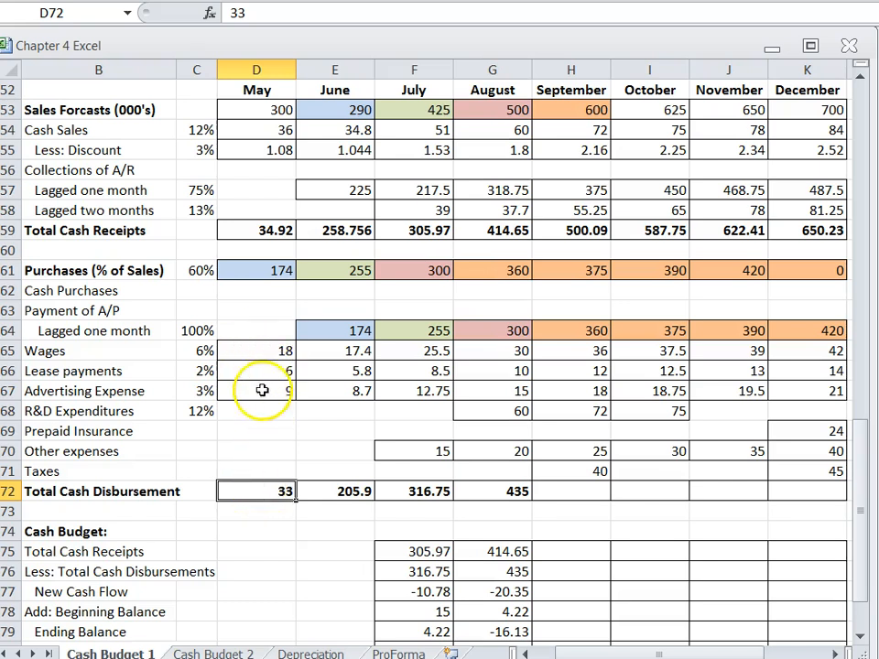
# - Total June's cash disbursements in E72 with =SUM(E64:E71) and fill the formula into July's total in F72
pyautogui.click(329, 492)
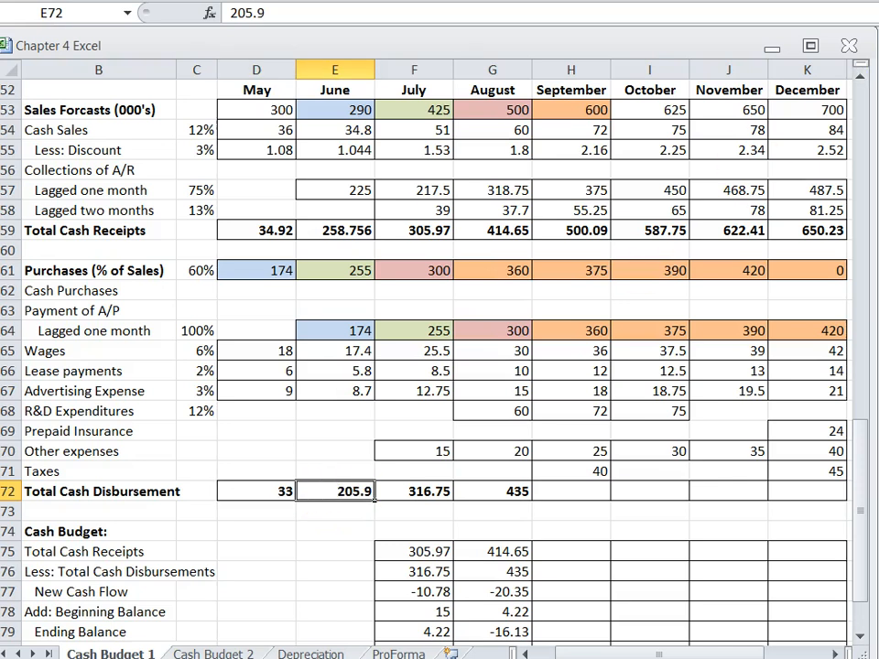
pyautogui.write('=SUM(')
pyautogui.press('Left')
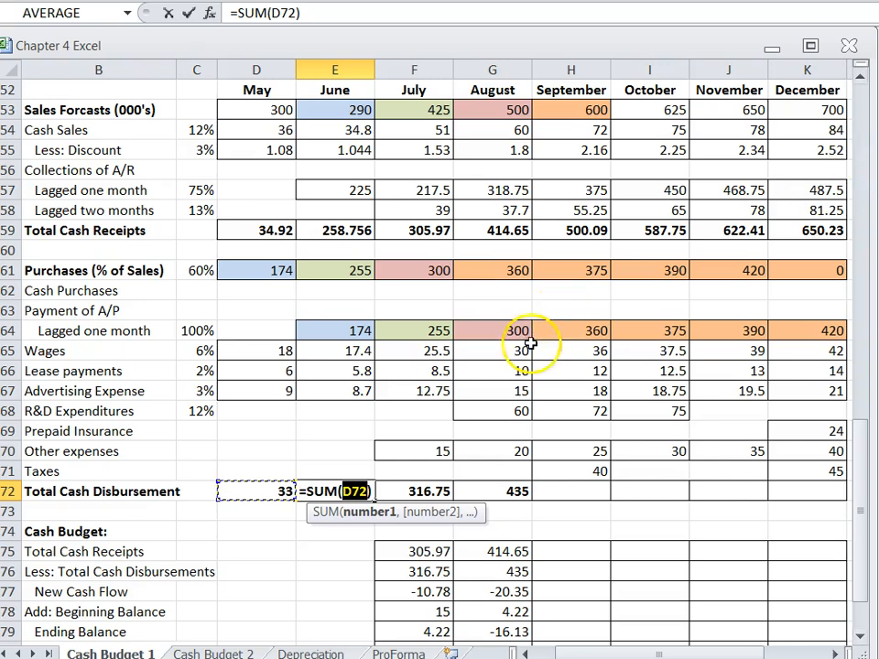
pyautogui.press('Up')
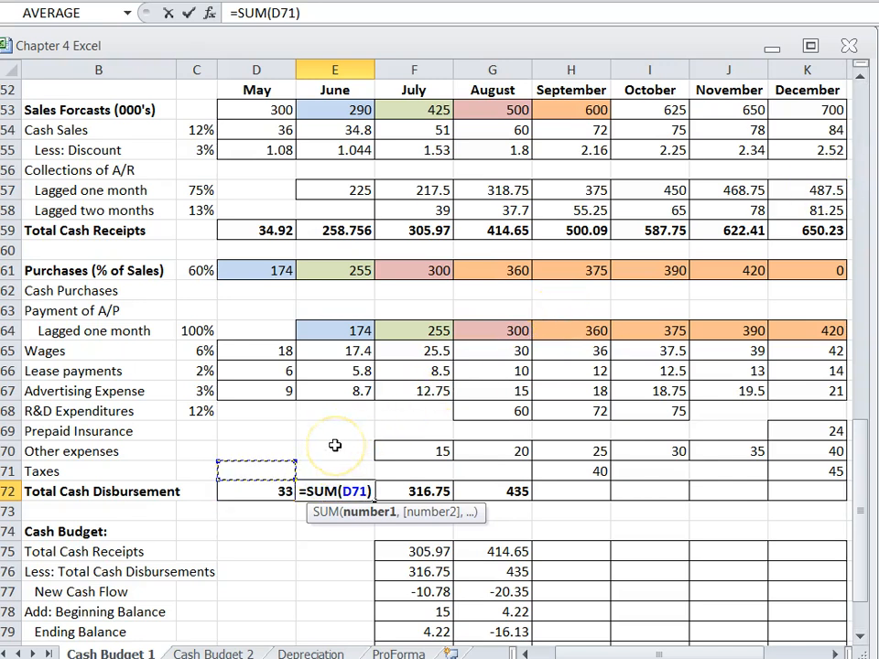
pyautogui.press('Right')
pyautogui.hotkey('shift', 'Up')
pyautogui.hotkey('shift', 'Up')
pyautogui.hotkey('shift', 'Up')
pyautogui.hotkey('shift', 'Up')
pyautogui.hotkey('shift', 'Up')
pyautogui.hotkey('shift', 'Up')
pyautogui.hotkey('shift', 'Up')
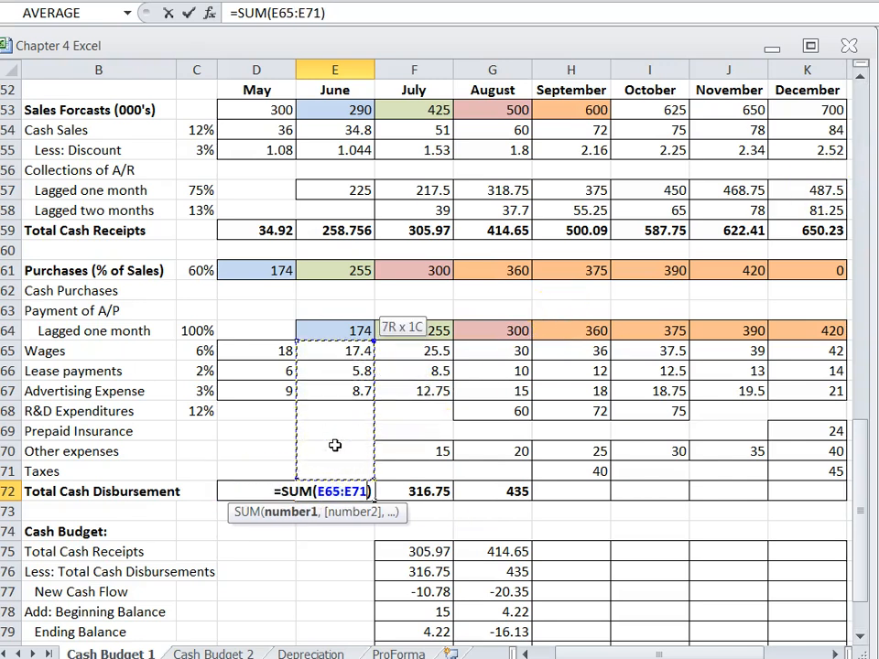
pyautogui.press('Return')
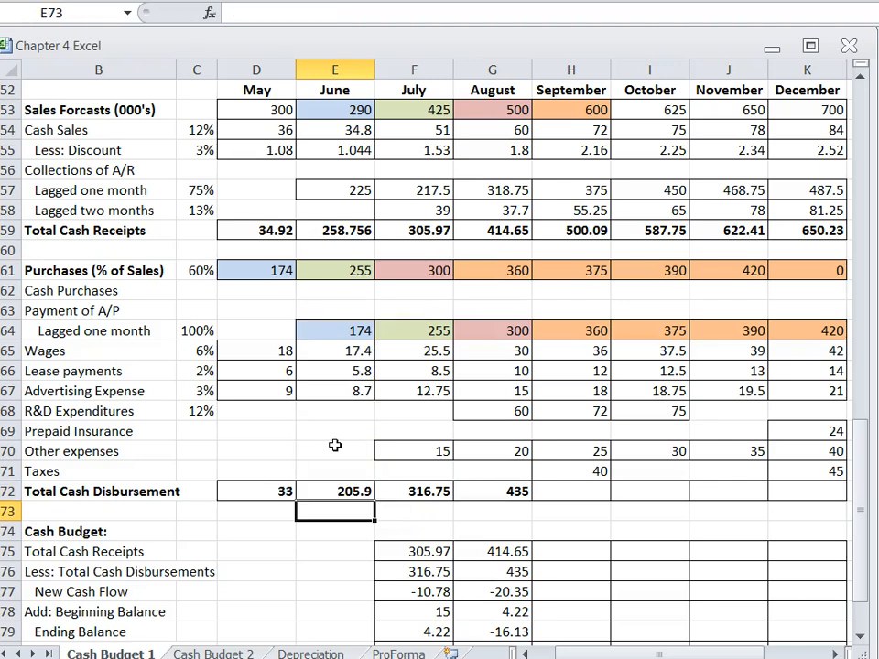
pyautogui.click(366, 499)
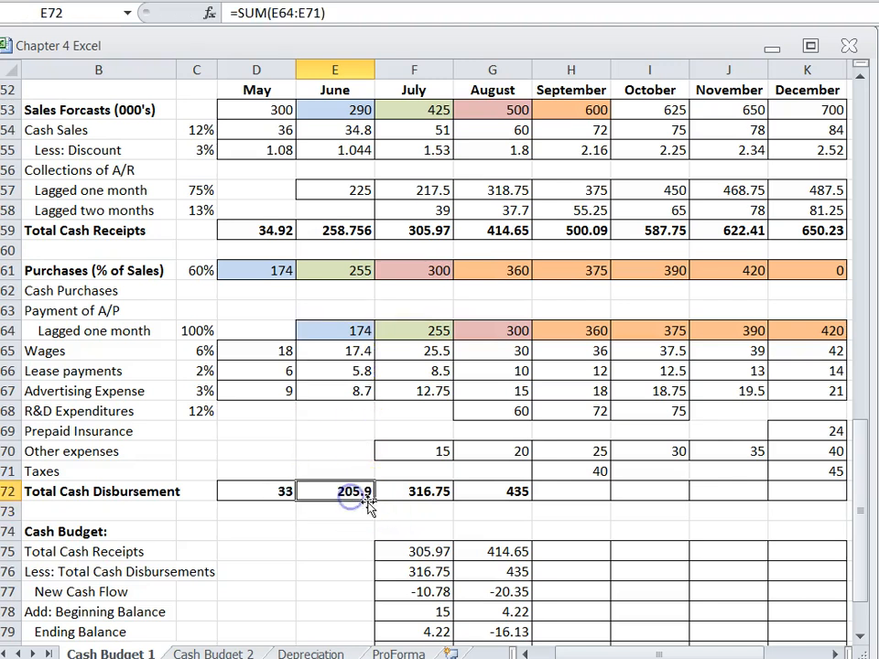
pyautogui.moveTo(376, 501); pyautogui.dragTo(449, 506)
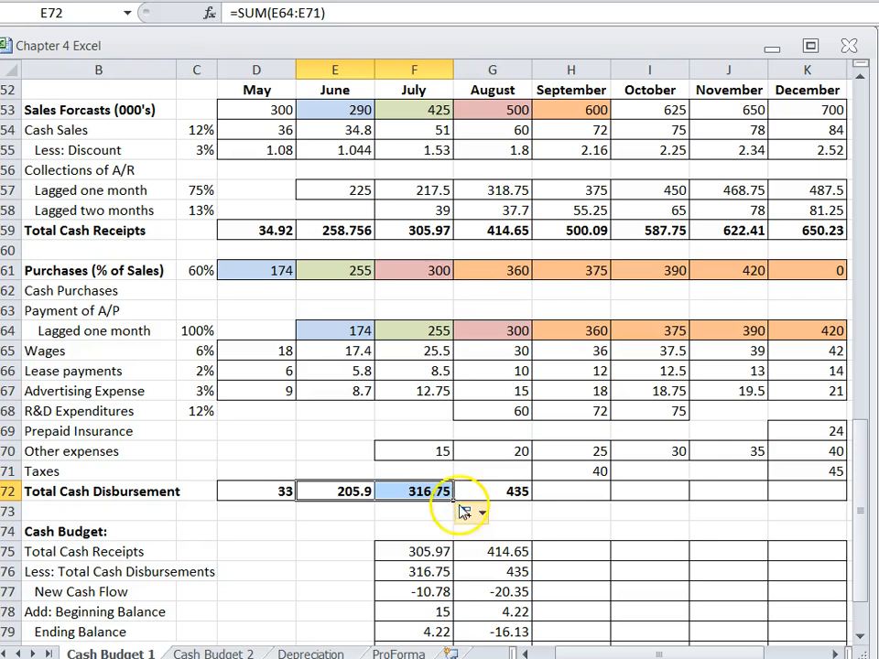
# - Check July's disbursement items in F64:F71, and fill the total formula from F72 through December in K72
pyautogui.click(420, 330)
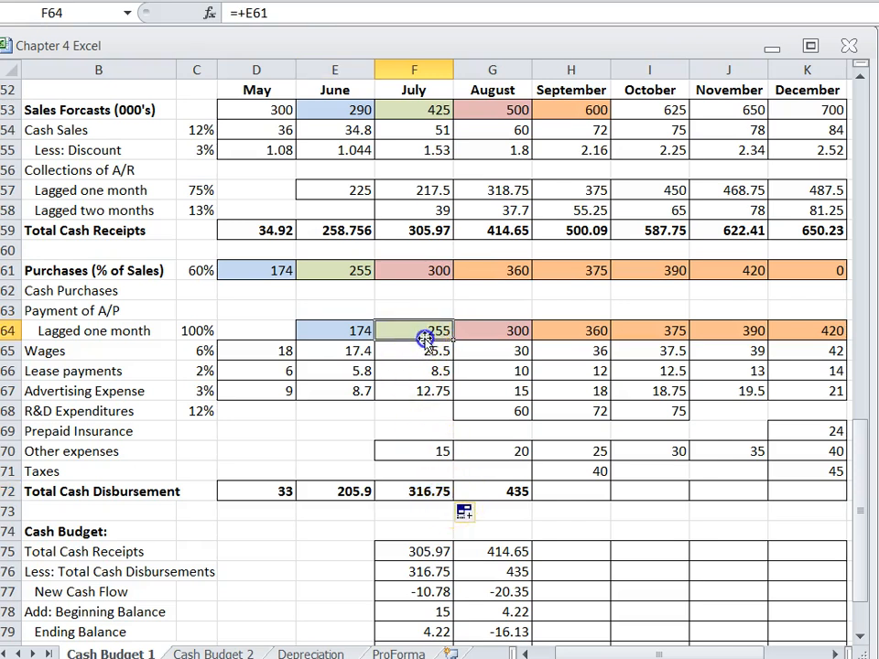
pyautogui.moveTo(414, 319); pyautogui.dragTo(446, 469)
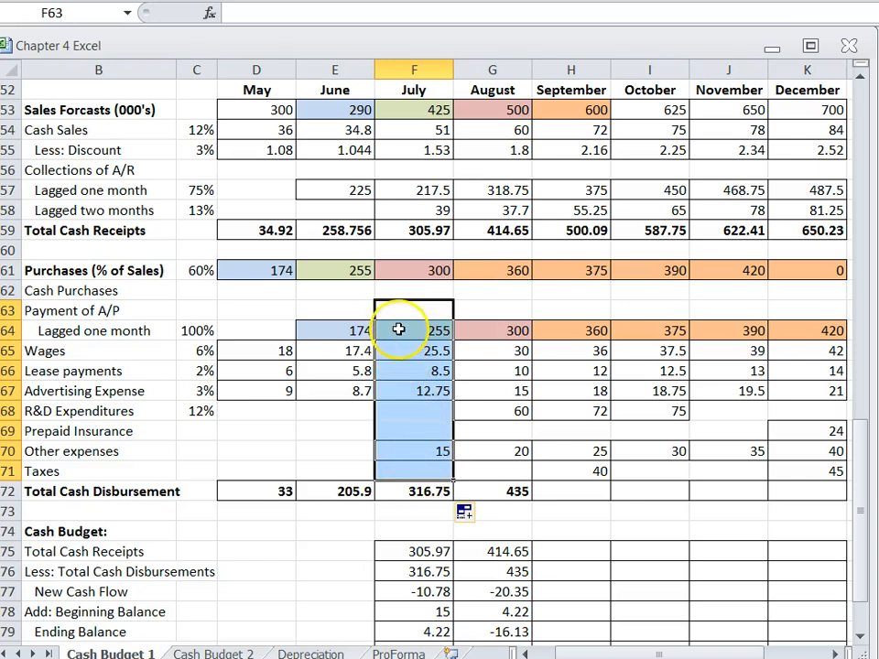
pyautogui.click(398, 329)
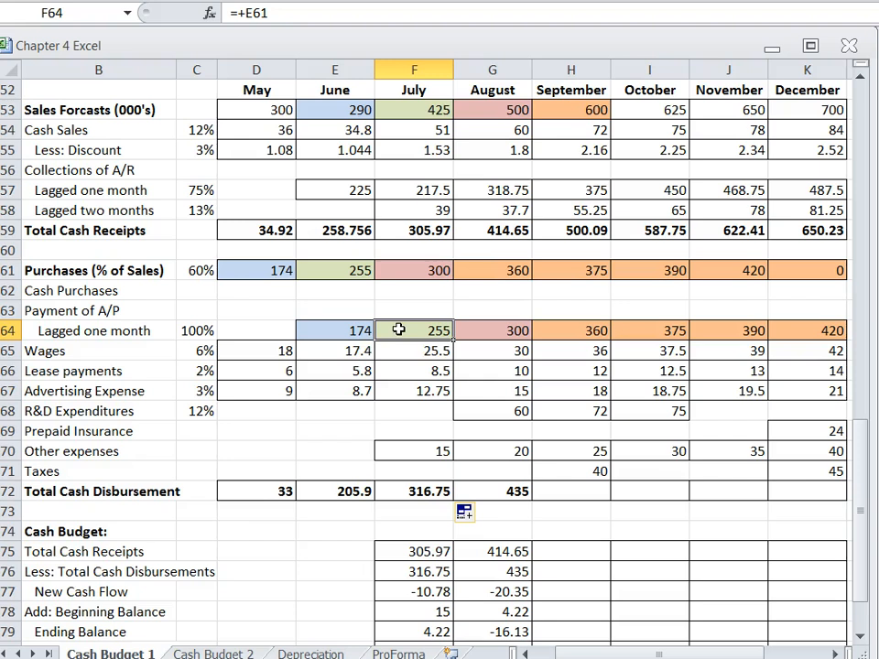
pyautogui.click(400, 356)
pyautogui.click(410, 371)
pyautogui.click(409, 392)
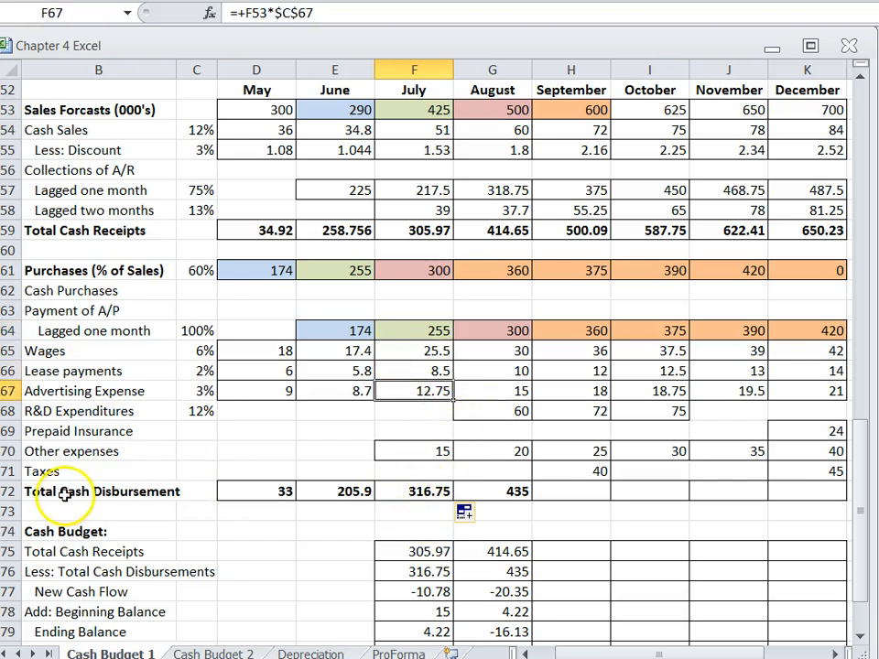
pyautogui.click(421, 494)
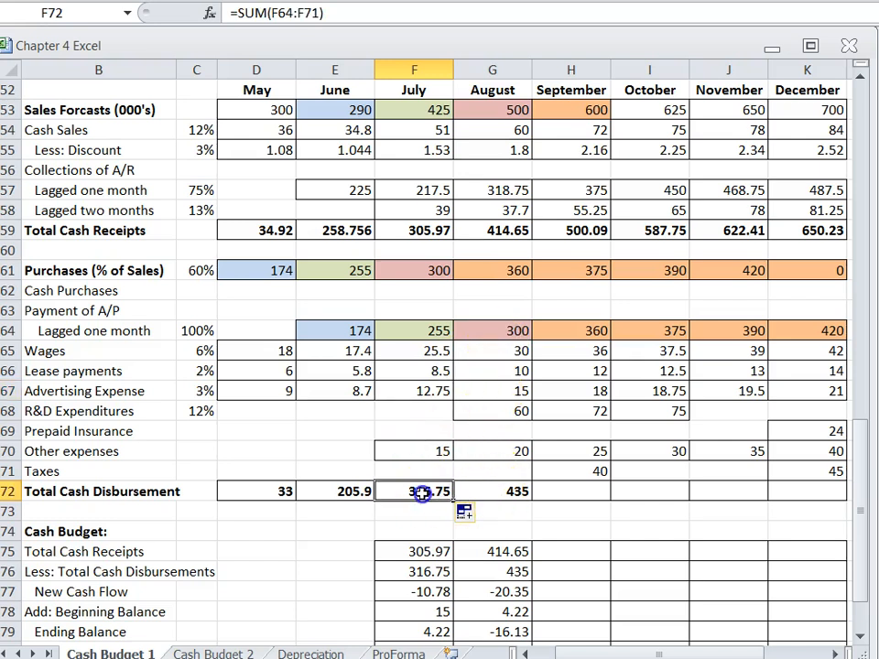
pyautogui.moveTo(455, 503); pyautogui.dragTo(856, 498)
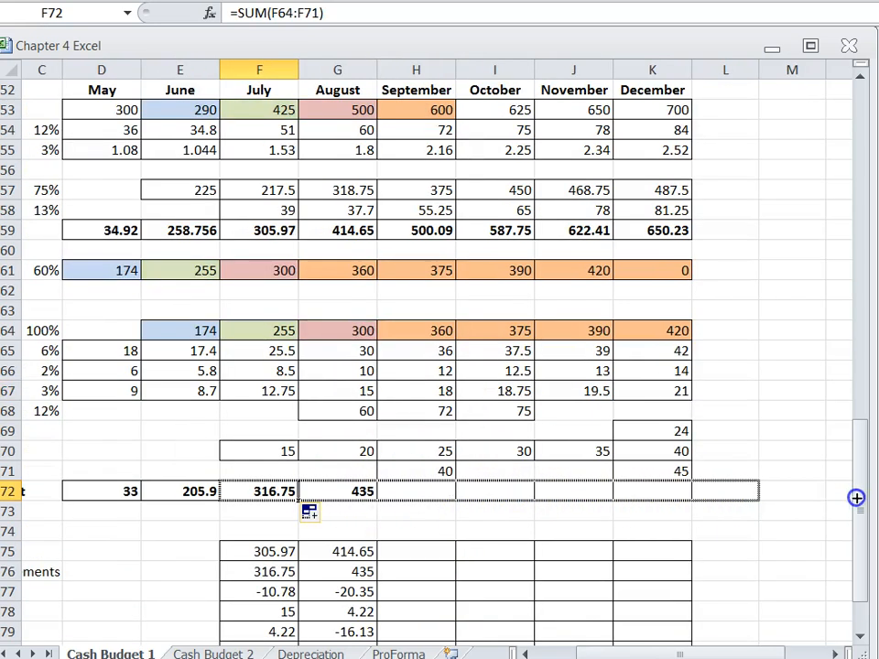
pyautogui.moveTo(685, 495); pyautogui.dragTo(685, 494)
pyautogui.moveTo(534, 646); pyautogui.dragTo(532, 654)
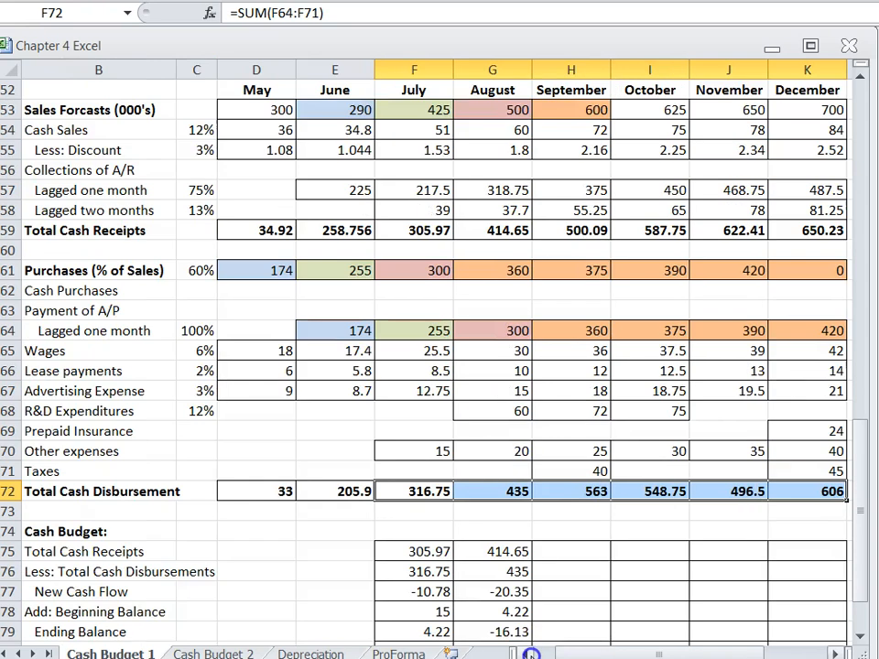
pyautogui.click(529, 516)
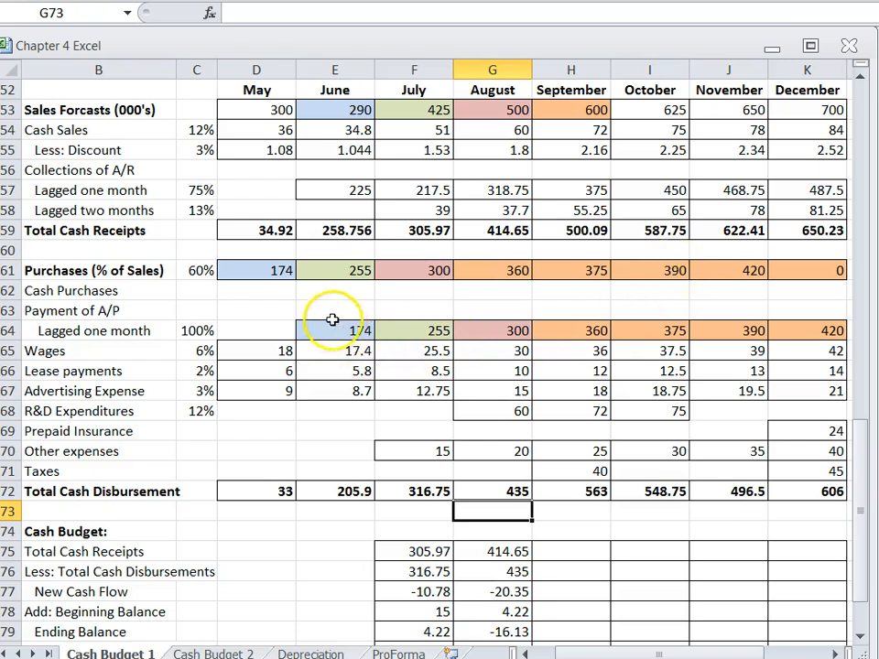
# - Review June's disbursement items and total in column E, the cash budget section in rows 74 to 82, and the requirements in rows 37 to 48
pyautogui.moveTo(335, 315); pyautogui.dragTo(362, 482)
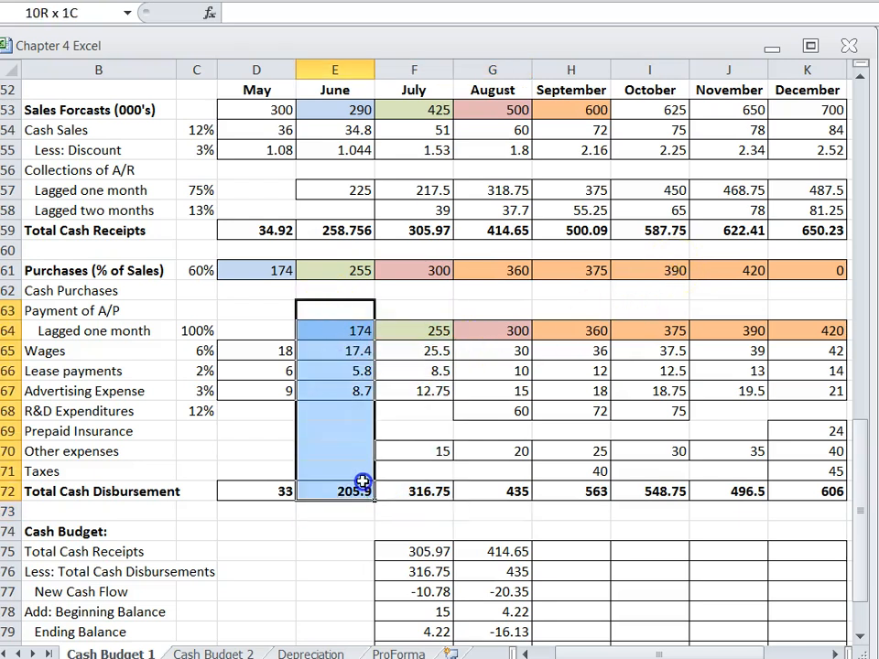
pyautogui.click(338, 330)
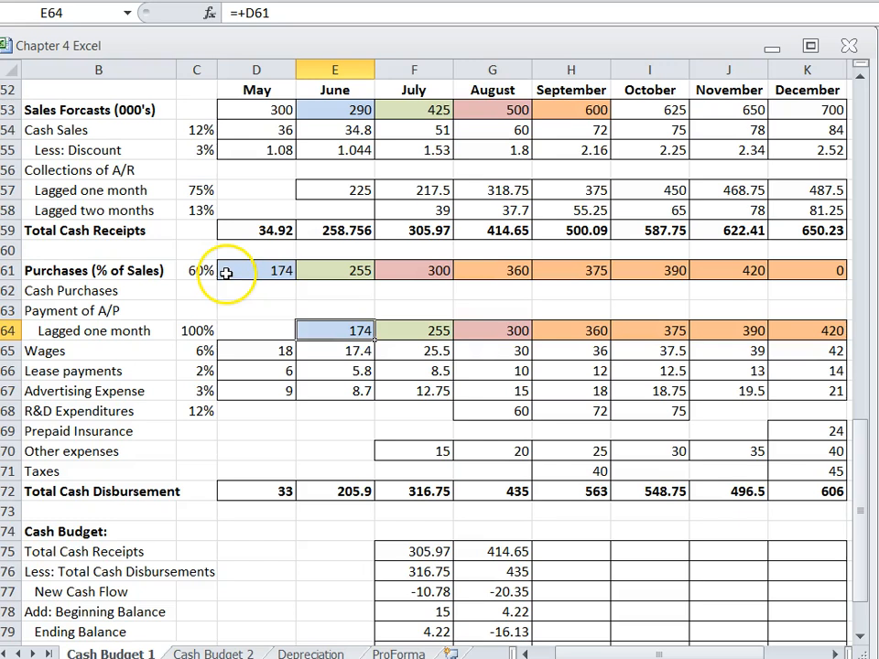
pyautogui.moveTo(310, 311); pyautogui.dragTo(391, 454)
pyautogui.click(334, 514)
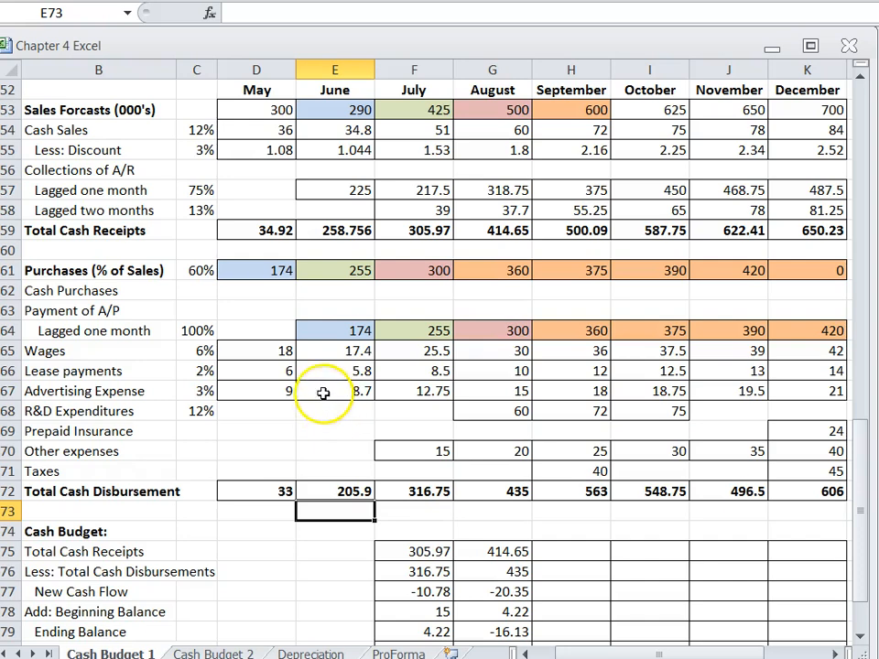
pyautogui.scroll(-2, 323, 399)
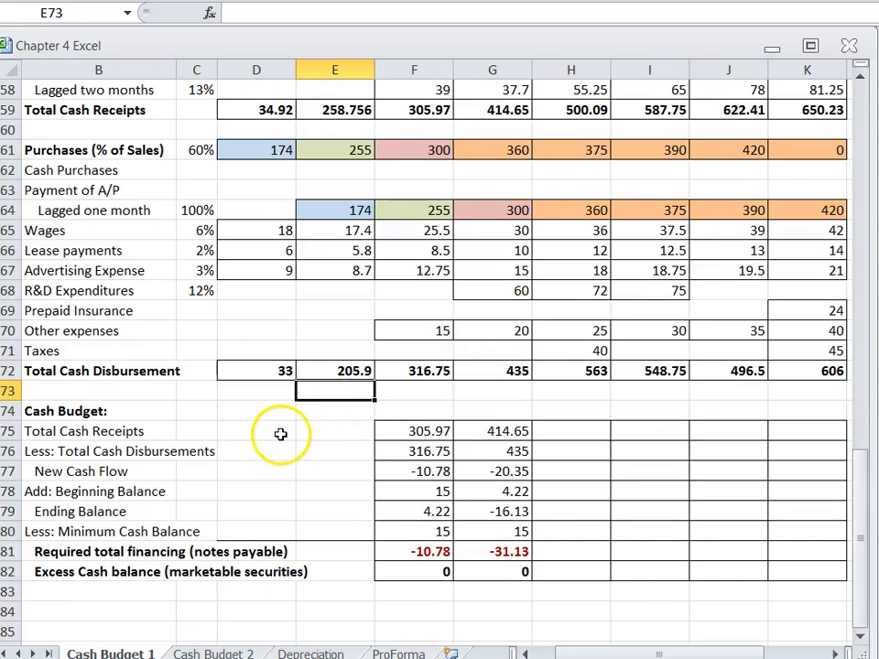
pyautogui.scroll(12, 279, 437)
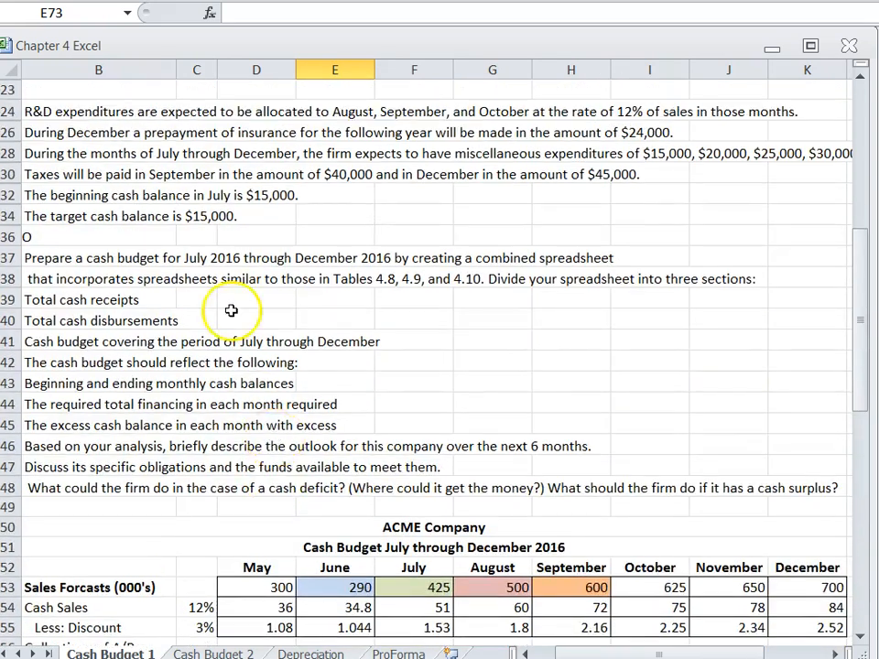
pyautogui.scroll(3, 200, 261)
pyautogui.scroll(-1, 184, 272)
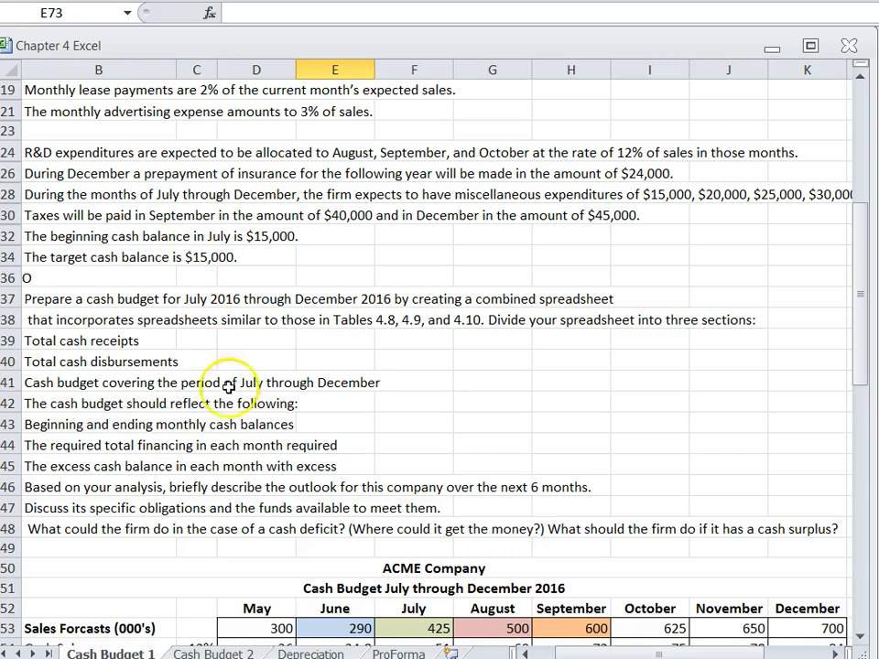
pyautogui.scroll(-1, 228, 386)
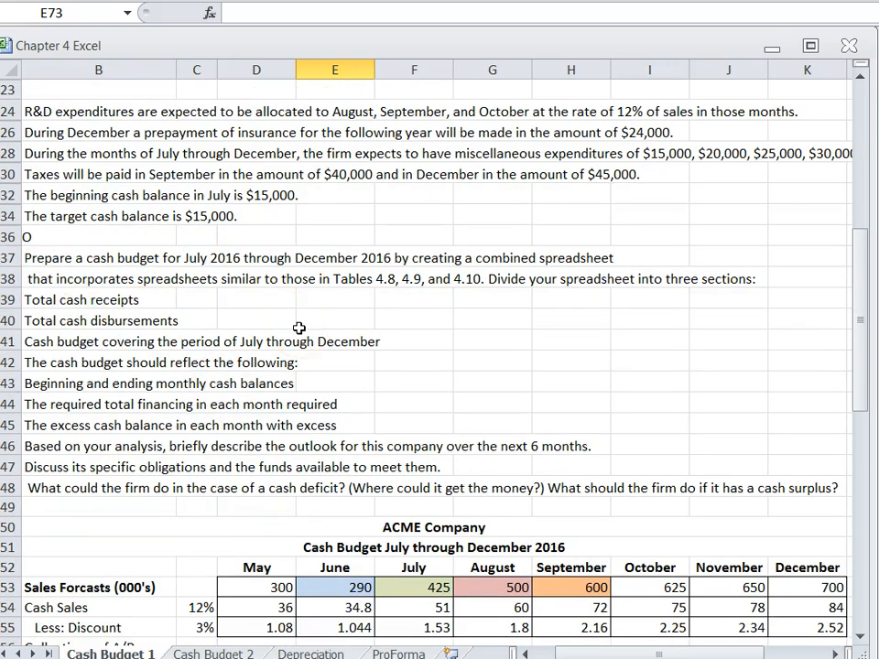
# - Link July's total cash receipts in F75 to F59 and its total cash disbursements in F76 to F72
pyautogui.click(526, 652)
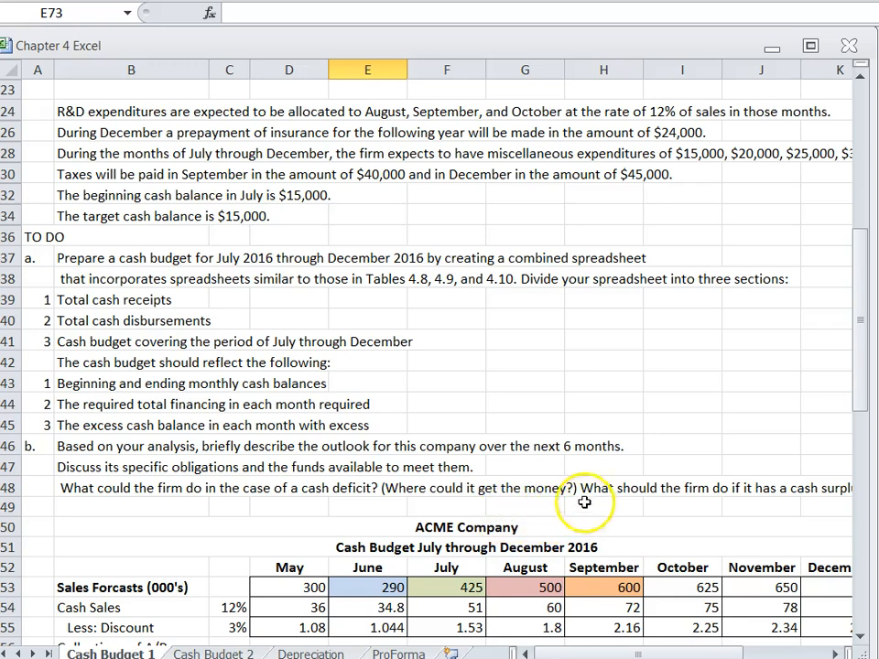
pyautogui.scroll(-11, 249, 426)
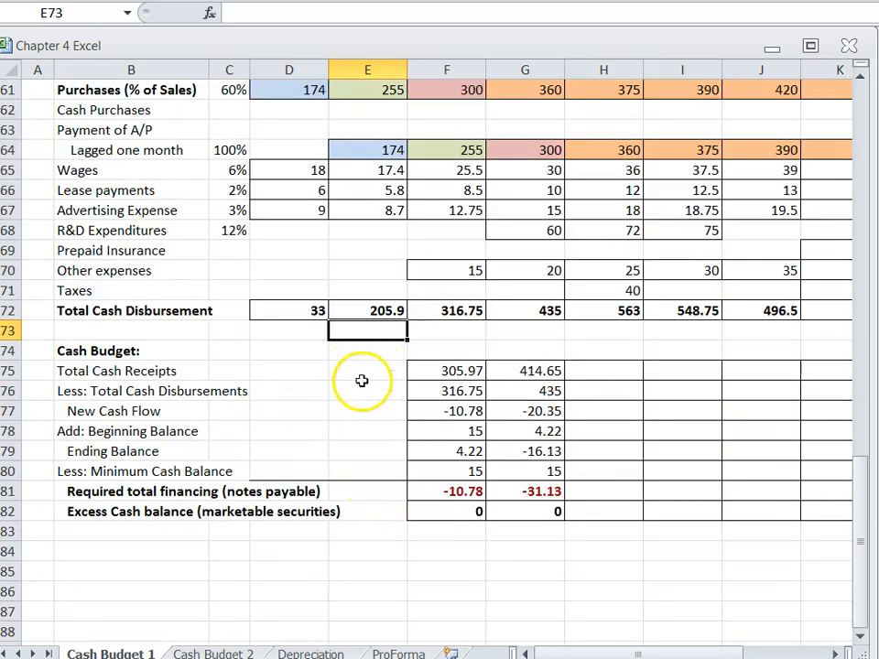
pyautogui.scroll(3, 370, 442)
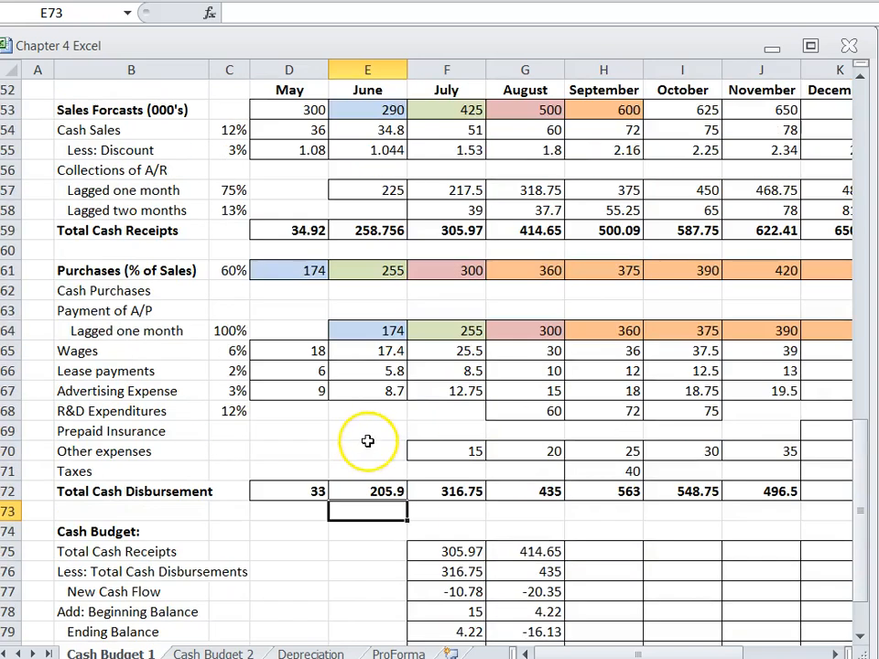
pyautogui.scroll(-2, 355, 448)
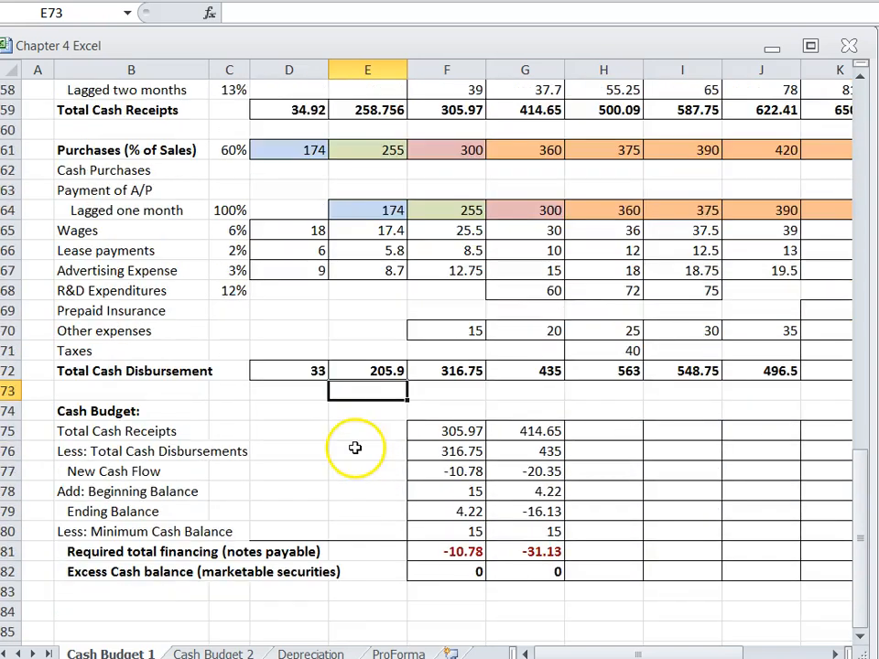
pyautogui.click(444, 431)
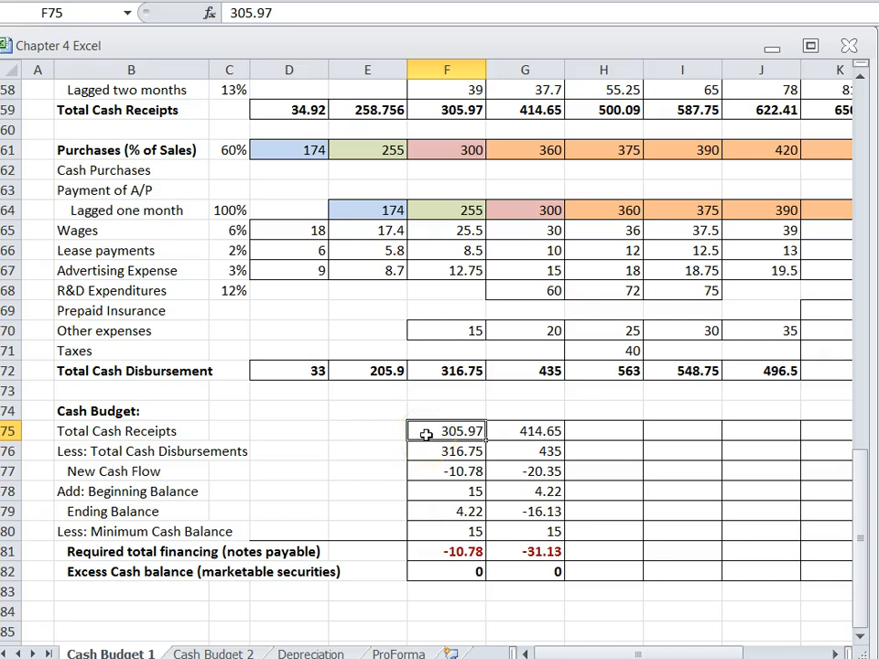
pyautogui.write('+')
pyautogui.click(435, 109)
pyautogui.press('Return')
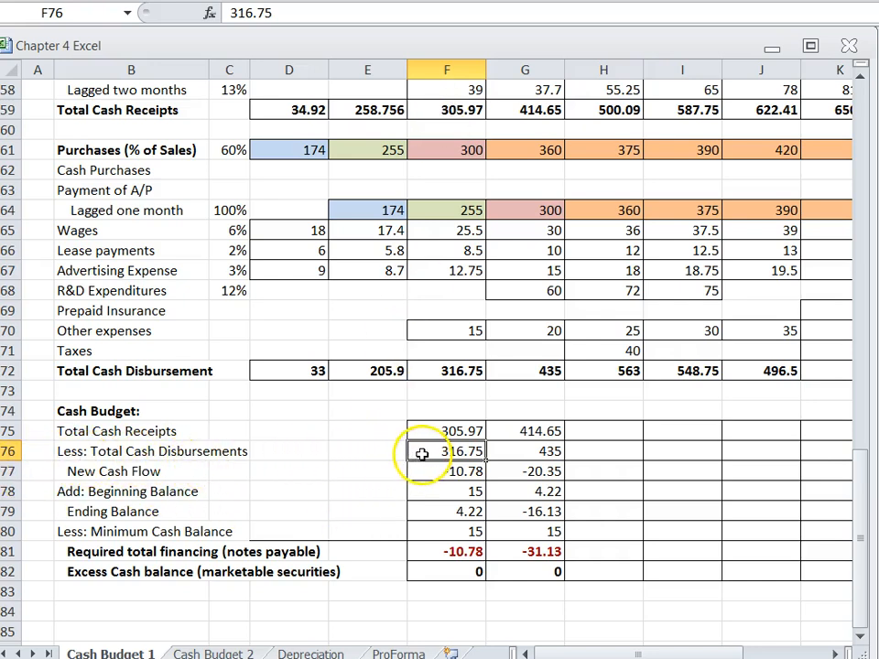
pyautogui.write('+')
pyautogui.click(434, 367)
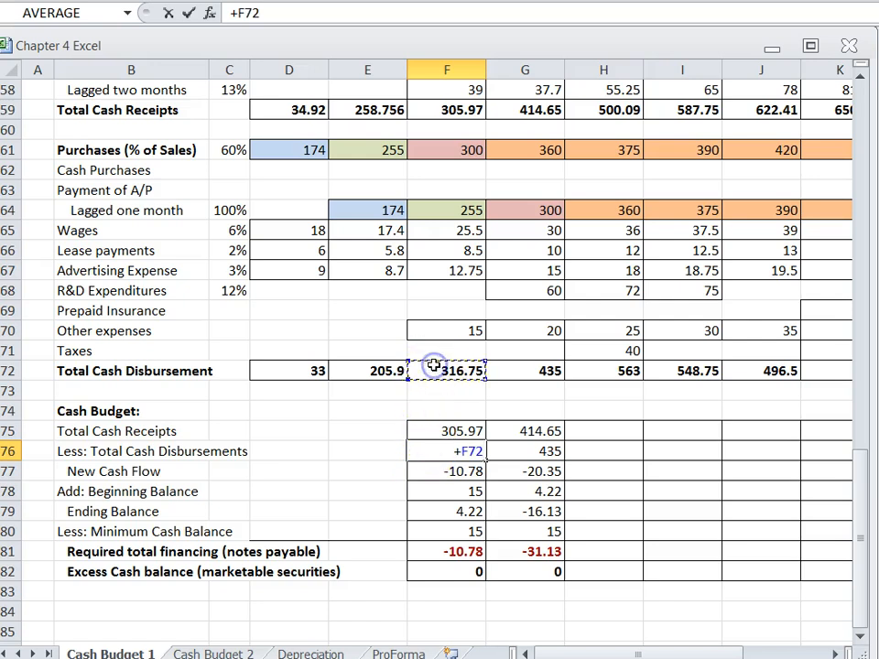
pyautogui.press('Return')
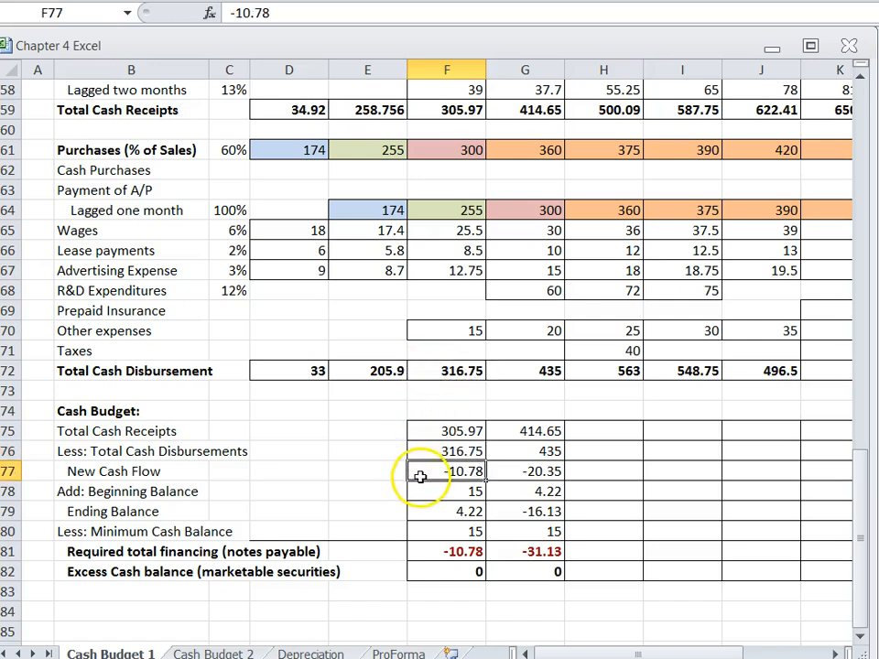
# - Calculate July's new cash flow in F77 as receipts minus disbursements with +F75-F76
pyautogui.write('+')
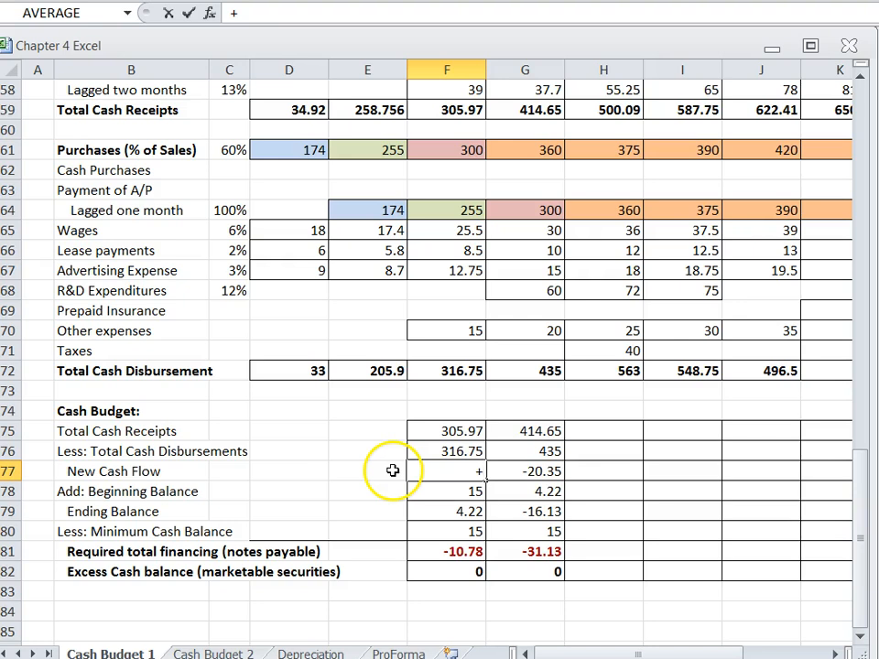
pyautogui.press('Up')
pyautogui.press('Up')
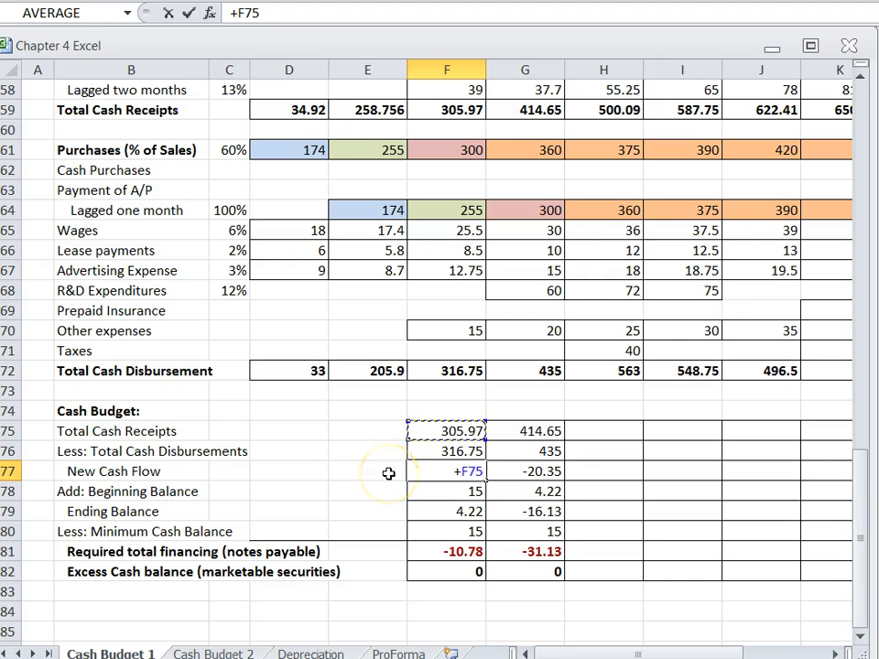
pyautogui.write('-10.78')
pyautogui.press('Return')
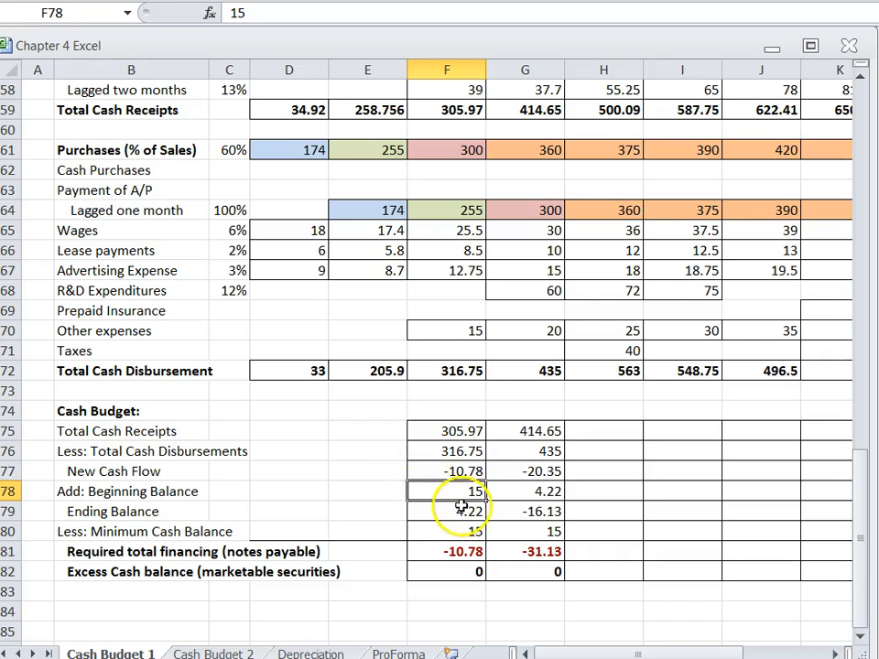
# - Check the beginning and target cash balance assumptions in rows 32 and 34, and calculate July's ending balance in F79 with +F77+F78
pyautogui.scroll(9, 285, 448)
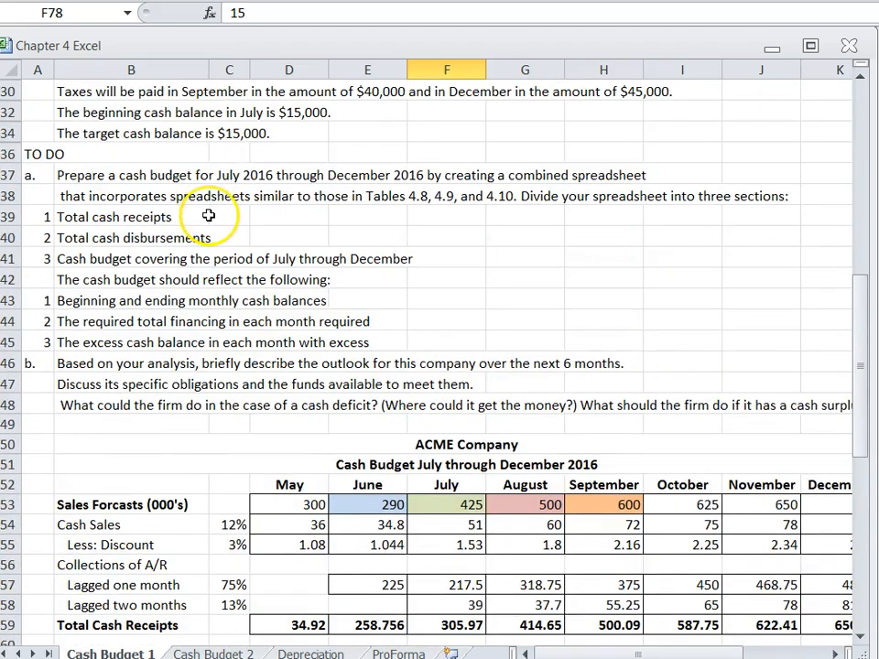
pyautogui.click(112, 111)
pyautogui.click(99, 136)
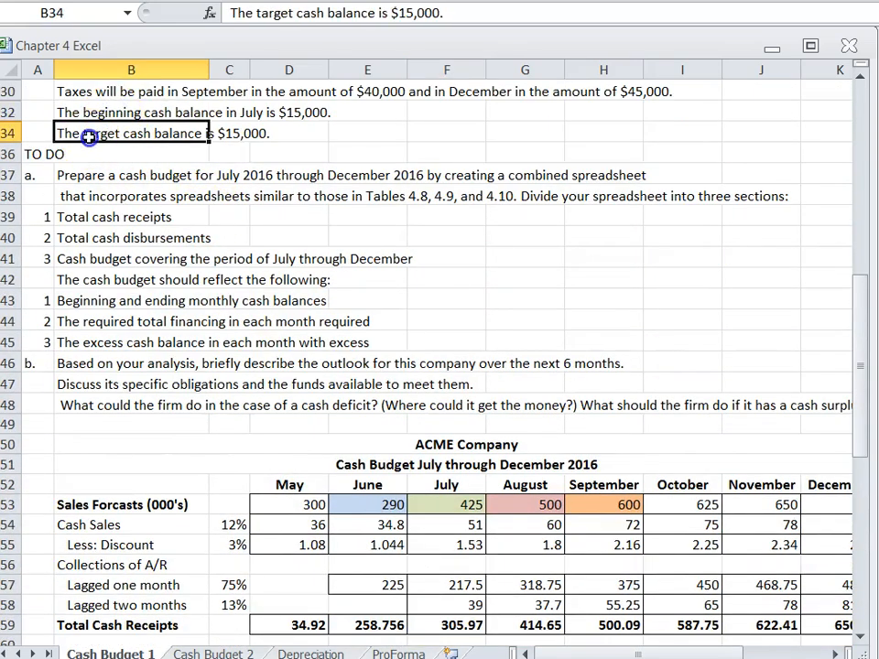
pyautogui.scroll(-9, 366, 436)
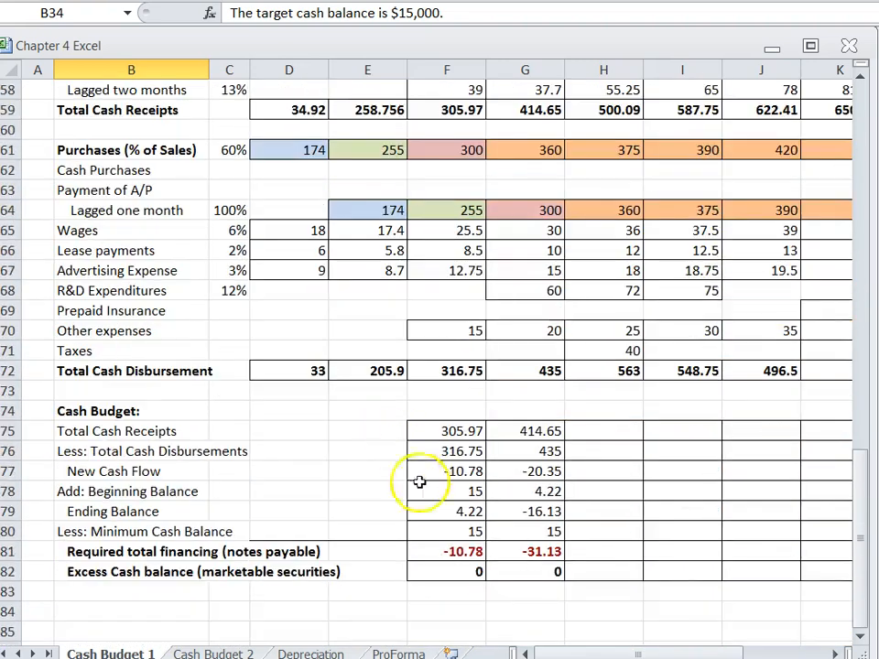
pyautogui.click(432, 512)
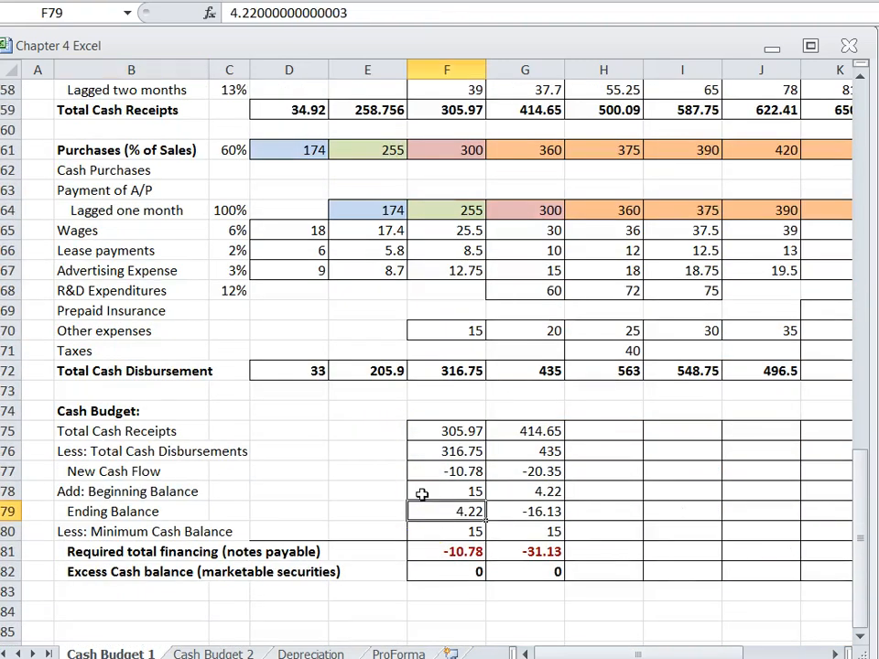
pyautogui.write('+')
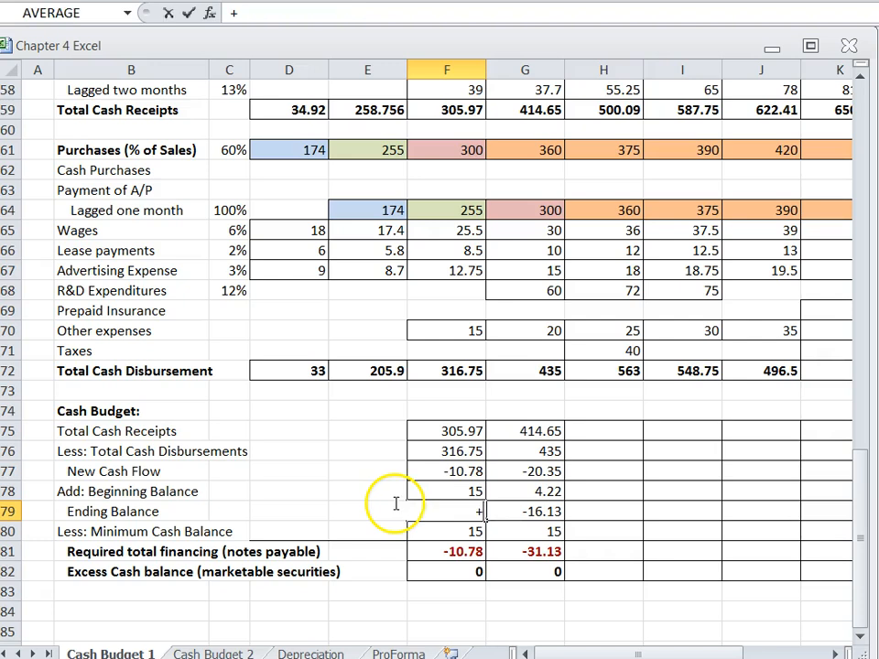
pyautogui.click(437, 469)
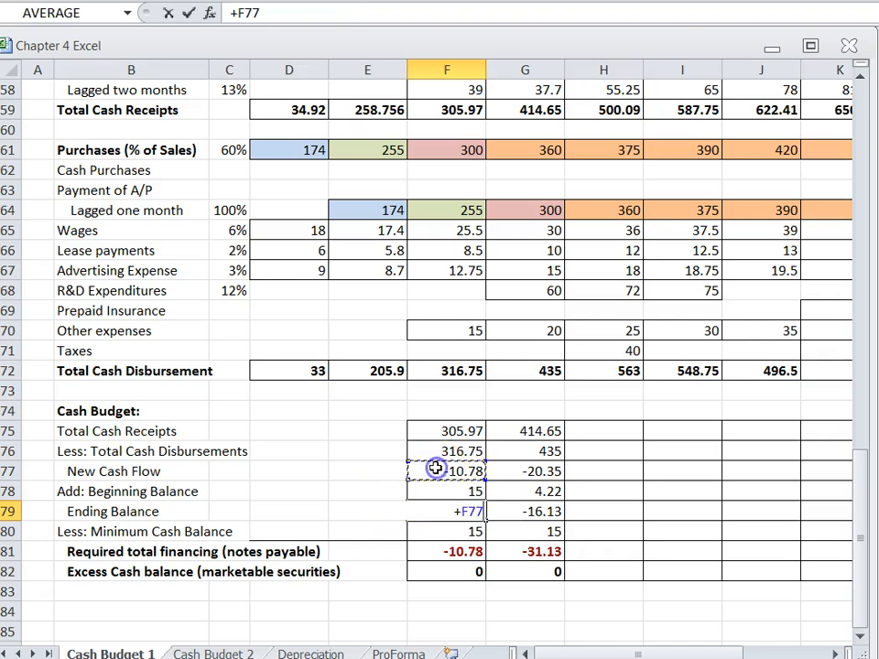
pyautogui.write('+')
pyautogui.click(435, 491)
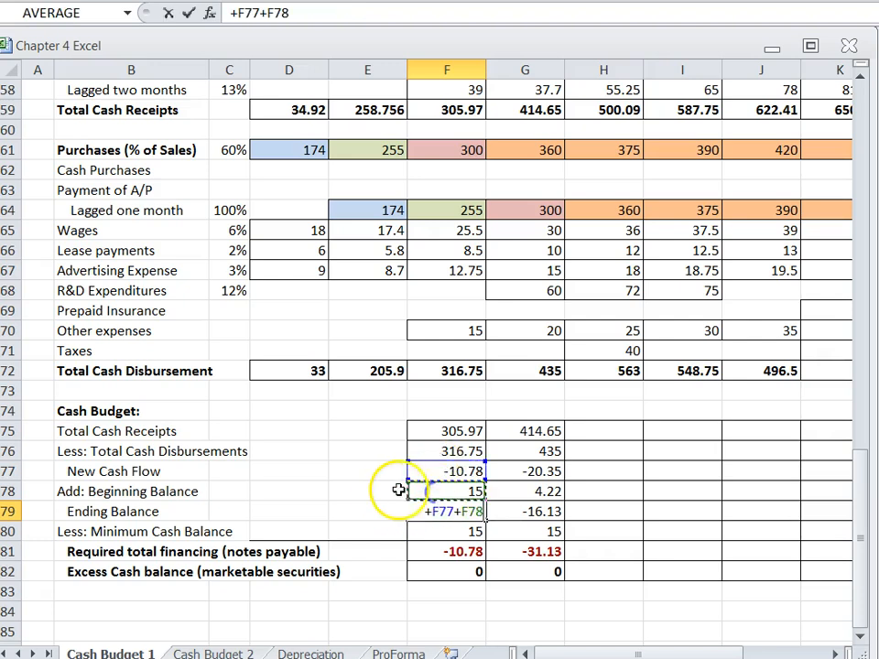
pyautogui.press('Return')
pyautogui.click(414, 506)
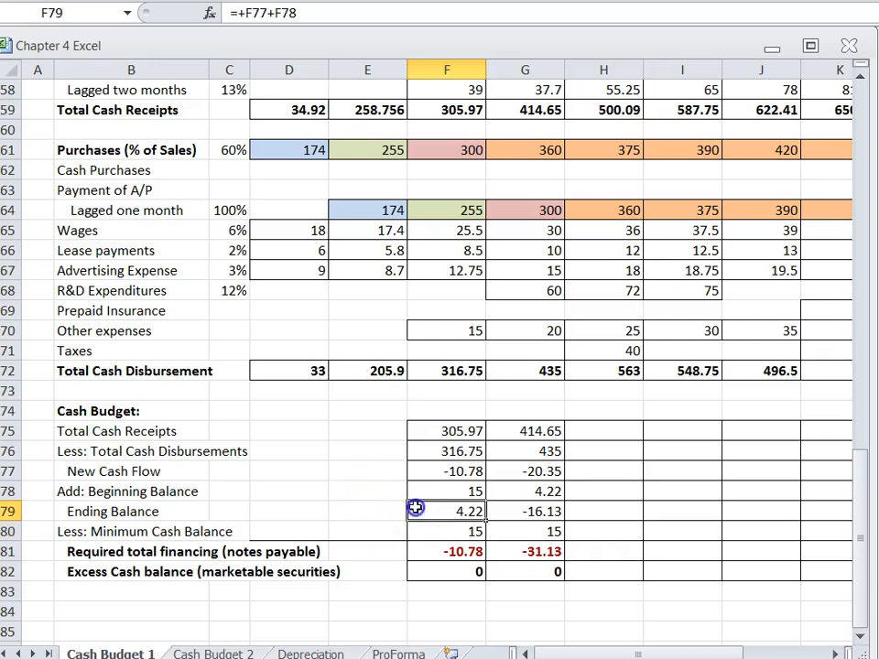
# - Start retyping July's ending balance formula in F79, and undo the entry back to the cell's original value
pyautogui.write('+')
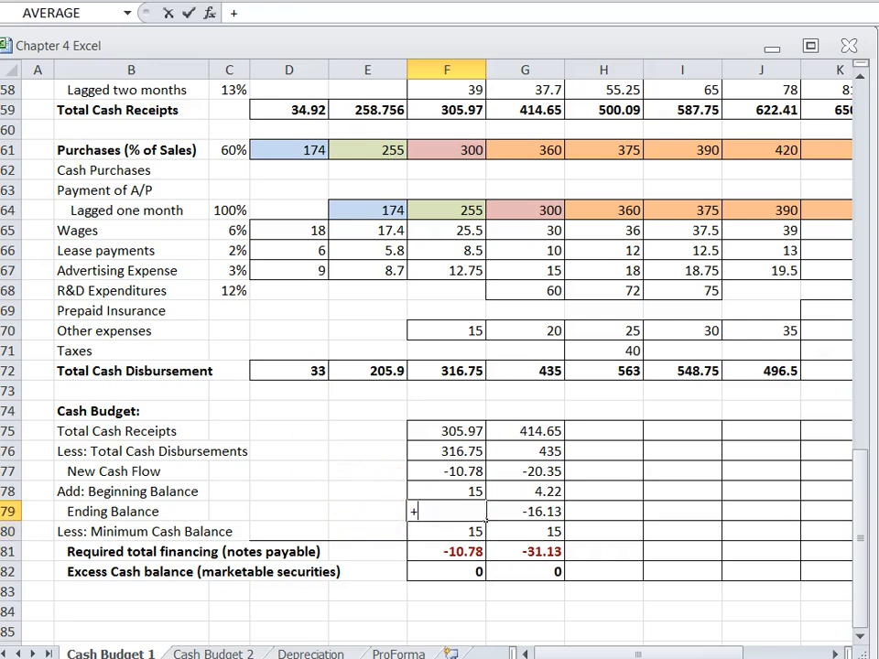
pyautogui.hotkey('ctrl', 'z')
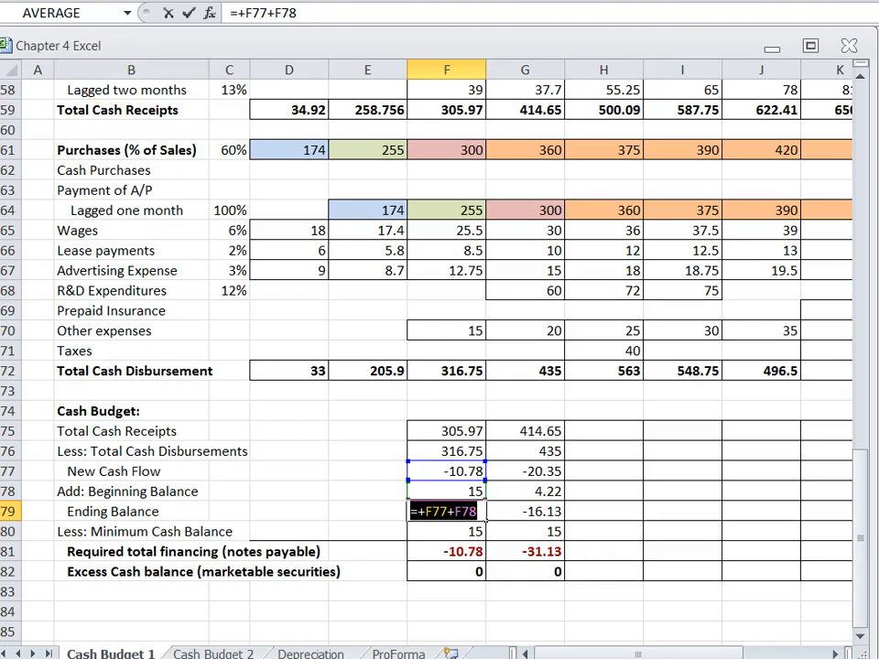
pyautogui.press('Escape')
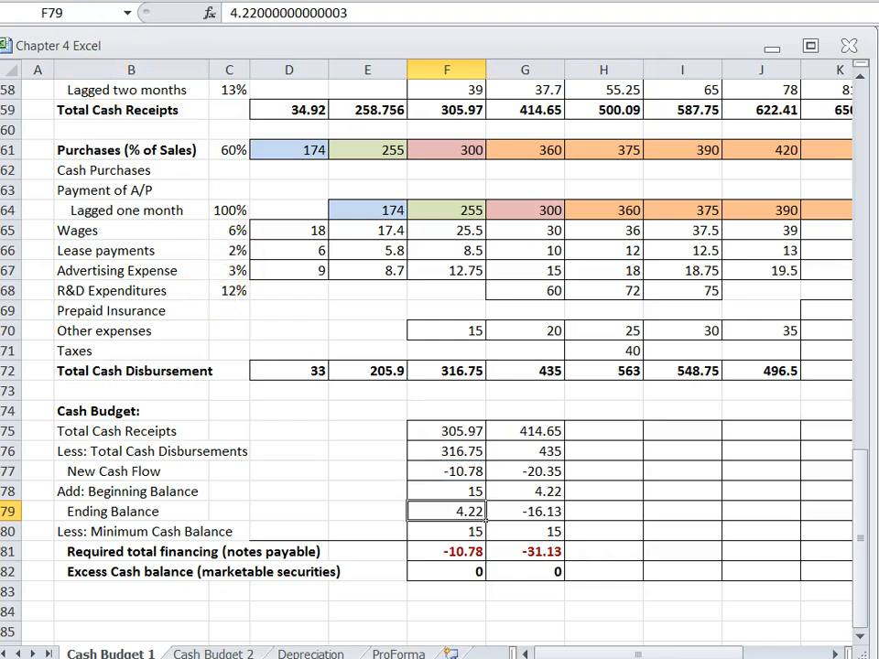
# - Review July's new cash flow, beginning balance, ending balance and minimum cash balance in F77:F80
pyautogui.click(359, 527)
pyautogui.scroll(-2, 440, 348)
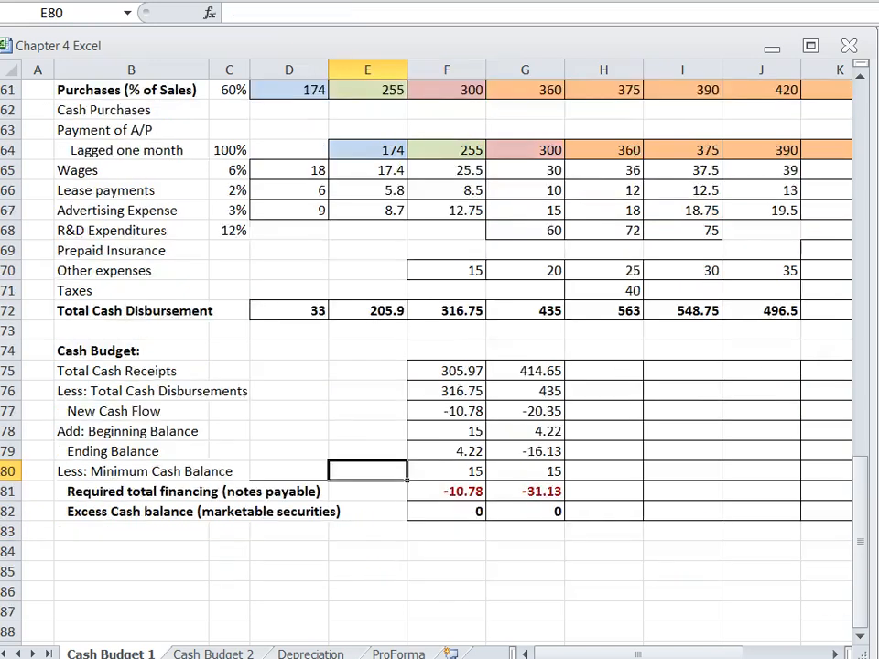
pyautogui.scroll(2, 440, 348)
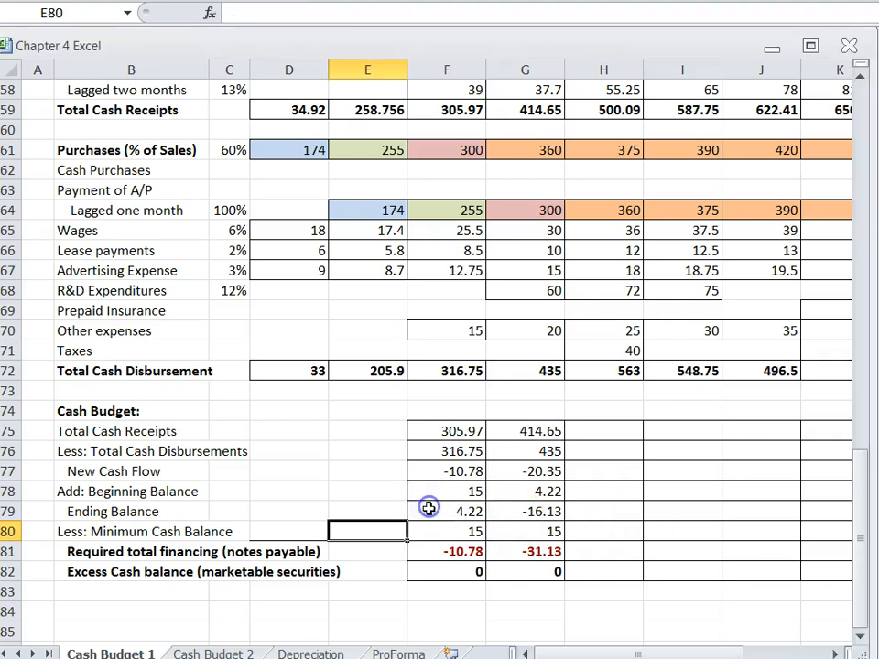
pyautogui.click(429, 511)
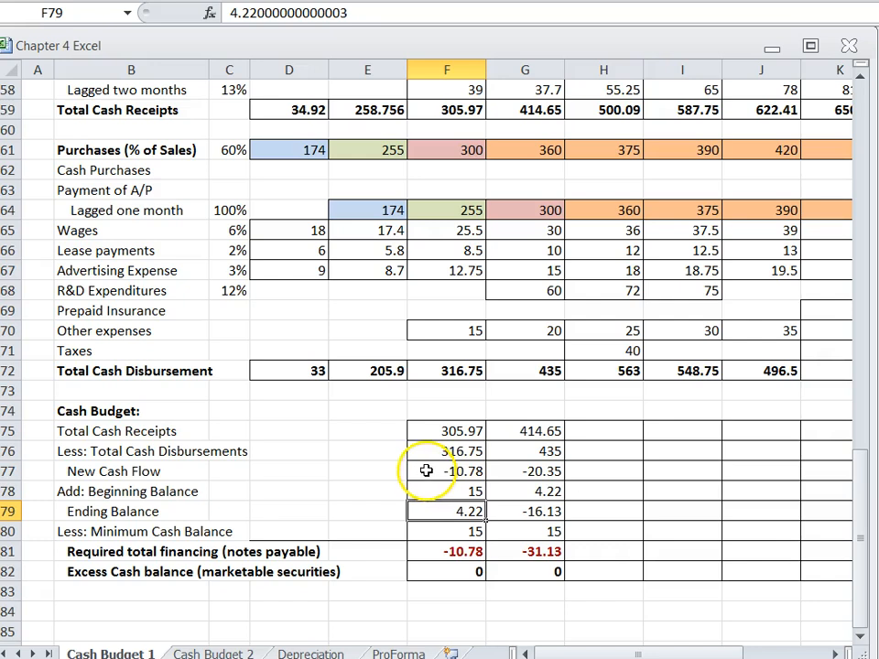
pyautogui.click(426, 470)
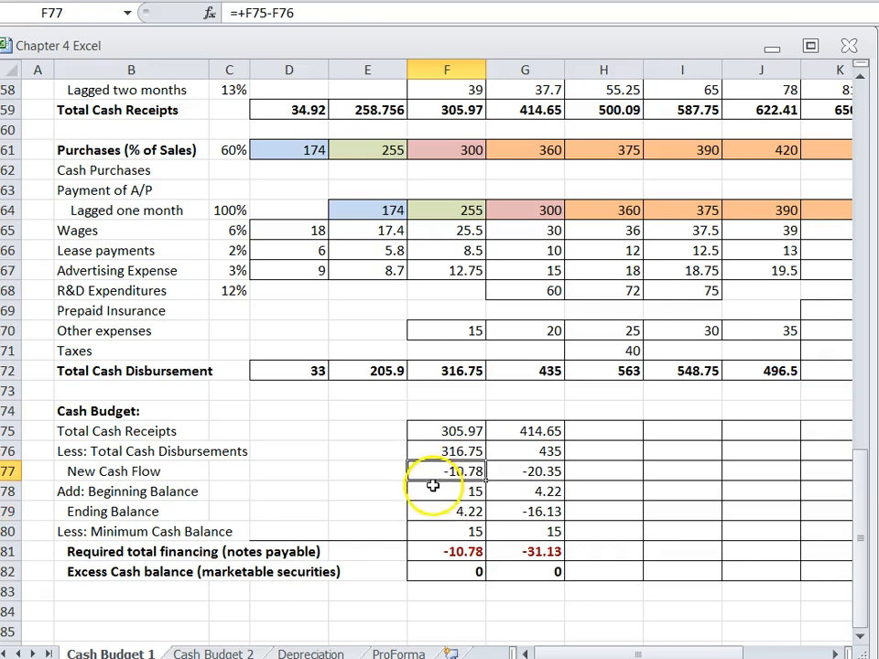
pyautogui.click(432, 491)
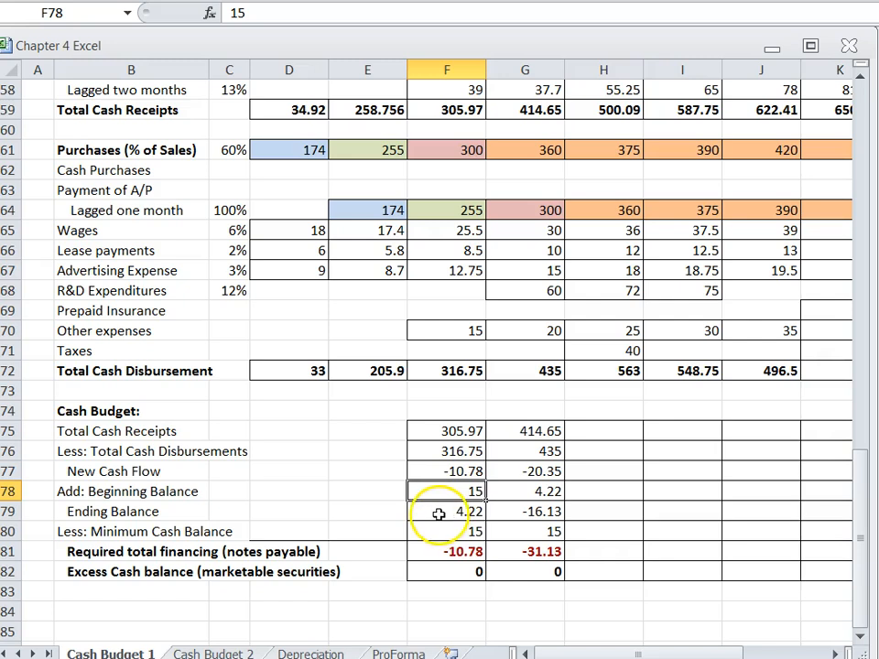
pyautogui.click(427, 512)
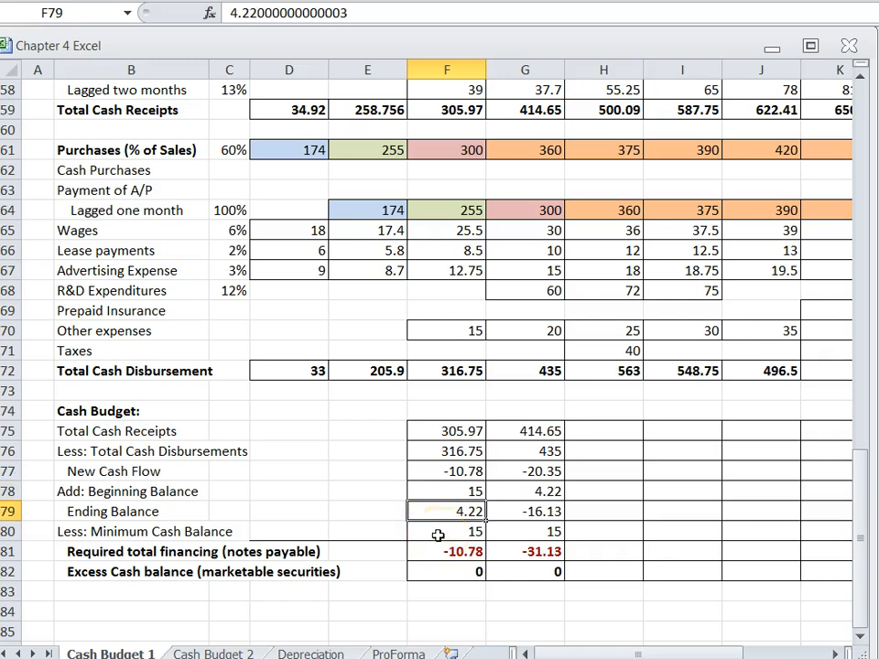
pyautogui.click(443, 534)
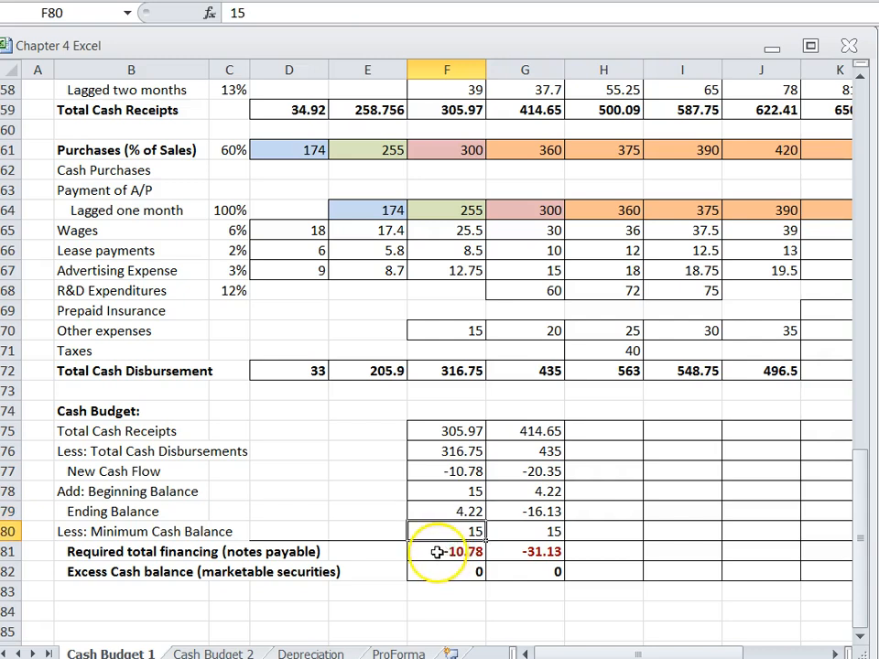
# - Try calculating July's required total financing in F81 as minimum cash balance minus ending balance with +F80-F79
pyautogui.click(440, 553)
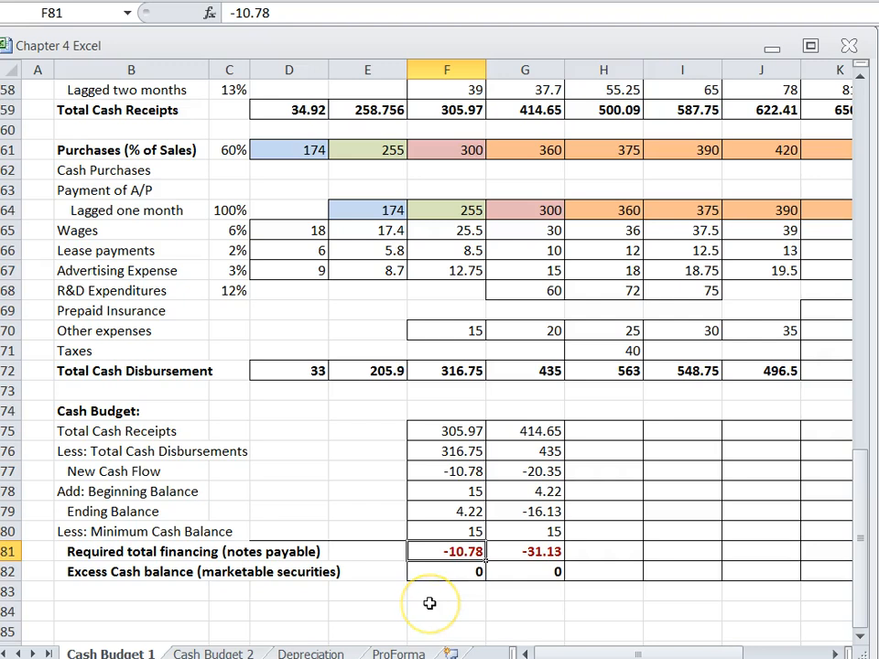
pyautogui.write('+')
pyautogui.press('Up')
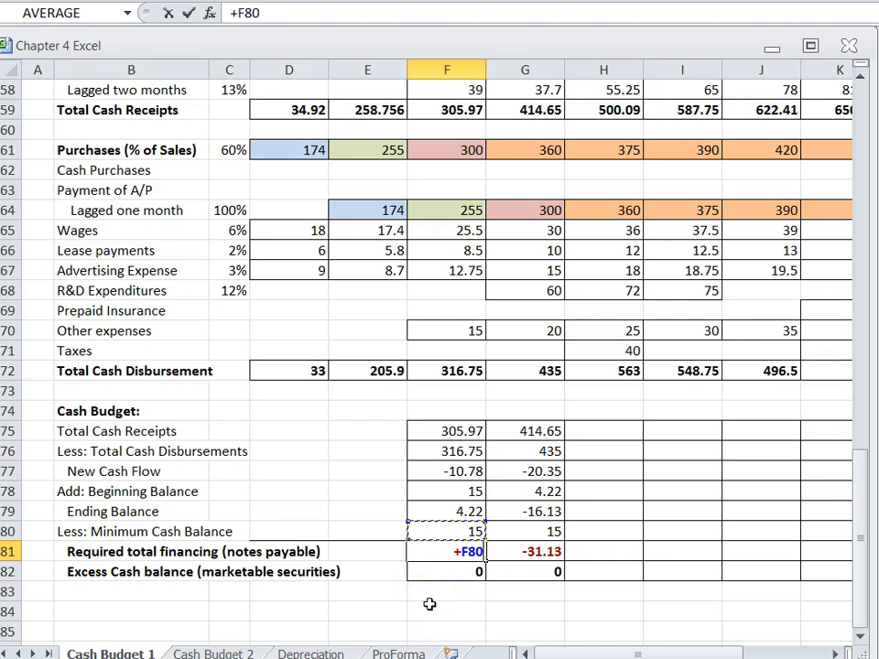
pyautogui.write('-')
pyautogui.press('Up')
pyautogui.press('Up')
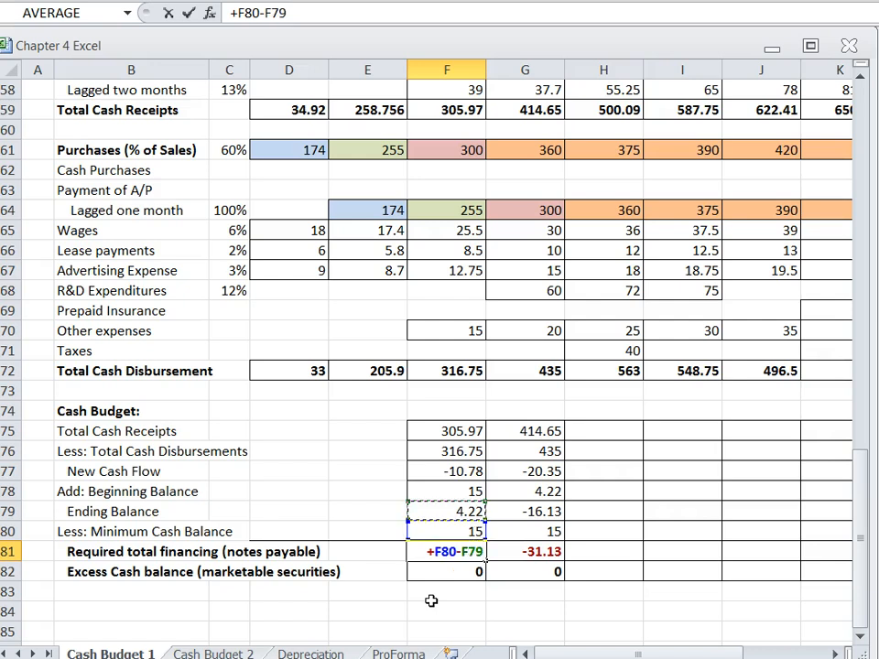
pyautogui.press('Return')
pyautogui.press('Up')
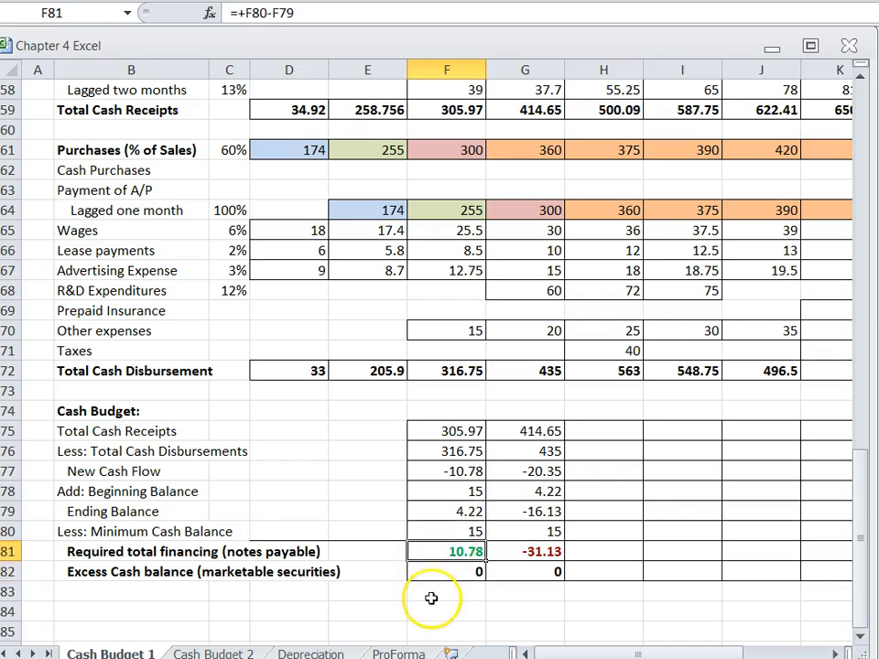
# - Calculate July's required total financing in F81 as ending balance minus minimum cash balance with +F79-F80
pyautogui.write('+')
pyautogui.press('Up')
pyautogui.press('Up')
pyautogui.write('-')
pyautogui.press('Up')
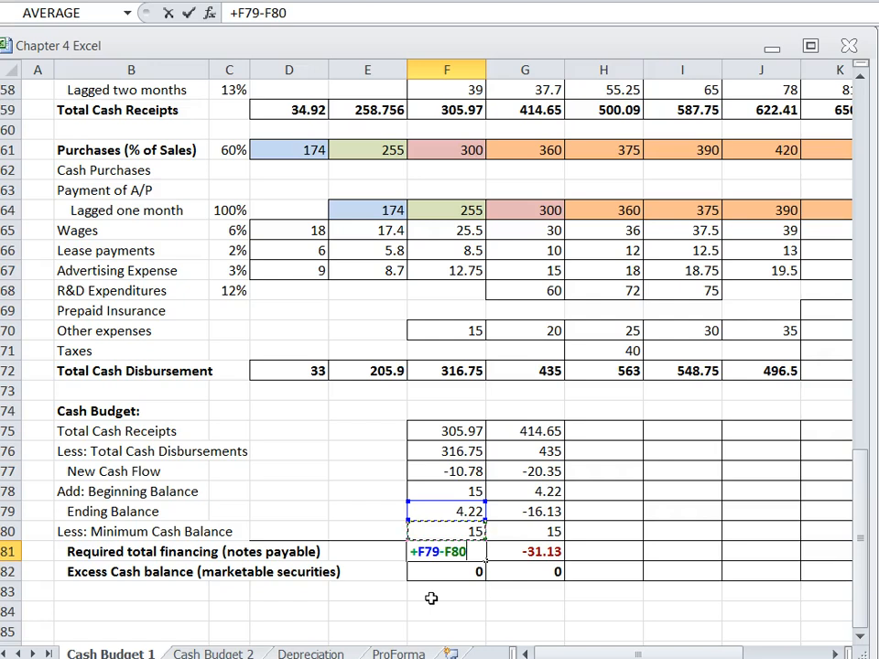
pyautogui.press('Return')
pyautogui.click(453, 551)
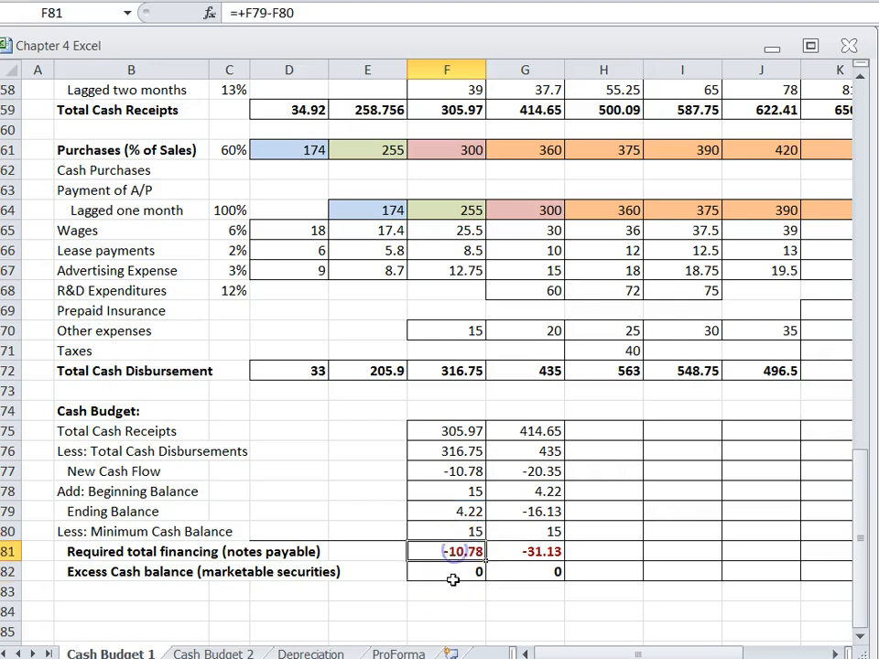
# - Re-enter July's required total financing in F81 as +F79-F80 and check it together with the excess cash balance in F82
pyautogui.write('+')
pyautogui.press('Up')
pyautogui.press('Up')
pyautogui.write('-')
pyautogui.press('Up')
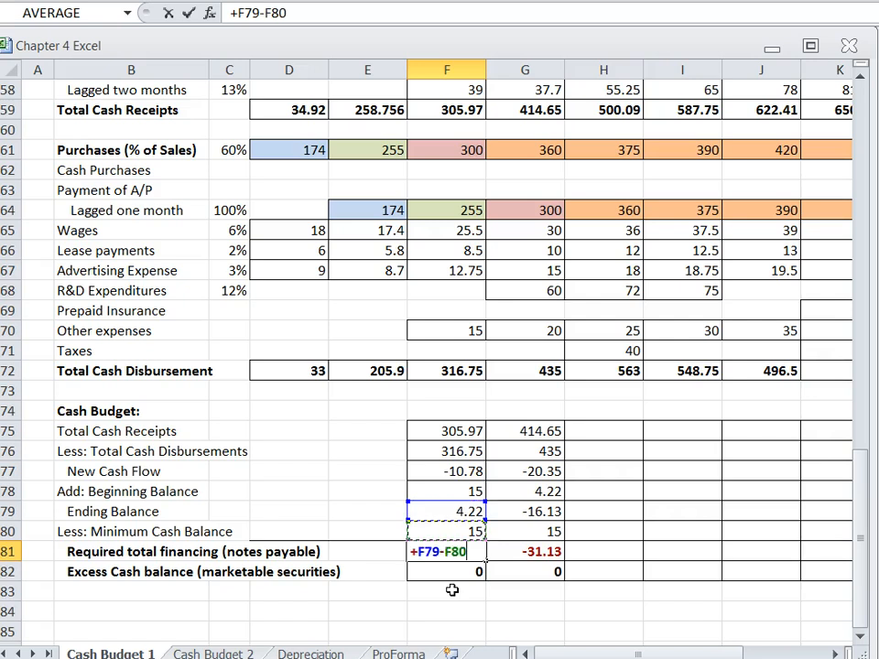
pyautogui.press('Return')
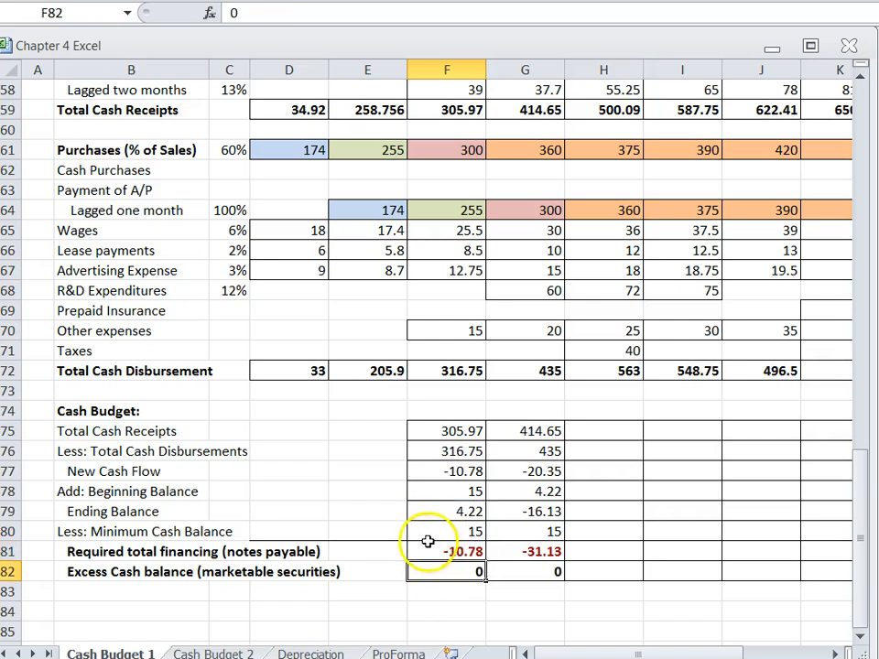
pyautogui.click(437, 551)
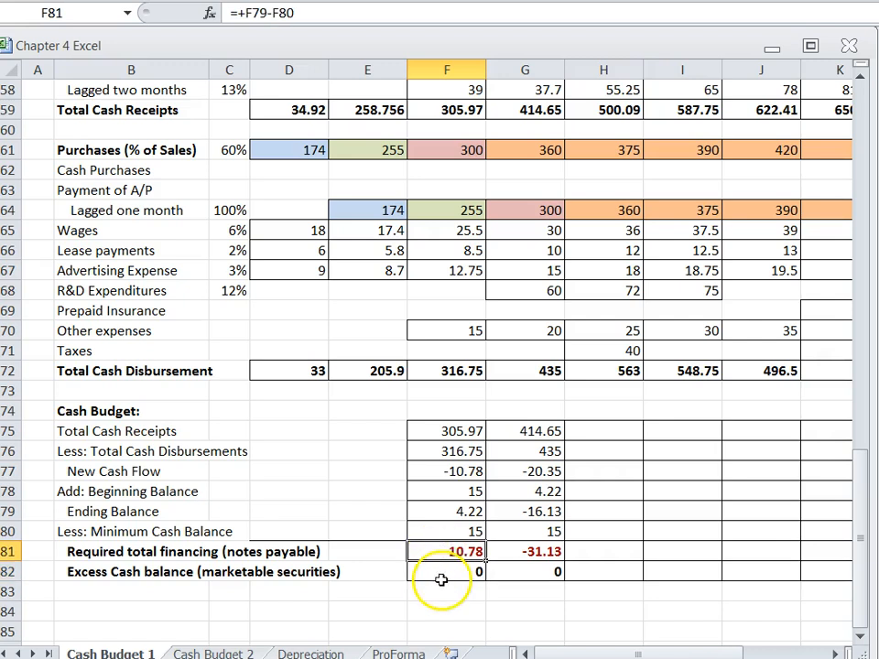
pyautogui.click(442, 575)
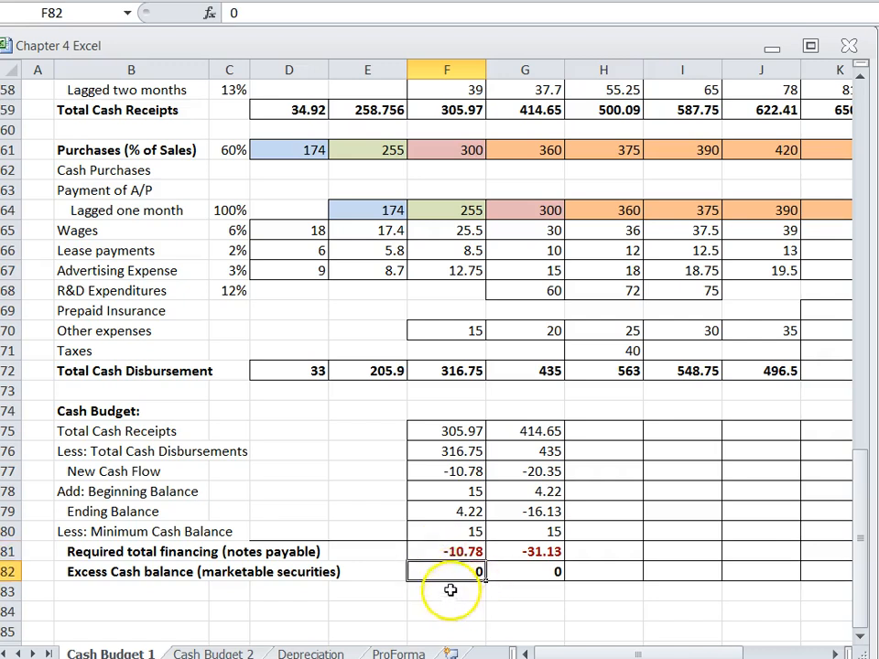
# - Link August's total cash receipts in G75 to G59 and total cash disbursements in G76 to G72
pyautogui.click(525, 431)
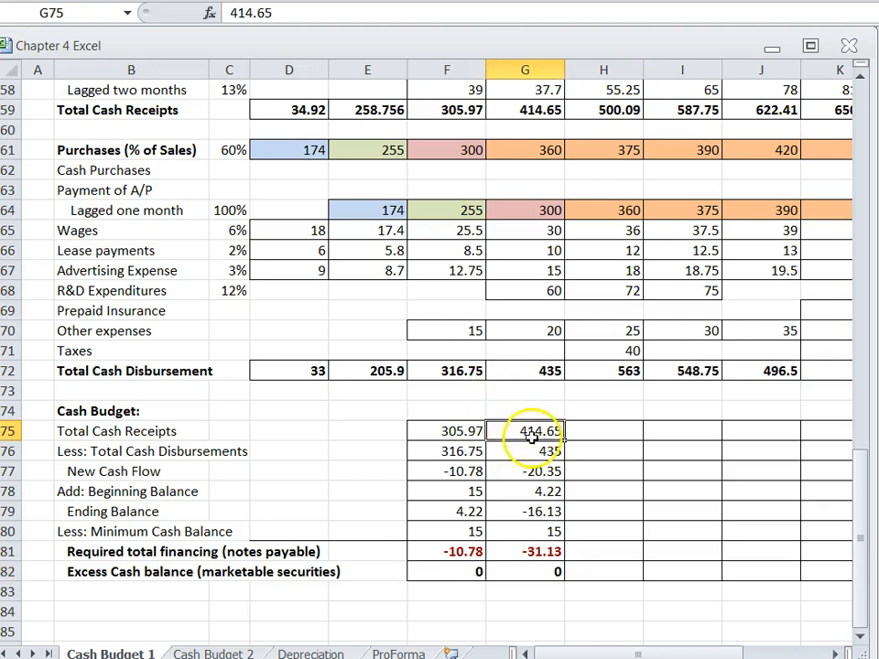
pyautogui.write('+')
pyautogui.click(525, 110)
pyautogui.press('Return')
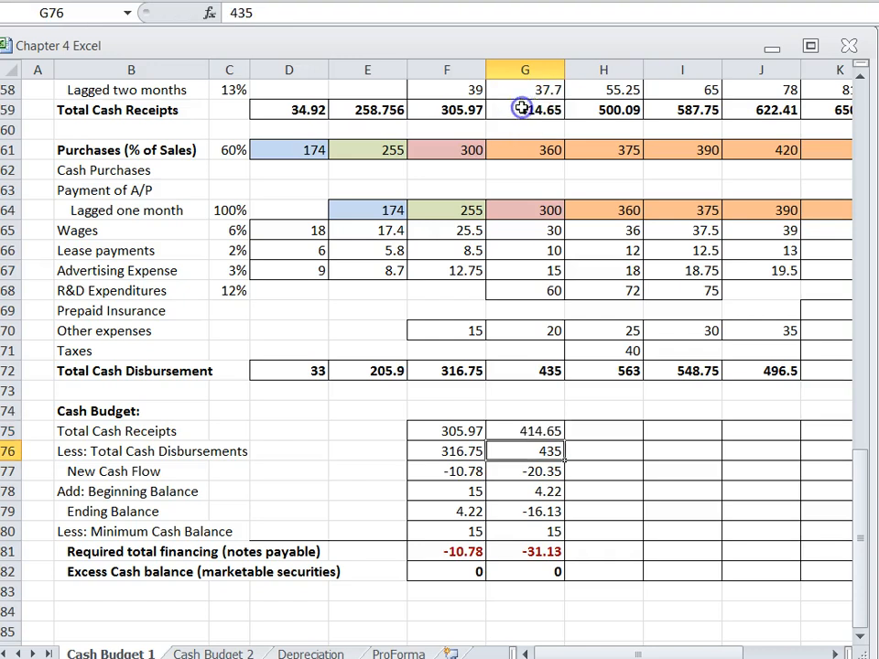
pyautogui.write('+')
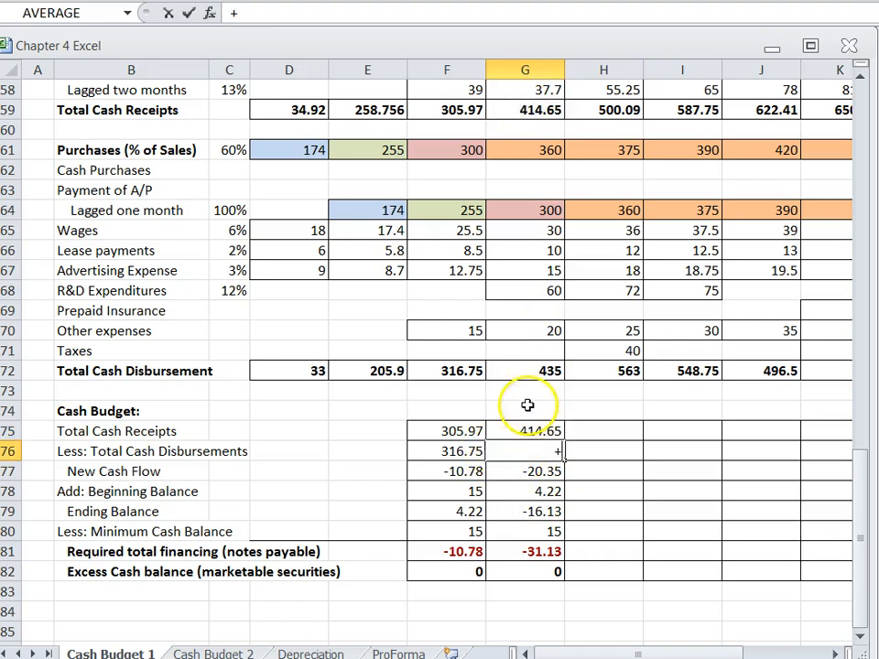
pyautogui.click(525, 369)
pyautogui.press('Return')
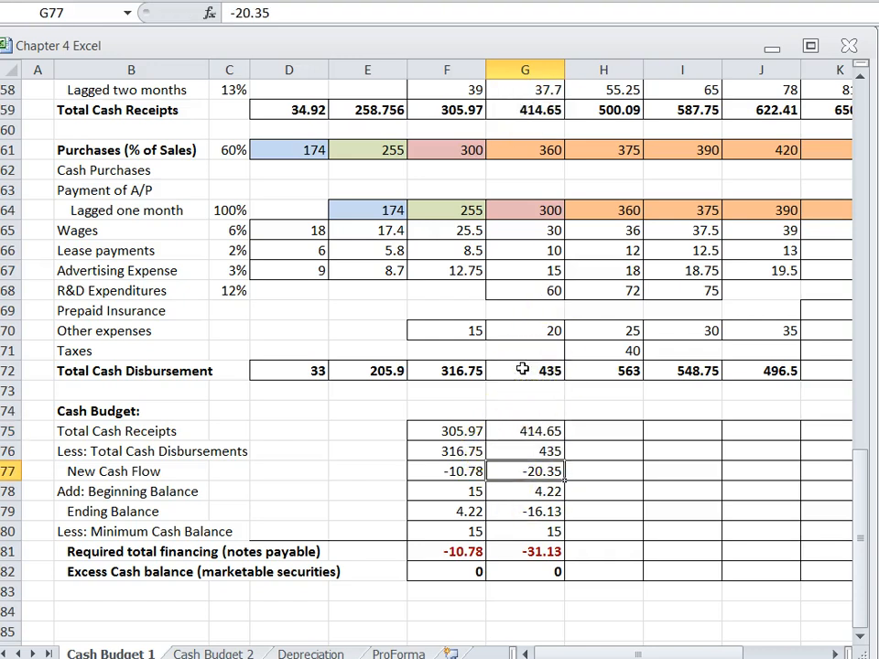
# - Calculate August's new cash flow in G77 as receipts minus disbursements with +G75-G76
pyautogui.click(519, 472)
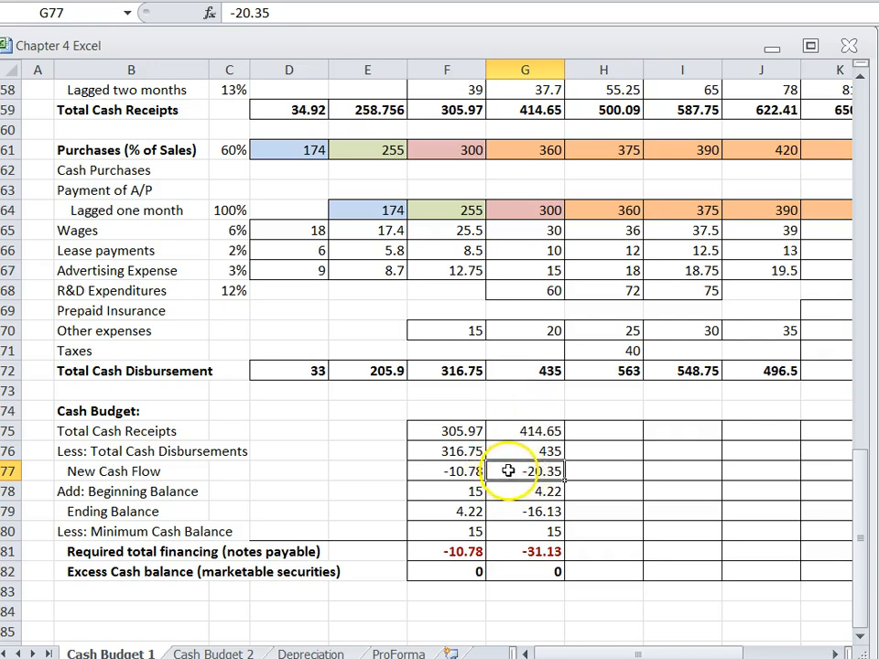
pyautogui.write('+')
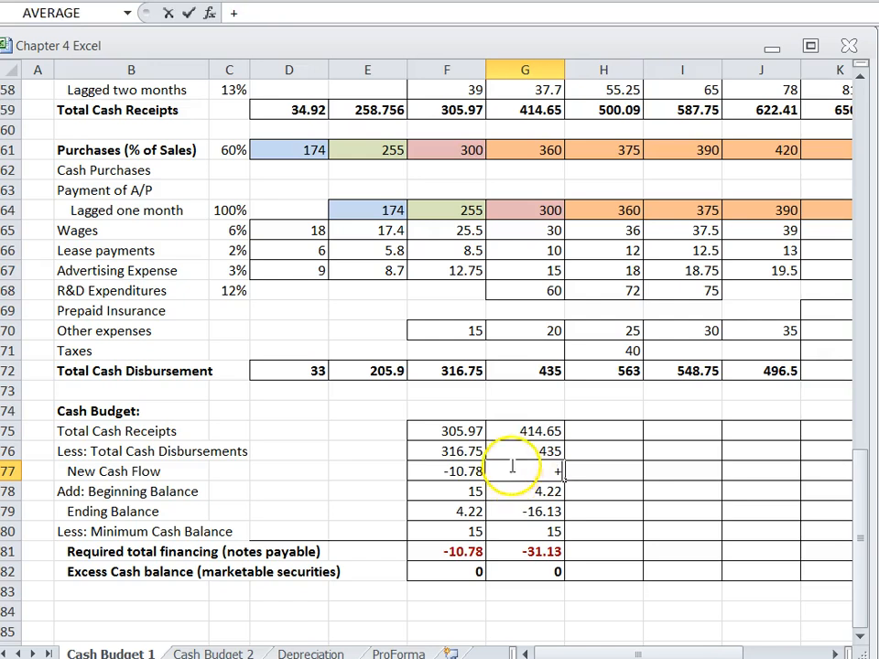
pyautogui.click(504, 430)
pyautogui.write('-')
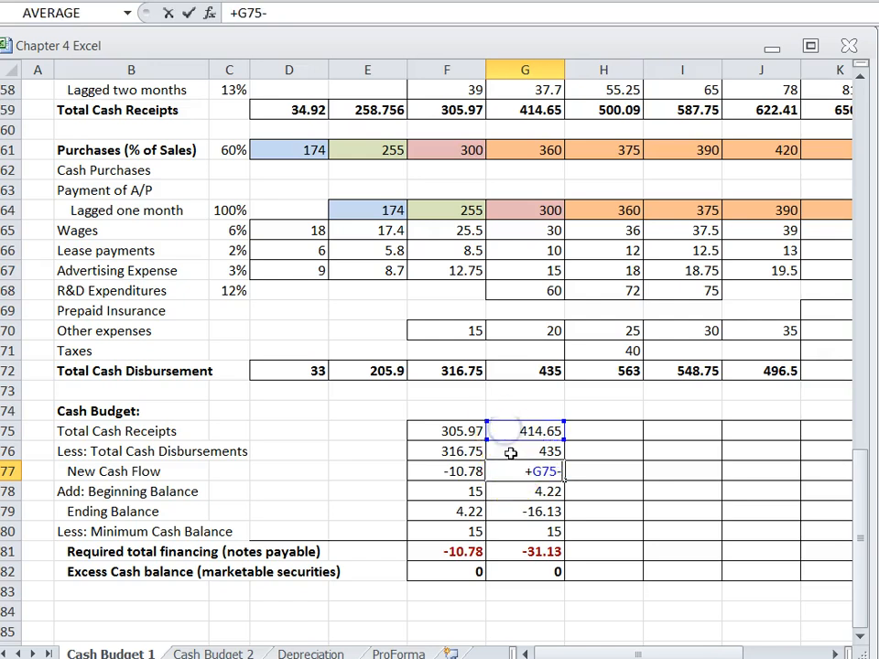
pyautogui.click(510, 452)
pyautogui.press('Return')
pyautogui.click(515, 472)
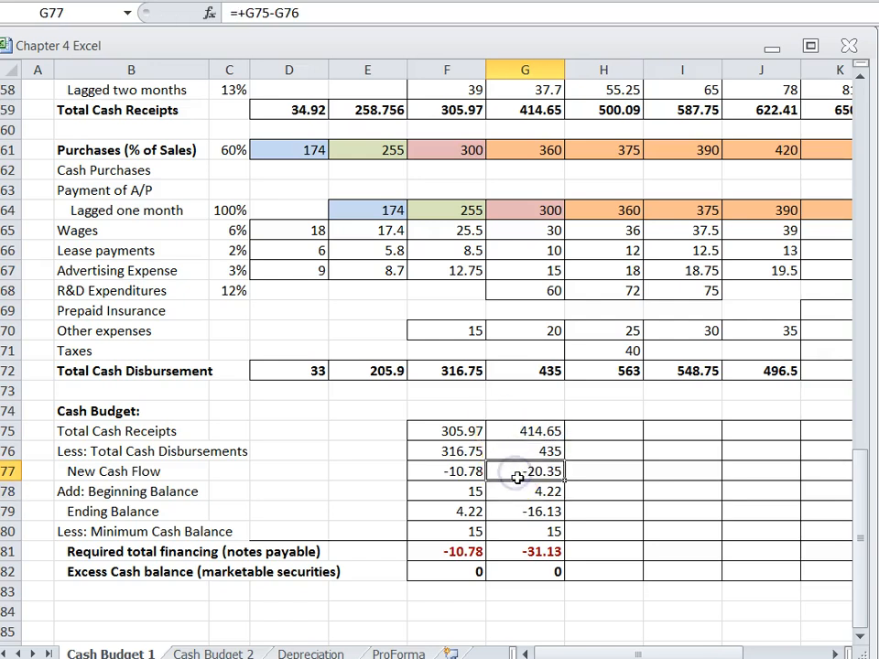
# - Calculate August's ending balance in G79 as new cash flow plus beginning balance with +G77+G78
pyautogui.click(518, 493)
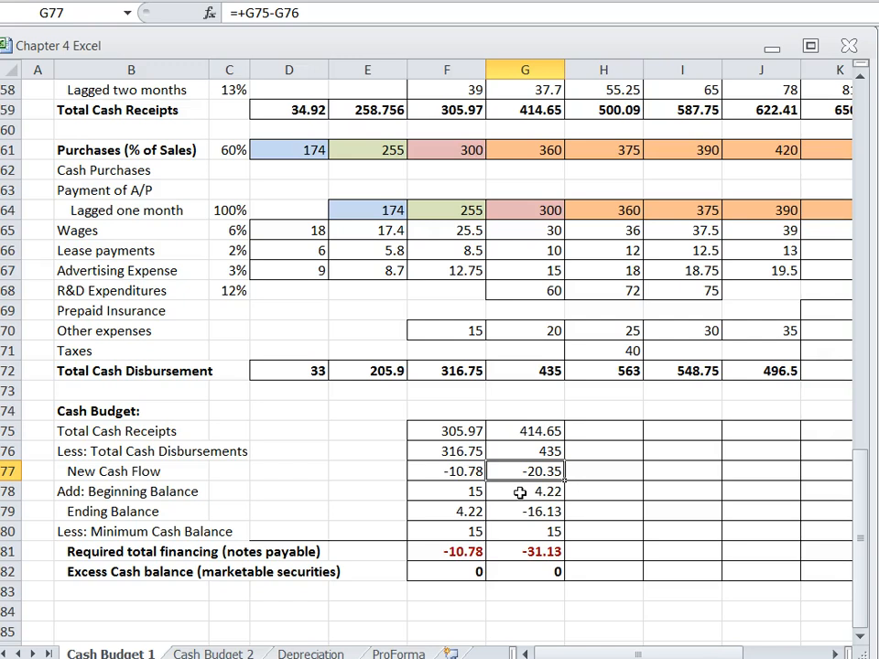
pyautogui.click(440, 510)
pyautogui.click(518, 490)
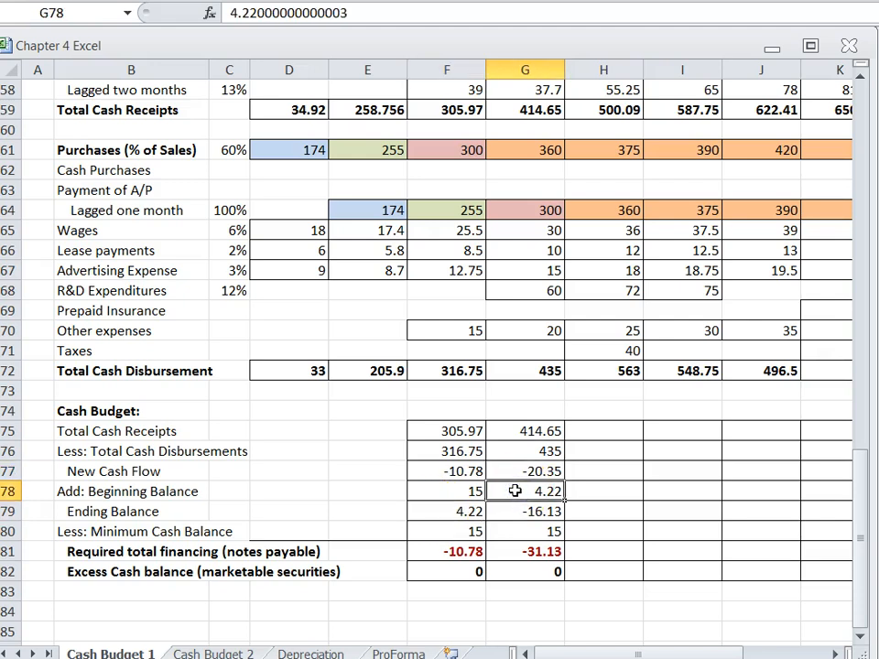
pyautogui.click(516, 512)
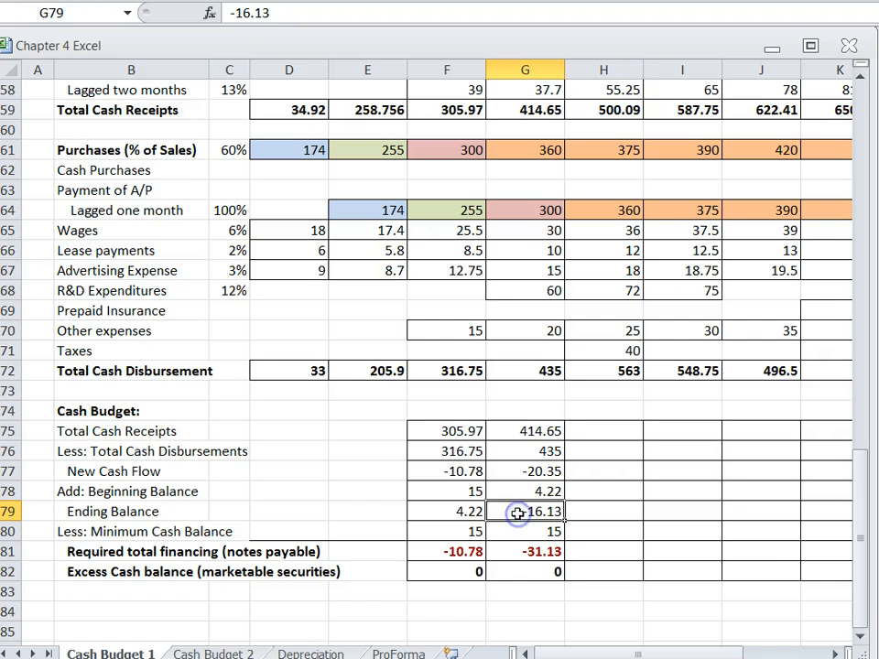
pyautogui.click(443, 512)
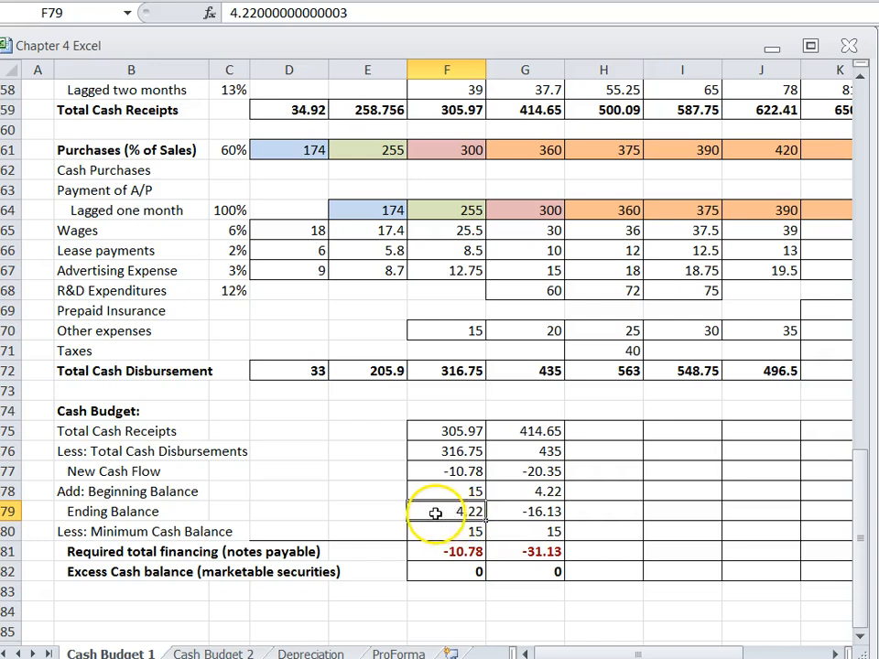
pyautogui.click(506, 515)
pyautogui.write('+')
pyautogui.click(511, 473)
pyautogui.write('-')
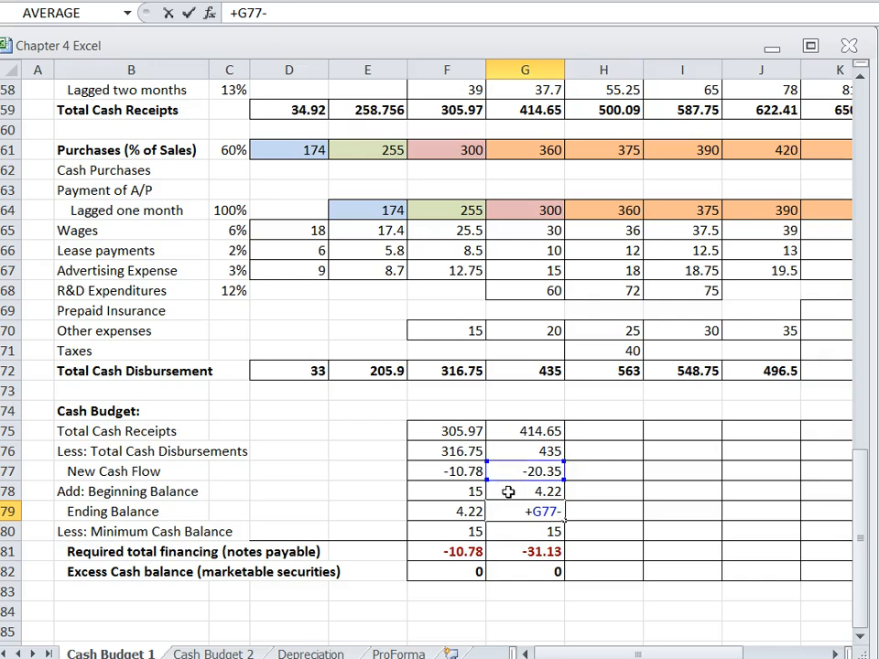
pyautogui.write('+')
pyautogui.click(499, 491)
pyautogui.press('Return')
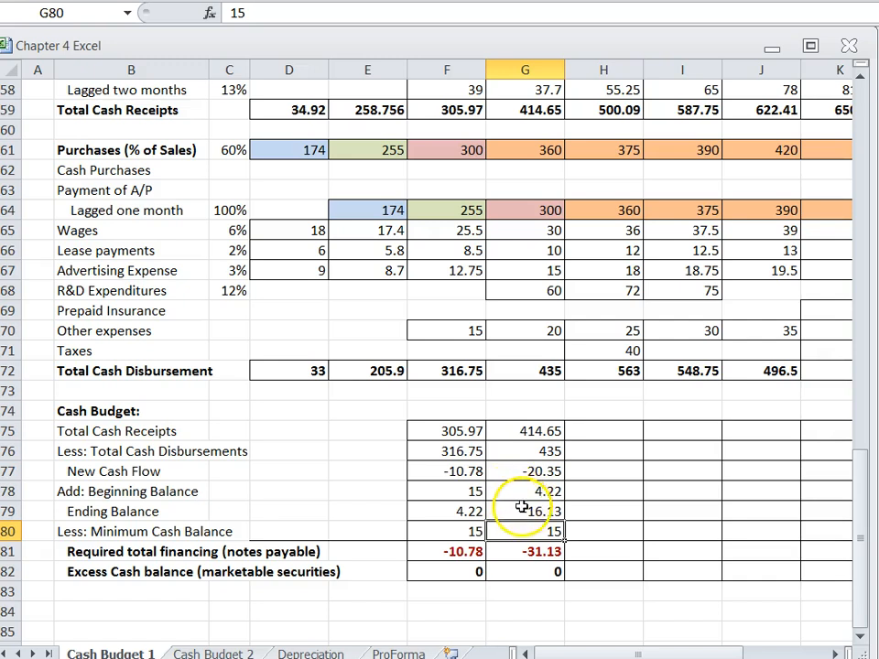
# - Replace July's fixed ending balance in F79 with the formula +F77+F78
pyautogui.click(452, 511)
pyautogui.write('+')
pyautogui.click(438, 472)
pyautogui.write('+')
pyautogui.click(443, 493)
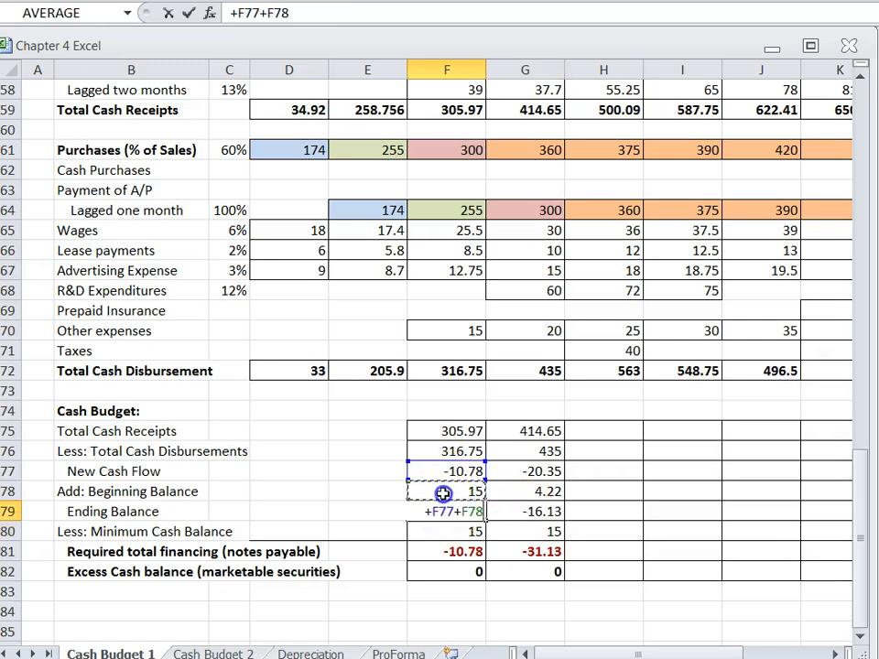
pyautogui.press('Return')
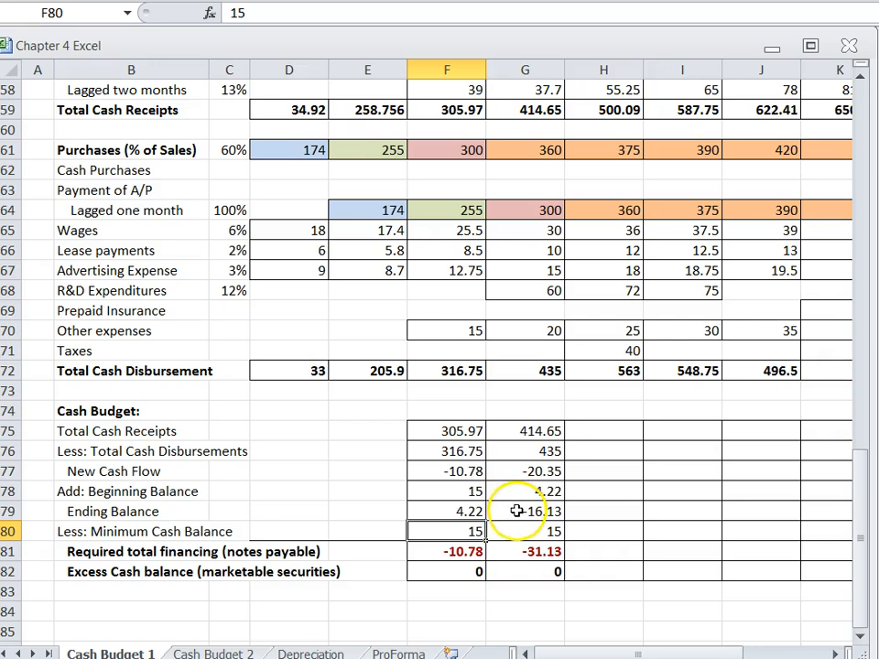
# - Review August's new cash flow, beginning balance, ending balance and minimum cash balance in G77:G80
pyautogui.click(517, 512)
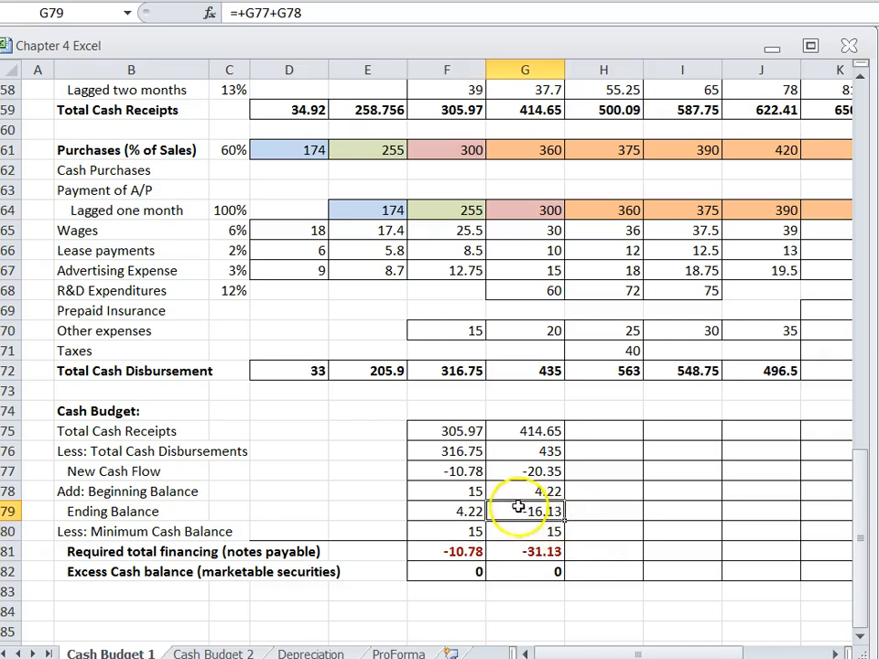
pyautogui.click(514, 473)
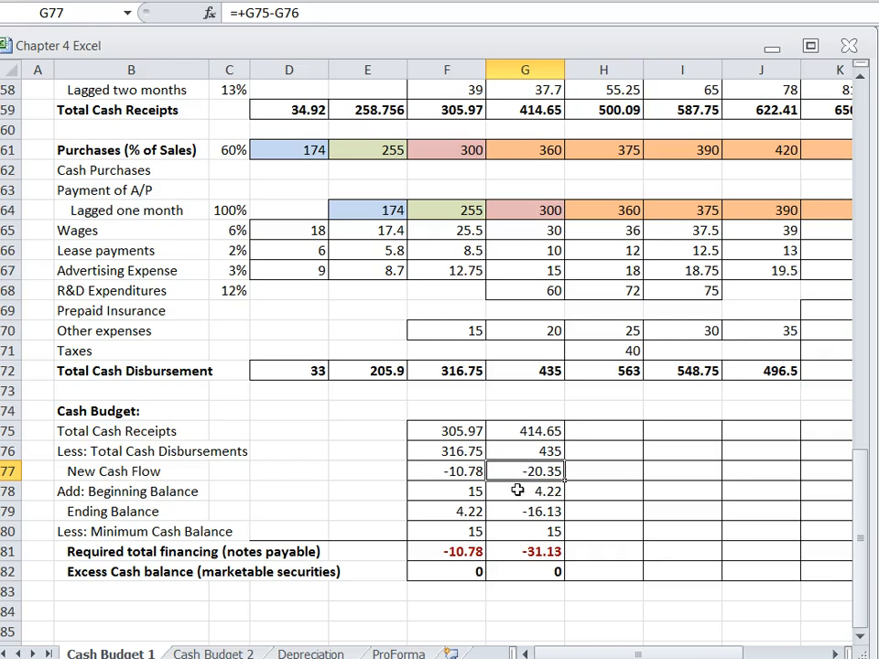
pyautogui.click(518, 490)
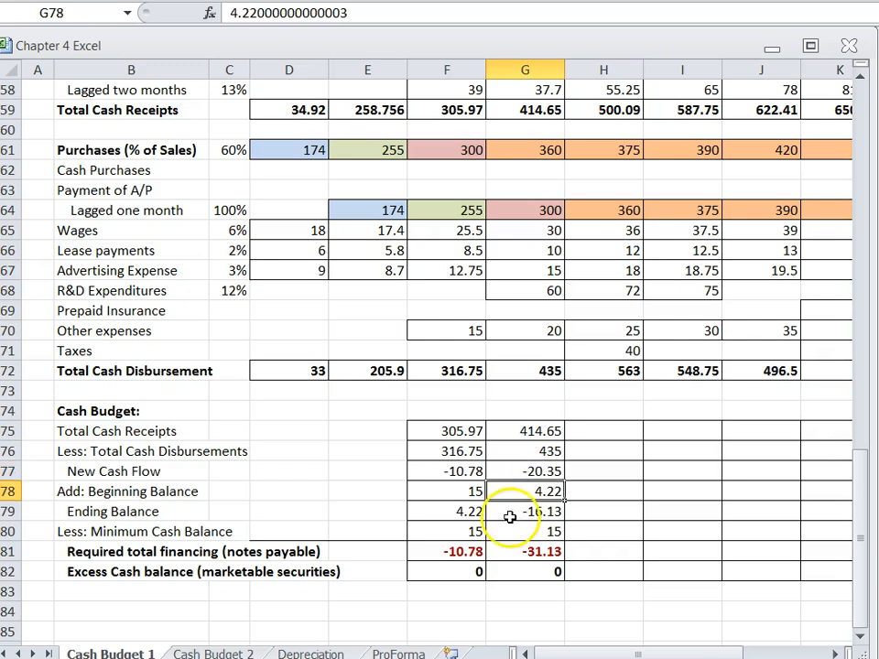
pyautogui.click(507, 516)
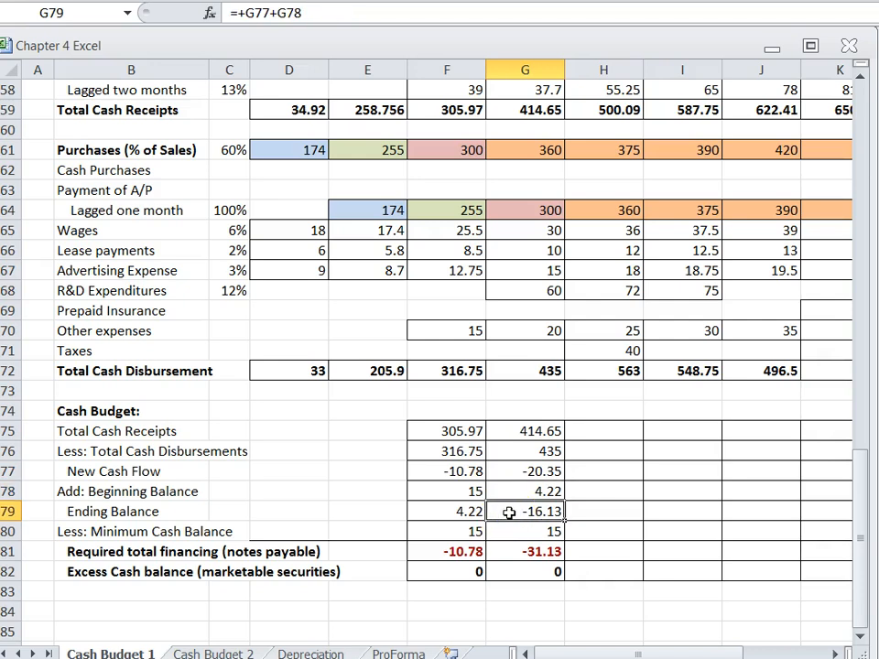
pyautogui.click(515, 532)
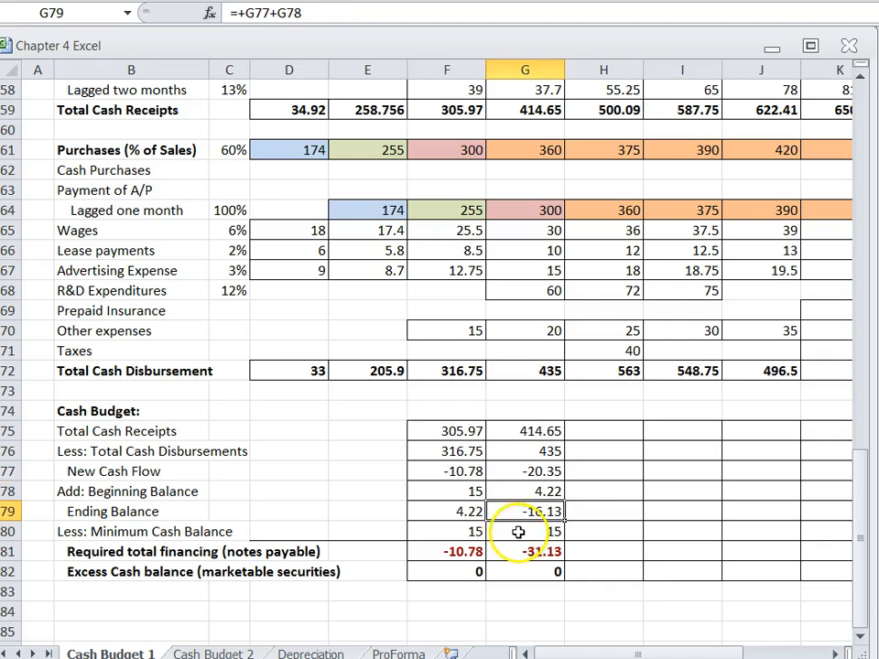
pyautogui.click(518, 532)
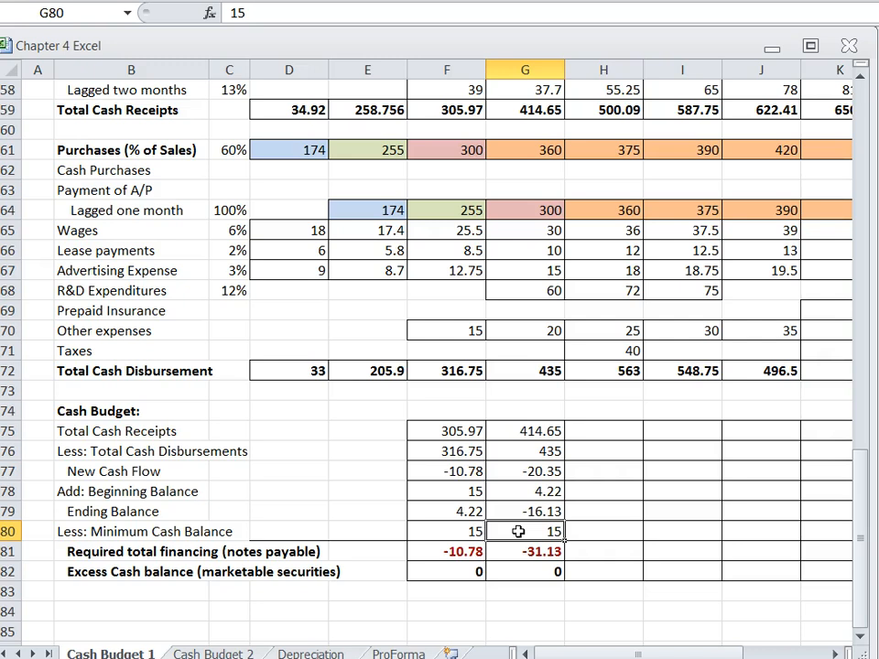
# - Calculate August's required total financing in G81 with +G79-G80 and compare it with July's in F81
pyautogui.click(513, 552)
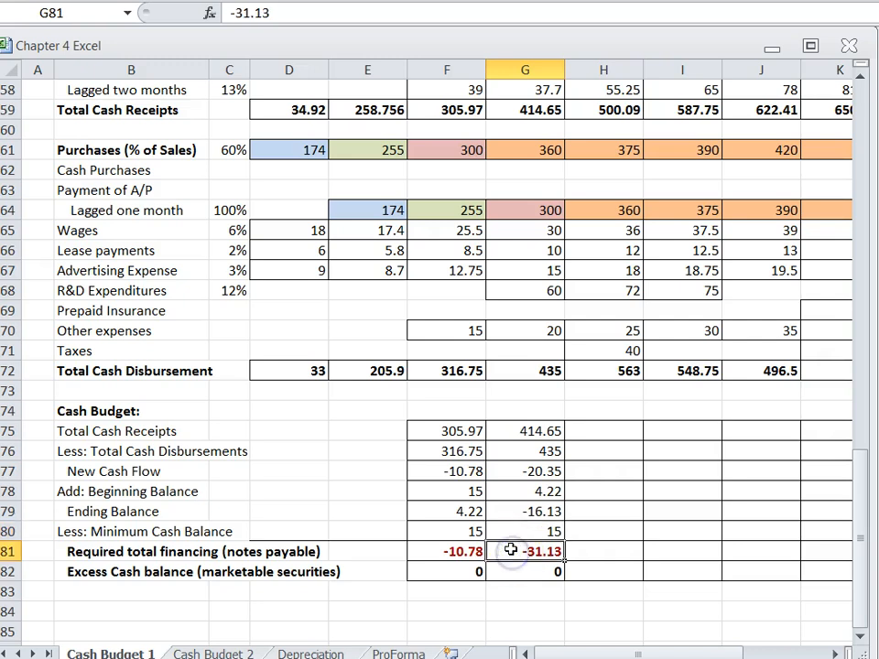
pyautogui.write('+')
pyautogui.click(519, 509)
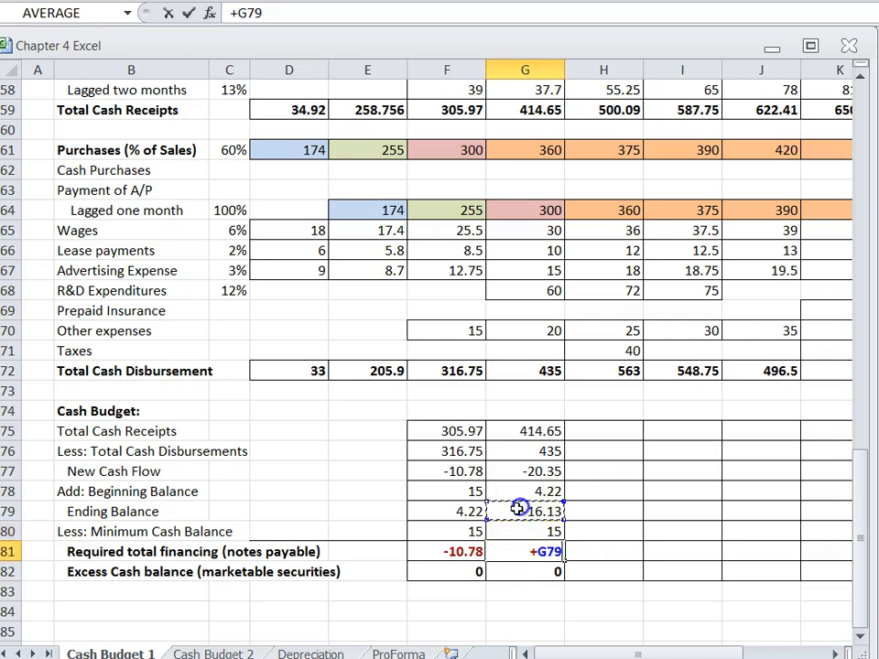
pyautogui.write('-')
pyautogui.click(514, 531)
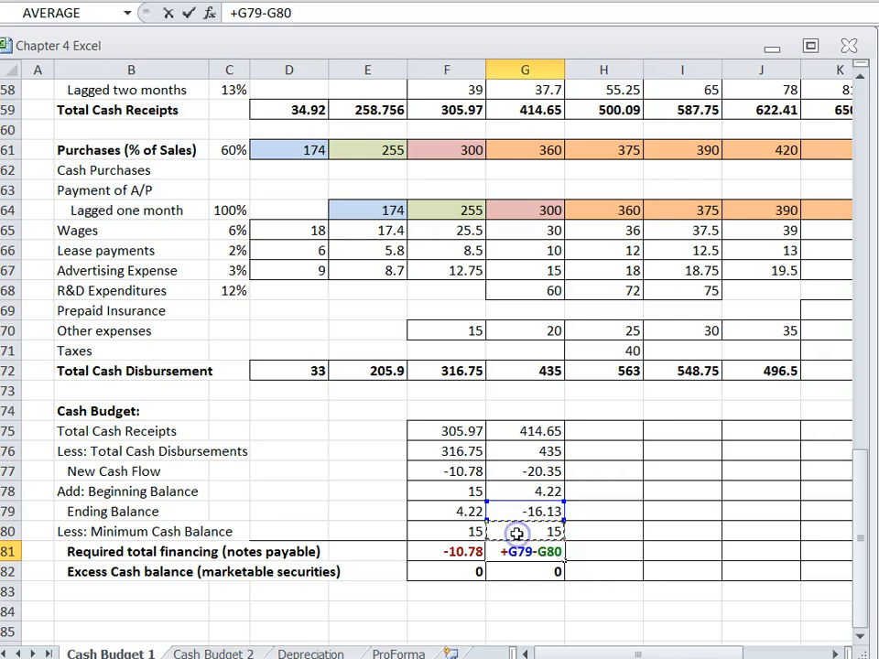
pyautogui.press('Return')
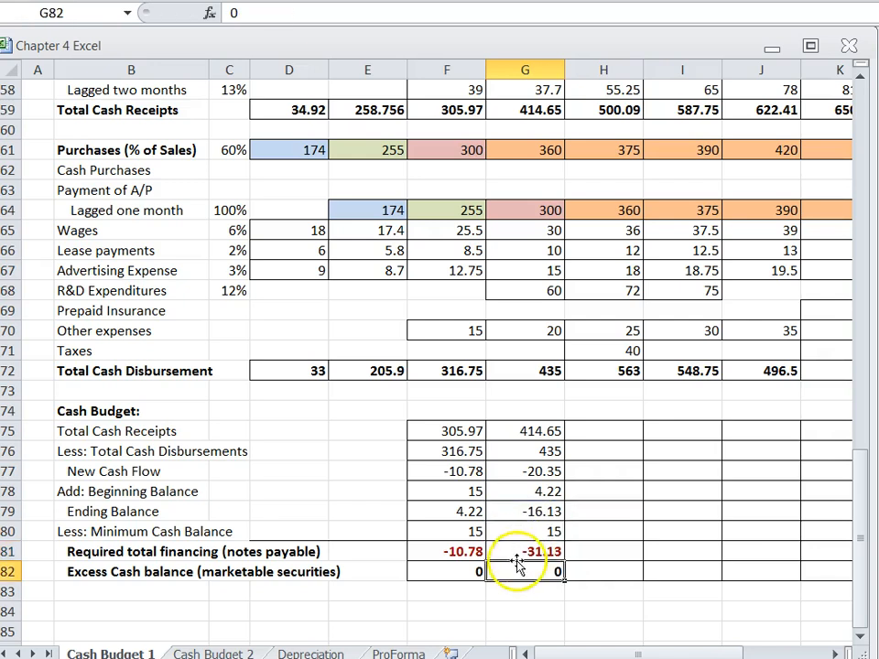
pyautogui.click(518, 552)
pyautogui.click(443, 553)
pyautogui.click(505, 552)
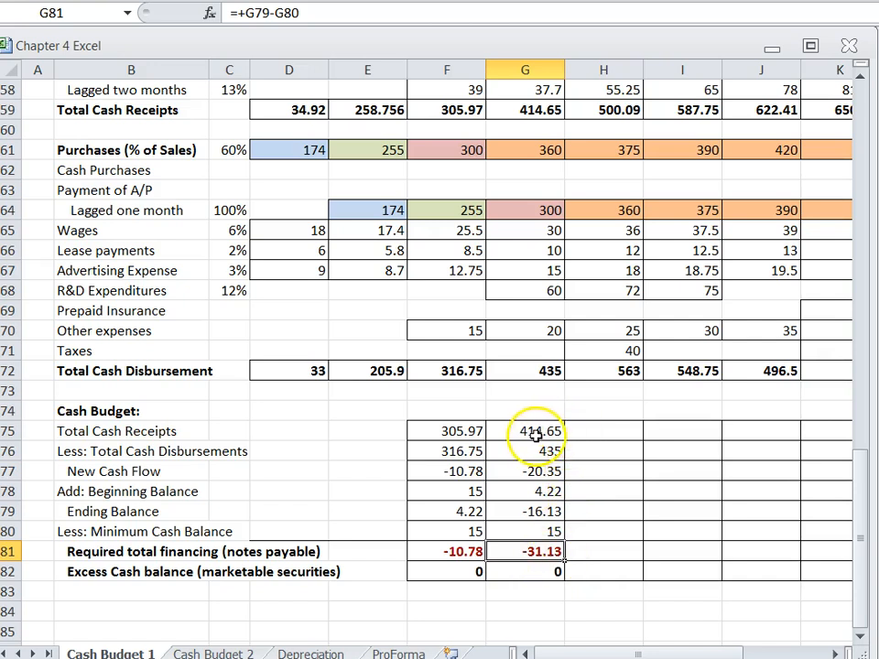
# - Link September's total cash receipts in H75 to H59 and total cash disbursements in H76 to H72
pyautogui.click(593, 435)
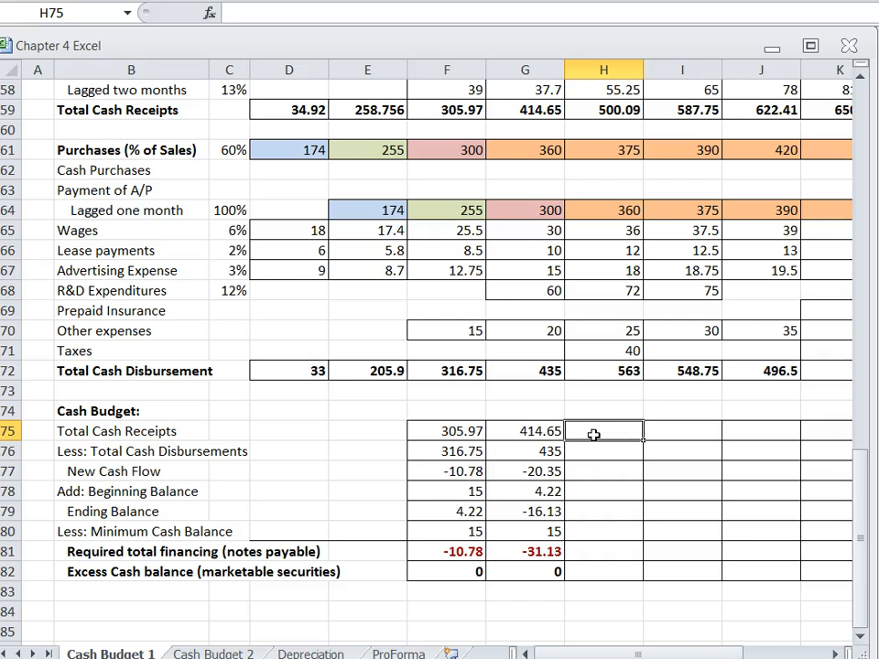
pyautogui.write('+')
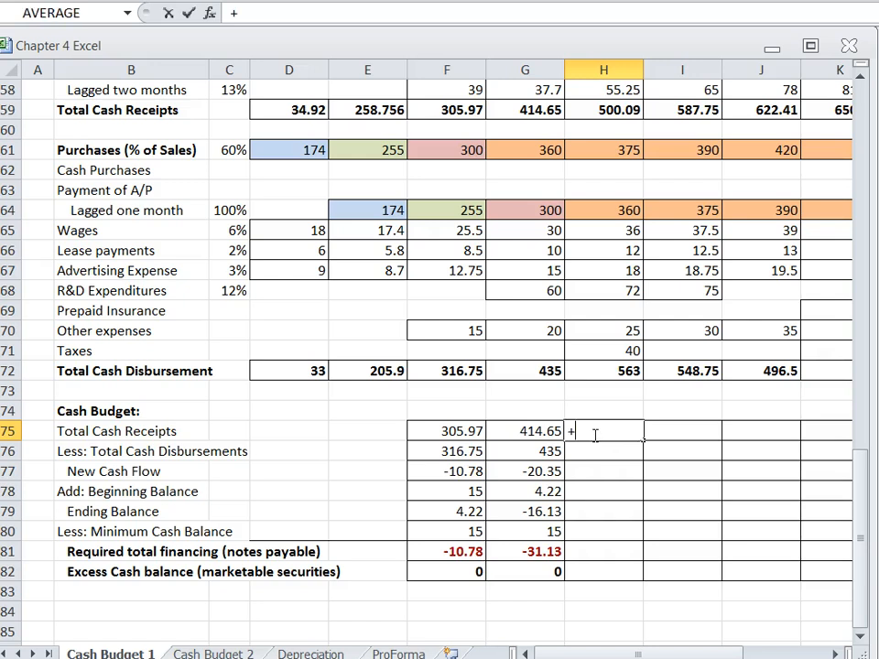
pyautogui.click(606, 108)
pyautogui.press('Return')
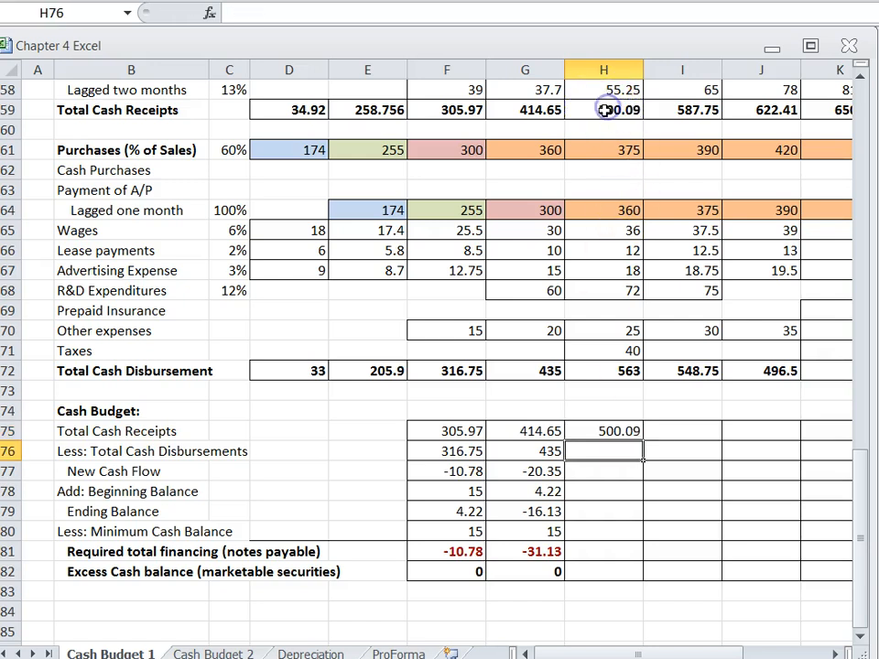
pyautogui.write('+')
pyautogui.click(605, 370)
pyautogui.press('Return')
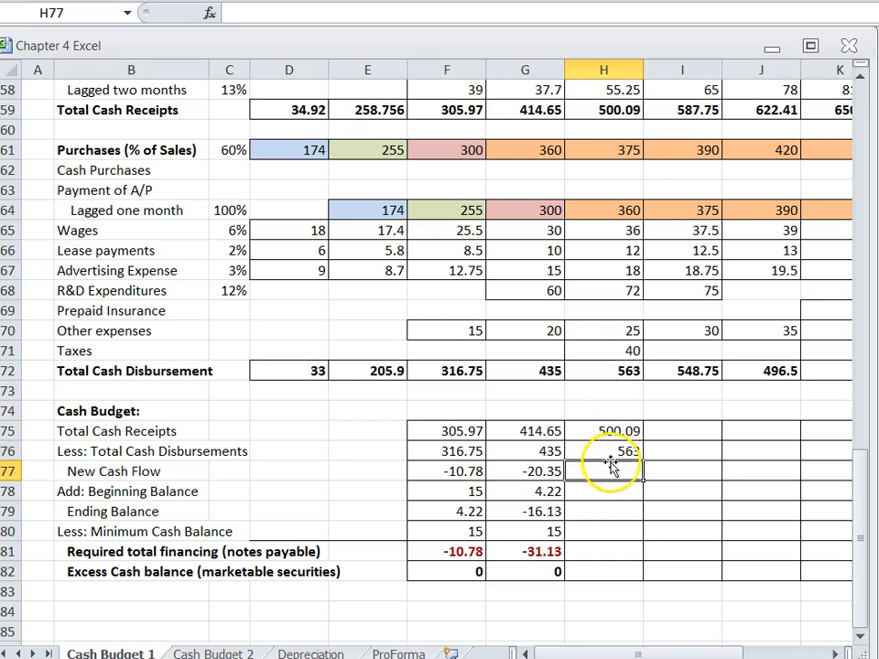
# - Calculate September's new cash flow in H77 with the formula +H75-H76
pyautogui.write('+')
pyautogui.click(610, 431)
pyautogui.write('-')
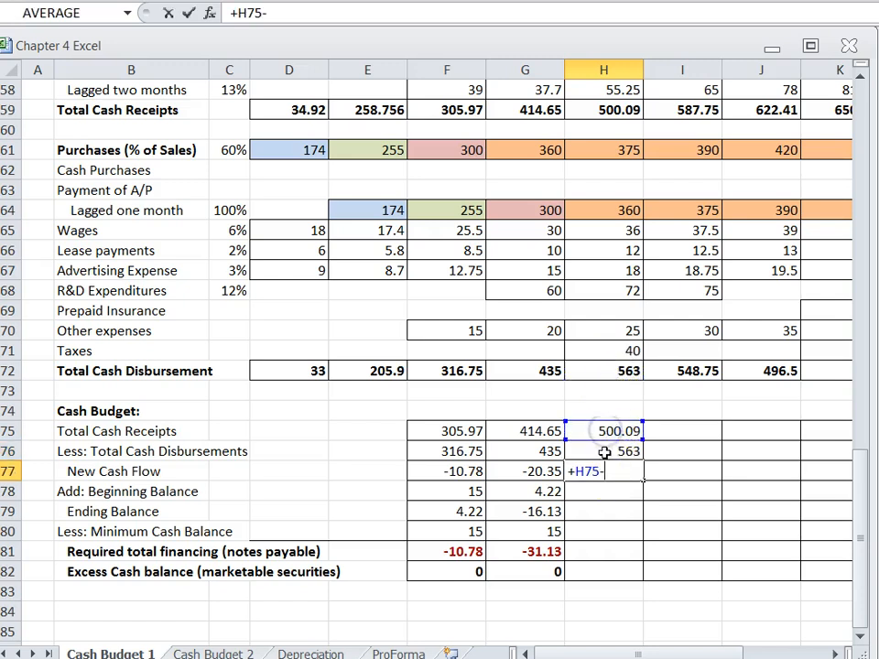
pyautogui.click(605, 452)
pyautogui.press('Return')
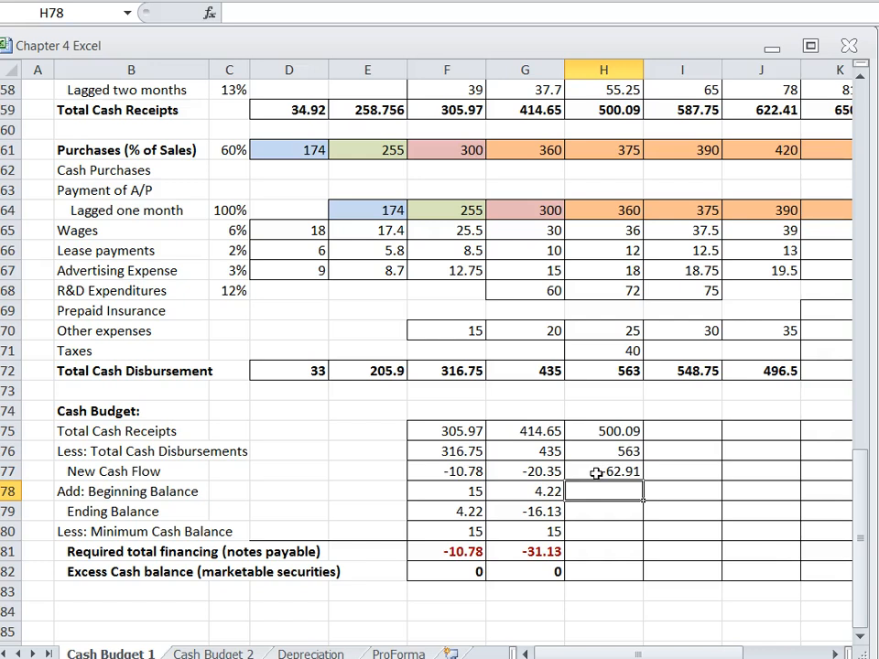
pyautogui.click(592, 469)
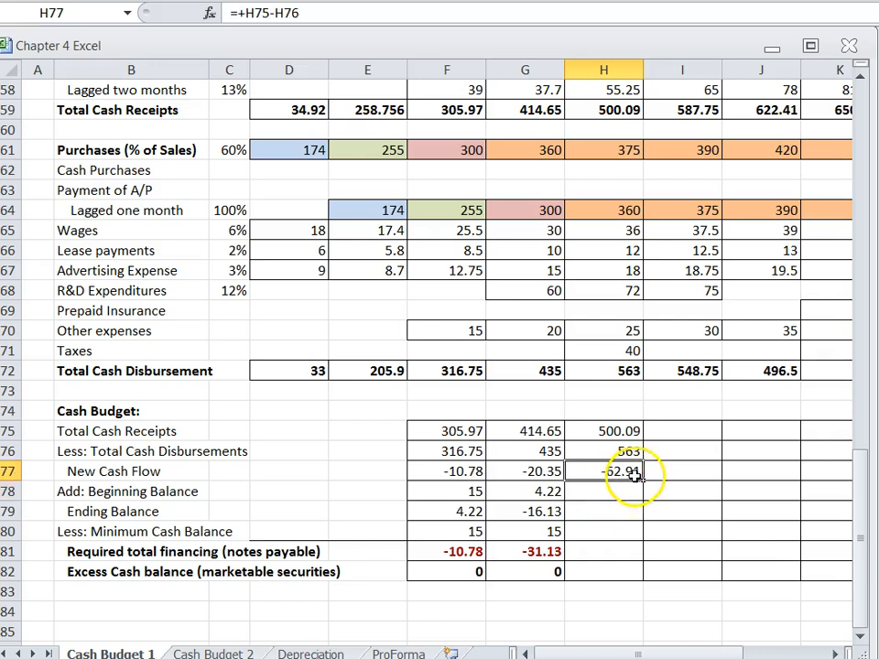
# - Link September's beginning balance in H78 to August's ending balance in G79
pyautogui.click(619, 494)
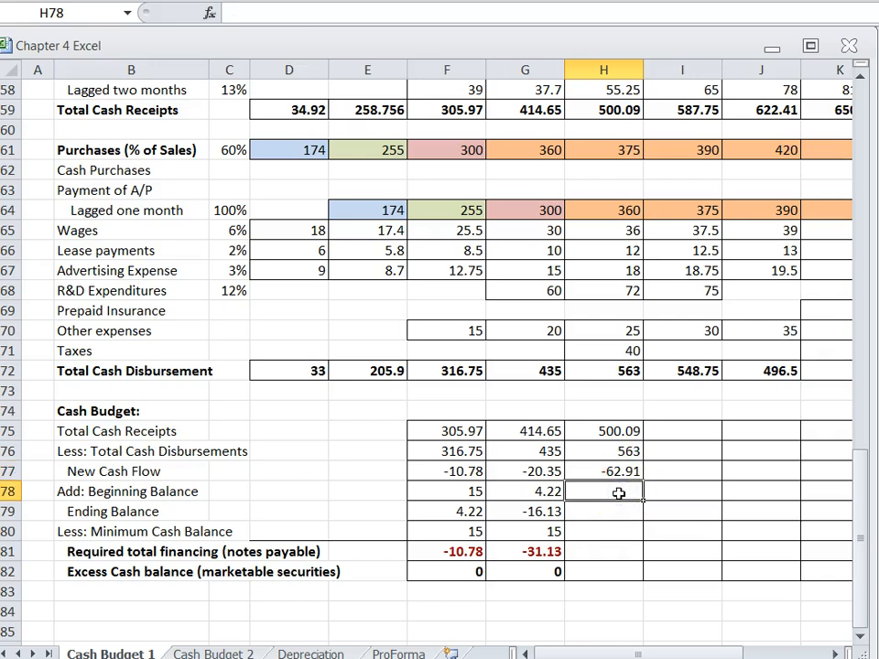
pyautogui.write('+')
pyautogui.click(538, 513)
pyautogui.press('Return')
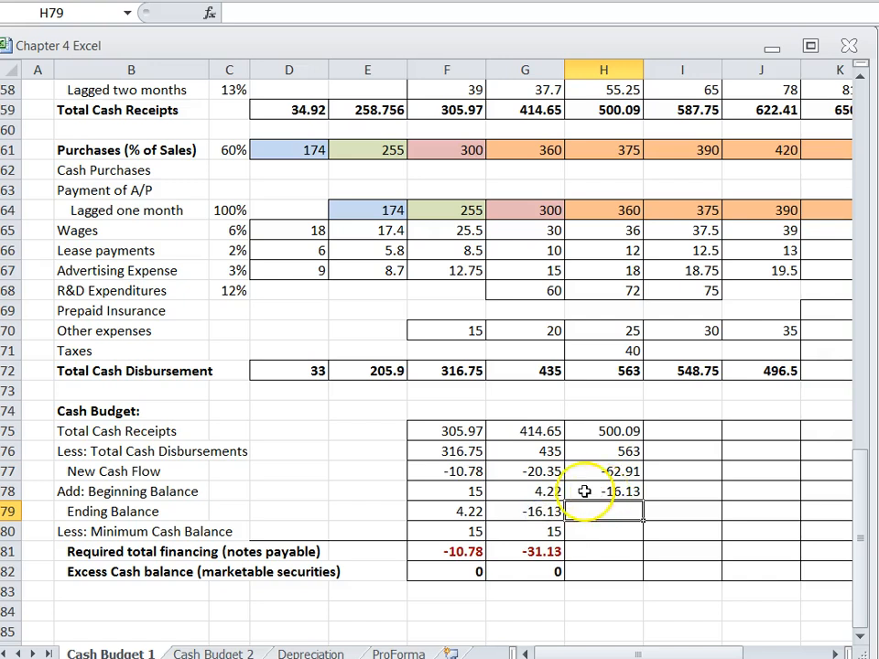
pyautogui.click(584, 492)
pyautogui.click(584, 513)
pyautogui.write('+')
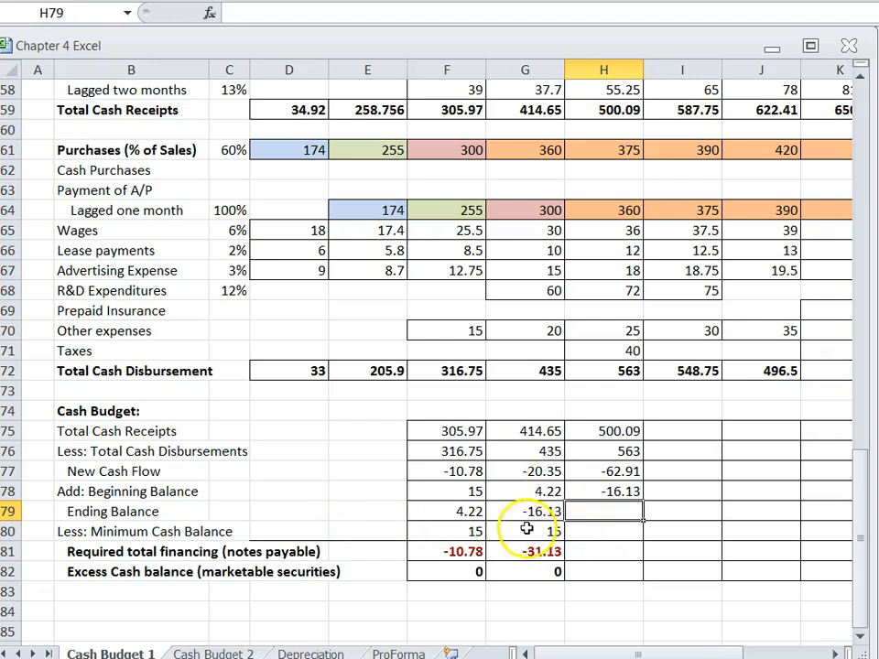
pyautogui.click(535, 512)
# - Calculate September's ending balance in H79 with the formula +H77+H78
pyautogui.click(577, 513)
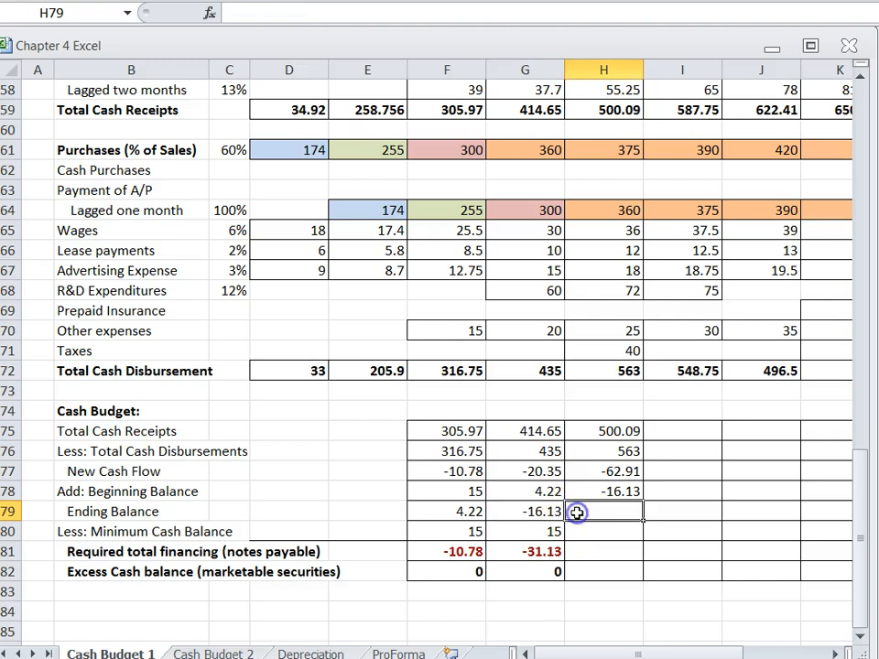
pyautogui.write('+')
pyautogui.click(587, 473)
pyautogui.write('+')
pyautogui.click(587, 492)
pyautogui.press('Return')
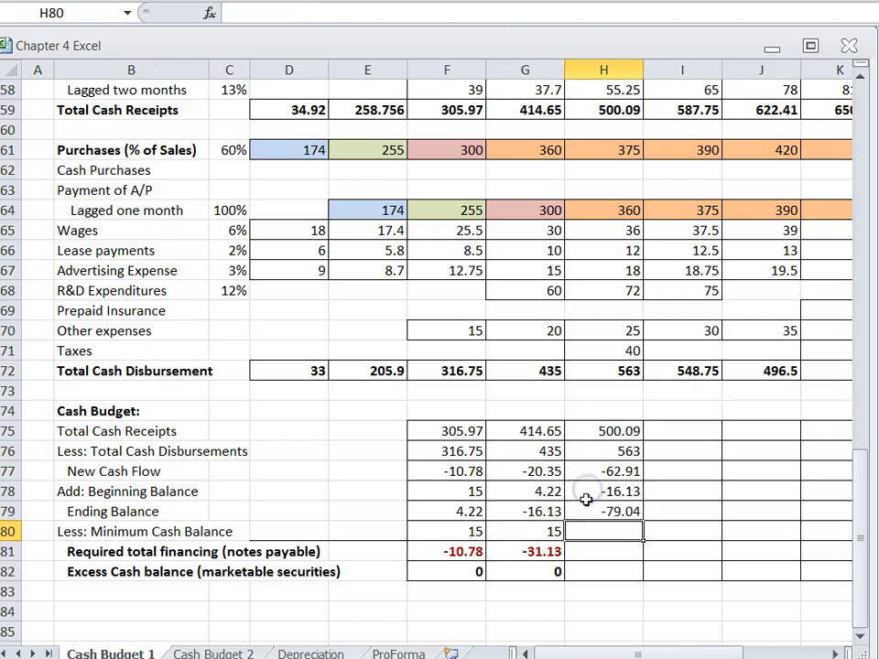
# - Enter 15 as September's minimum cash balance in H80 and check it against the target cash balance in row 34
pyautogui.write('15')
pyautogui.click(611, 548)
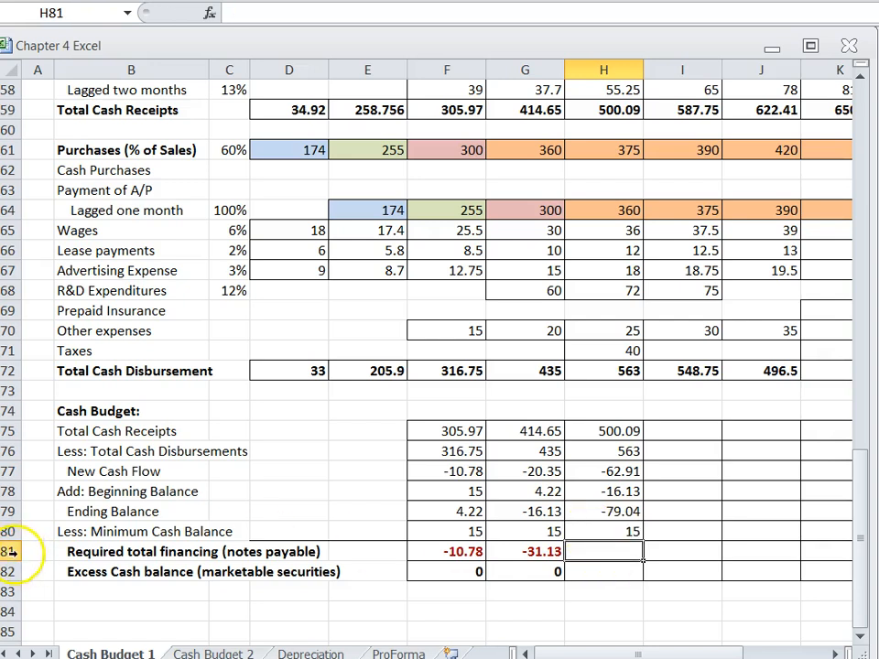
pyautogui.click(196, 533)
pyautogui.scroll(-2, 329, 476)
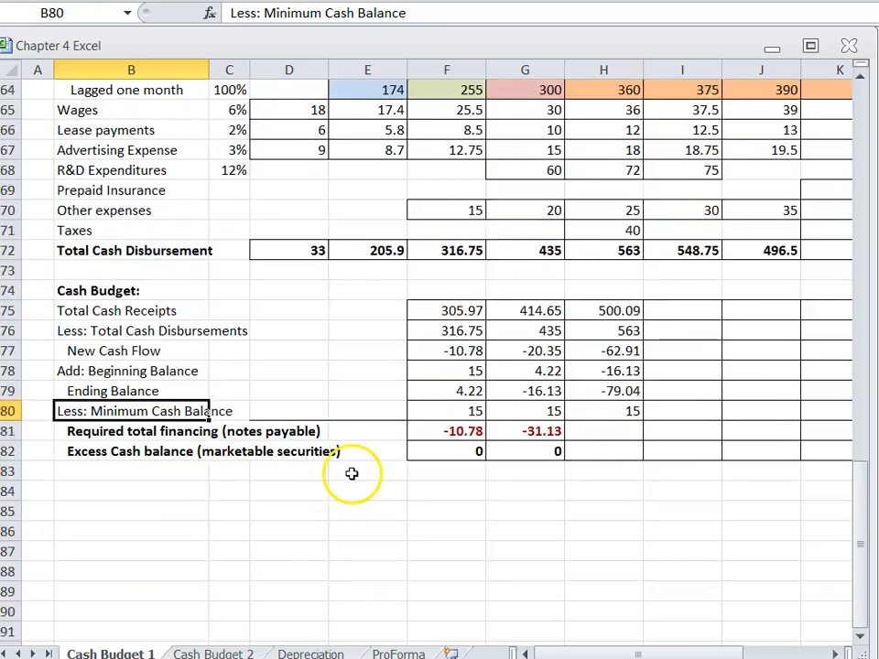
pyautogui.scroll(9, 344, 467)
pyautogui.scroll(2, 147, 249)
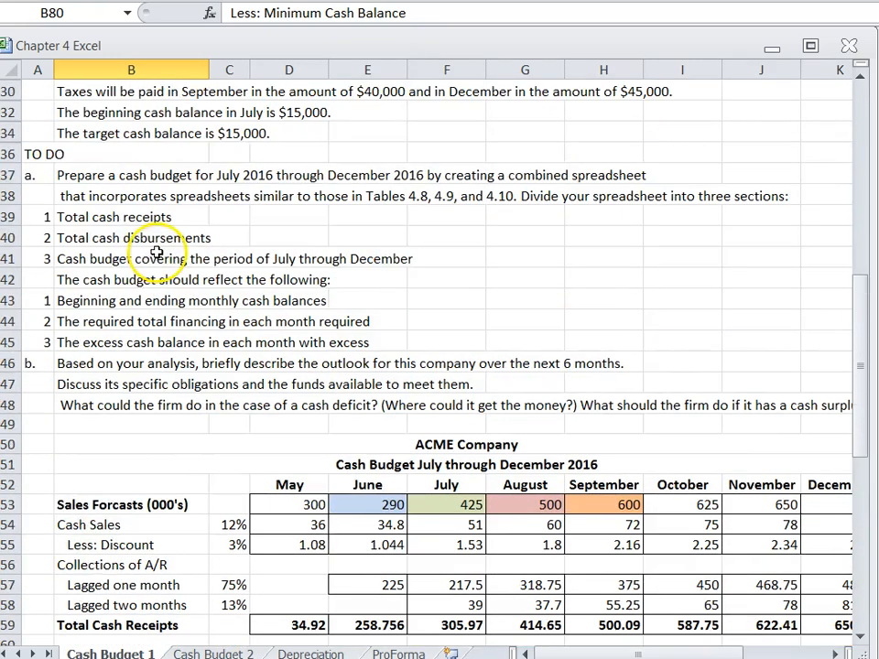
pyautogui.click(98, 176)
pyautogui.click(265, 175)
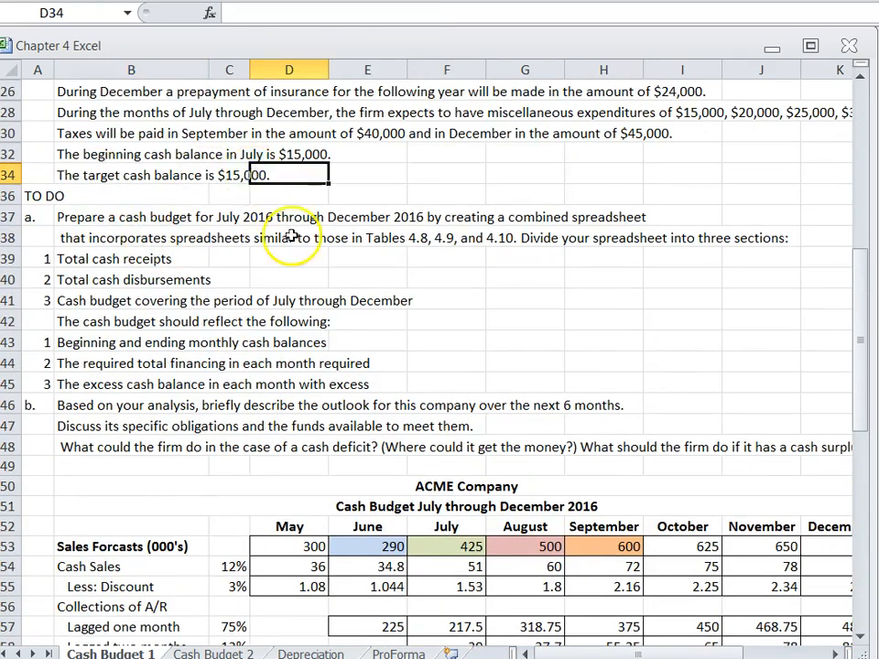
# - Calculate September's required total financing in H81 with the formula +H79-H80
pyautogui.scroll(-8, 417, 550)
pyautogui.scroll(-2, 441, 528)
pyautogui.click(604, 492)
pyautogui.write('+')
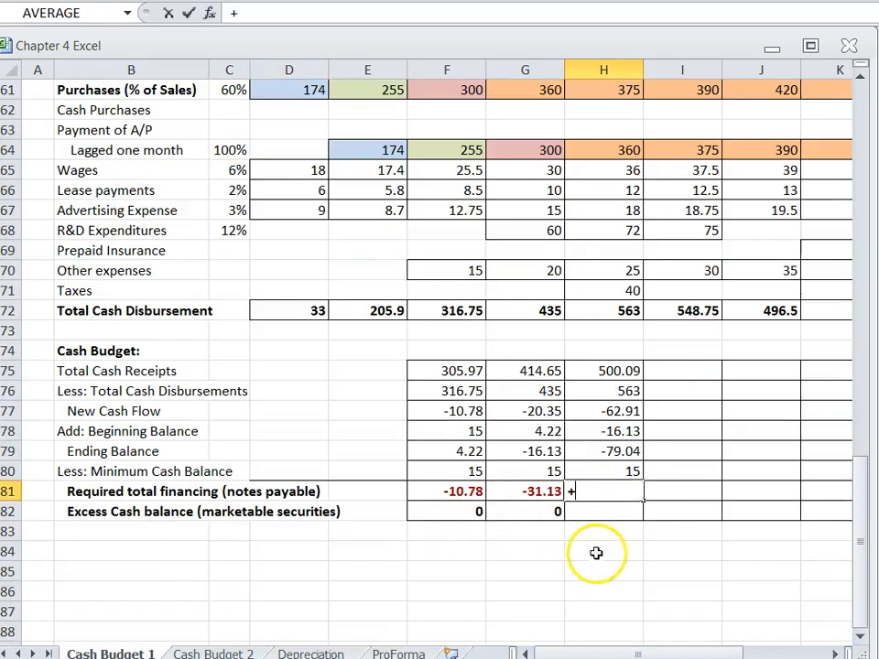
pyautogui.click(598, 449)
pyautogui.write('-')
pyautogui.click(572, 472)
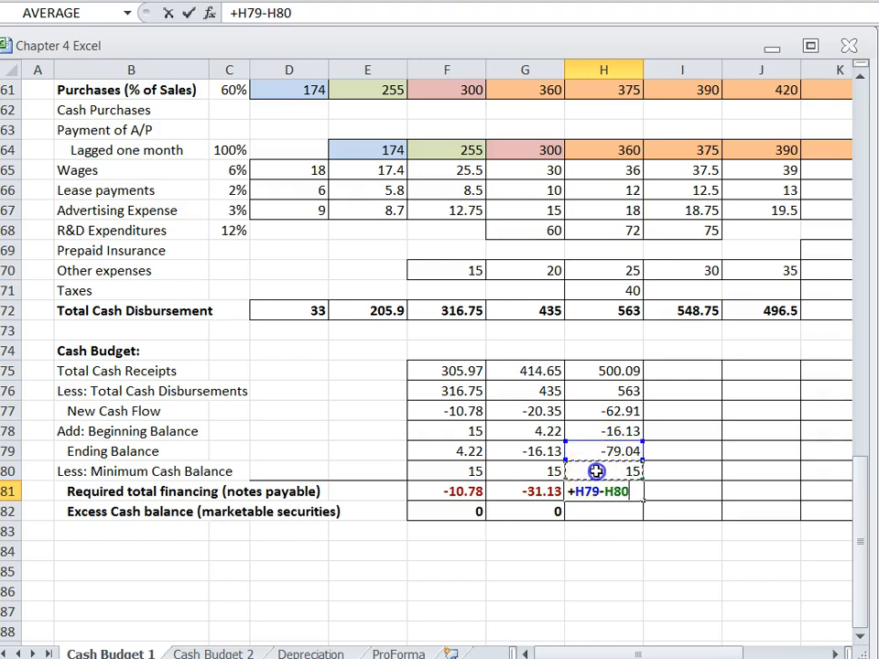
pyautogui.press('Return')
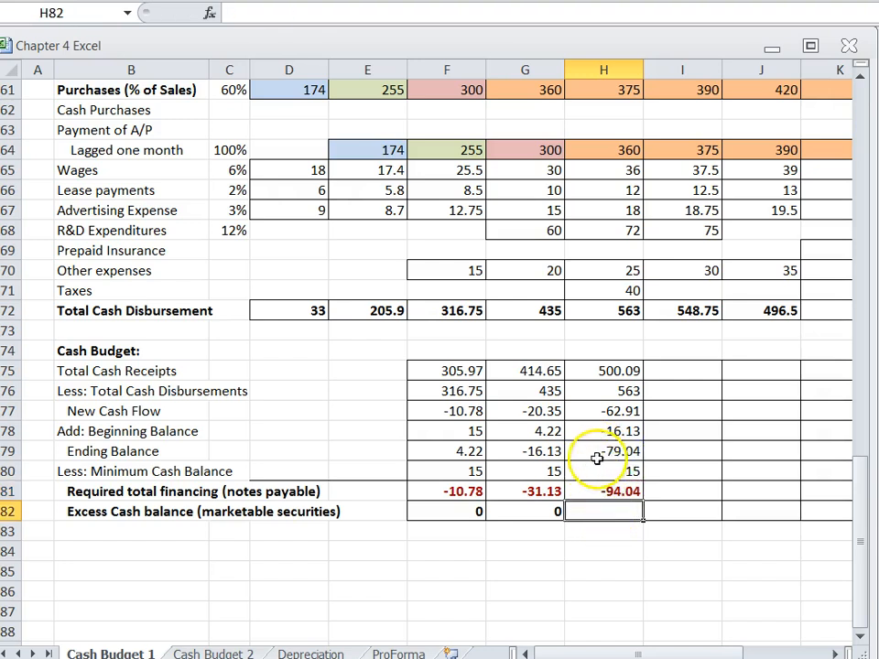
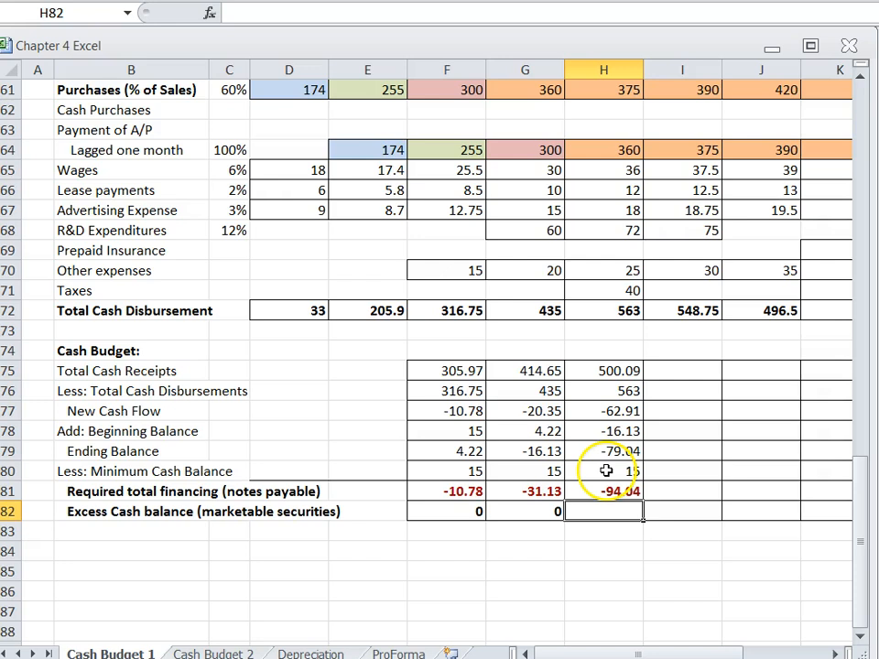
# - Review September's required total financing formula and the cash budget column H75:H82
pyautogui.click(606, 492)
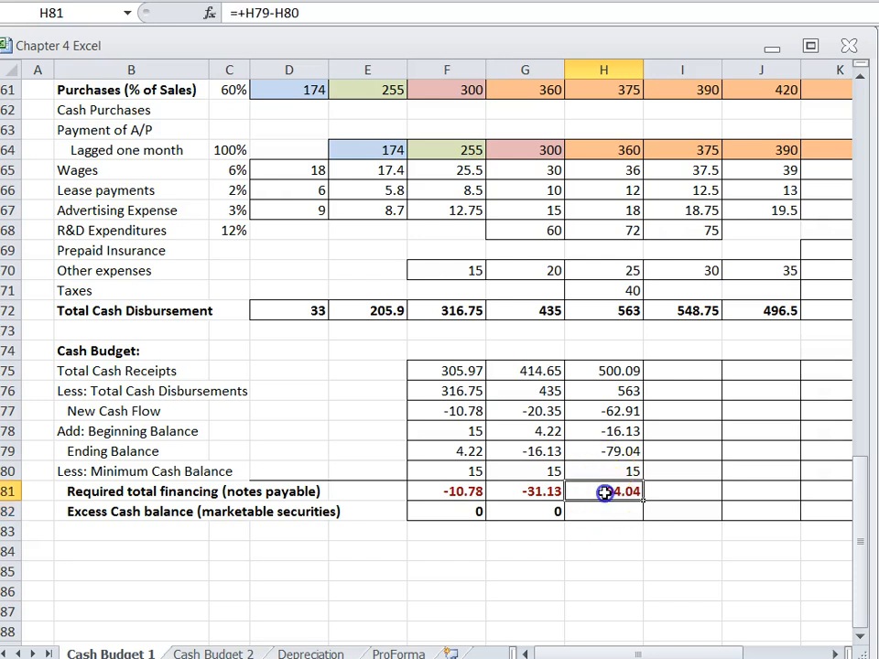
pyautogui.moveTo(610, 371); pyautogui.dragTo(626, 510)
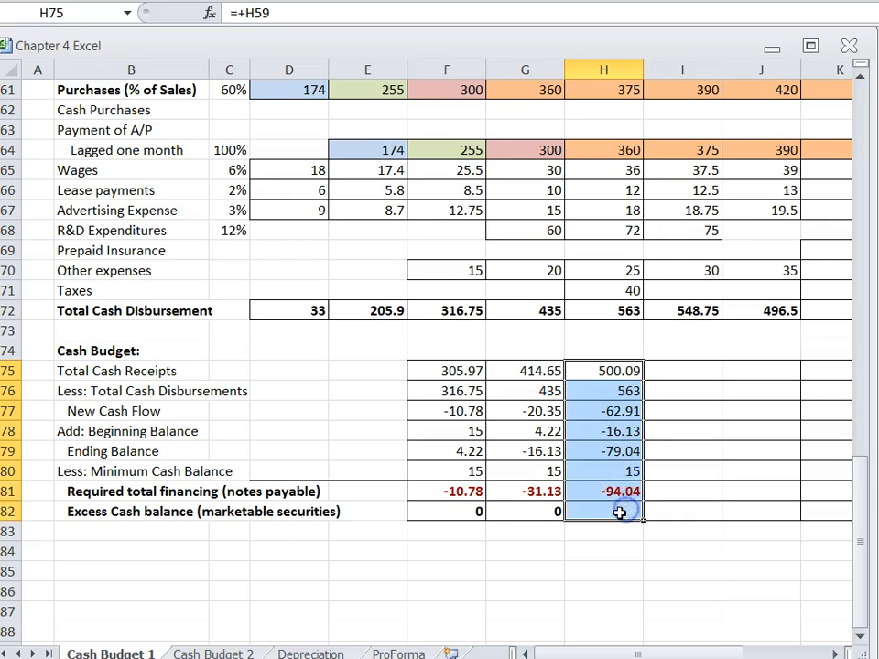
pyautogui.click(620, 514)
pyautogui.click(620, 533)
pyautogui.click(594, 510)
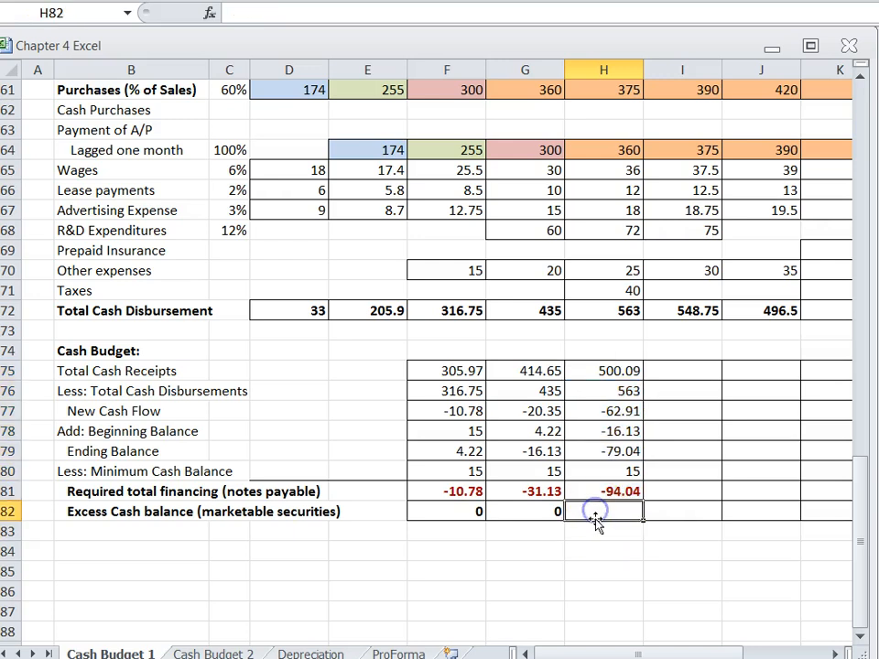
pyautogui.write('+')
pyautogui.click(604, 549)
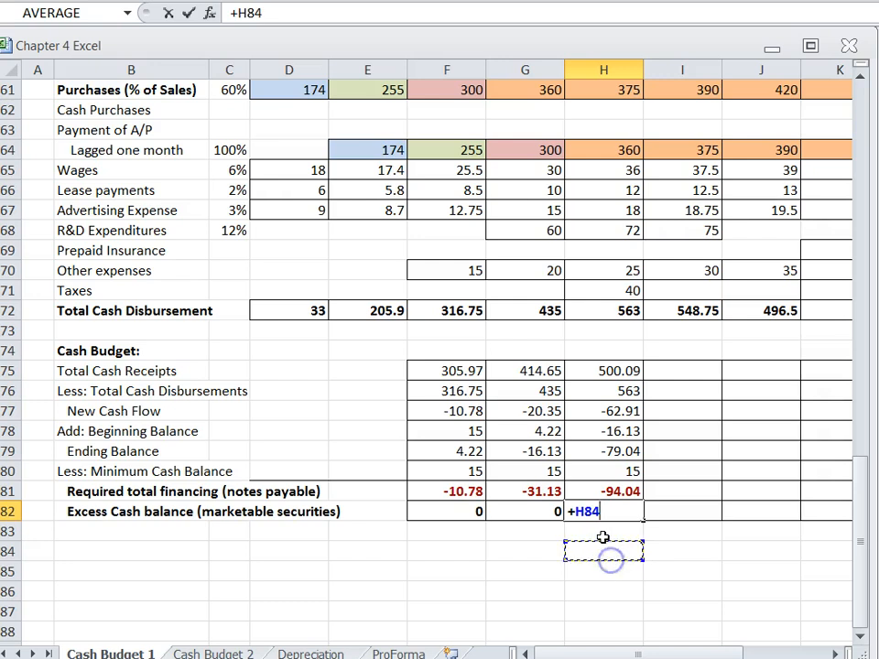
pyautogui.press('Escape')
pyautogui.click(605, 538)
# - Enter 0 as September's excess cash balance in H82
pyautogui.click(604, 519)
pyautogui.write('0')
pyautogui.press('Return')
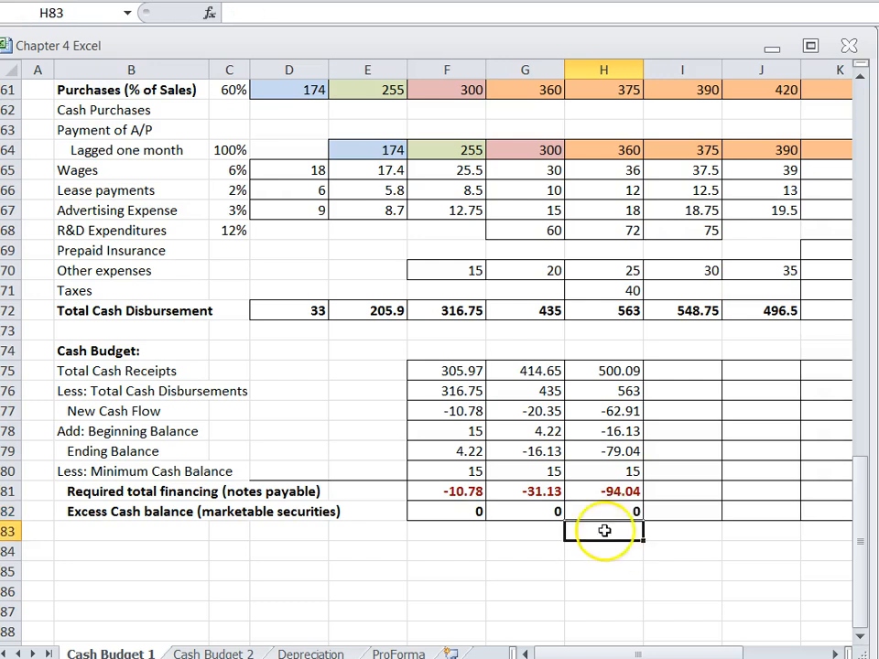
# - Fill September's cash budget cells H75:H82 across October, November and December through column K
pyautogui.click(834, 654)
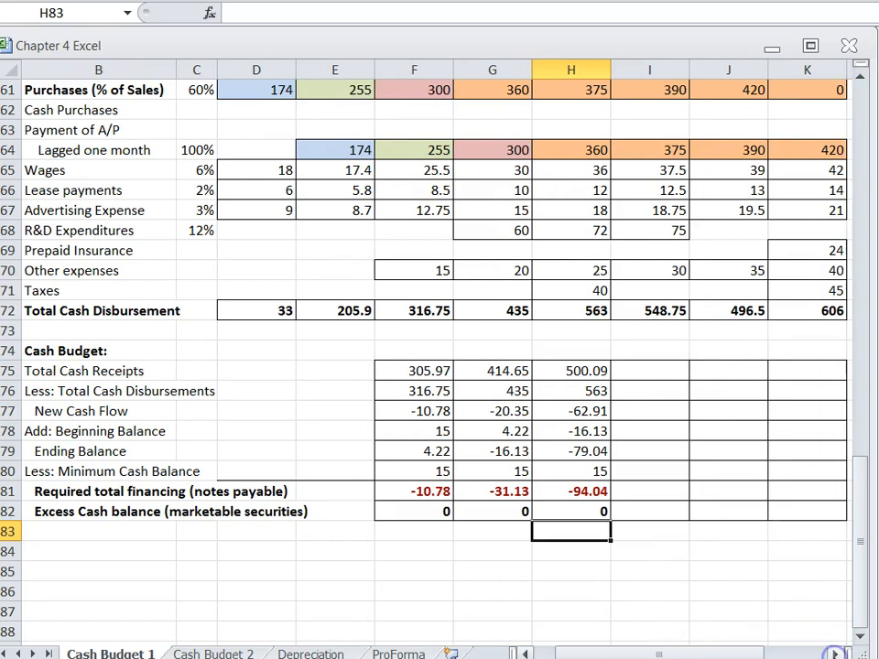
pyautogui.moveTo(605, 371); pyautogui.dragTo(824, 518)
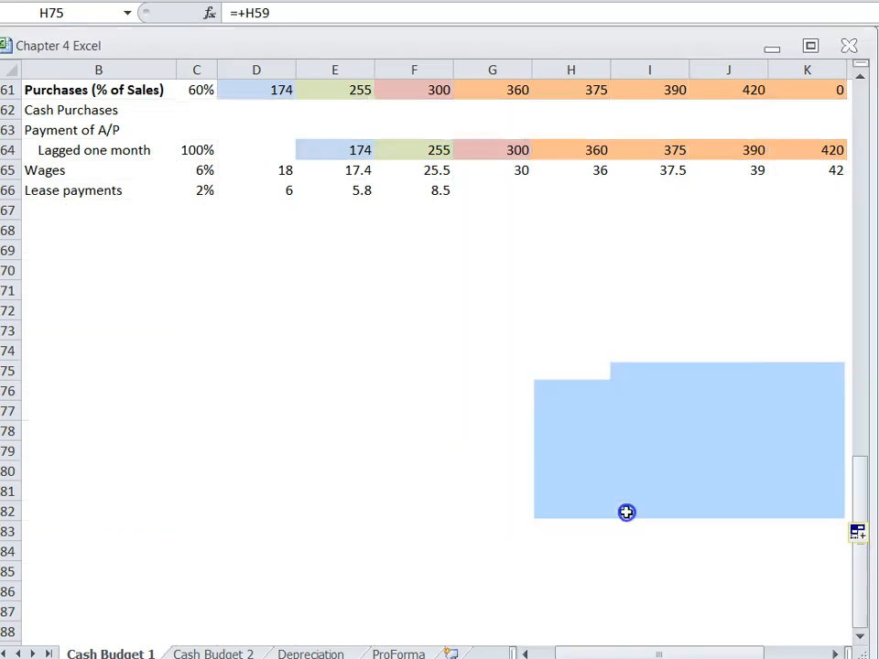
pyautogui.click(641, 506)
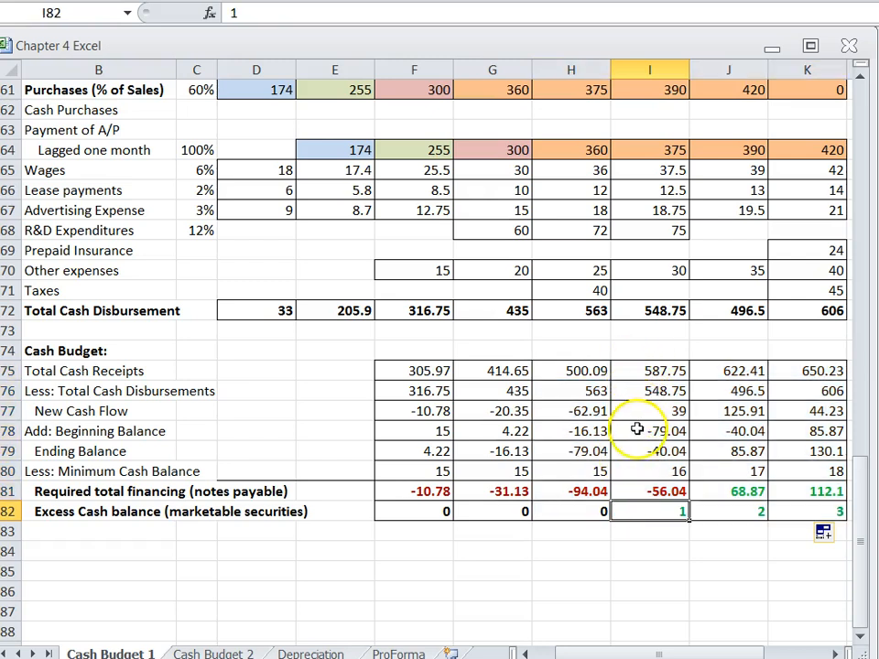
# - Set the minimum cash balance to 15 in I80, J80 and K80, and check October's required total financing in I81
pyautogui.click(641, 471)
pyautogui.write('15')
pyautogui.click(716, 471)
pyautogui.write('15')
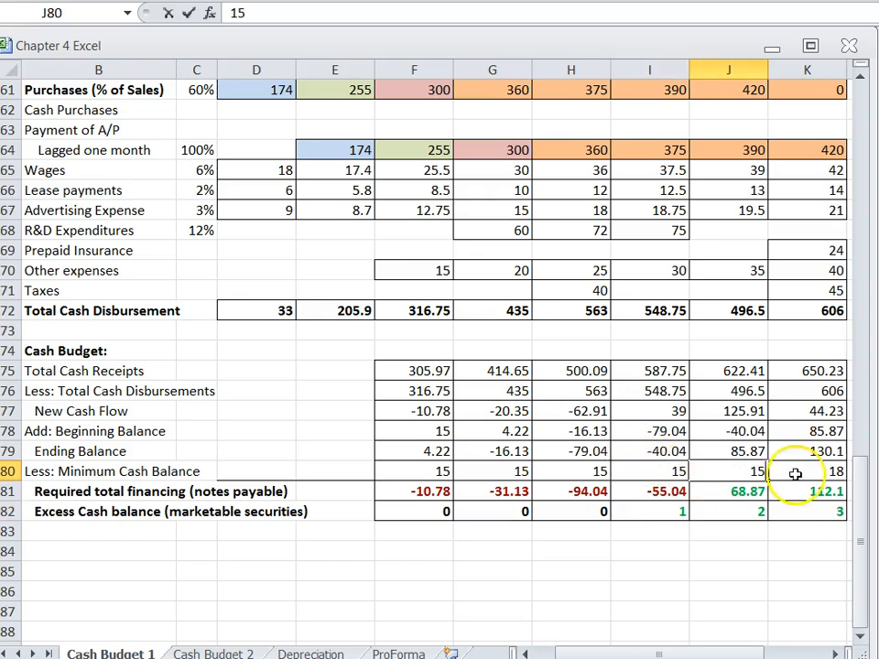
pyautogui.click(793, 470)
pyautogui.write('15')
pyautogui.click(697, 549)
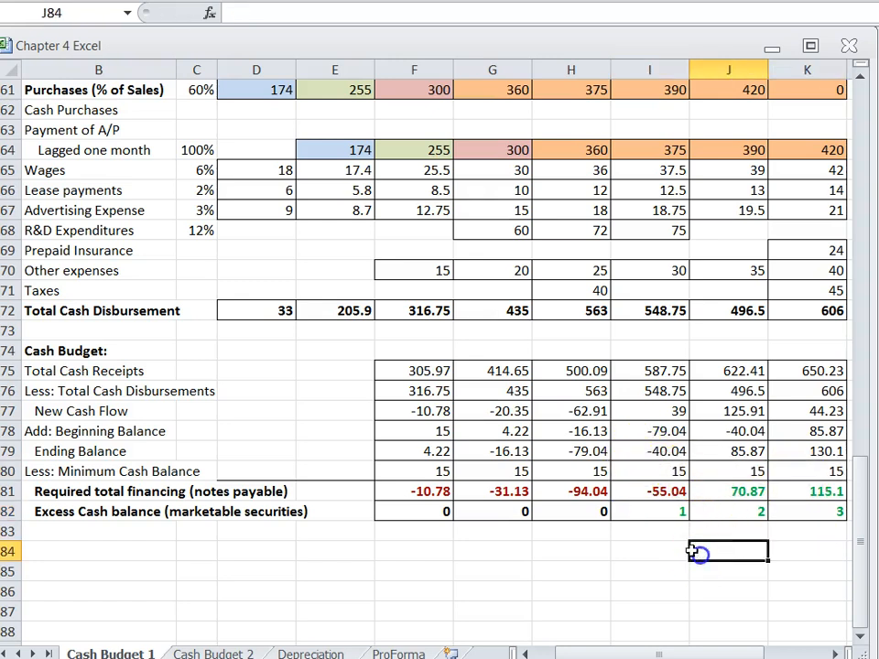
pyautogui.click(628, 471)
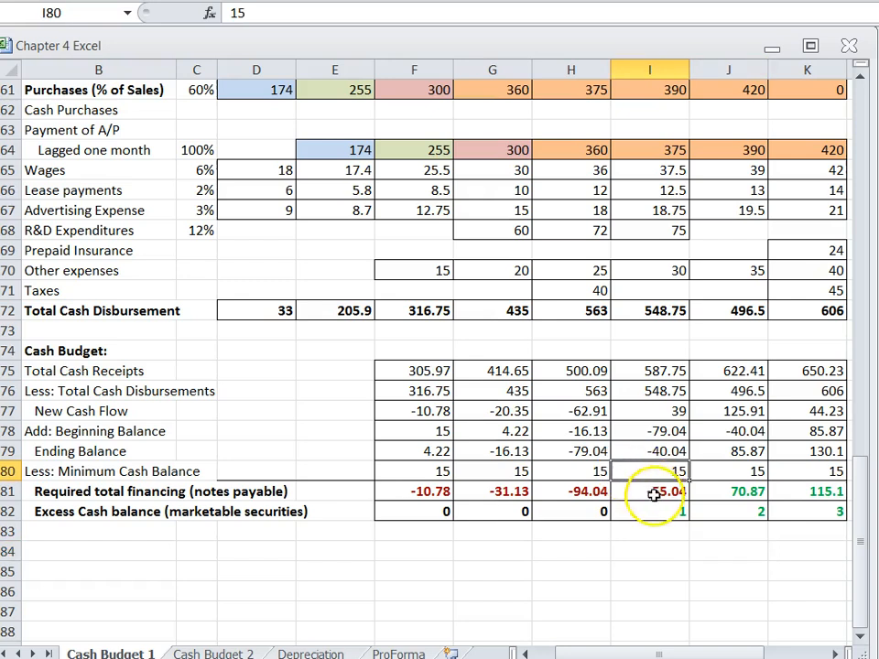
pyautogui.click(651, 492)
pyautogui.click(718, 371)
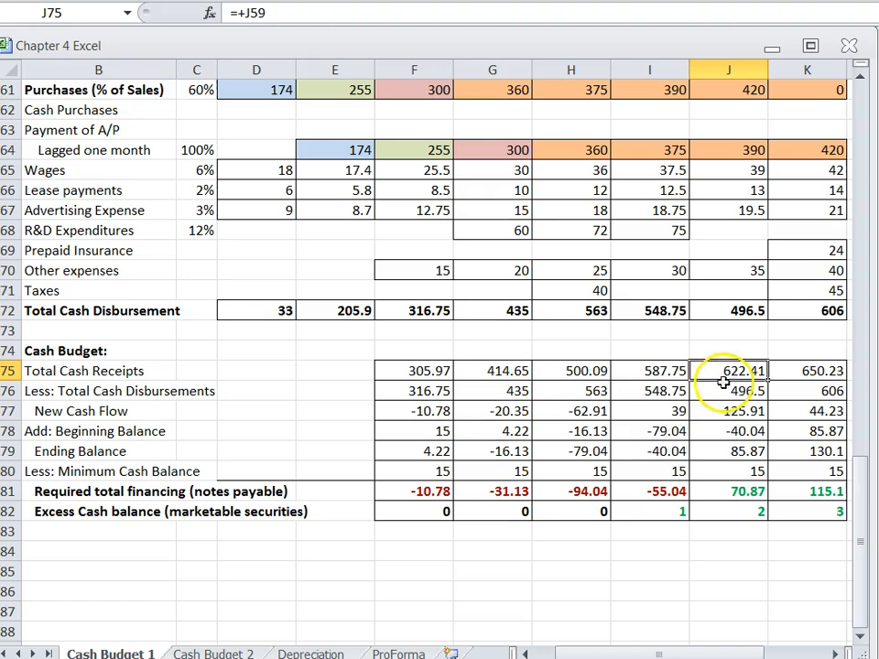
# - Copy the July to December month headings from F52:K52 into row 63, starting at F63
pyautogui.scroll(4, 712, 373)
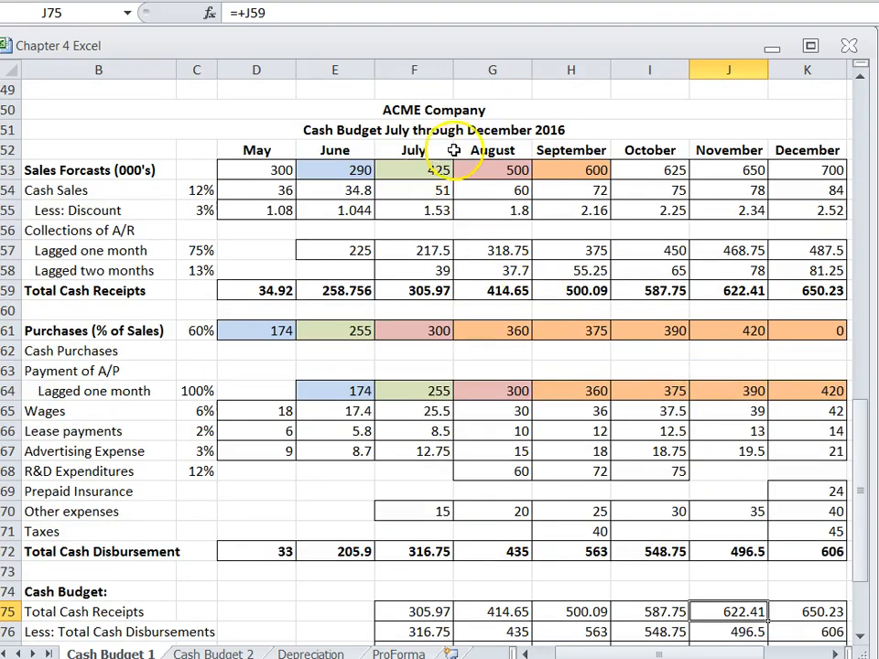
pyautogui.moveTo(414, 149); pyautogui.dragTo(784, 144)
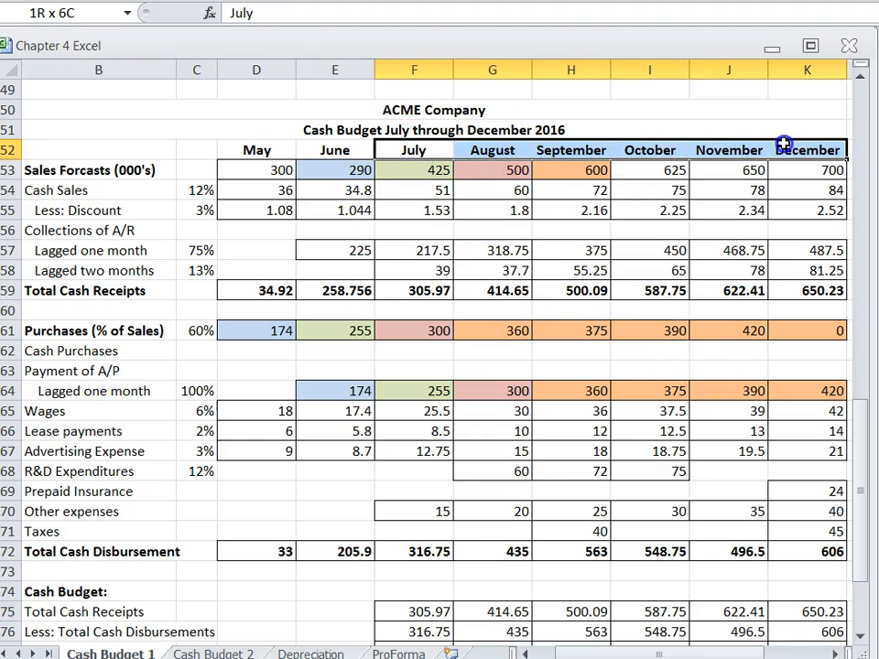
pyautogui.hotkey('ctrl', 'c')
pyautogui.press('Down')
pyautogui.press('Down')
pyautogui.press('Down')
pyautogui.press('Down')
pyautogui.press('Down')
pyautogui.press('Down')
pyautogui.press('Down')
pyautogui.press('Down')
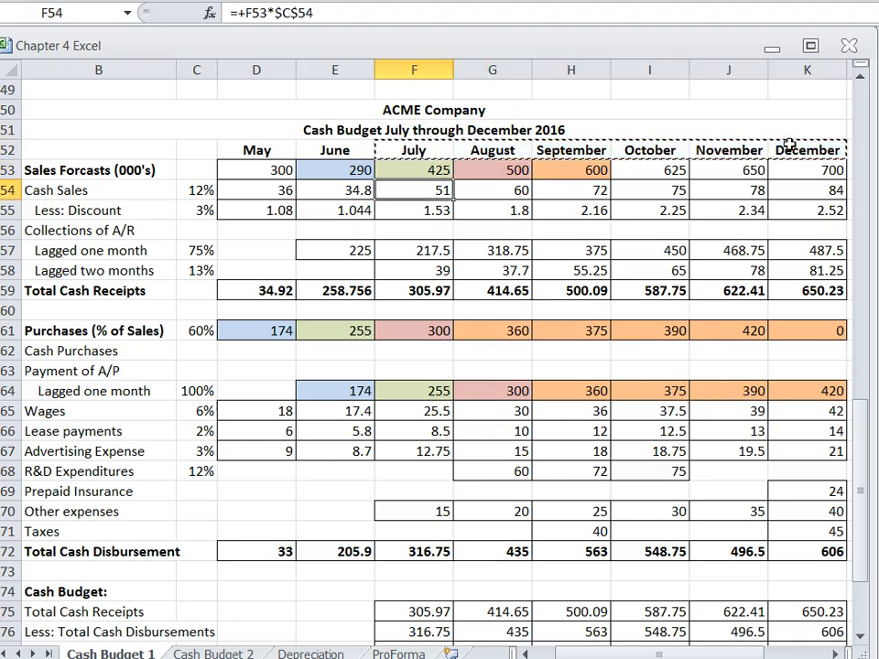
pyautogui.press('Down')
pyautogui.press('Down')
pyautogui.press('Down')
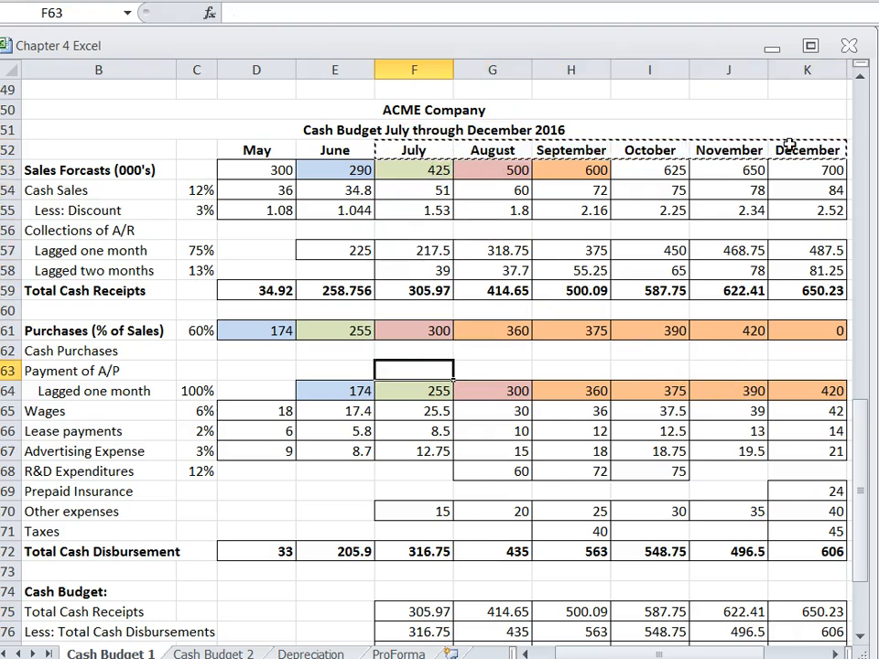
pyautogui.hotkey('ctrl', 'v')
# - Paste the copied July to December headings into F74:K74 above the cash budget figures
pyautogui.press('Down')
pyautogui.press('Down')
pyautogui.press('Down')
pyautogui.press('Down')
pyautogui.press('Down')
pyautogui.press('Down')
pyautogui.press('Down')
pyautogui.press('Down')
pyautogui.press('Down')
pyautogui.press('Down')
pyautogui.press('Down')
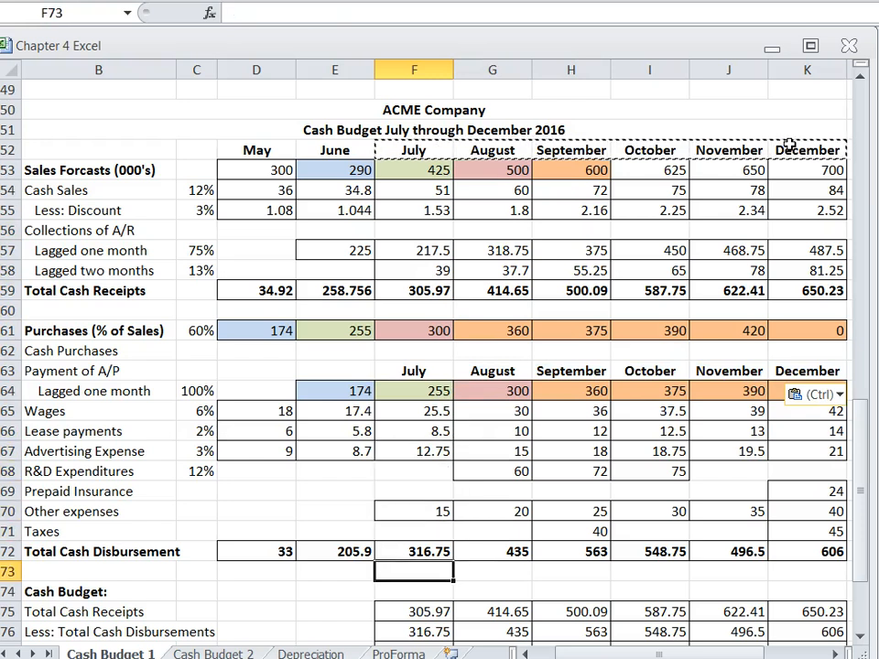
pyautogui.hotkey('ctrl', 'v')
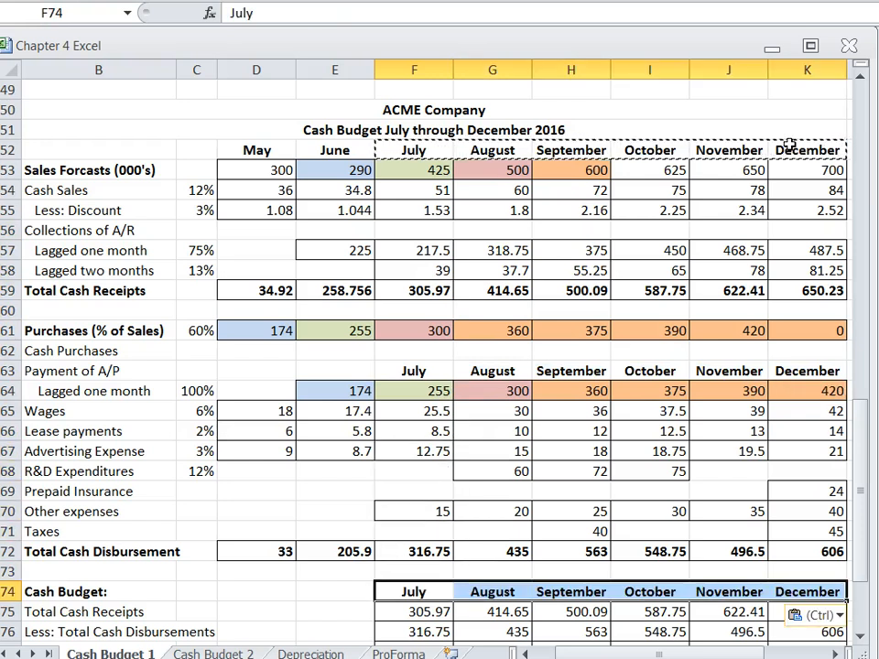
pyautogui.click(556, 535)
pyautogui.scroll(-3, 596, 470)
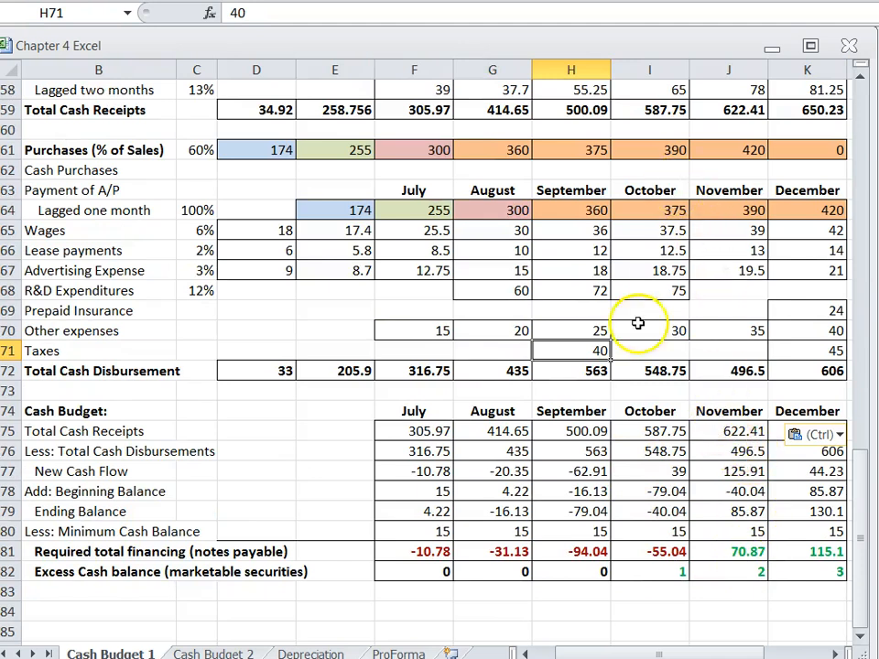
# - Check November's cash flow, ending balance and minimum balance, and set its required total financing in J81 to 0
pyautogui.click(722, 470)
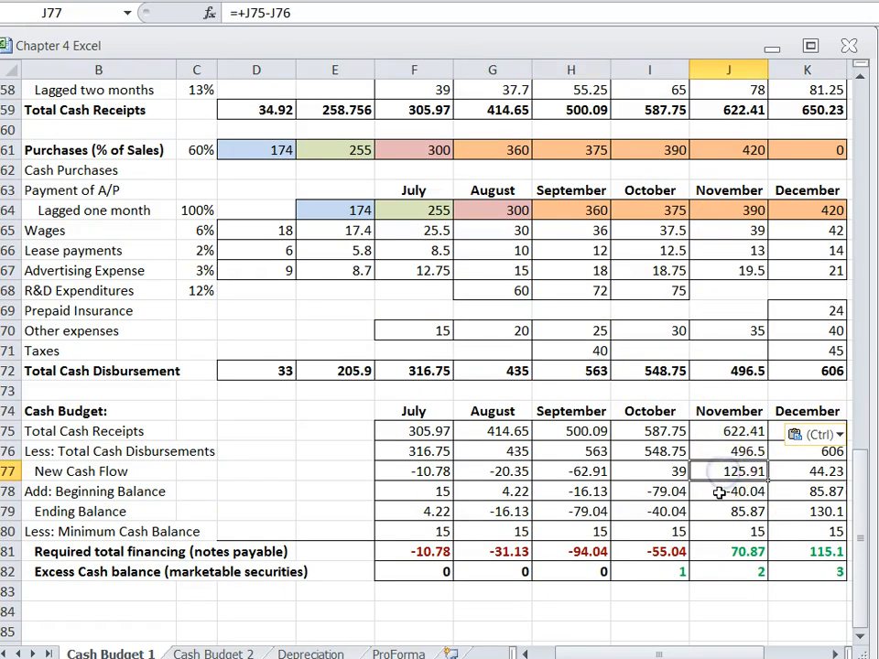
pyautogui.click(668, 471)
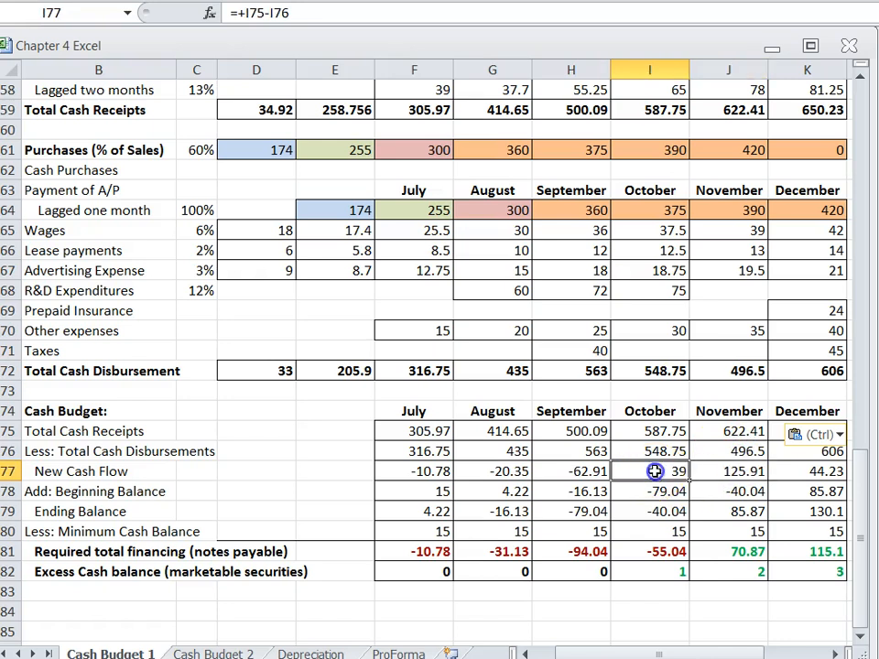
pyautogui.click(726, 471)
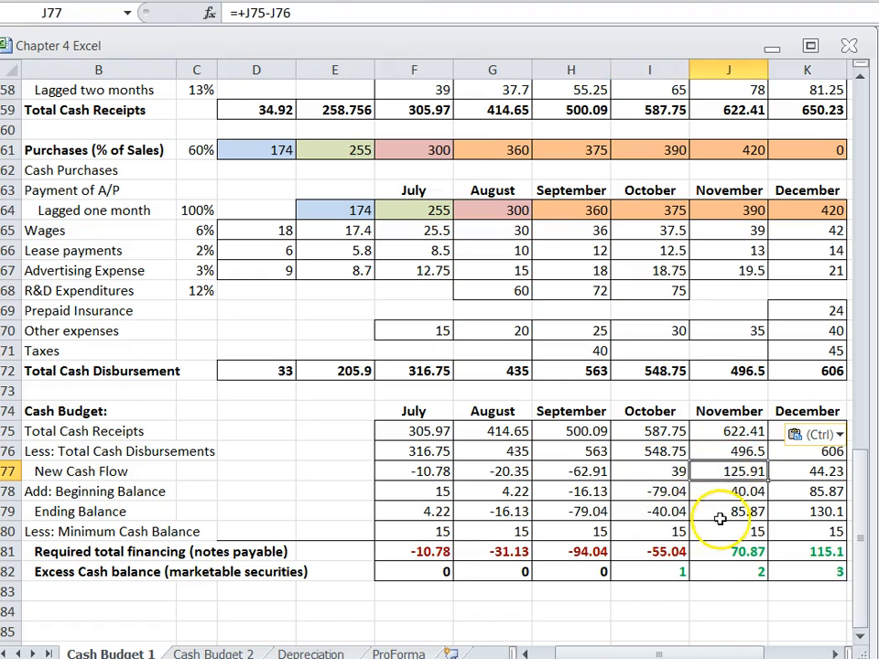
pyautogui.click(718, 512)
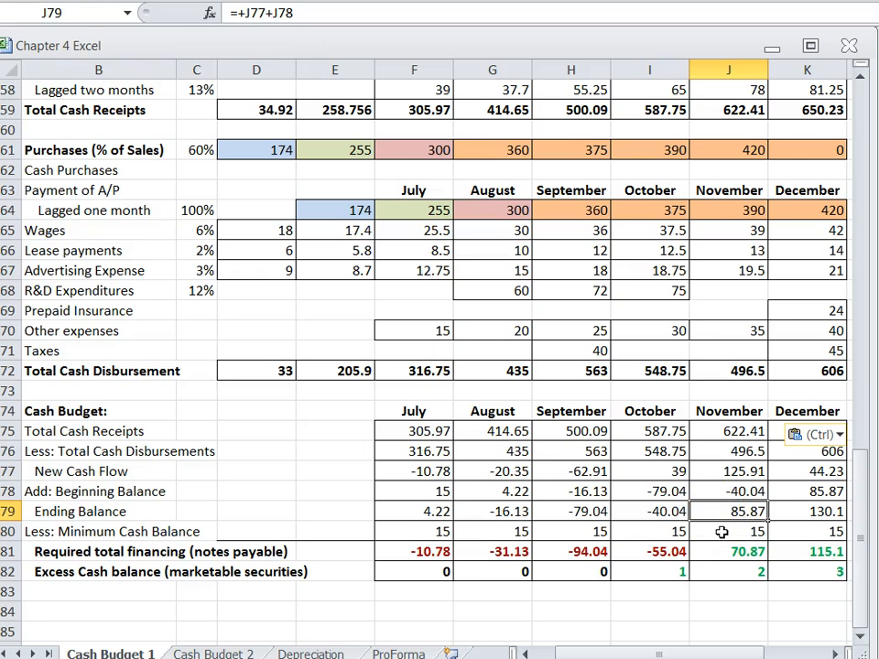
pyautogui.click(723, 532)
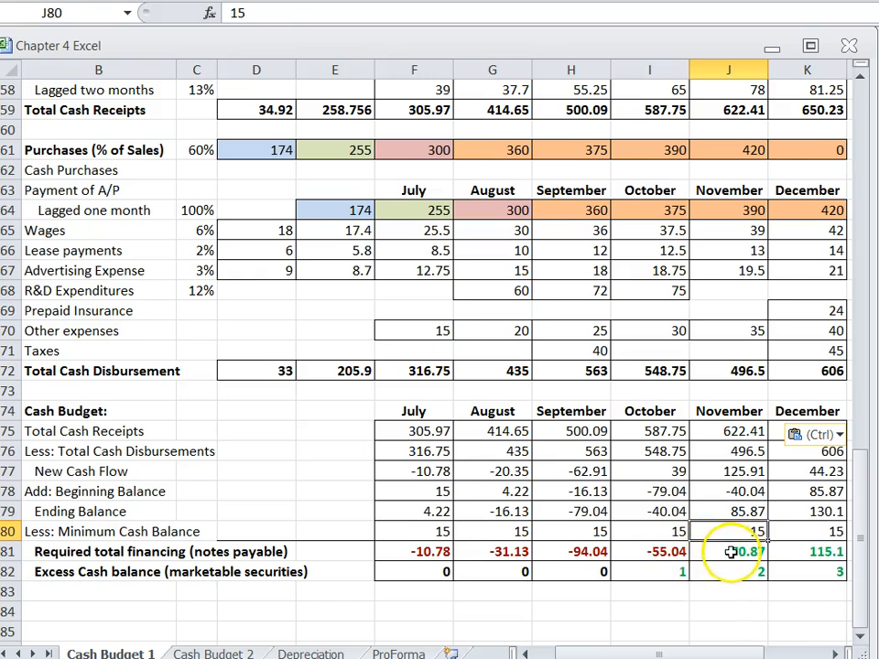
pyautogui.click(730, 552)
pyautogui.write('0')
pyautogui.click(730, 611)
# - Enter November's excess cash balance in J82 as the ending balance minus the minimum balance, +J79-J80
pyautogui.click(733, 571)
pyautogui.write('+')
pyautogui.click(728, 512)
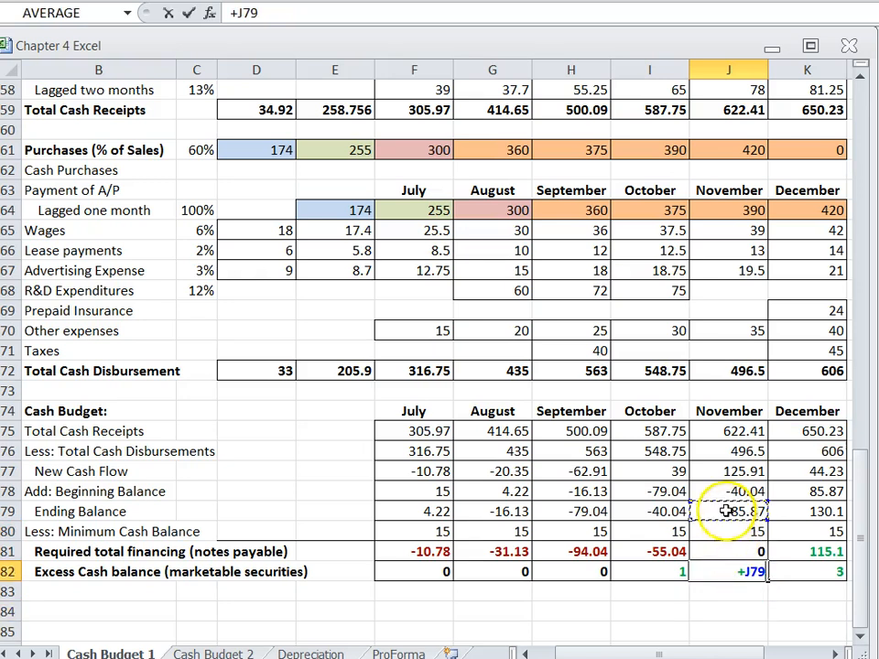
pyautogui.write('-')
pyautogui.click(726, 532)
pyautogui.press('Return')
# - Fill November's financing and excess cash cells J81:J82 across to December, and set December's required financing in K81 to 0
pyautogui.click(732, 568)
pyautogui.moveTo(730, 552); pyautogui.dragTo(842, 583)
pyautogui.click(774, 590)
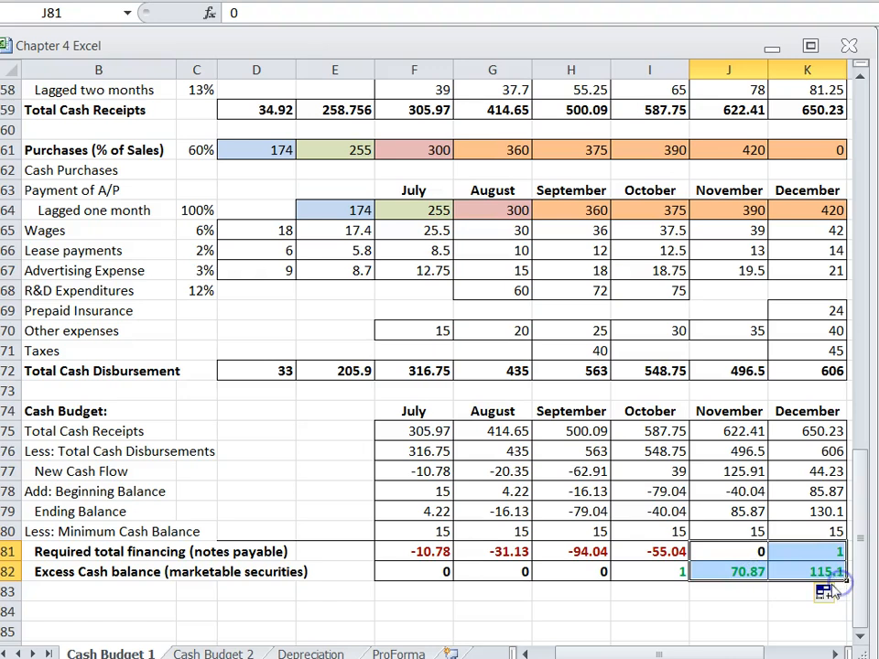
pyautogui.click(809, 554)
pyautogui.write('0')
pyautogui.click(805, 596)
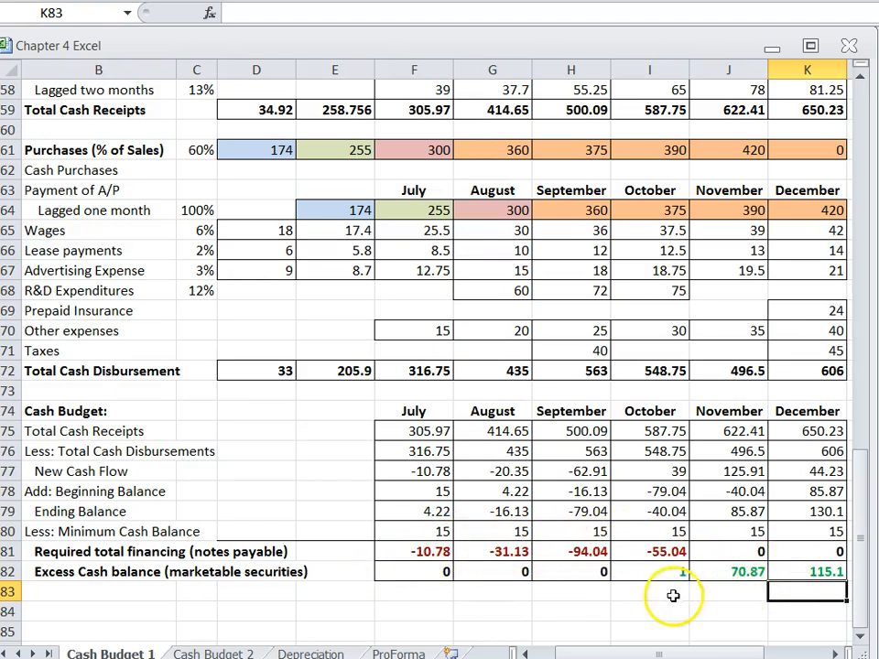
# - Review the TO DO instructions on Cash Budget 1, especially the part b analysis questions in rows 46 to 48, against the finished budget
pyautogui.scroll(-2, 436, 533)
pyautogui.scroll(1, 438, 543)
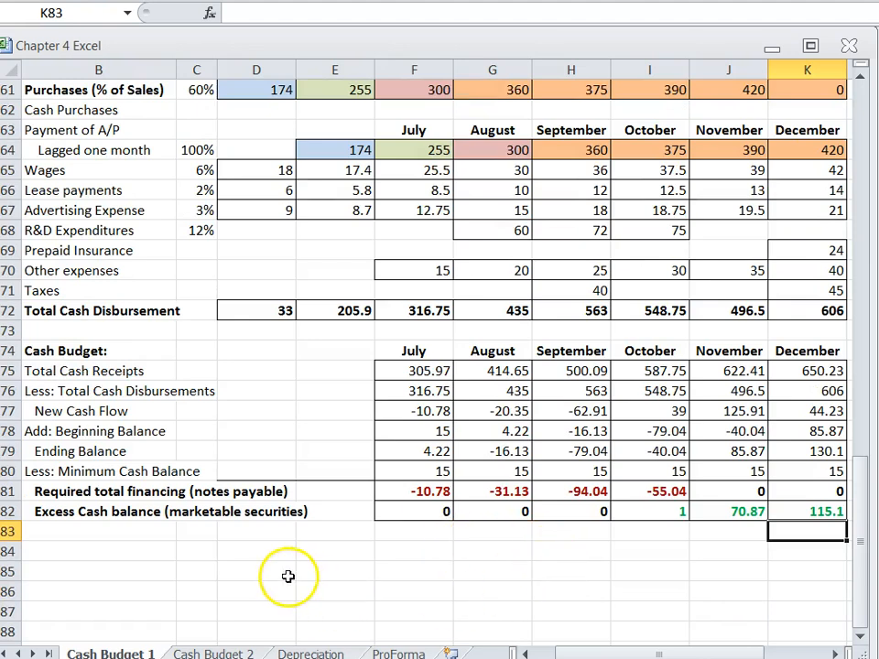
pyautogui.scroll(1, 287, 577)
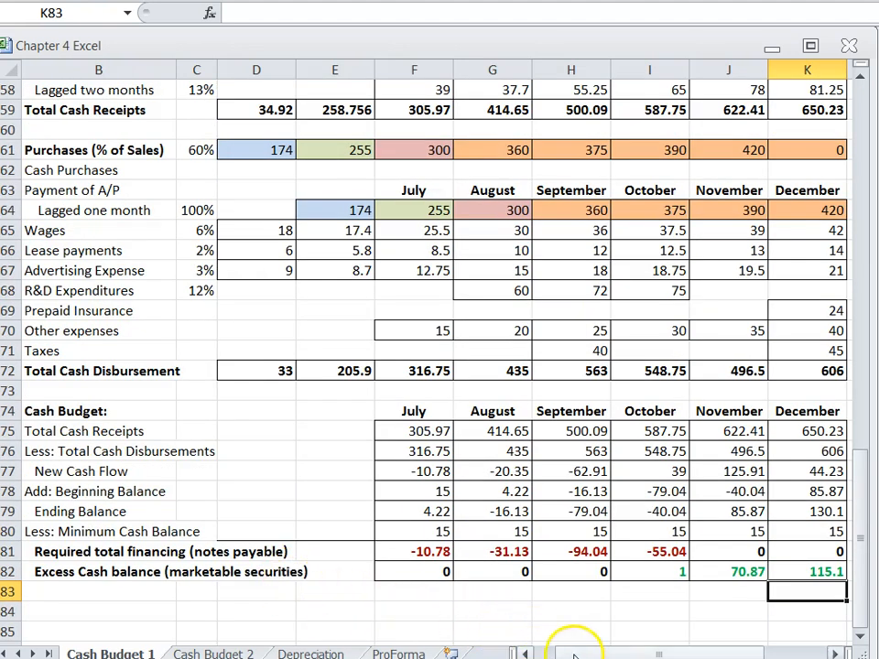
pyautogui.hscroll(-1, 540, 641)
pyautogui.scroll(10, 231, 436)
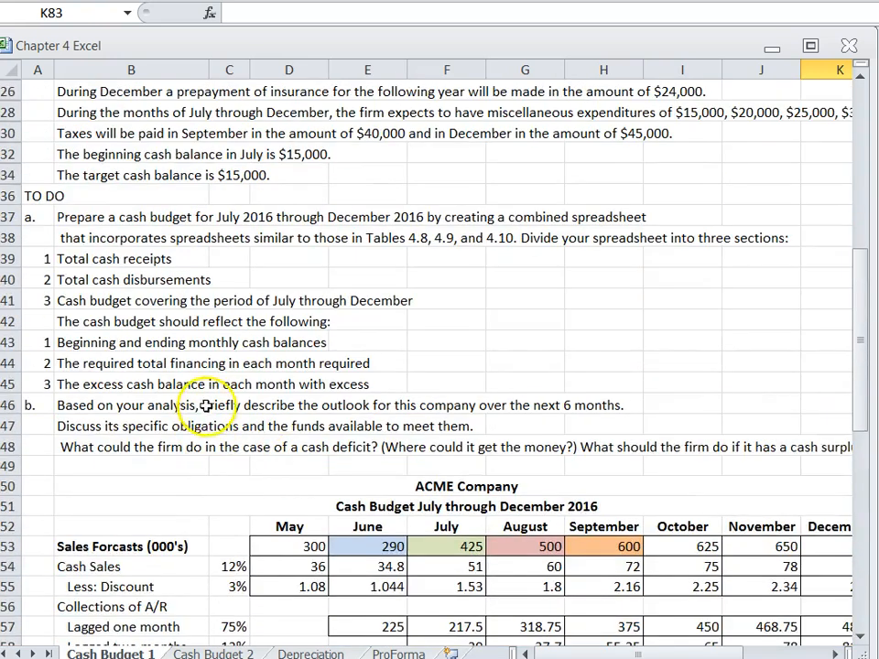
pyautogui.scroll(-1, 192, 398)
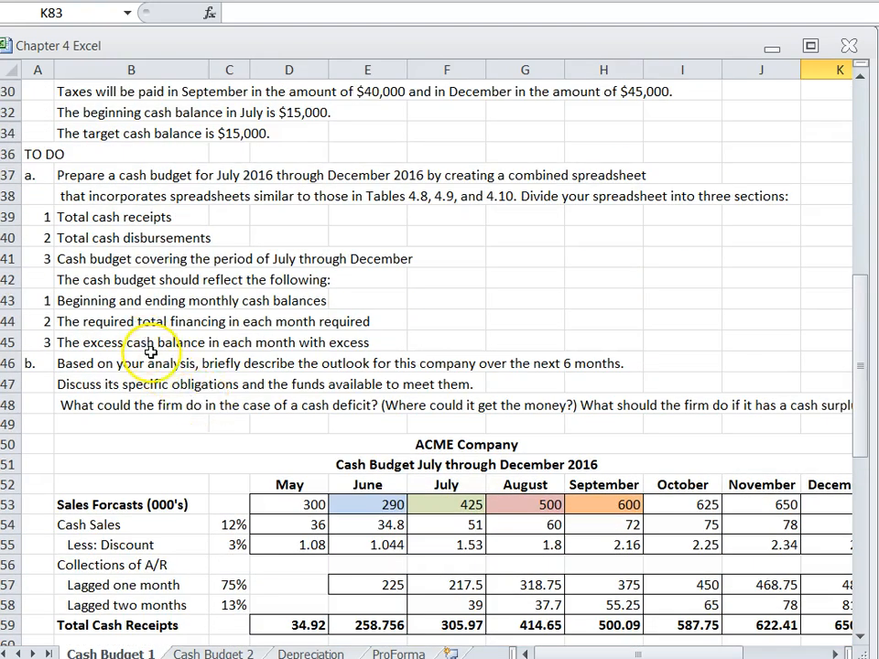
pyautogui.scroll(-1, 229, 353)
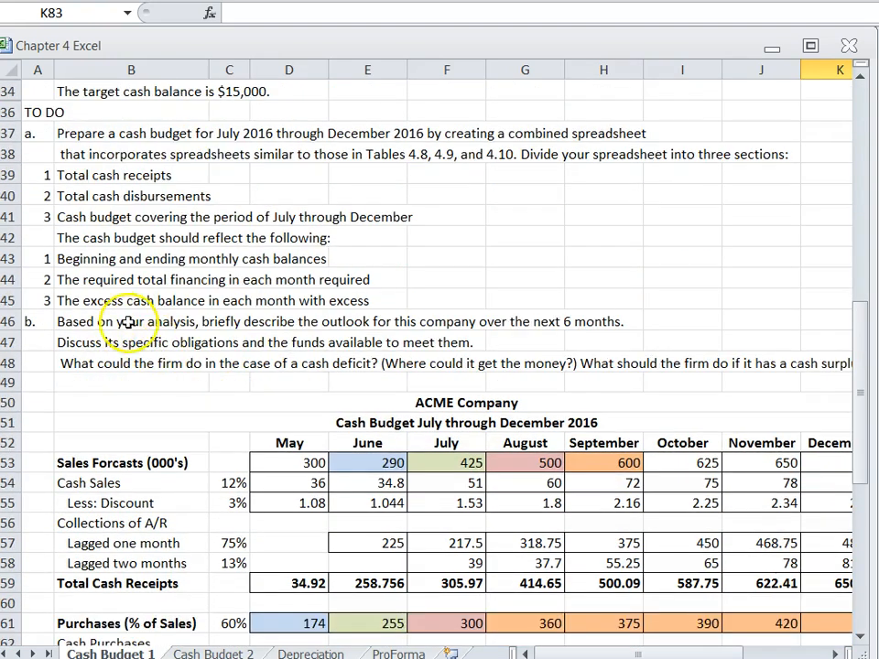
pyautogui.scroll(-1, 219, 321)
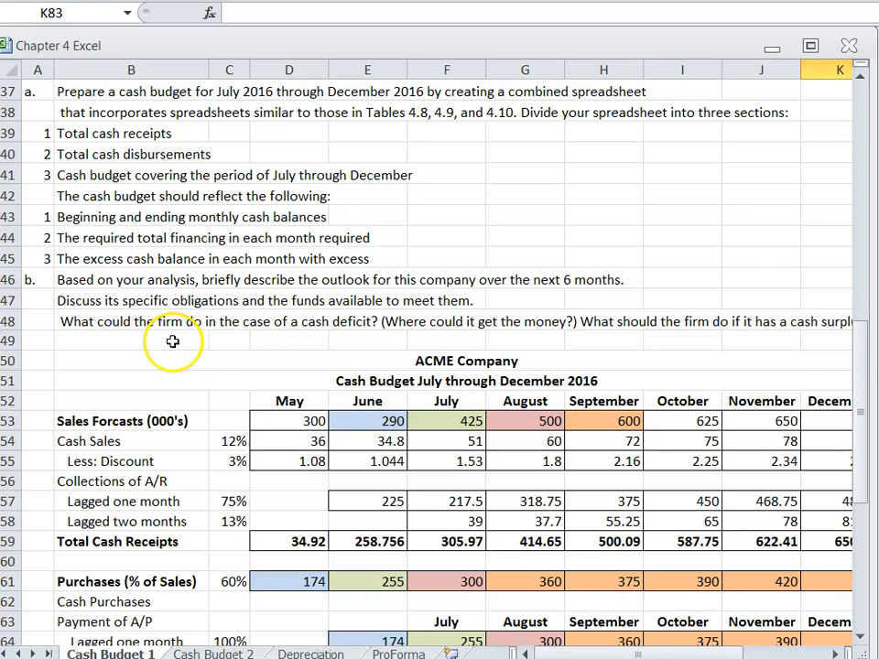
pyautogui.click(89, 279)
pyautogui.moveTo(89, 280); pyautogui.dragTo(596, 334)
pyautogui.scroll(-12, 288, 334)
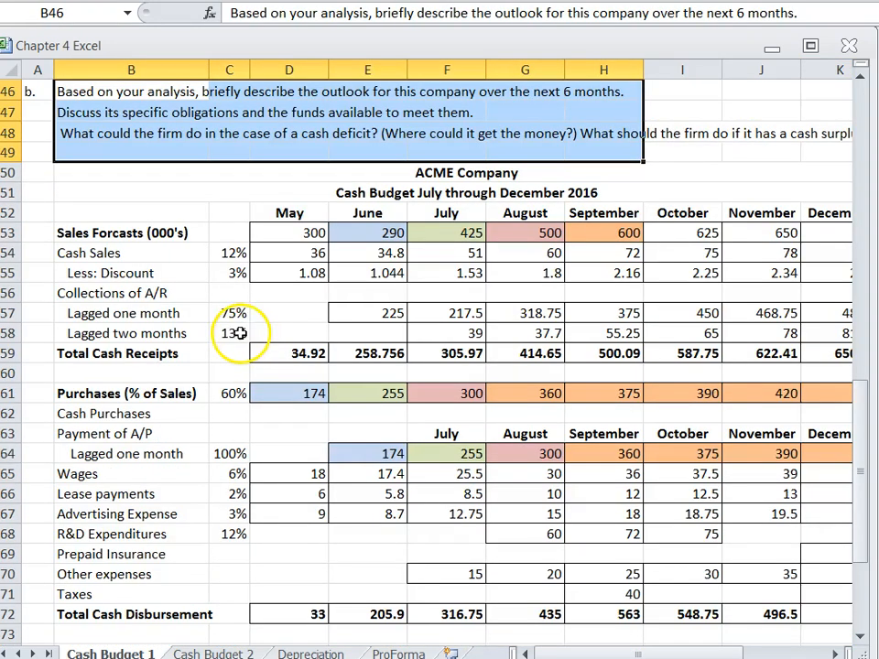
pyautogui.click(77, 350)
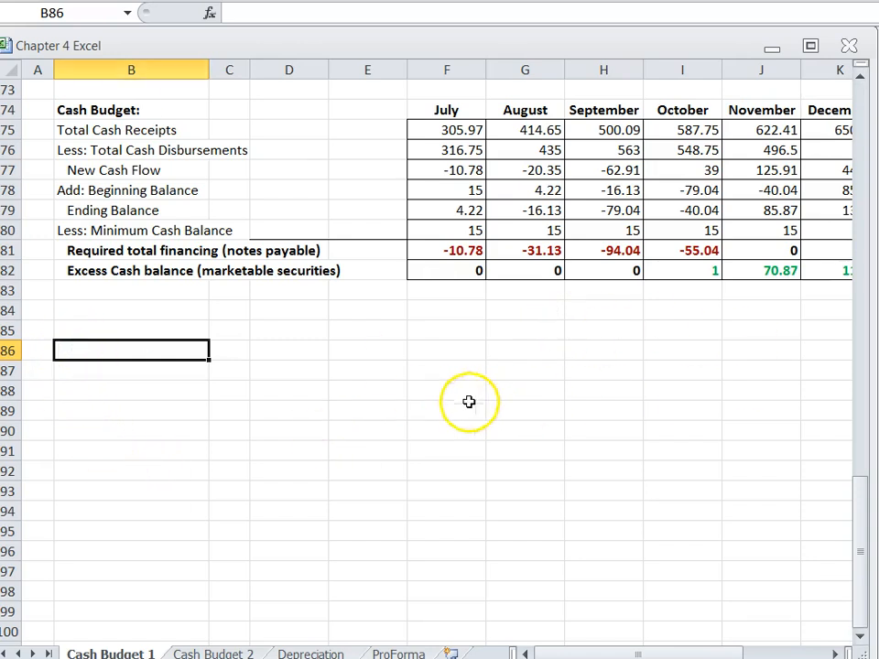
# - Examine the problem data, instructions and budget tables on the Cash Budget 1 and Cash Budget 2 sheets
pyautogui.scroll(5, 398, 499)
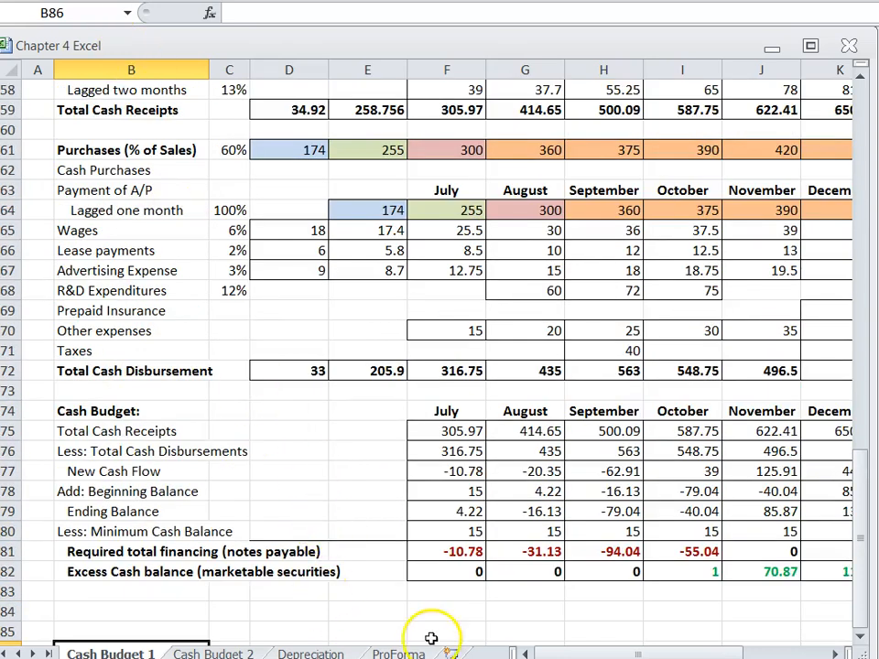
pyautogui.scroll(6, 349, 478)
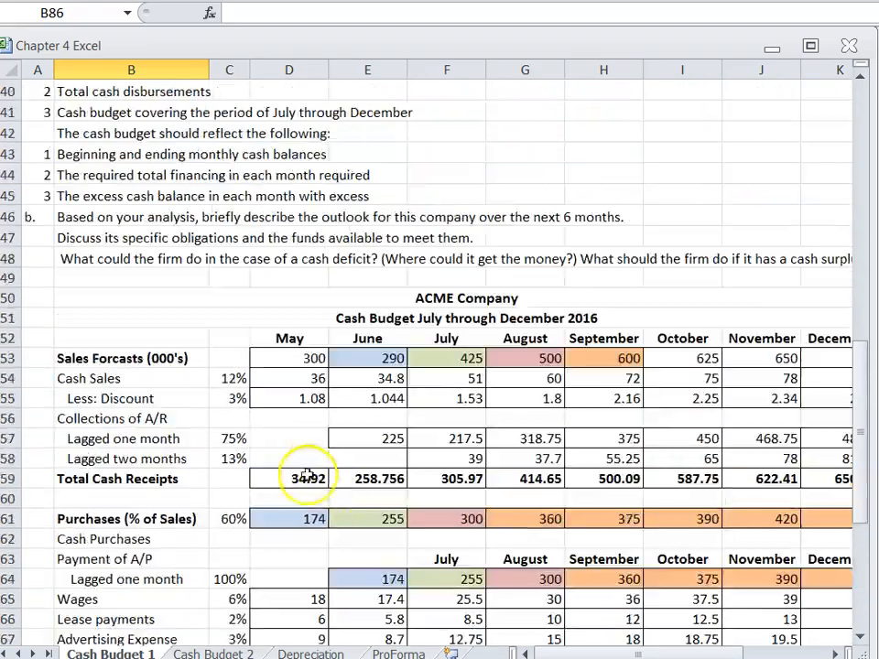
pyautogui.scroll(10, 275, 449)
pyautogui.scroll(-2, 229, 385)
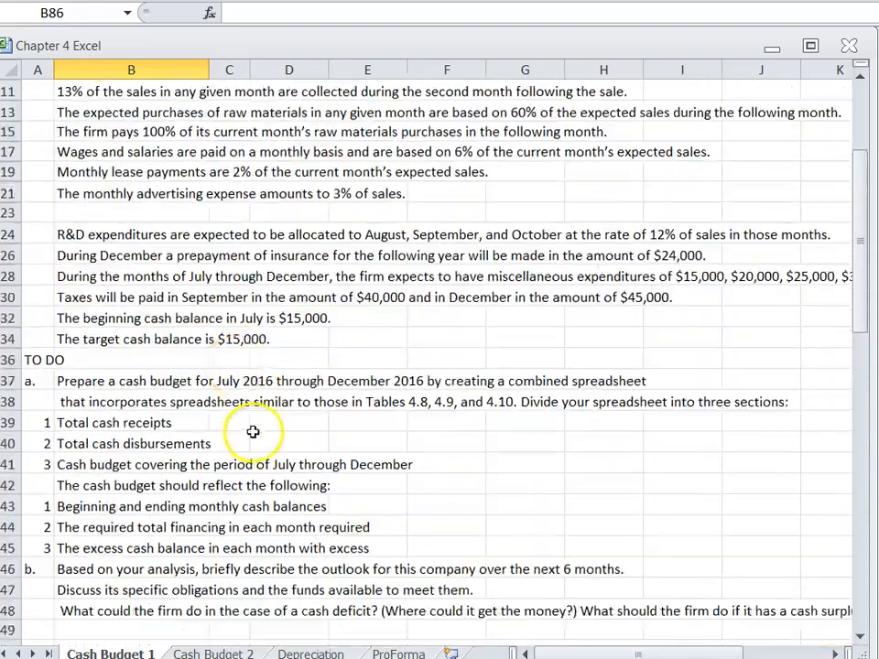
pyautogui.scroll(-14, 252, 431)
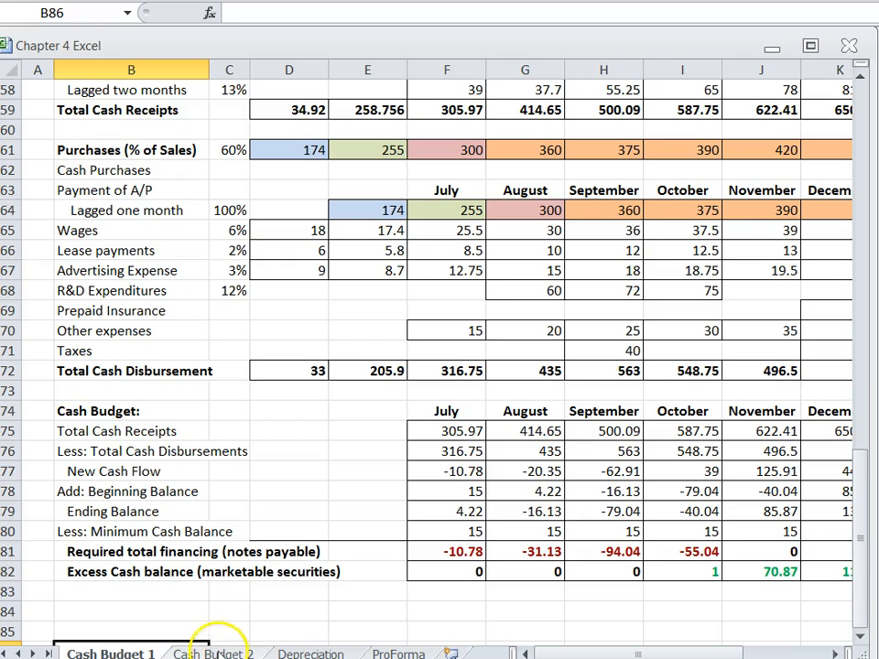
pyautogui.click(213, 654)
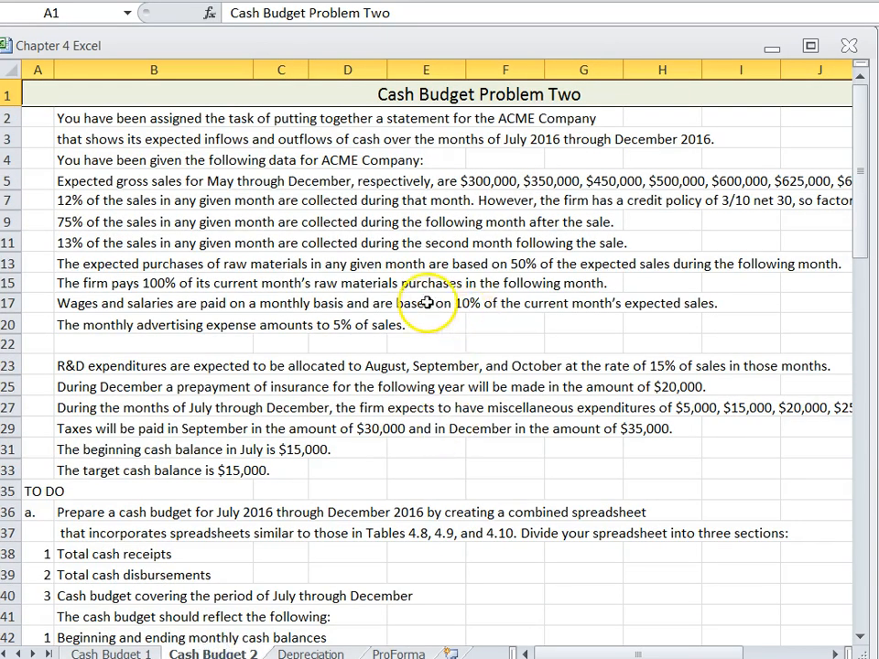
pyautogui.scroll(-5, 427, 302)
pyautogui.scroll(-10, 423, 303)
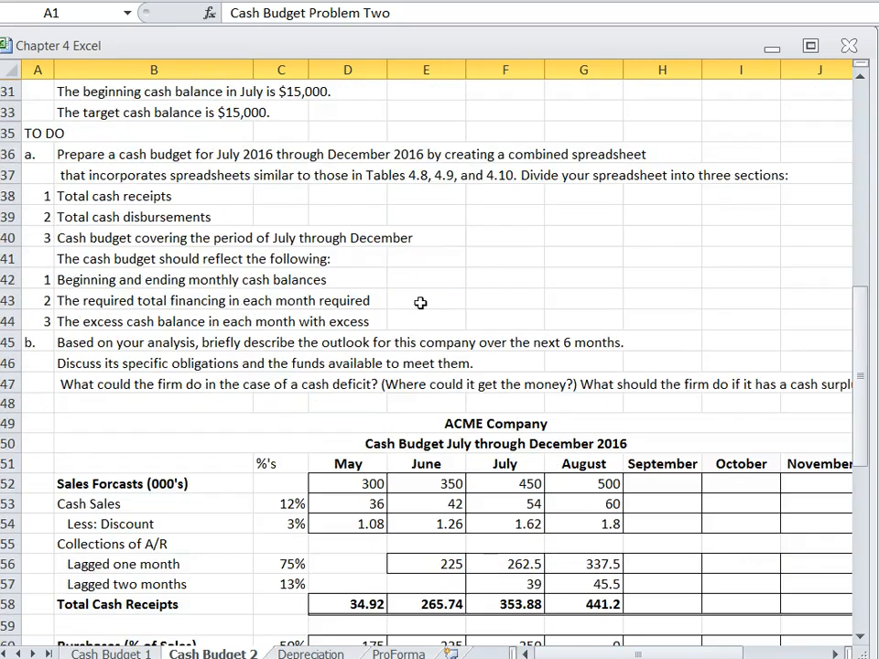
pyautogui.scroll(-3, 392, 305)
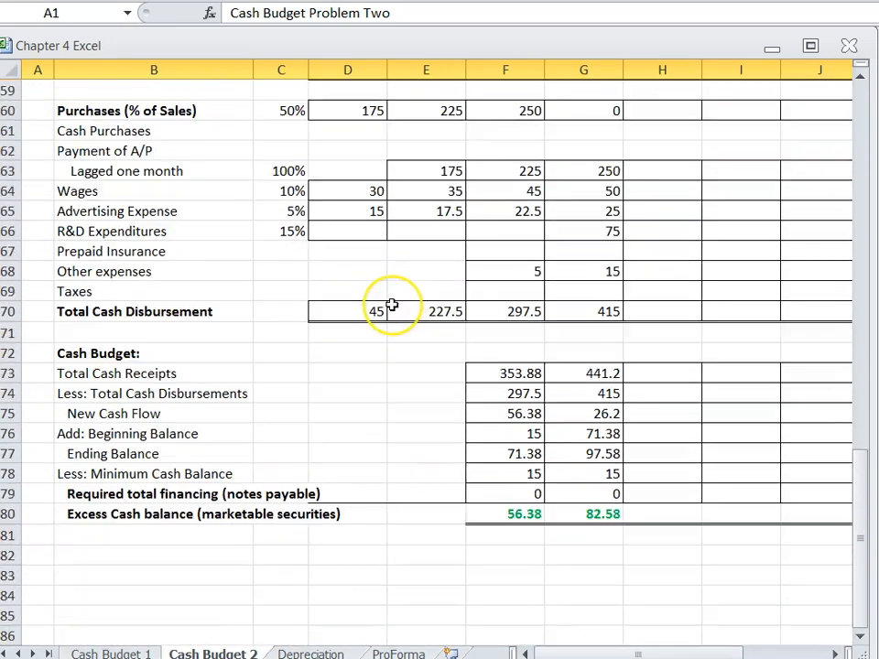
pyautogui.scroll(15, 391, 305)
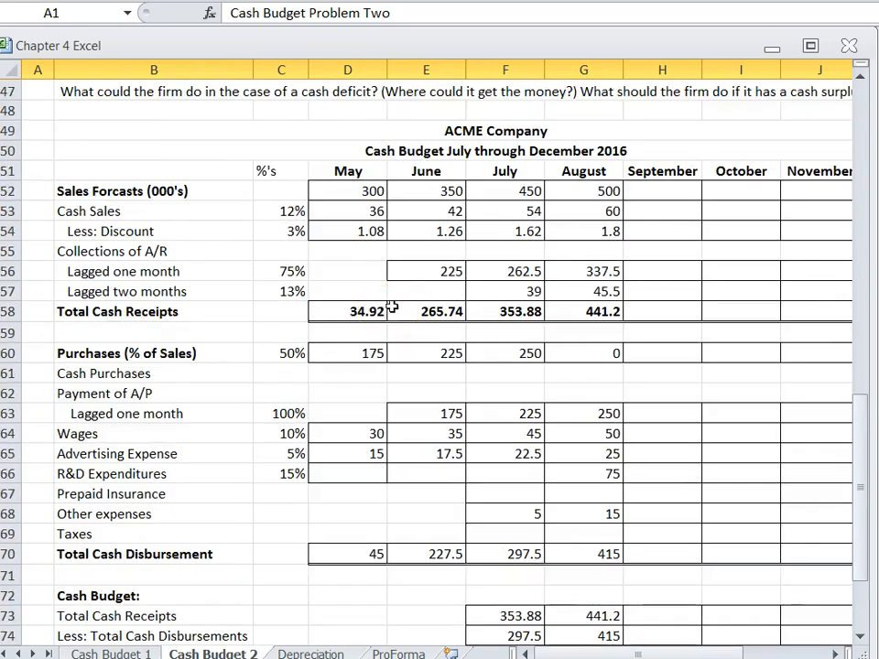
pyautogui.scroll(1, 381, 316)
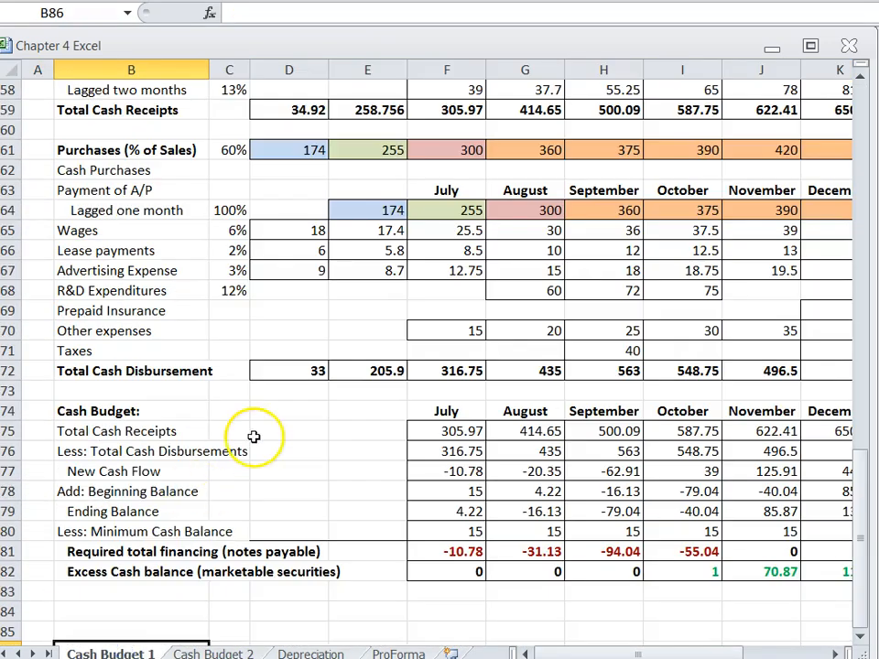
pyautogui.scroll(15, 254, 438)
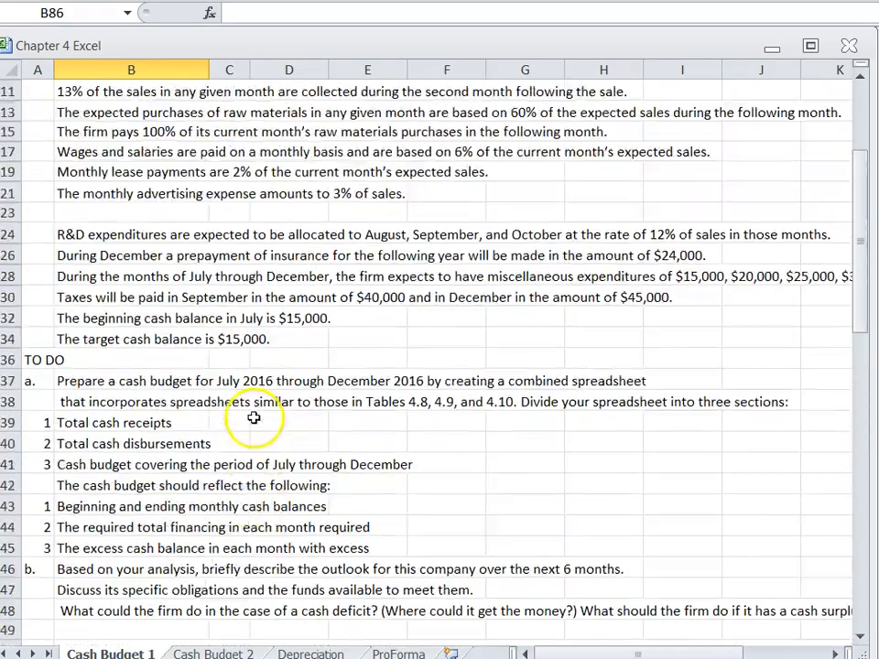
pyautogui.scroll(4, 254, 417)
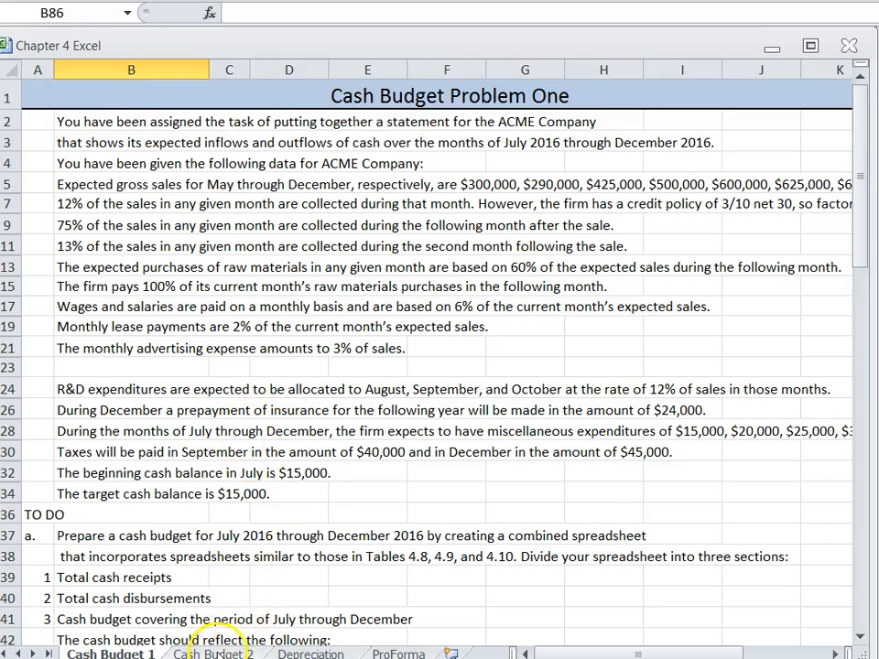
pyautogui.click(209, 652)
pyautogui.click(110, 652)
pyautogui.scroll(-19, 170, 530)
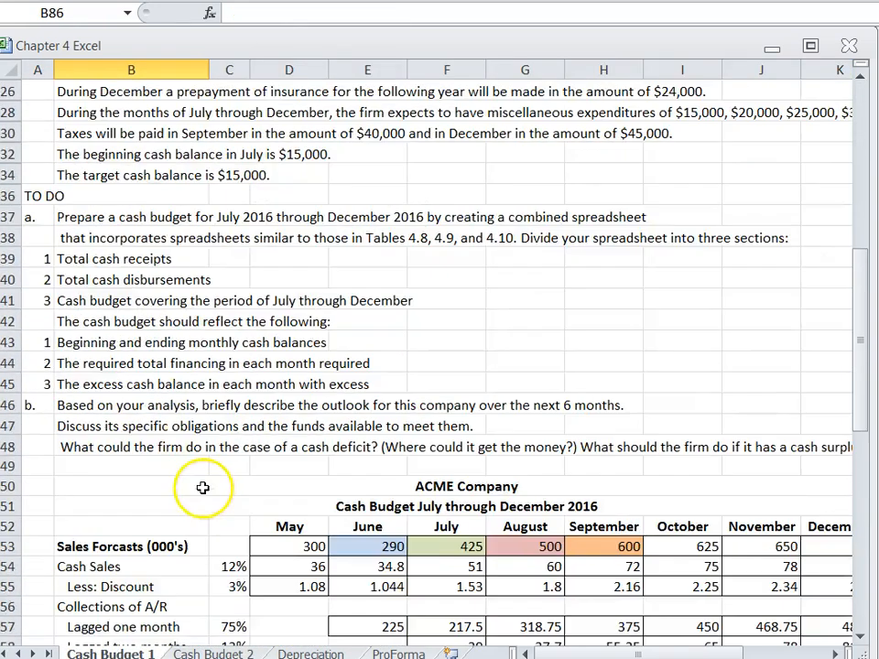
# - On the Depreciation sheet, calculate year 1 depreciation for the MACRS 10 Year Cycle in D3 with +C3*B3
pyautogui.click(283, 650)
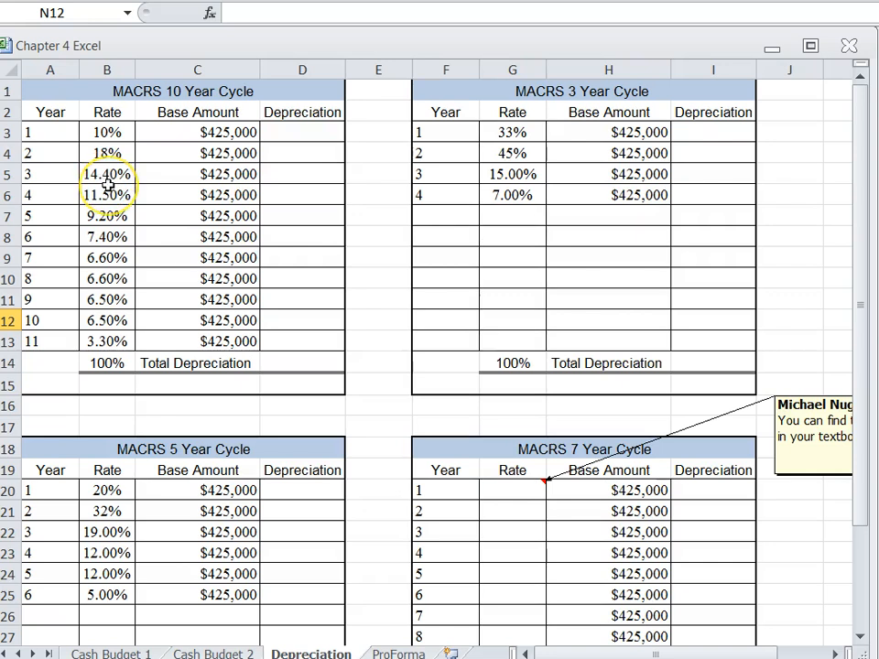
pyautogui.click(217, 135)
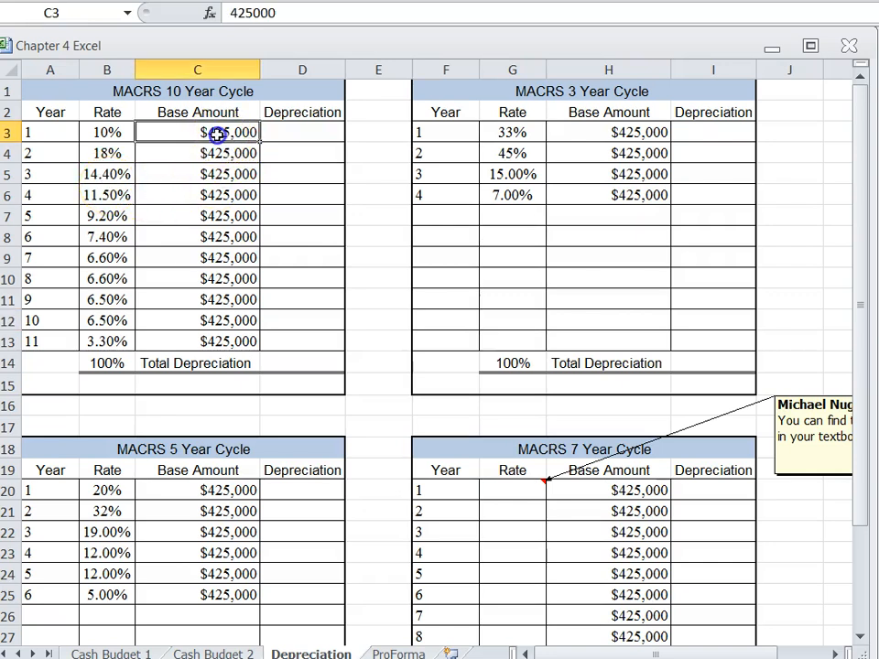
pyautogui.click(298, 131)
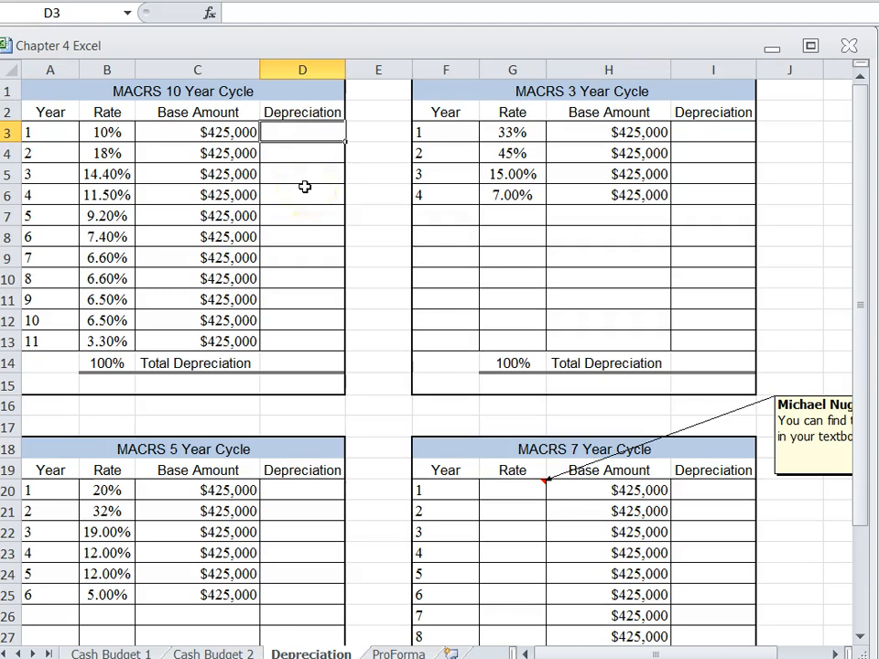
pyautogui.write('+')
pyautogui.click(184, 132)
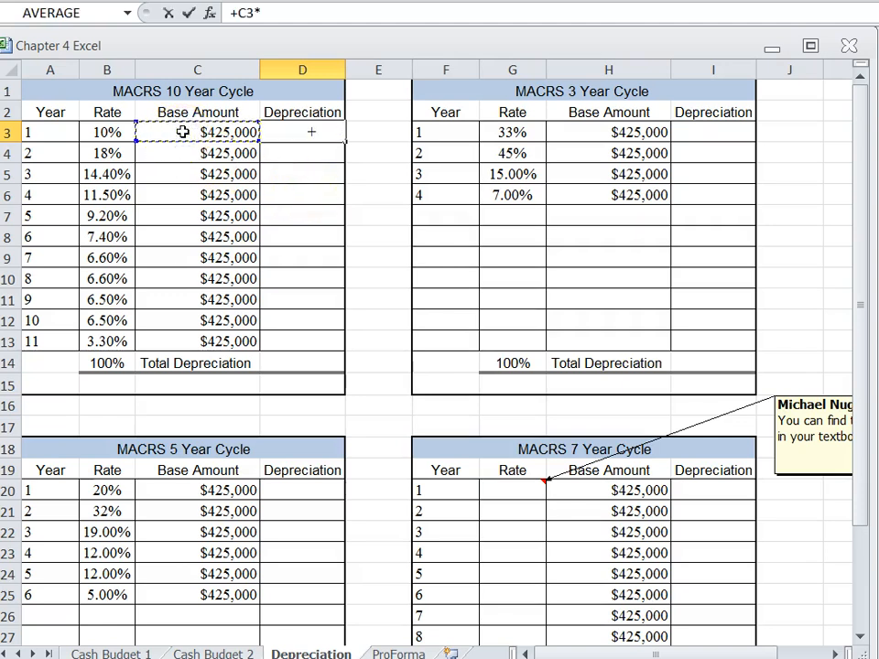
pyautogui.write('*')
pyautogui.click(100, 133)
pyautogui.press('Return')
# - Fill the D3 depreciation formula down through year 11 in D13, and total the depreciation column in D14
pyautogui.click(293, 131)
pyautogui.moveTo(347, 142); pyautogui.dragTo(349, 277)
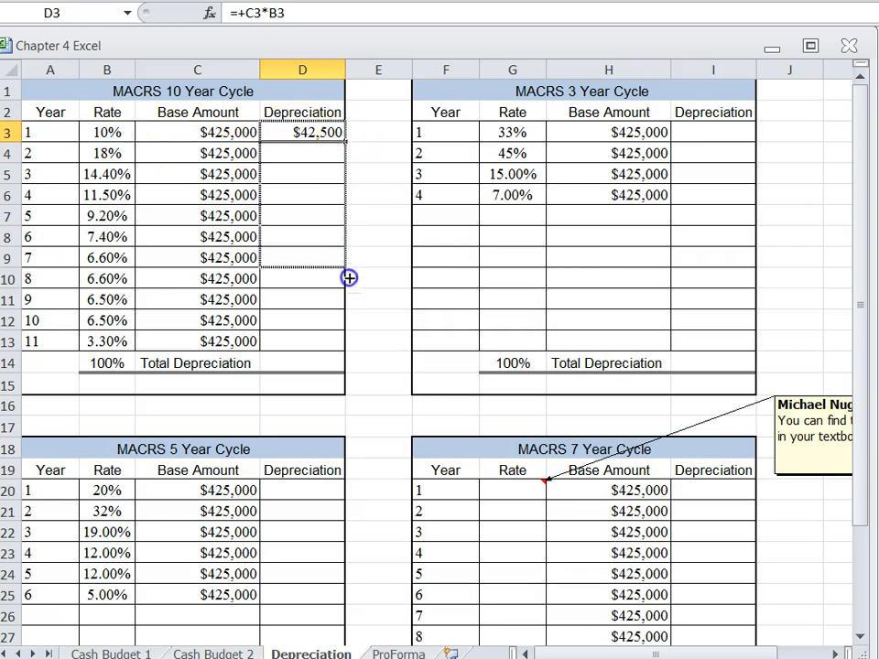
pyautogui.moveTo(331, 338); pyautogui.dragTo(331, 341)
pyautogui.click(289, 363)
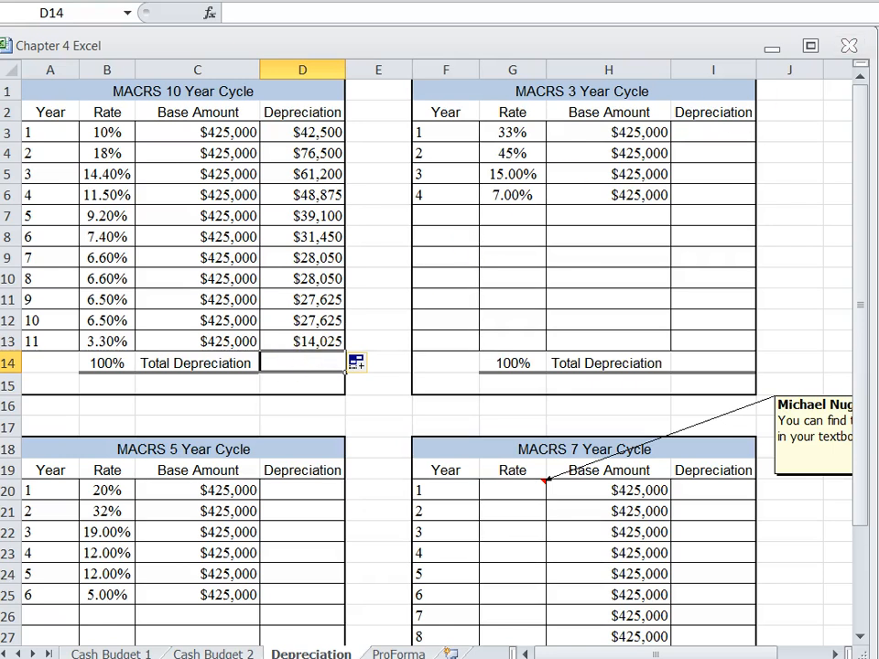
pyautogui.hotkey('alt', '=')
pyautogui.press('Return')
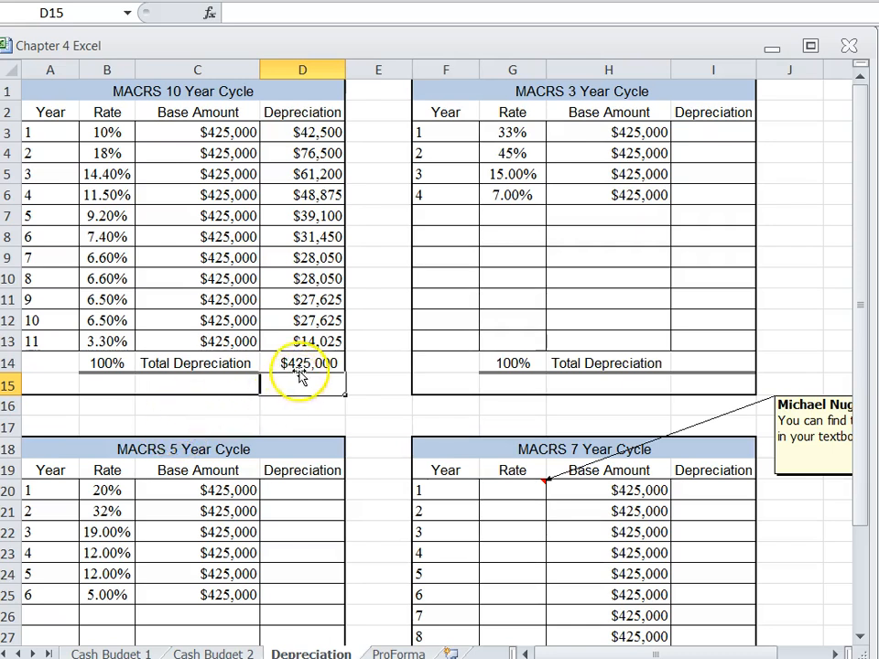
# - Calculate year 1 depreciation for the MACRS 3 Year Cycle in I3 with +H3*G3
pyautogui.click(93, 363)
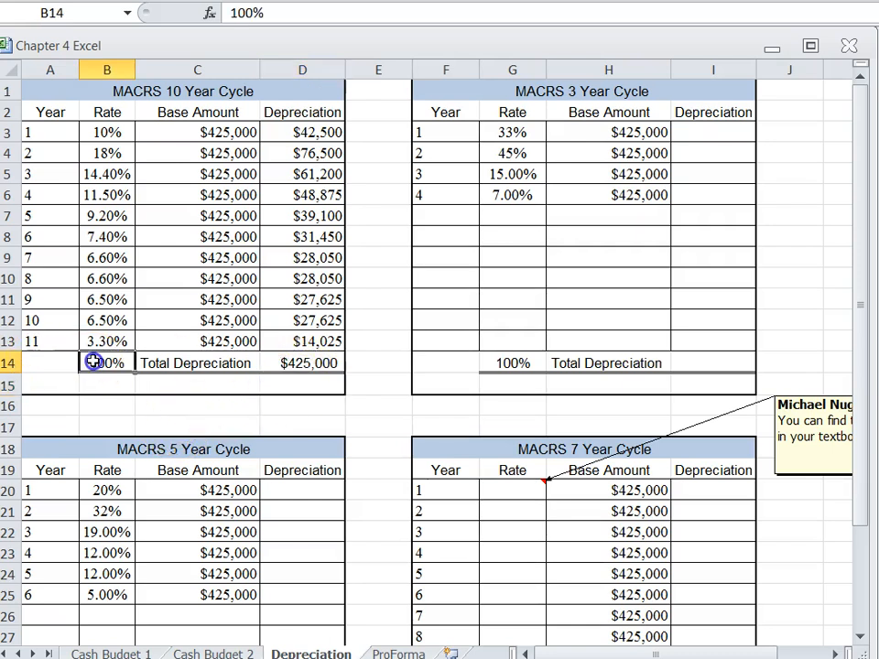
pyautogui.click(279, 363)
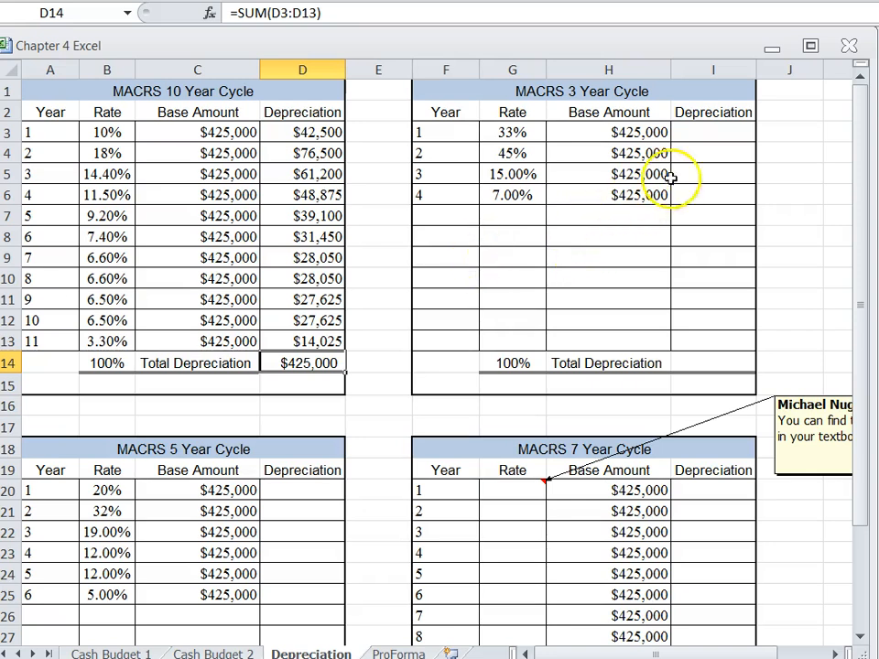
pyautogui.click(680, 133)
pyautogui.write('+')
pyautogui.click(628, 128)
pyautogui.write('*')
pyautogui.click(499, 135)
pyautogui.press('Return')
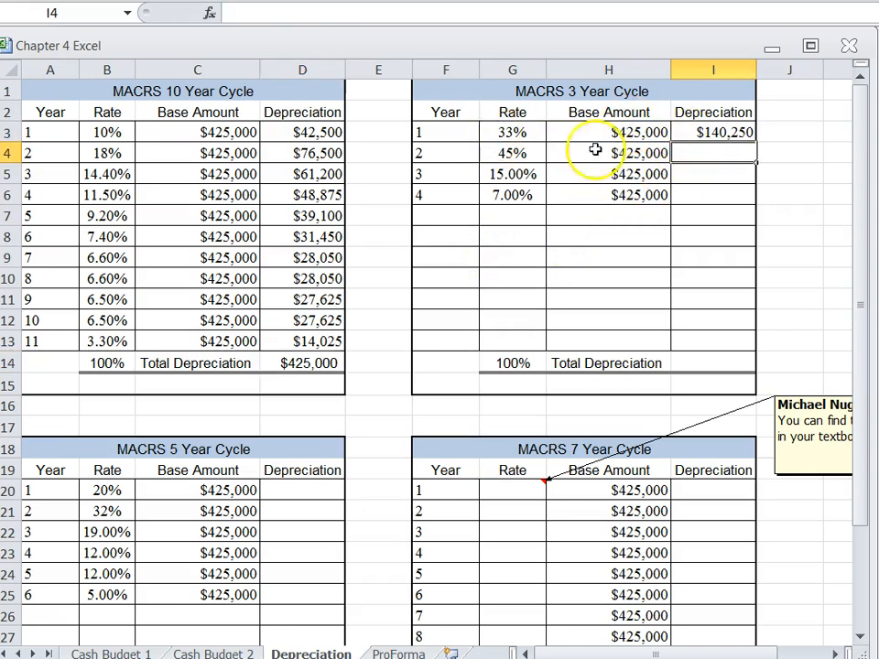
# - Fill the I3 depreciation formula down through year 4 in I6, and total the column in I14 with =SUM(I3:I13)
pyautogui.click(707, 133)
pyautogui.moveTo(756, 143); pyautogui.dragTo(755, 199)
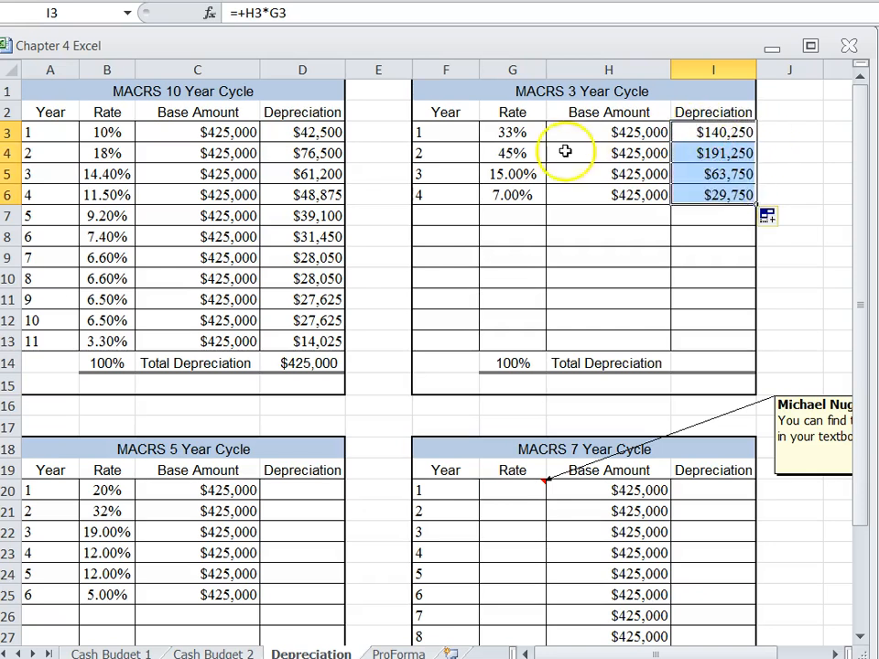
pyautogui.click(707, 363)
pyautogui.hotkey('alt', '=')
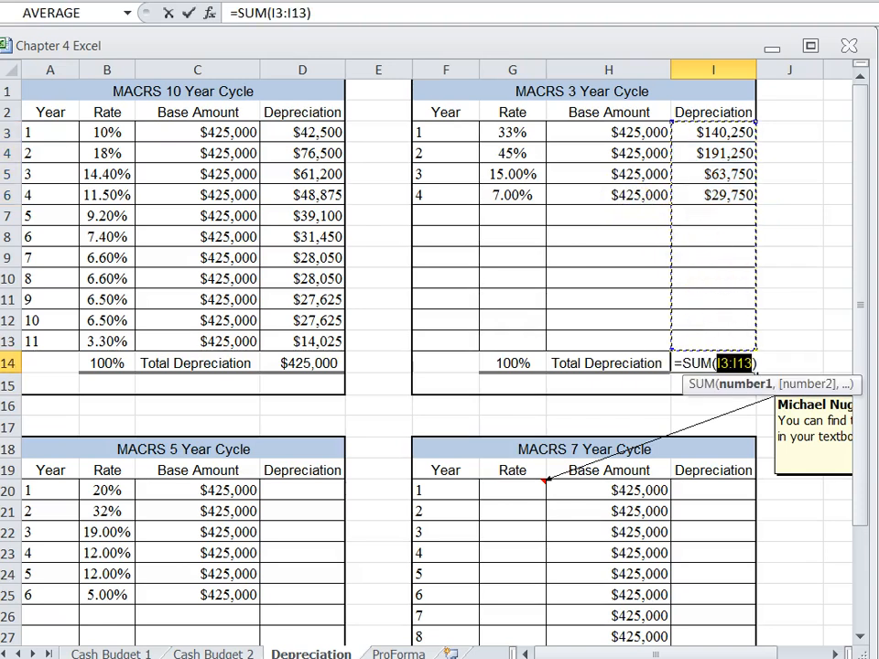
pyautogui.press('Return')
pyautogui.click(675, 364)
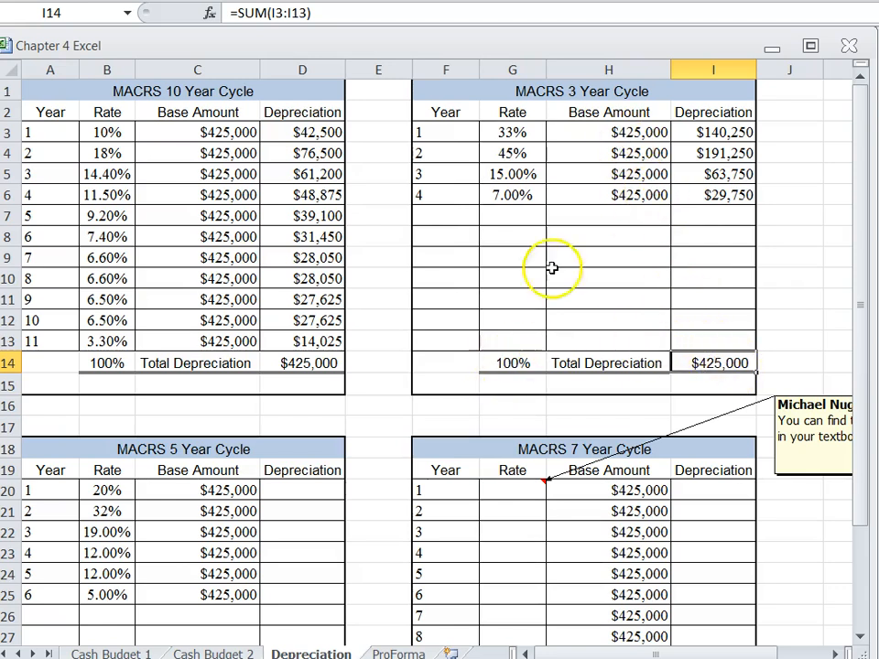
# - Format the MACRS 3 Year Cycle rates in G3:G6 as percentages with no decimal places
pyautogui.click(591, 132)
pyautogui.moveTo(486, 134); pyautogui.dragTo(501, 201)
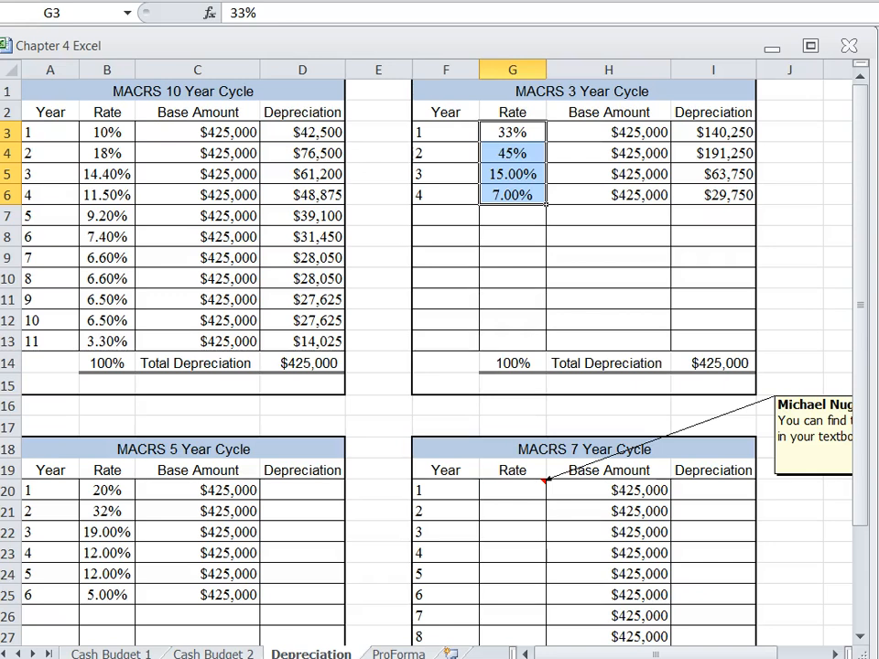
pyautogui.hotkey('alt', 'h')
pyautogui.press('0')
pyautogui.hotkey('alt', 'h')
pyautogui.press('0')
pyautogui.hotkey('alt', 'h')
pyautogui.press('9')
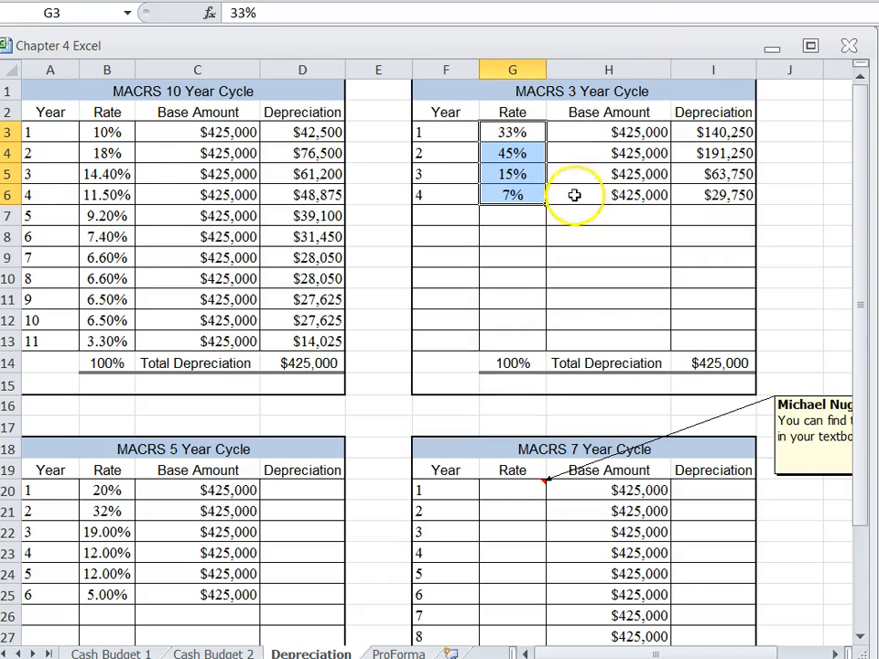
# - Examine the completed MACRS 3 Year Cycle table and the unfinished 5 Year and 7 Year Cycle tables, including the note on the 7 Year rates
pyautogui.click(516, 364)
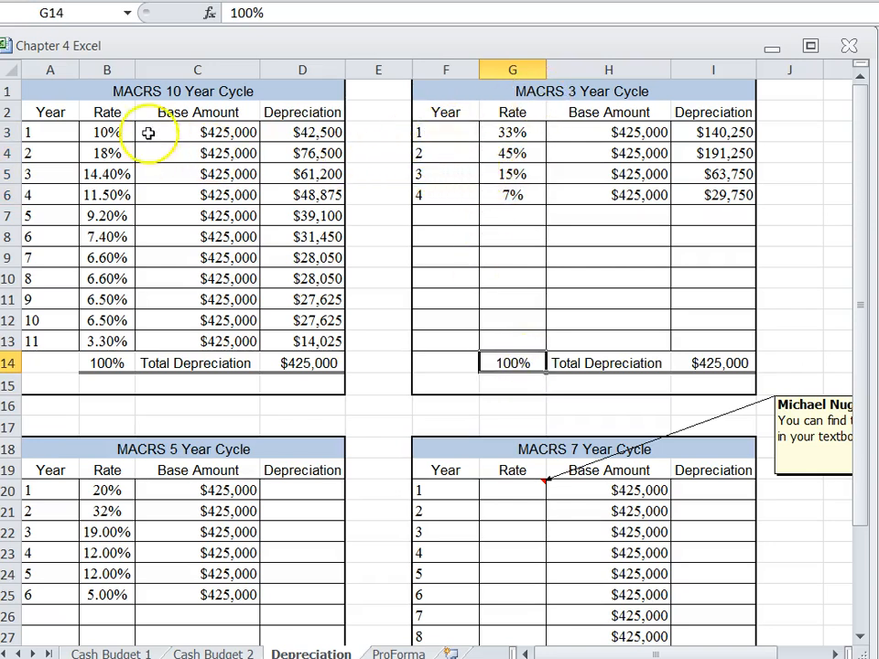
pyautogui.click(445, 134)
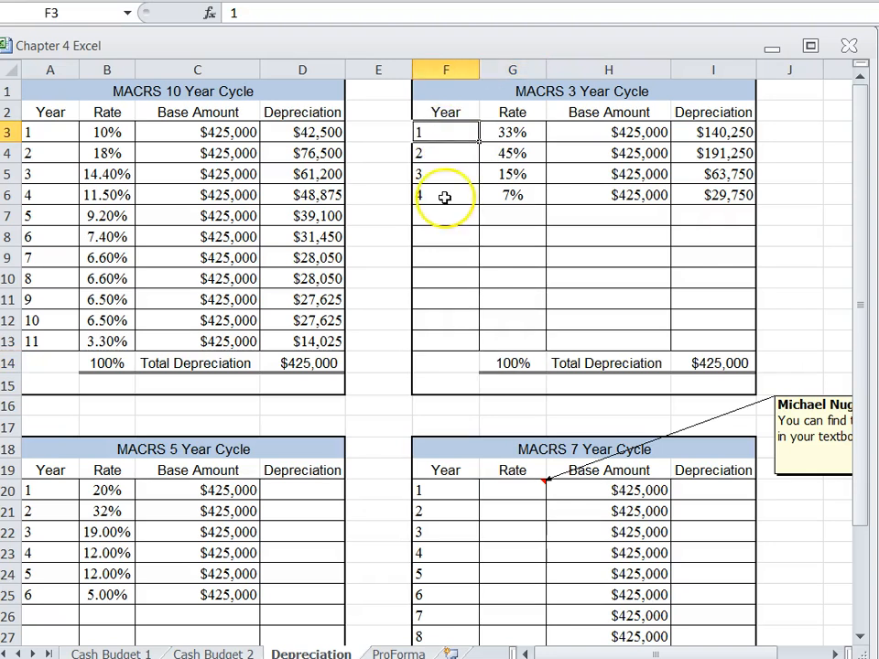
pyautogui.click(455, 196)
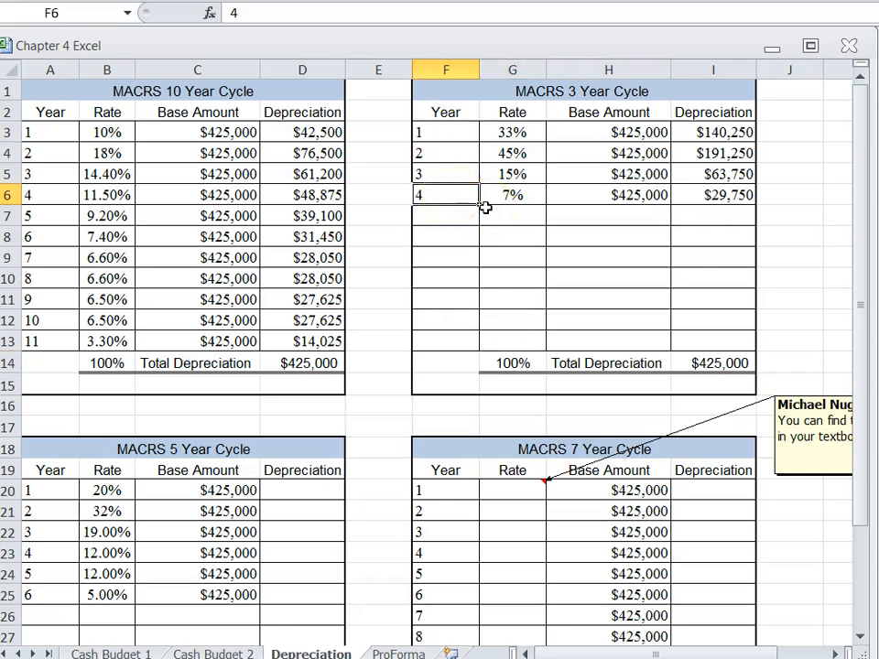
pyautogui.scroll(-3, 518, 214)
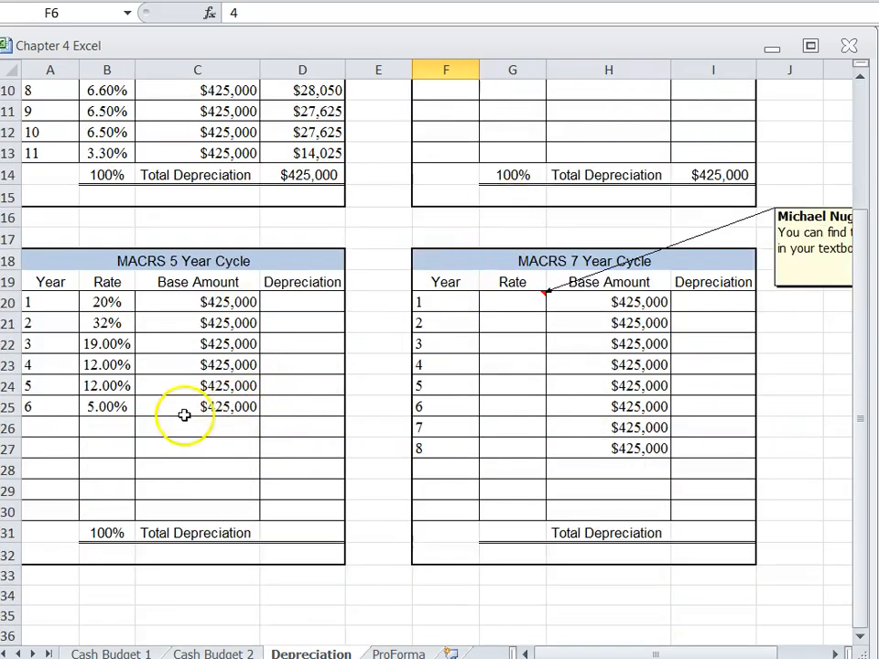
pyautogui.scroll(1, 383, 416)
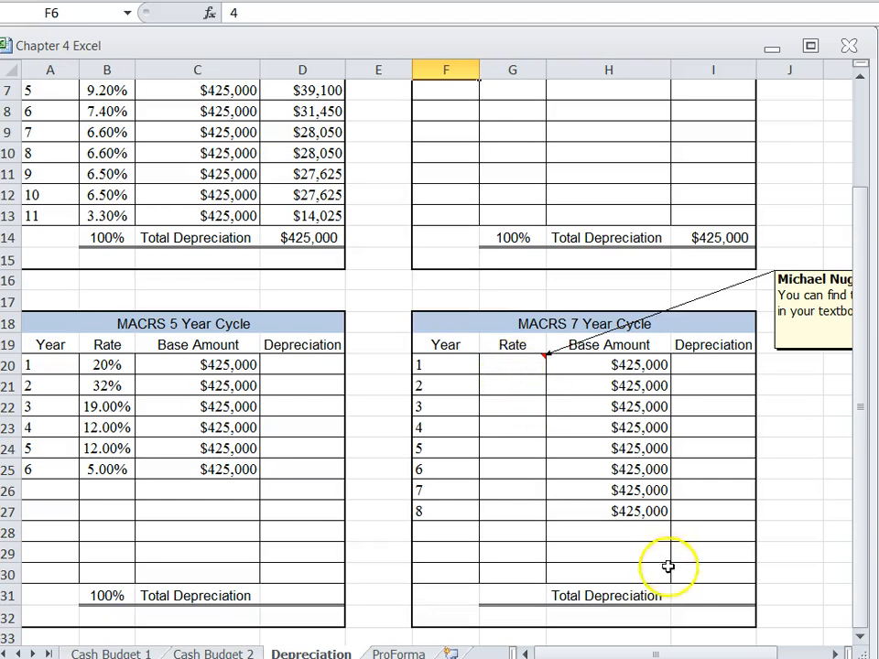
pyautogui.moveTo(676, 654); pyautogui.dragTo(729, 650)
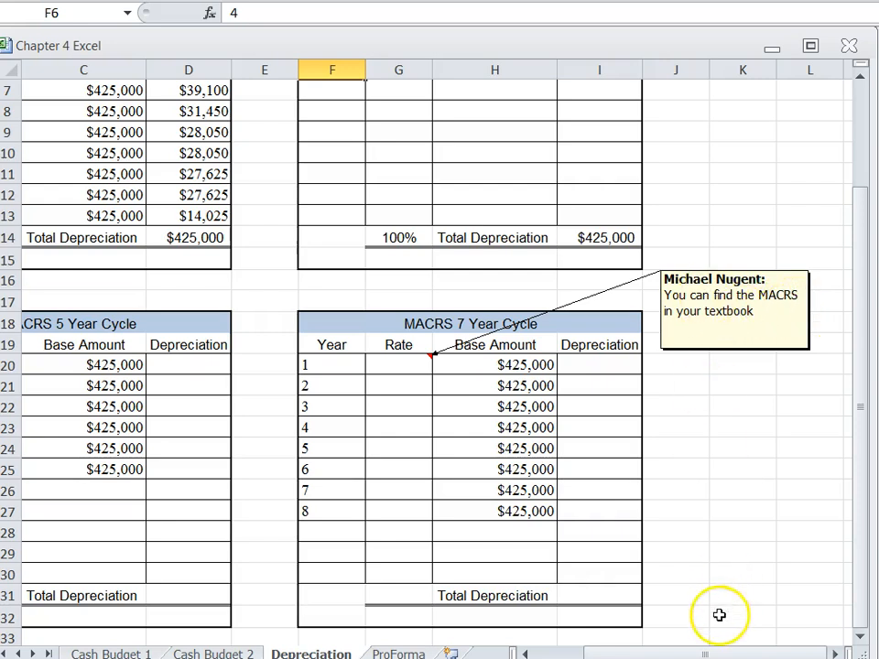
pyautogui.moveTo(704, 652); pyautogui.dragTo(623, 654)
pyautogui.moveTo(503, 366); pyautogui.dragTo(521, 515)
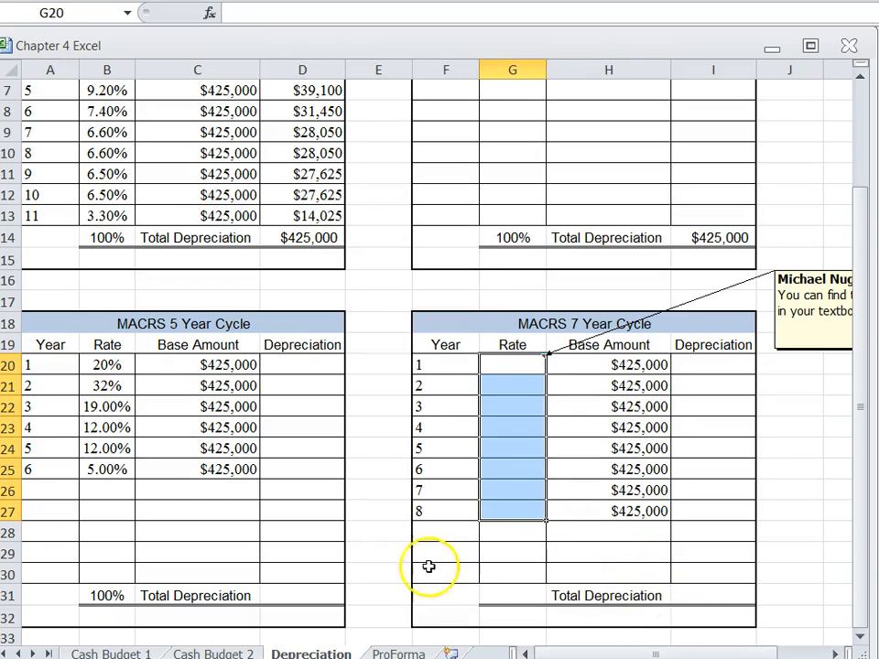
pyautogui.click(375, 492)
pyautogui.scroll(2, 371, 481)
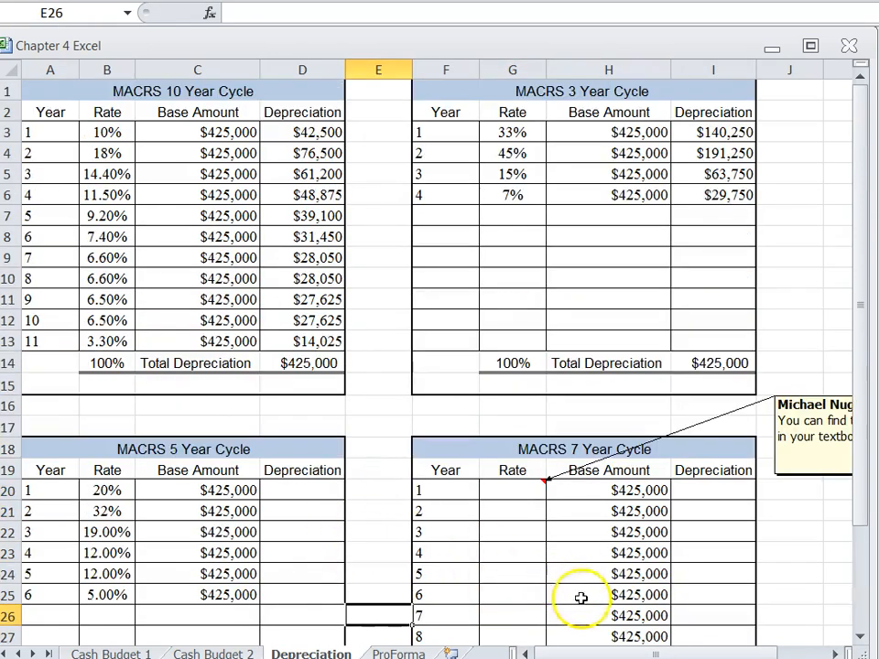
pyautogui.moveTo(597, 654); pyautogui.dragTo(520, 654)
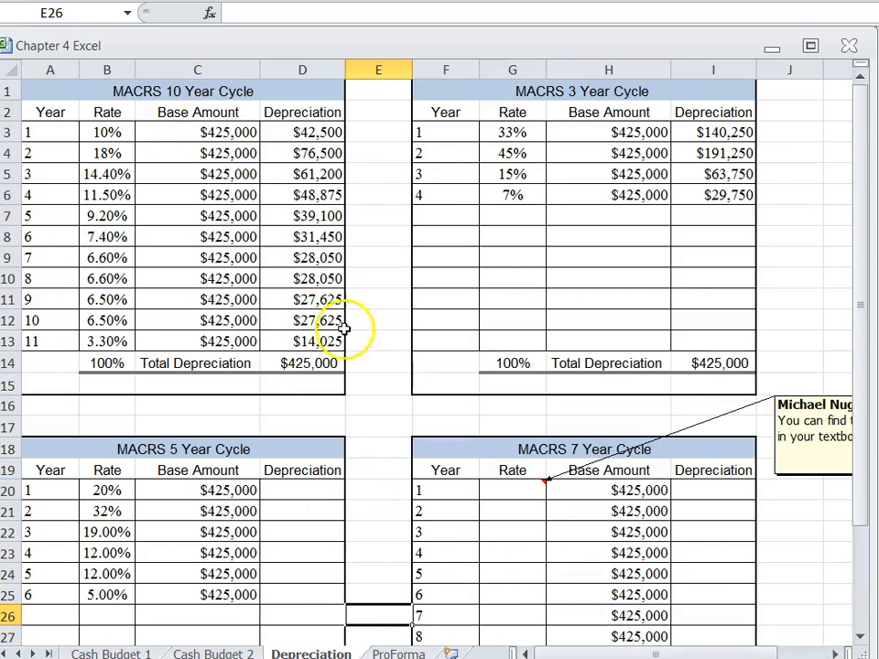
pyautogui.click(592, 134)
pyautogui.press('Left')
pyautogui.click(714, 135)
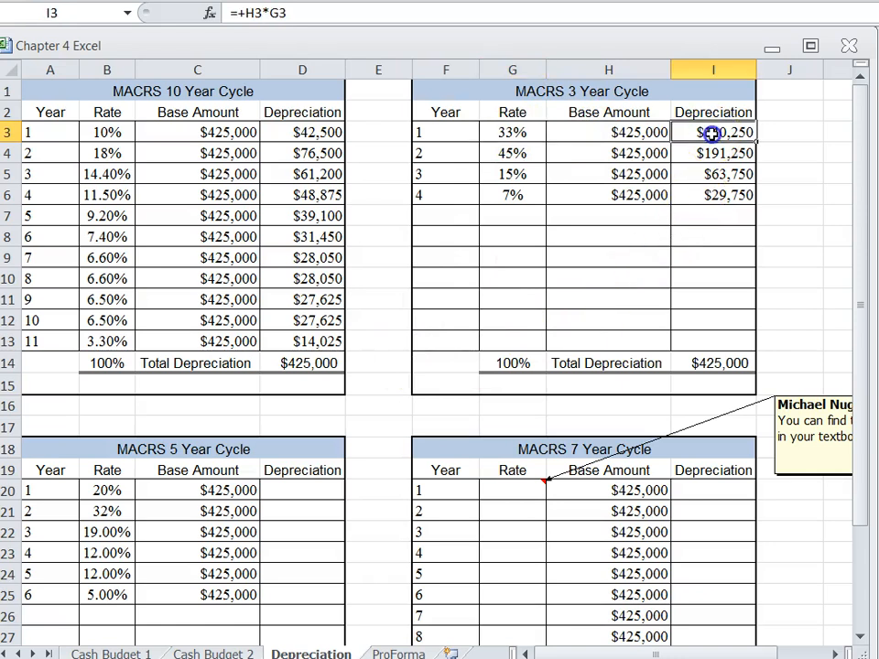
pyautogui.scroll(-3, 571, 337)
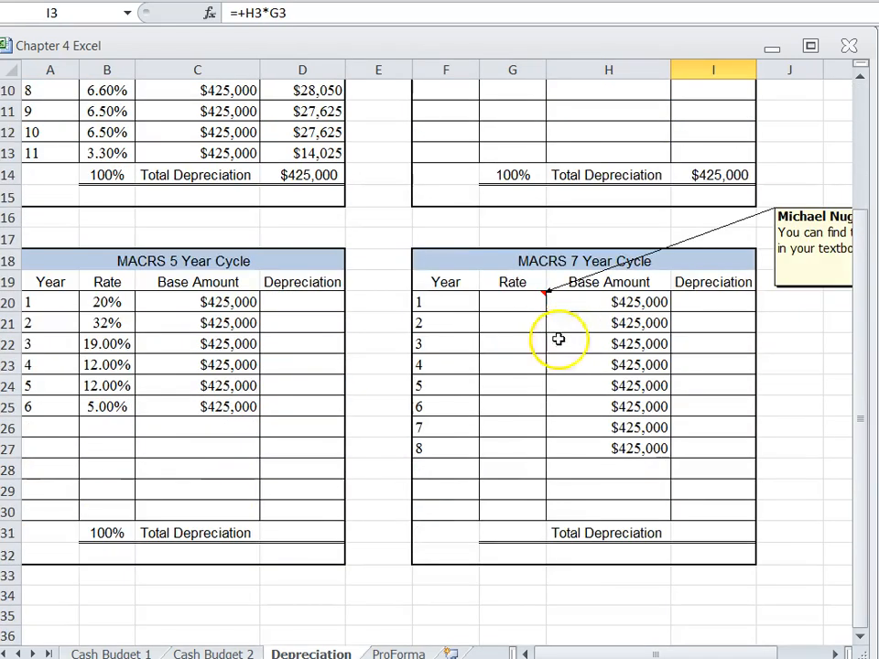
# - On the ProForma sheet, shade the empty Less Cost Of Goods Sold cells C7:D7 in Example 1 with a black fill
pyautogui.click(396, 653)
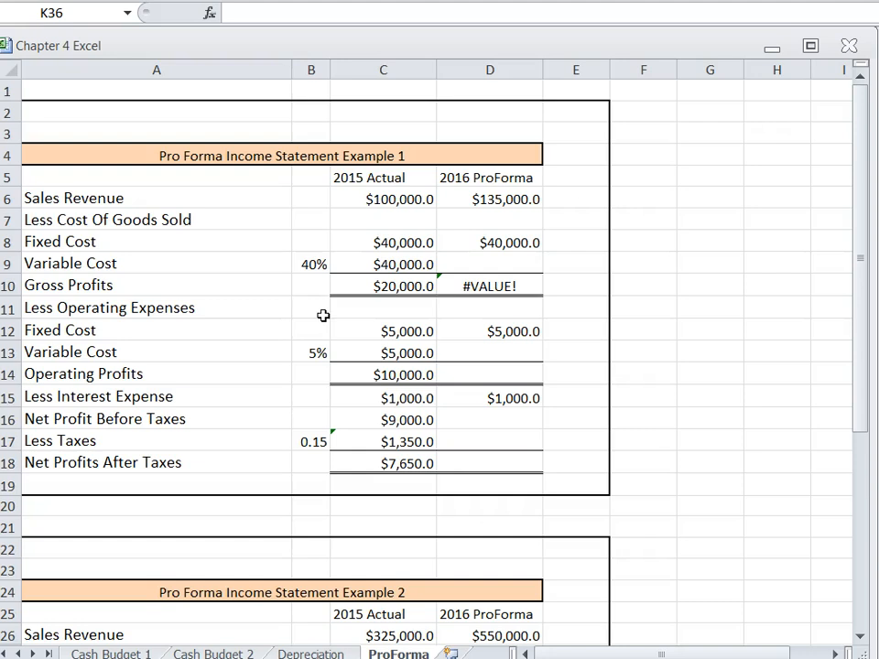
pyautogui.scroll(-4, 319, 419)
pyautogui.scroll(4, 318, 419)
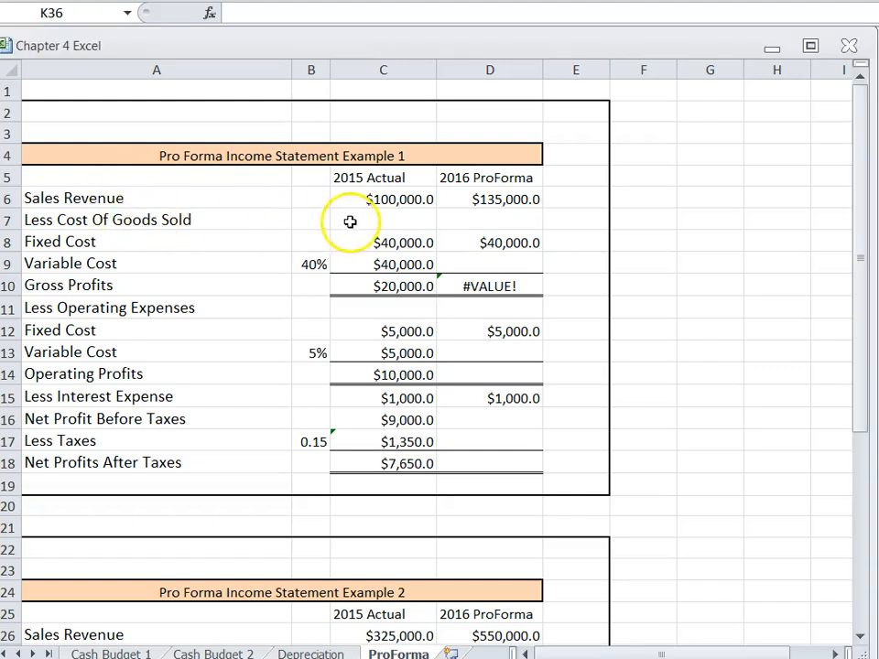
pyautogui.moveTo(349, 221); pyautogui.dragTo(490, 220)
pyautogui.click(244, 0)
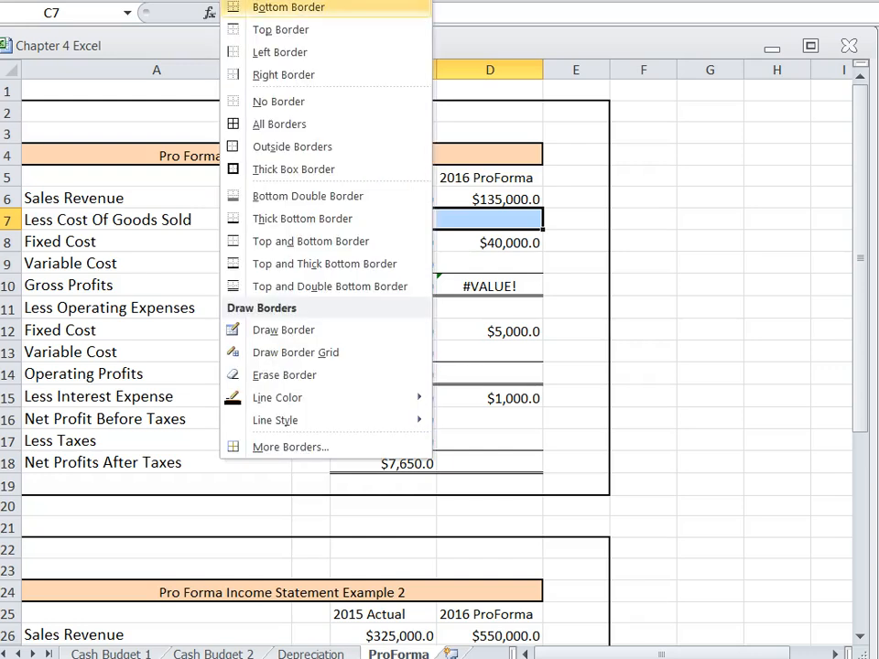
pyautogui.click(282, 0)
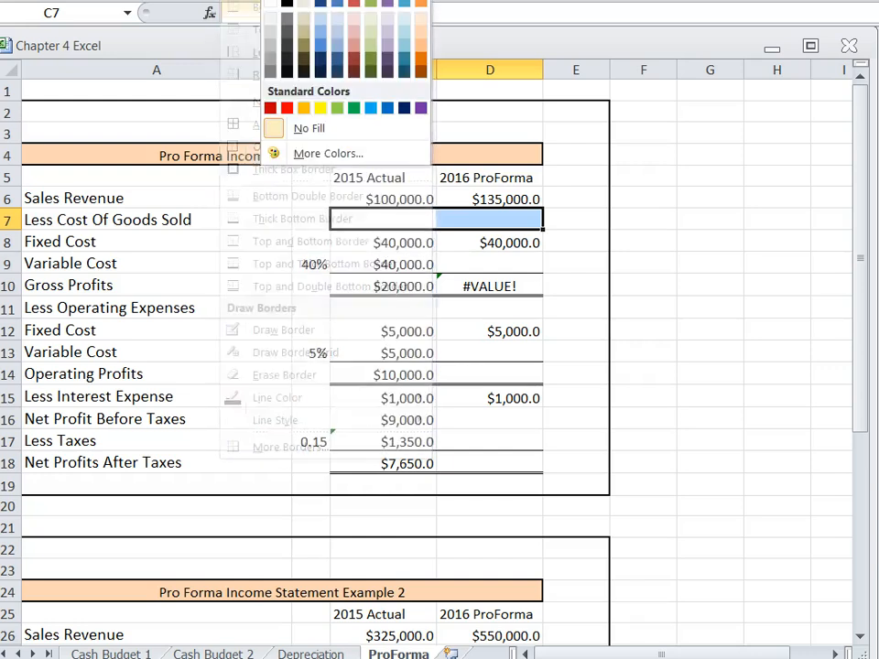
pyautogui.click(287, 2)
pyautogui.click(242, 305)
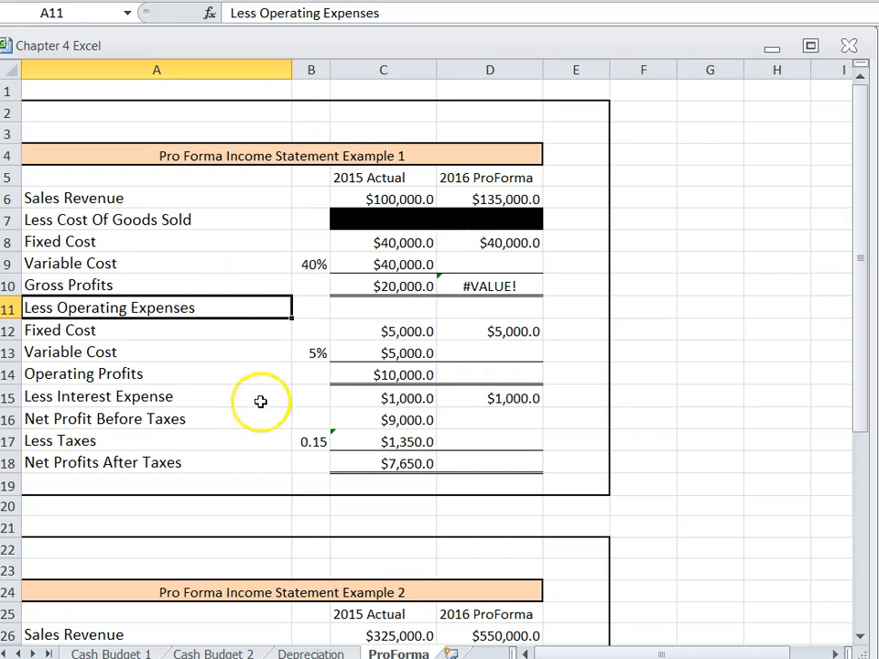
# - Examine Example 1's fixed and variable cost of goods sold, including how C9 derives from 2015 sales revenue and the rate in B9
pyautogui.click(354, 241)
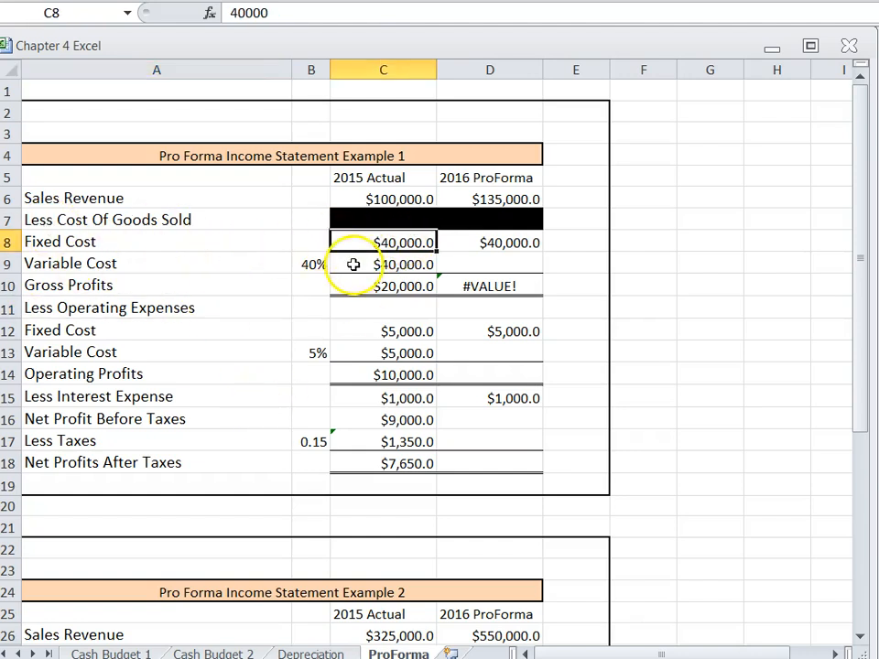
pyautogui.click(354, 264)
pyautogui.click(303, 265)
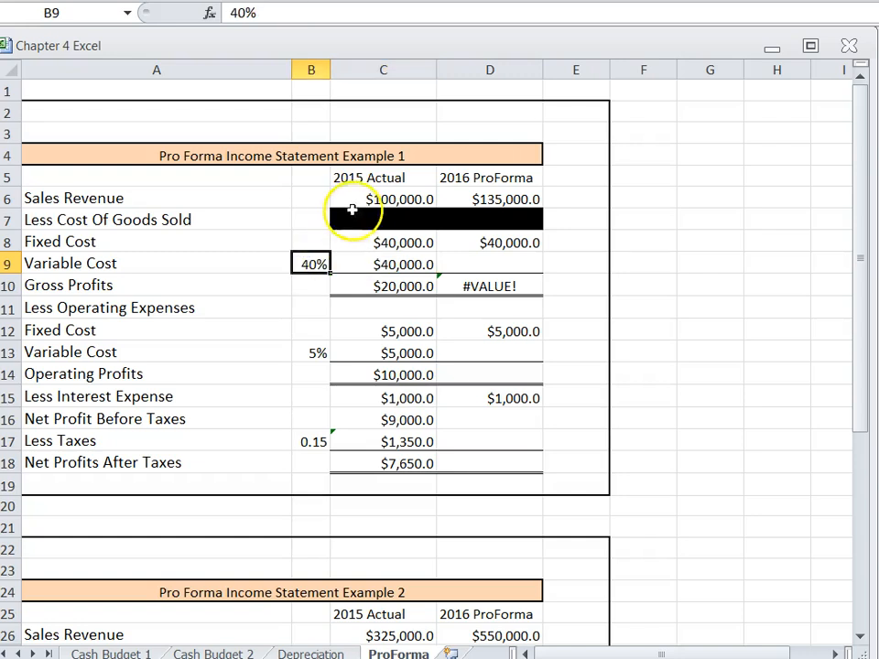
pyautogui.click(363, 198)
pyautogui.click(354, 265)
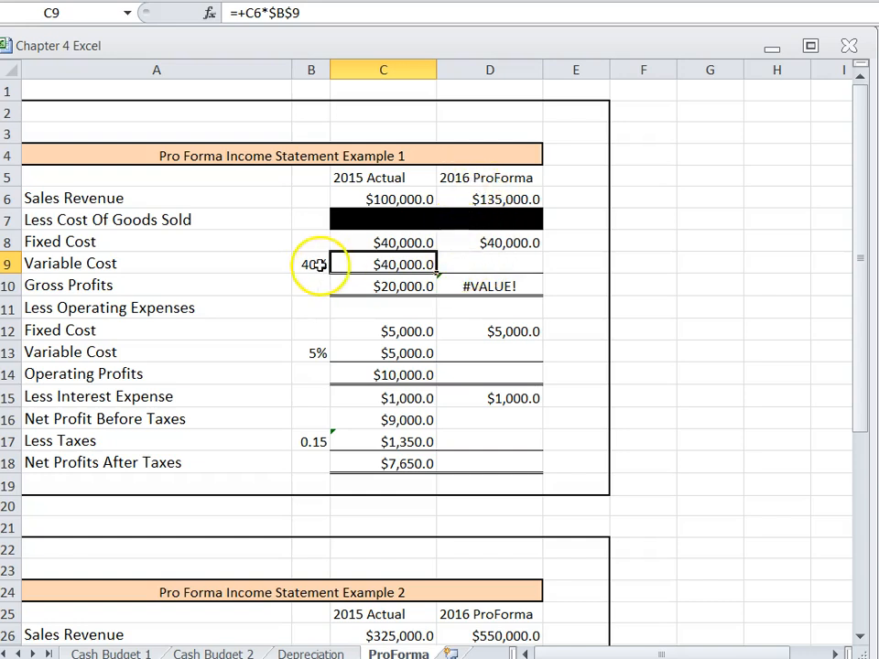
pyautogui.click(386, 242)
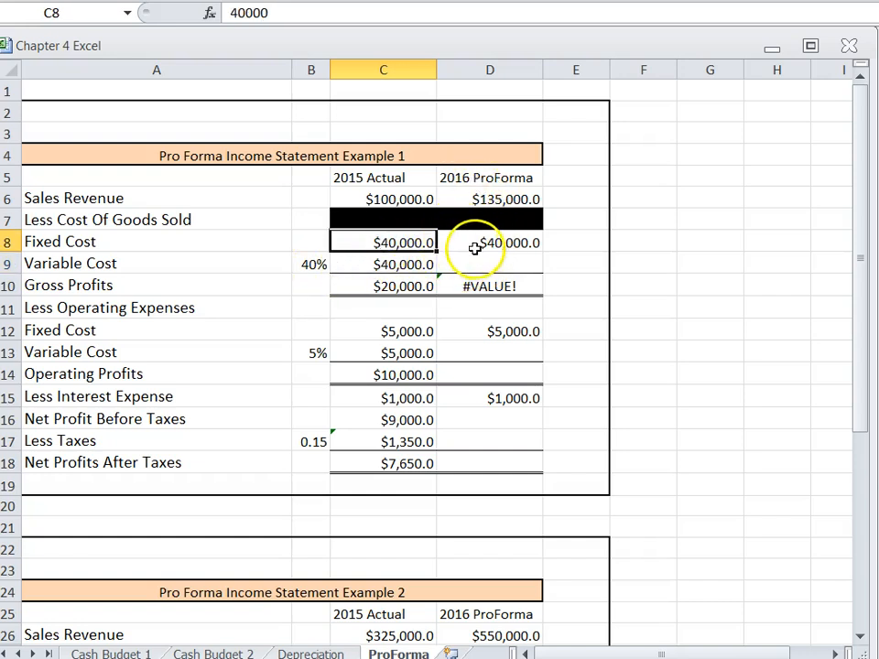
pyautogui.click(475, 243)
# - Calculate Example 1's 2016 variable cost of goods sold in D9 with +B9*D6, and check the gross profits formula in D10
pyautogui.click(476, 265)
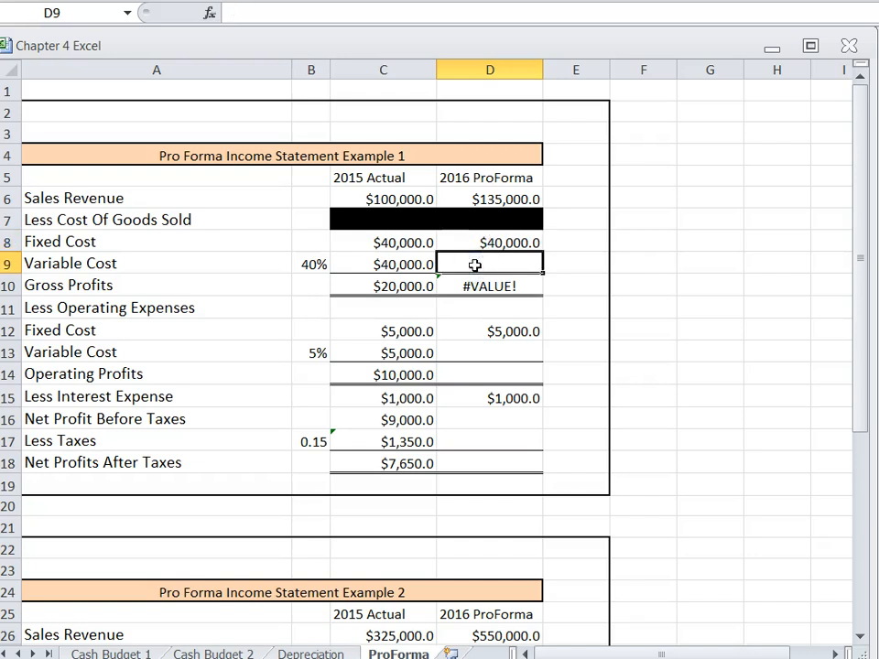
pyautogui.write('+')
pyautogui.click(306, 265)
pyautogui.write('*')
pyautogui.click(473, 198)
pyautogui.press('Return')
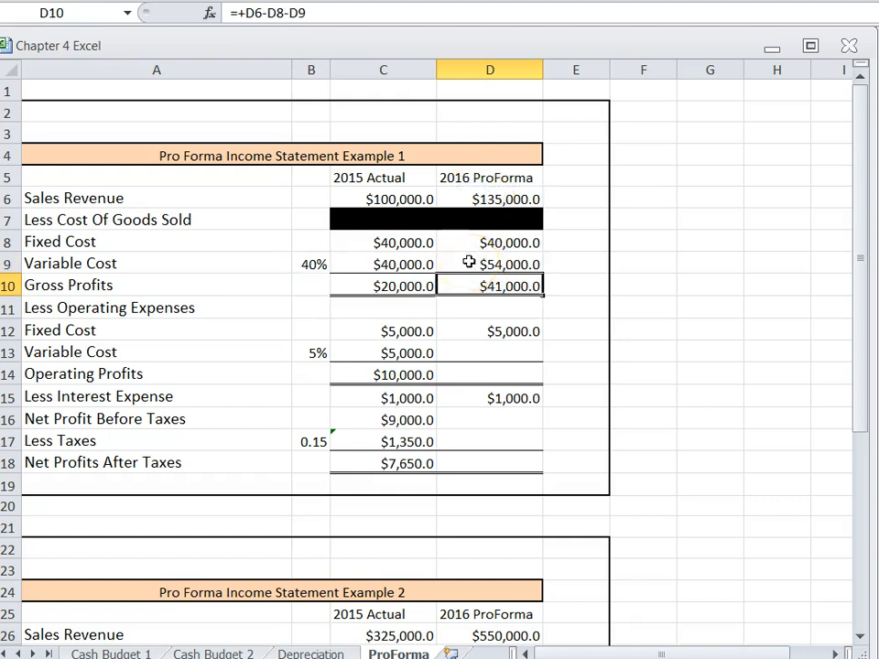
pyautogui.click(478, 198)
pyautogui.click(464, 242)
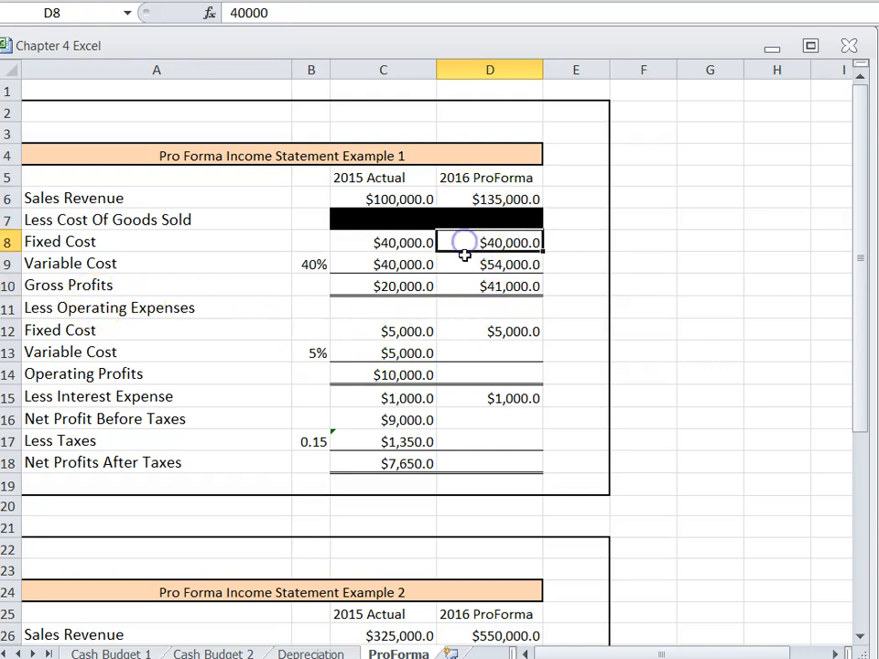
pyautogui.click(467, 264)
pyautogui.click(466, 282)
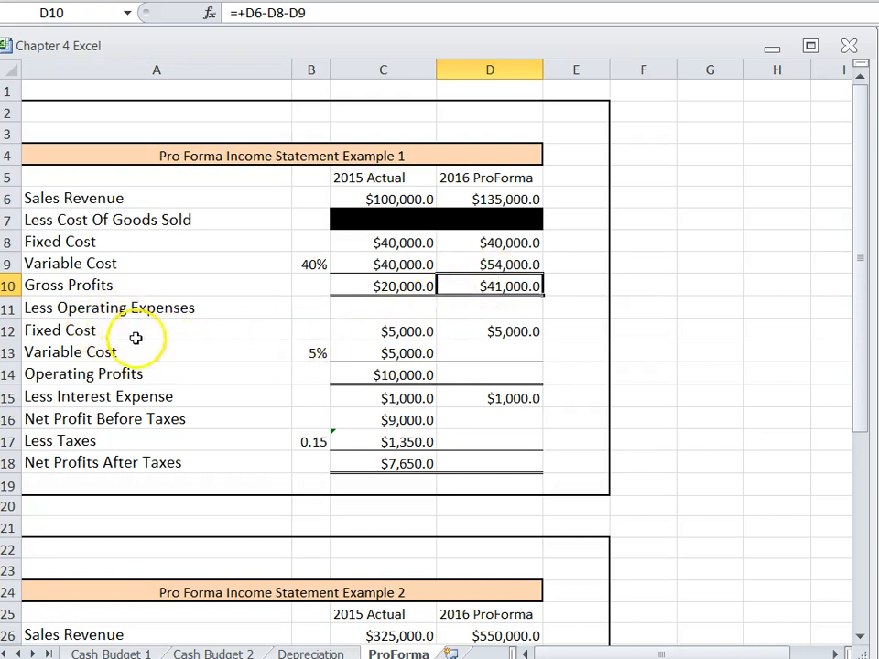
# - Calculate Example 1's 2016 variable operating expense in D13 with +B13*D6
pyautogui.click(502, 354)
pyautogui.write('+')
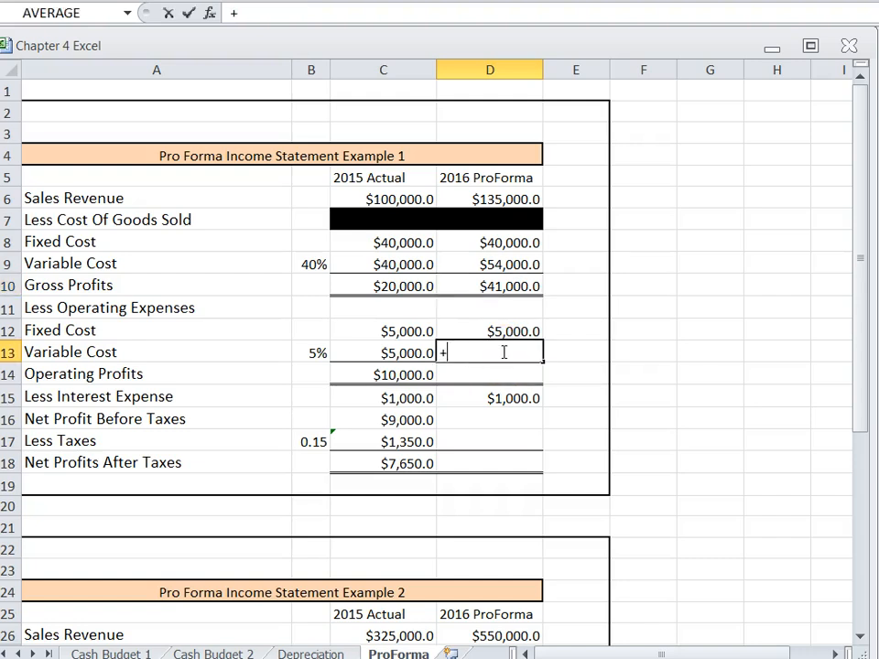
pyautogui.click(316, 352)
pyautogui.write('*')
pyautogui.click(474, 196)
pyautogui.press('Return')
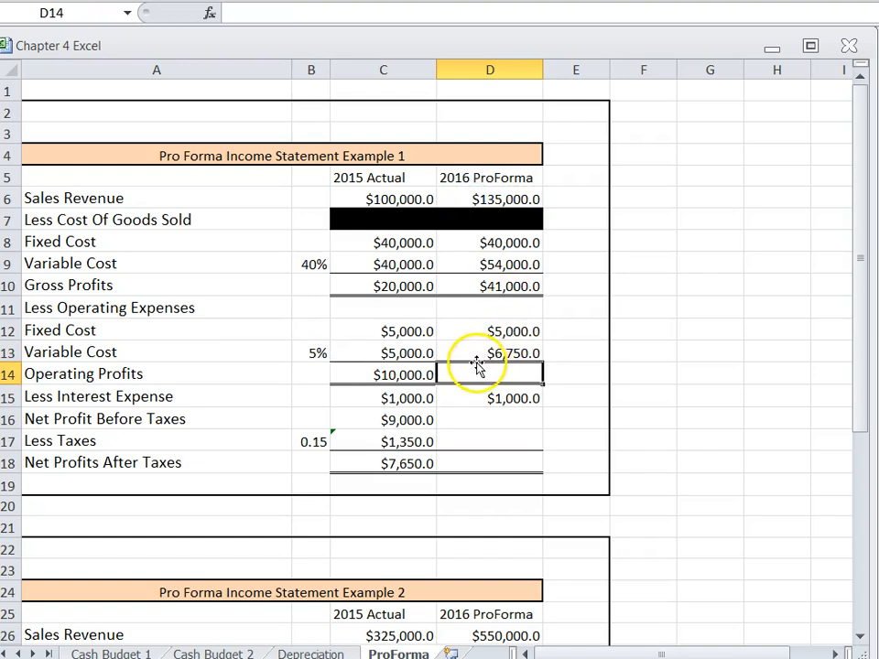
# - Calculate Example 1's 2016 operating profits in D14 with +D10-D12-D13
pyautogui.write('+')
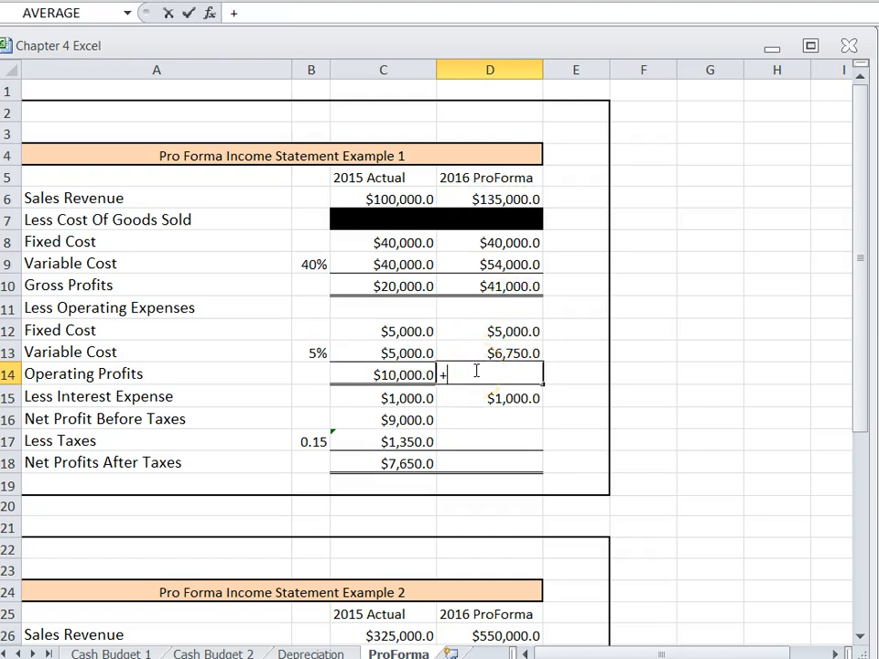
pyautogui.click(470, 285)
pyautogui.write('-')
pyautogui.click(459, 336)
pyautogui.write('-')
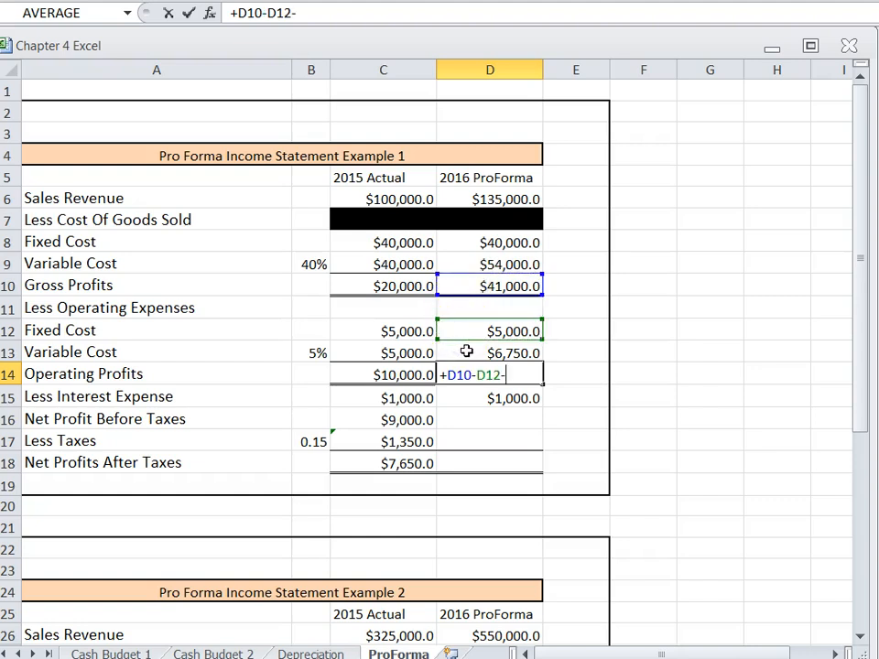
pyautogui.click(466, 351)
pyautogui.press('Return')
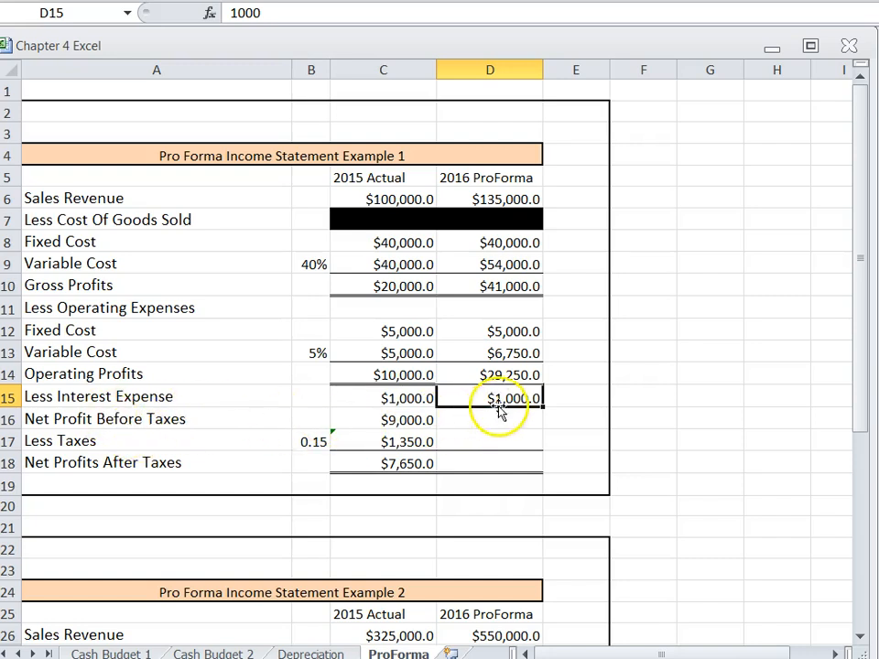
# - Calculate Example 1's 2016 net profit before taxes in D16 with +D14-D15
pyautogui.click(468, 420)
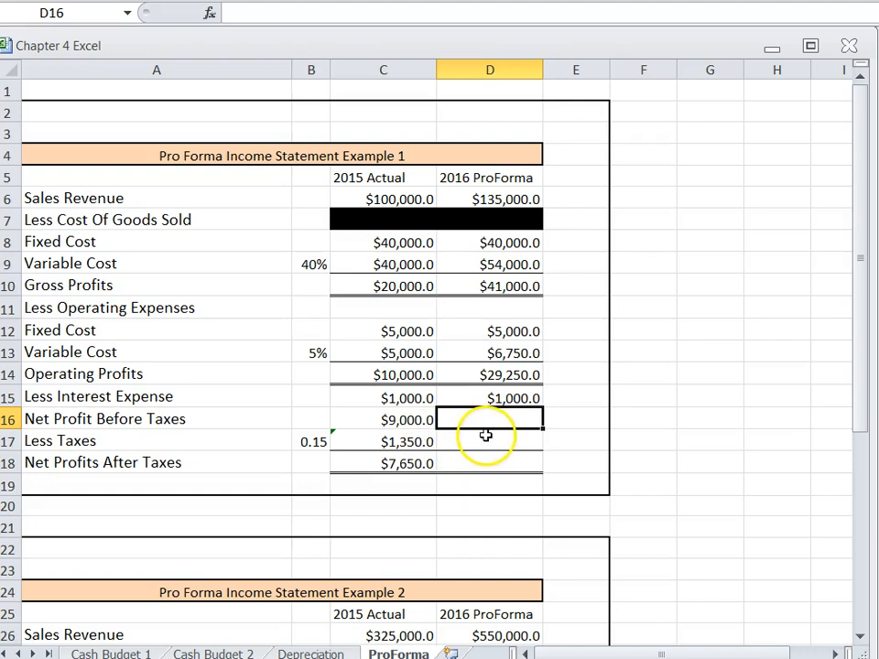
pyautogui.write('+')
pyautogui.click(480, 375)
pyautogui.write('-')
pyautogui.click(458, 399)
pyautogui.press('Return')
pyautogui.click(479, 421)
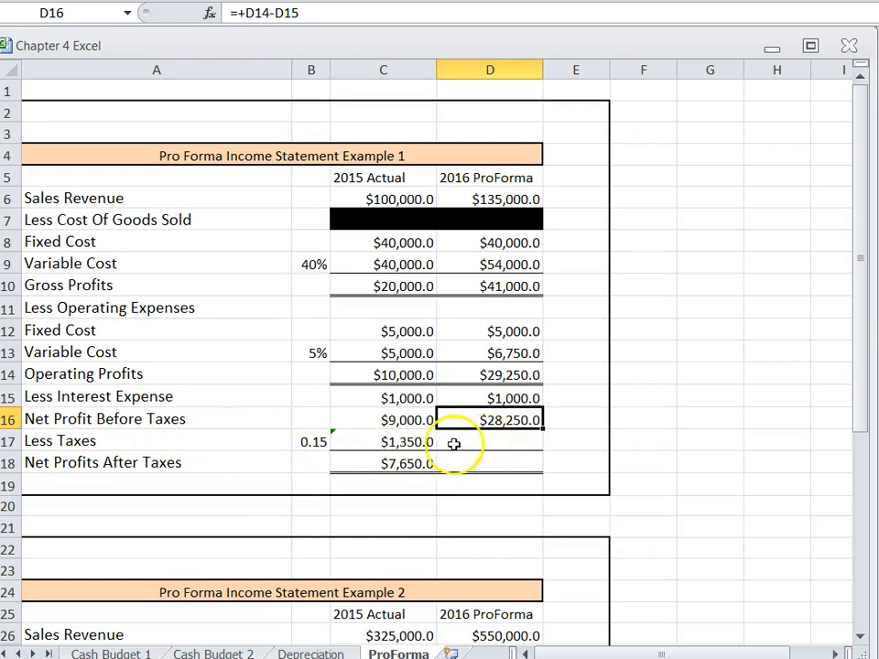
# - Calculate Example 1's 2016 taxes in D17 with +B17*D16
pyautogui.click(465, 443)
pyautogui.write('+')
pyautogui.click(301, 441)
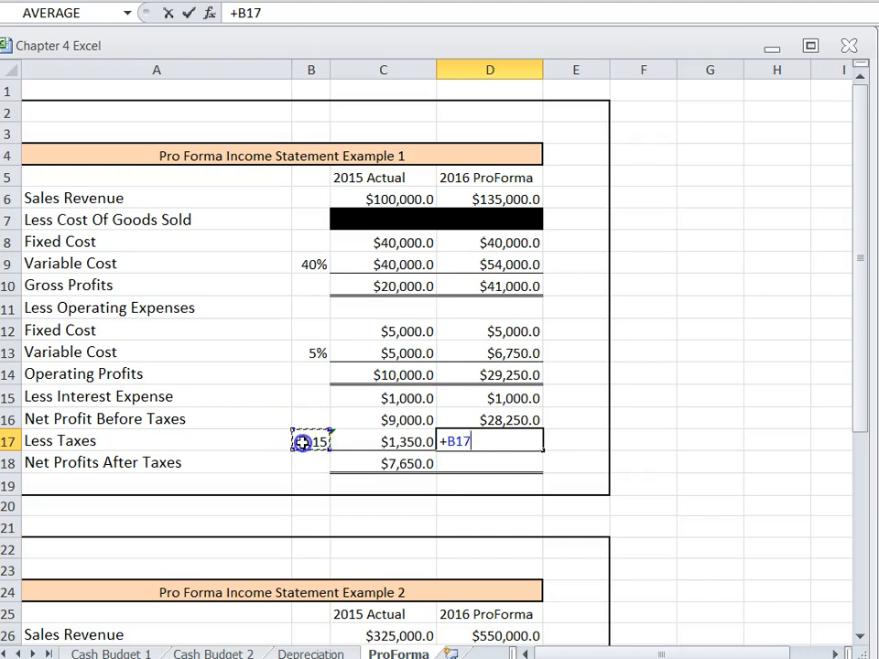
pyautogui.write('*')
pyautogui.click(463, 421)
pyautogui.press('Return')
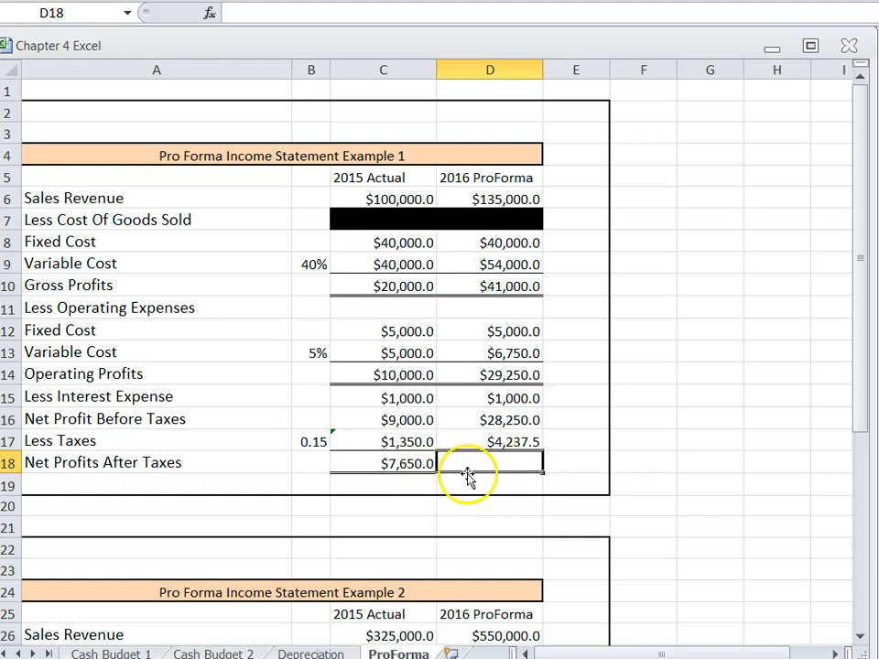
# - Calculate Example 1's 2016 net profits after taxes in D18 with +D16-D17
pyautogui.write('+')
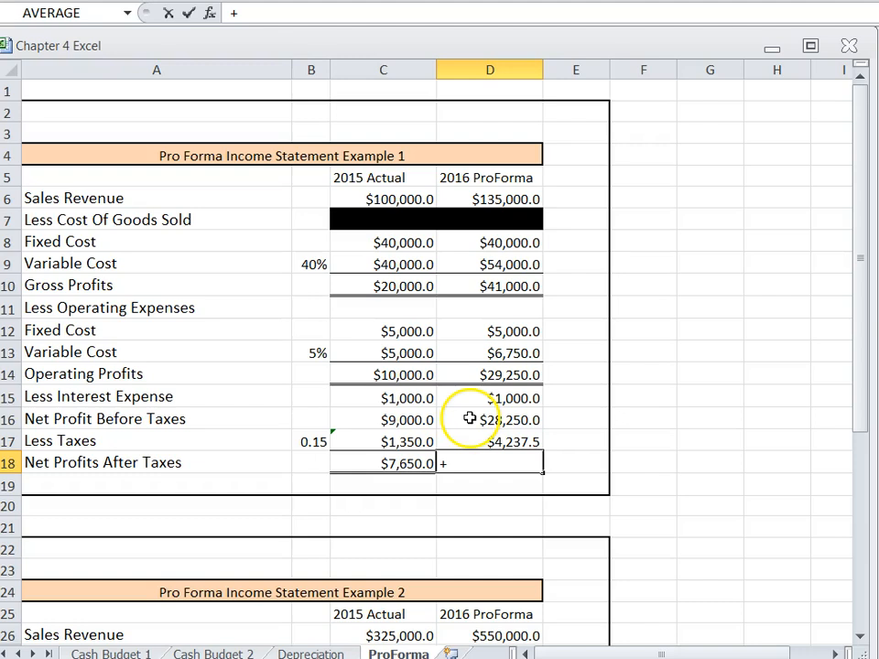
pyautogui.click(469, 418)
pyautogui.write('-')
pyautogui.click(463, 440)
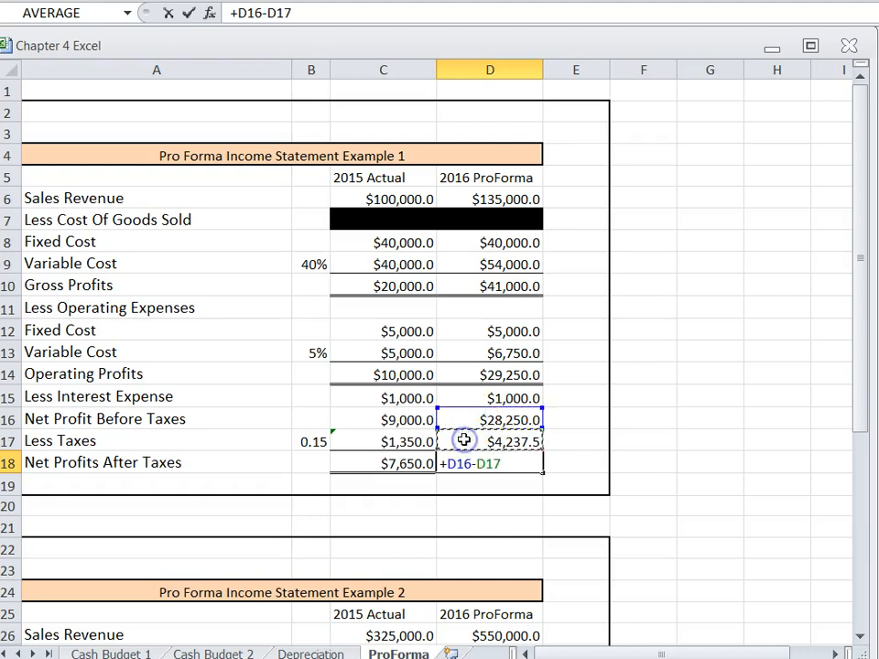
pyautogui.press('Return')
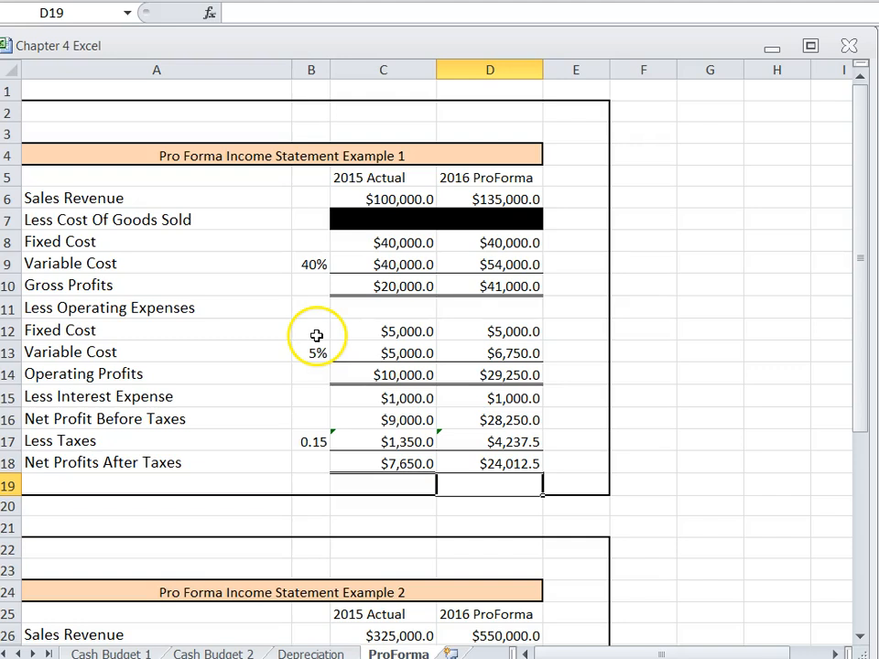
# - Review how Example 1's 2016 sales revenue and the rates in B9 and B13 drive the variable costs, and look over Example 2
pyautogui.click(460, 196)
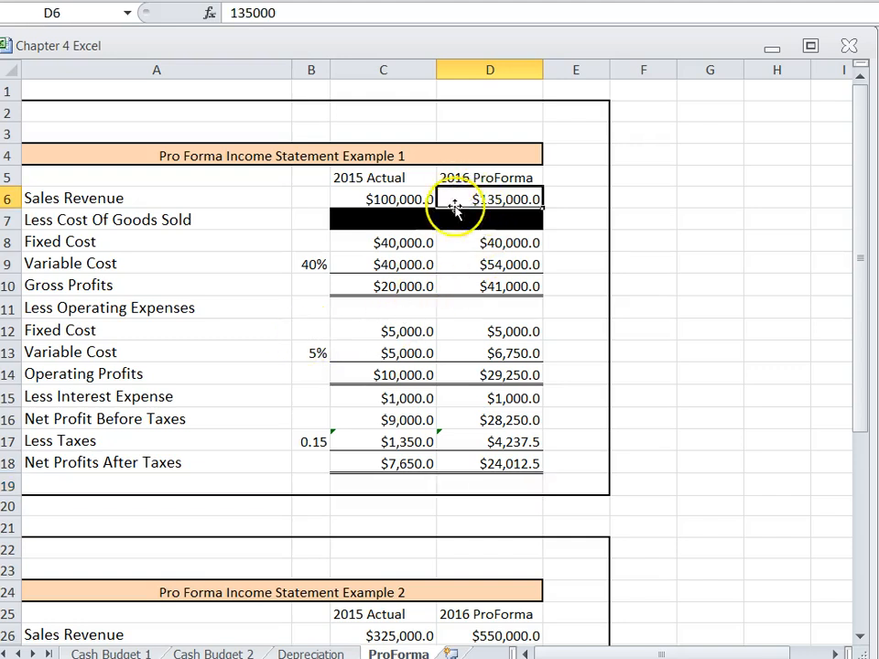
pyautogui.click(478, 265)
pyautogui.click(299, 264)
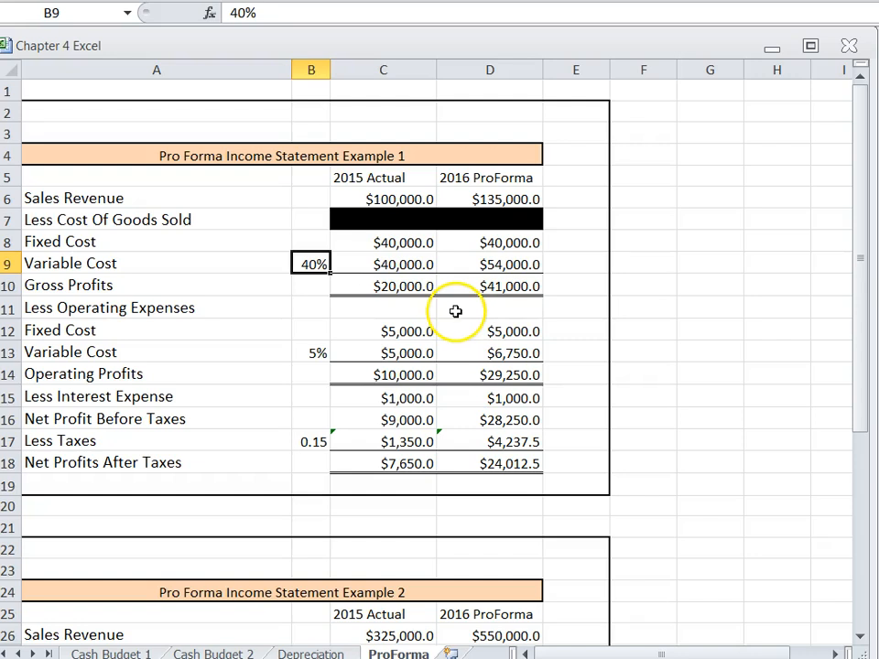
pyautogui.click(475, 356)
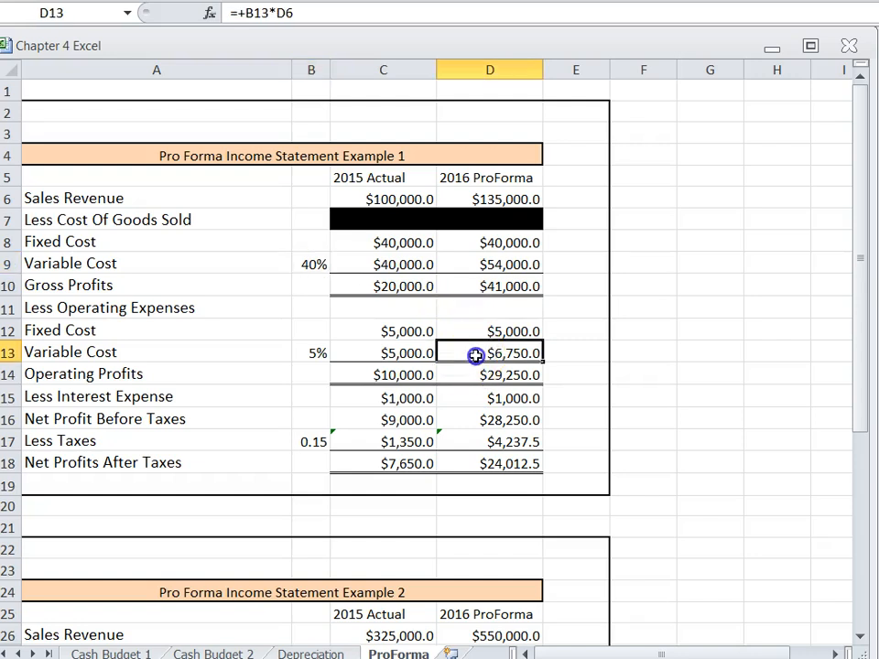
pyautogui.click(312, 355)
pyautogui.click(459, 358)
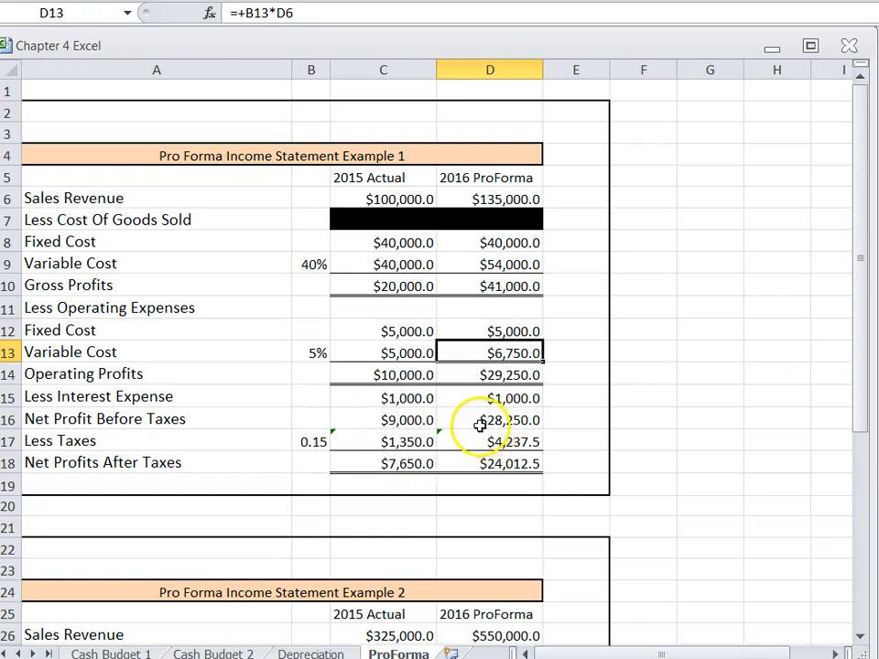
pyautogui.click(472, 487)
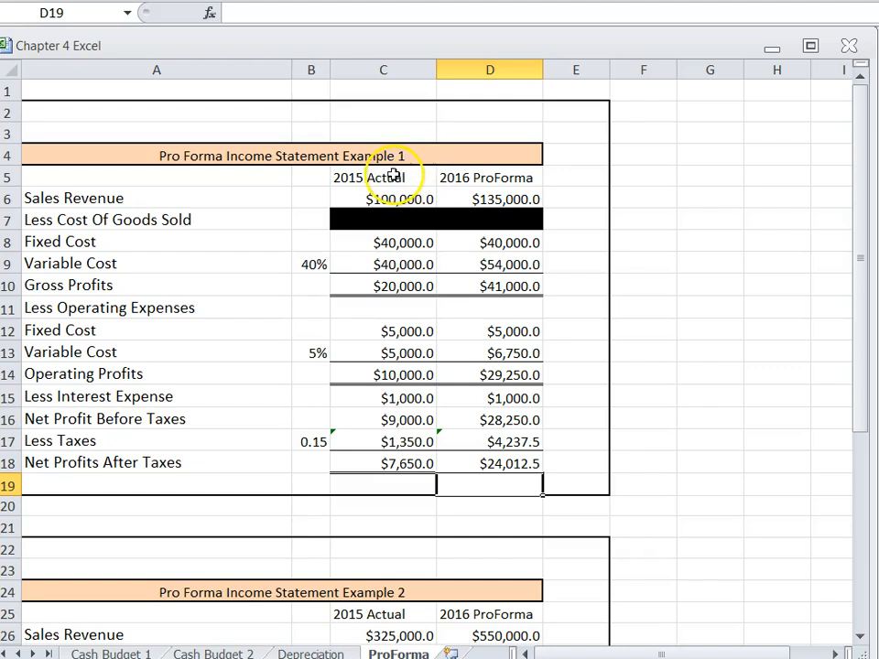
pyautogui.click(490, 199)
pyautogui.click(558, 287)
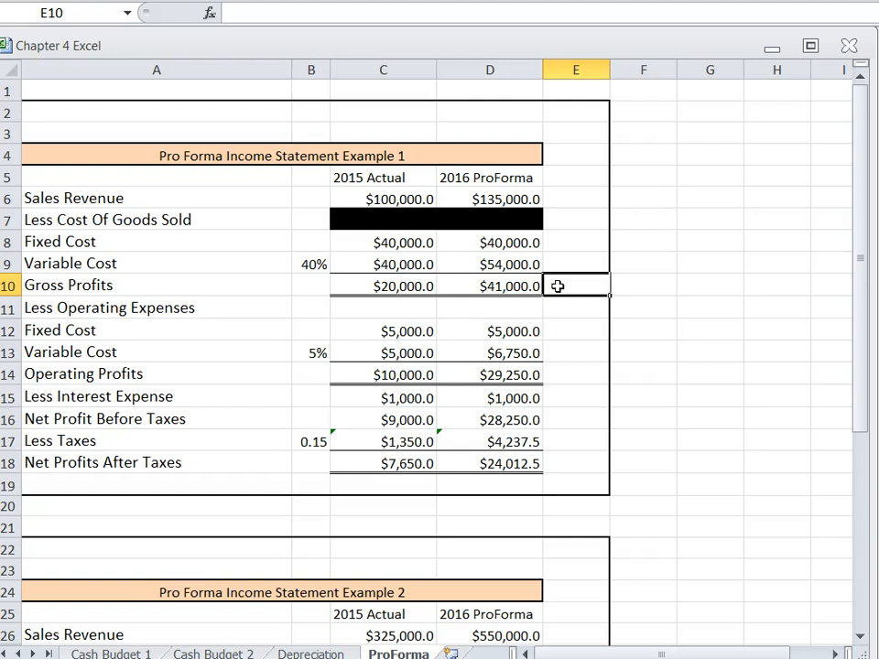
pyautogui.scroll(-5, 508, 161)
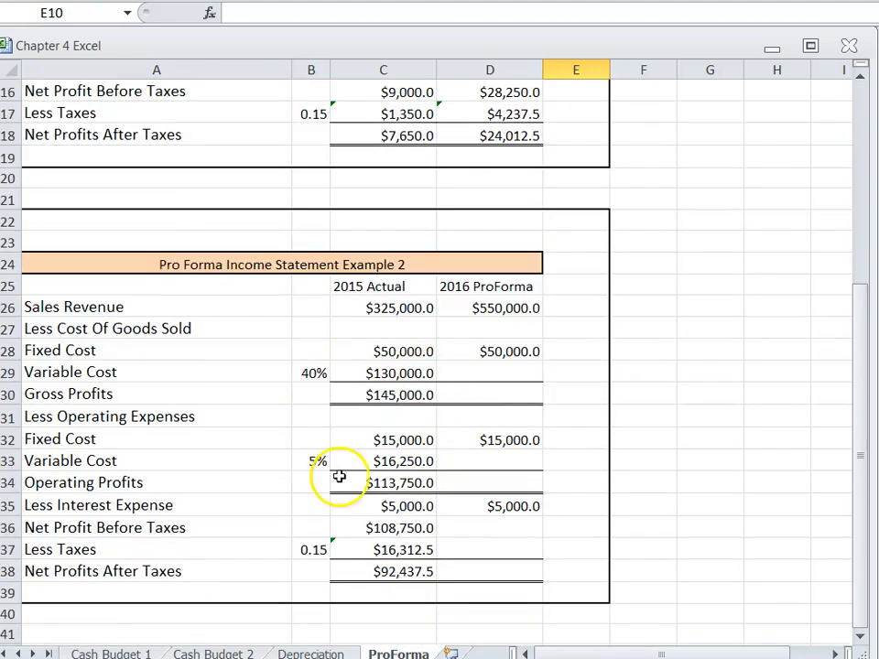
pyautogui.scroll(5, 403, 412)
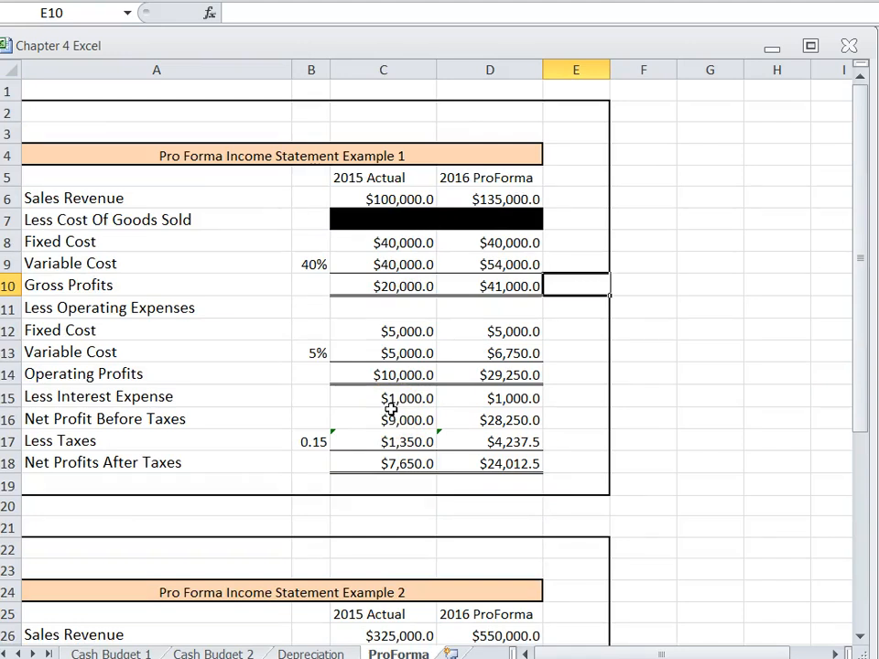
# - Return to the Cash Budget 1 sheet and look over Cash Budget Problem One from its start
pyautogui.click(101, 652)
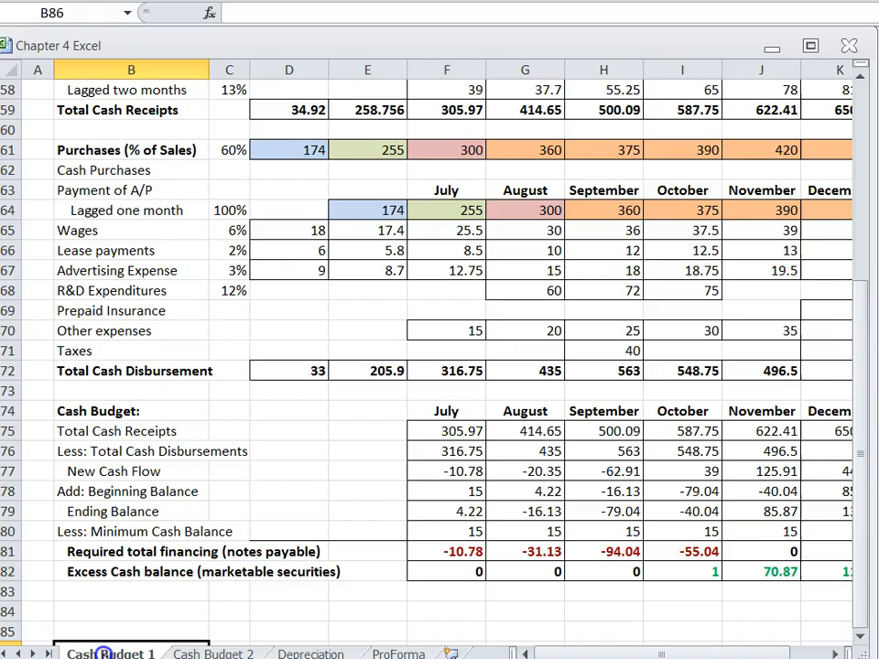
pyautogui.scroll(18, 110, 381)
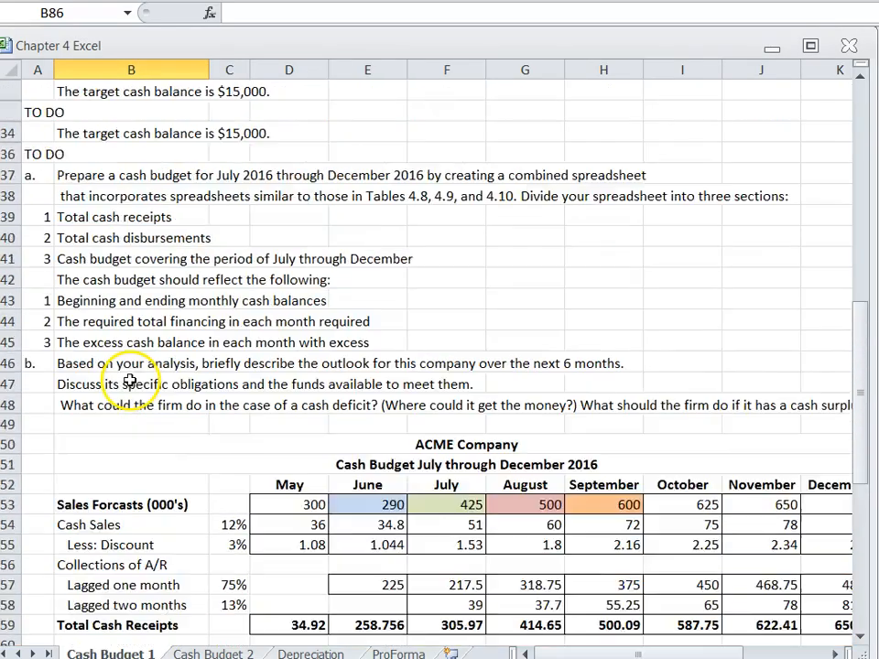
pyautogui.scroll(2, 128, 380)
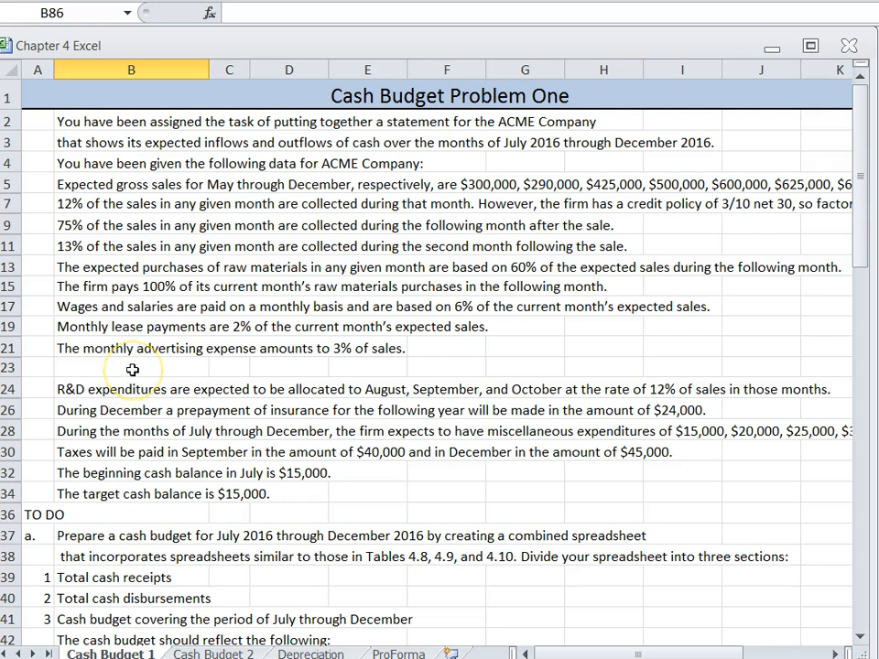